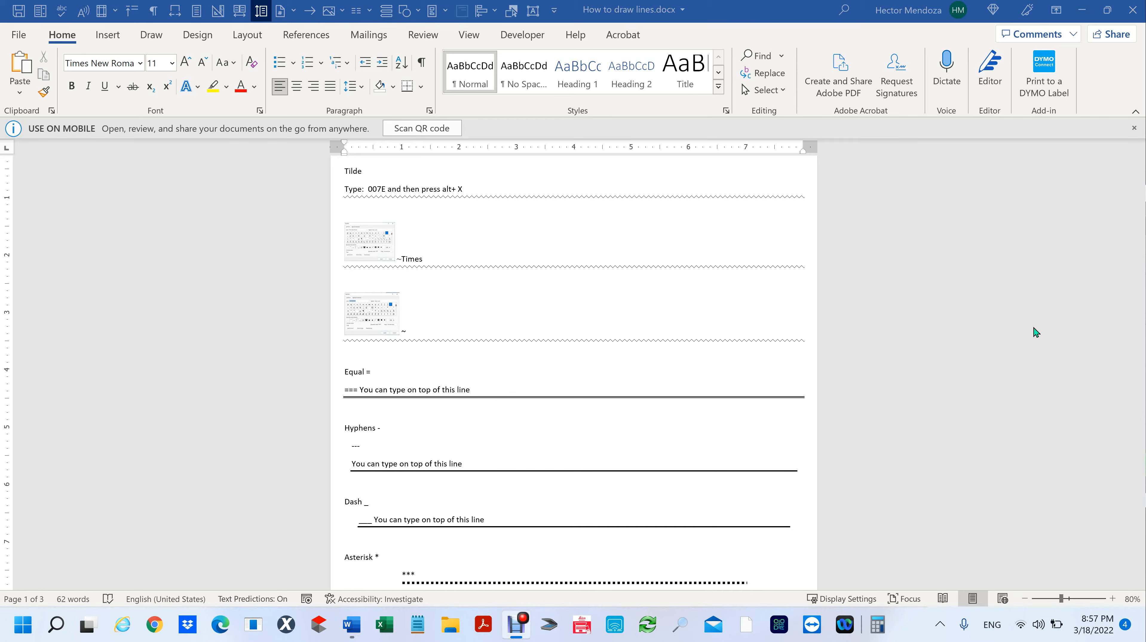
Step: Examine the sample lines made from tildes, equal signs, hyphens, dashes, asterisks and hashes on the first page
{"action": "scroll", "coordinate": [632, 268], "scroll_direction": "up", "scroll_amount": 6}
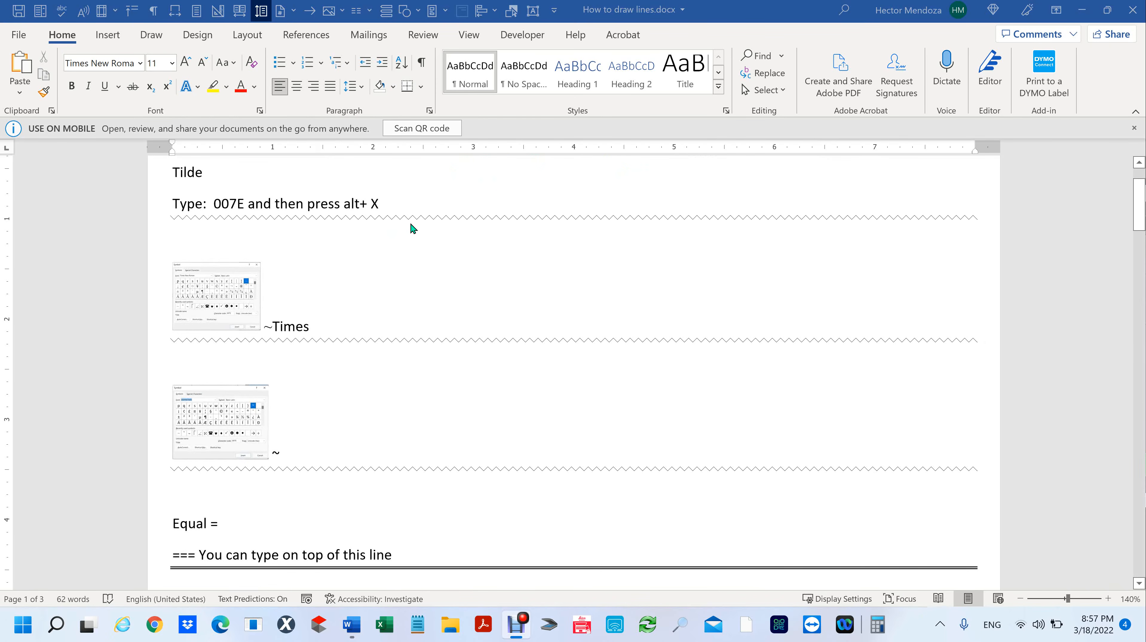
{"action": "scroll", "coordinate": [468, 237], "scroll_direction": "up", "scroll_amount": 3}
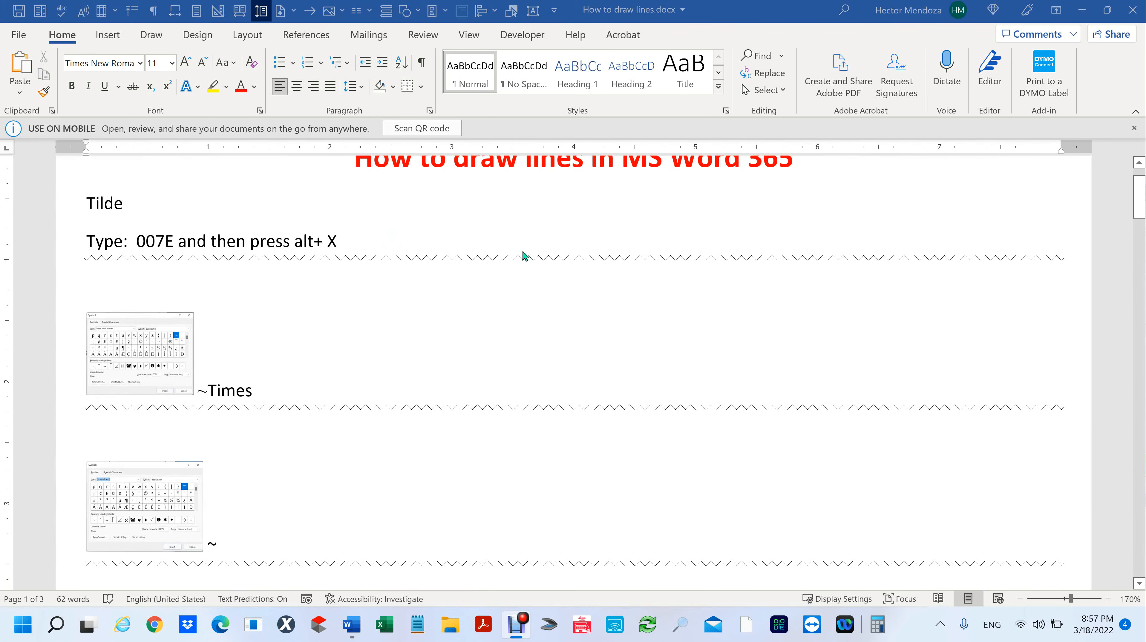
{"action": "scroll", "coordinate": [436, 234], "scroll_direction": "down", "scroll_amount": 3}
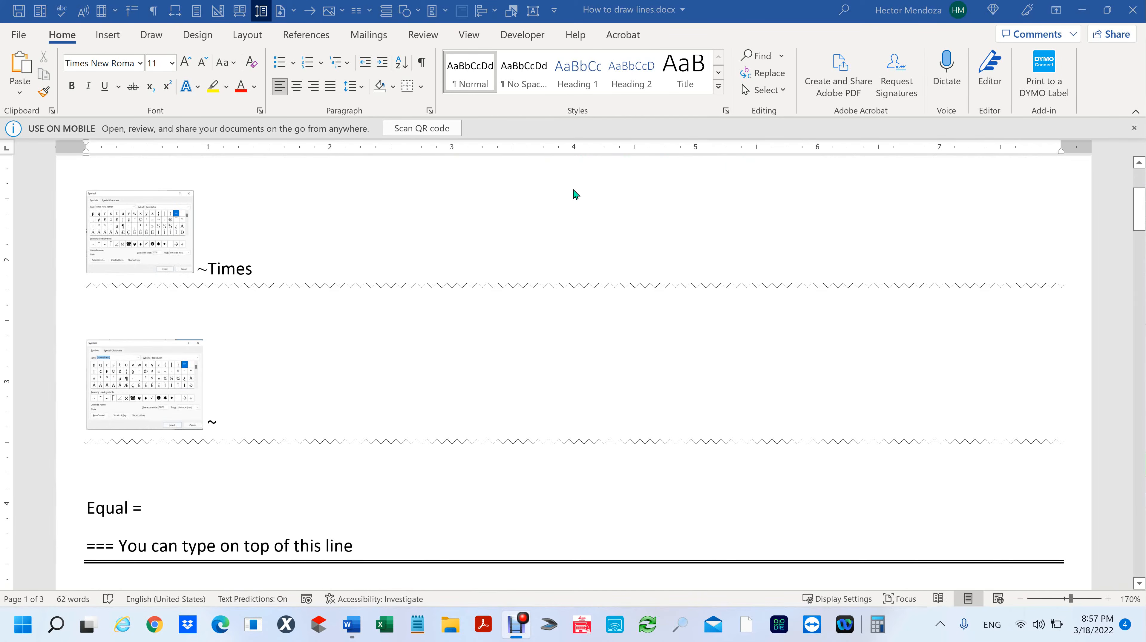
{"action": "scroll", "coordinate": [521, 358], "scroll_direction": "down", "scroll_amount": 6}
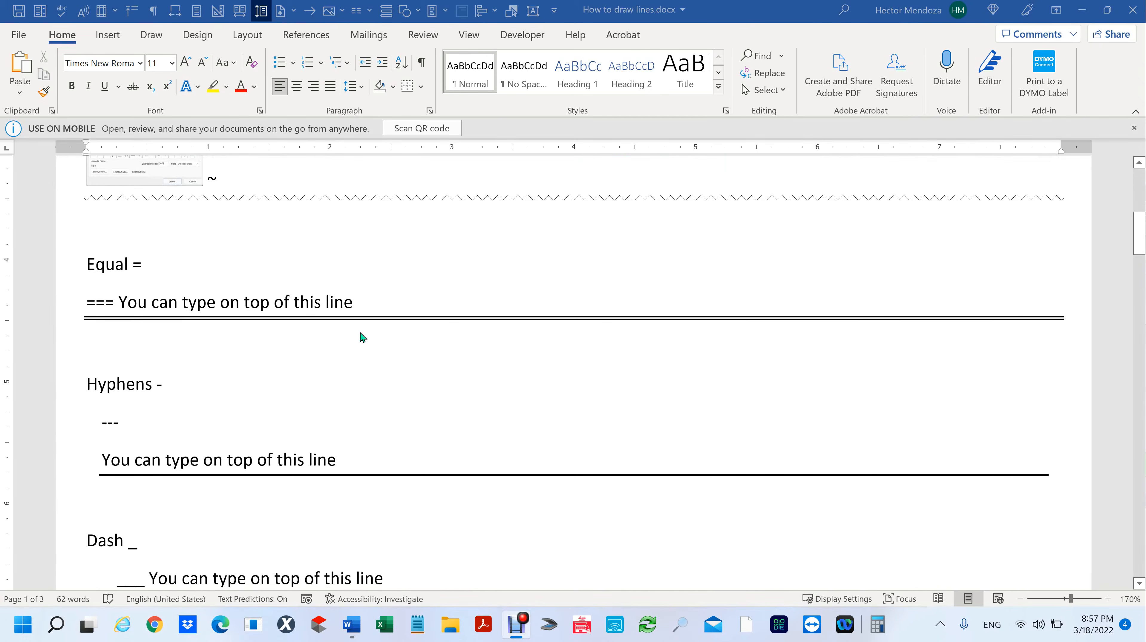
{"action": "scroll", "coordinate": [441, 367], "scroll_direction": "up", "scroll_amount": 1}
{"action": "scroll", "coordinate": [441, 367], "scroll_direction": "up", "scroll_amount": 2}
{"action": "scroll", "coordinate": [446, 367], "scroll_direction": "down", "scroll_amount": 2}
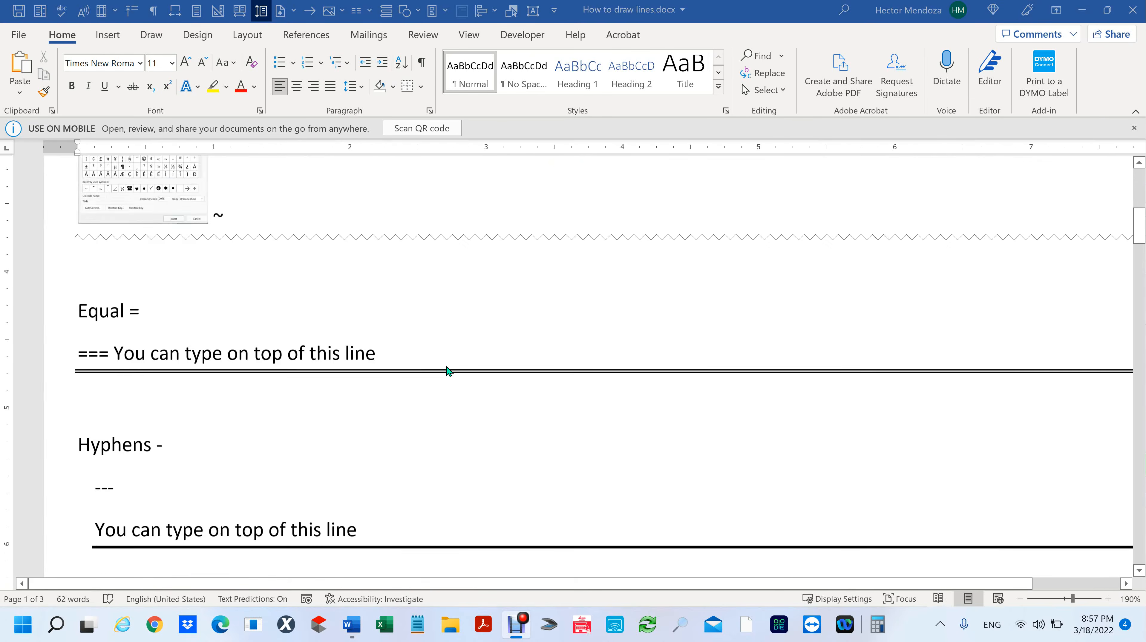
{"action": "scroll", "coordinate": [453, 327], "scroll_direction": "down", "scroll_amount": 3}
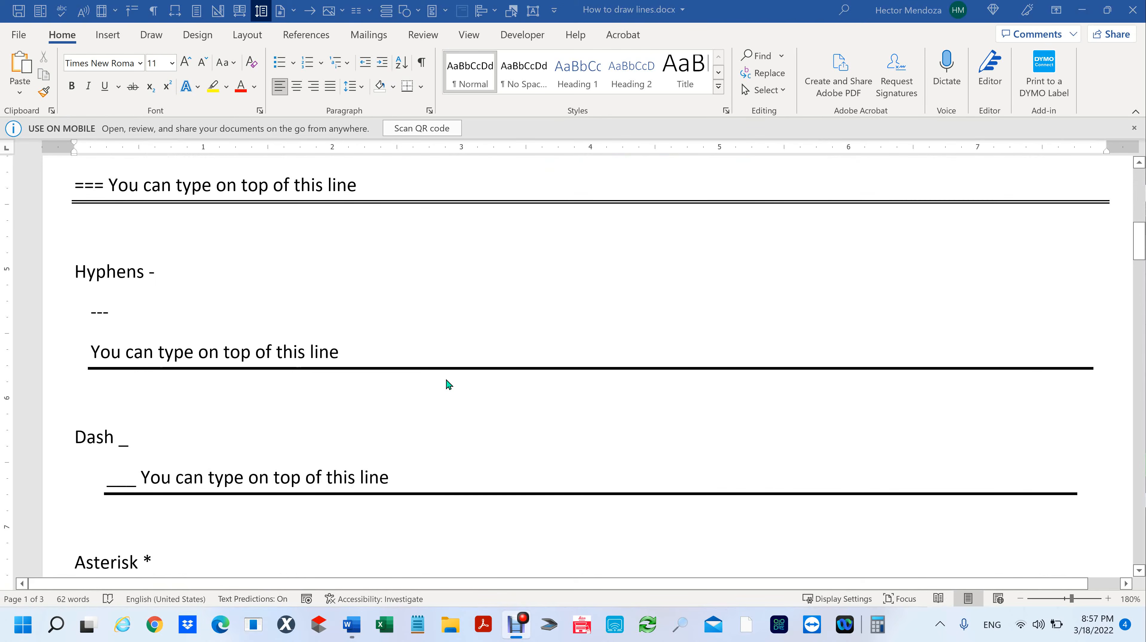
{"action": "scroll", "coordinate": [446, 385], "scroll_direction": "down", "scroll_amount": 6}
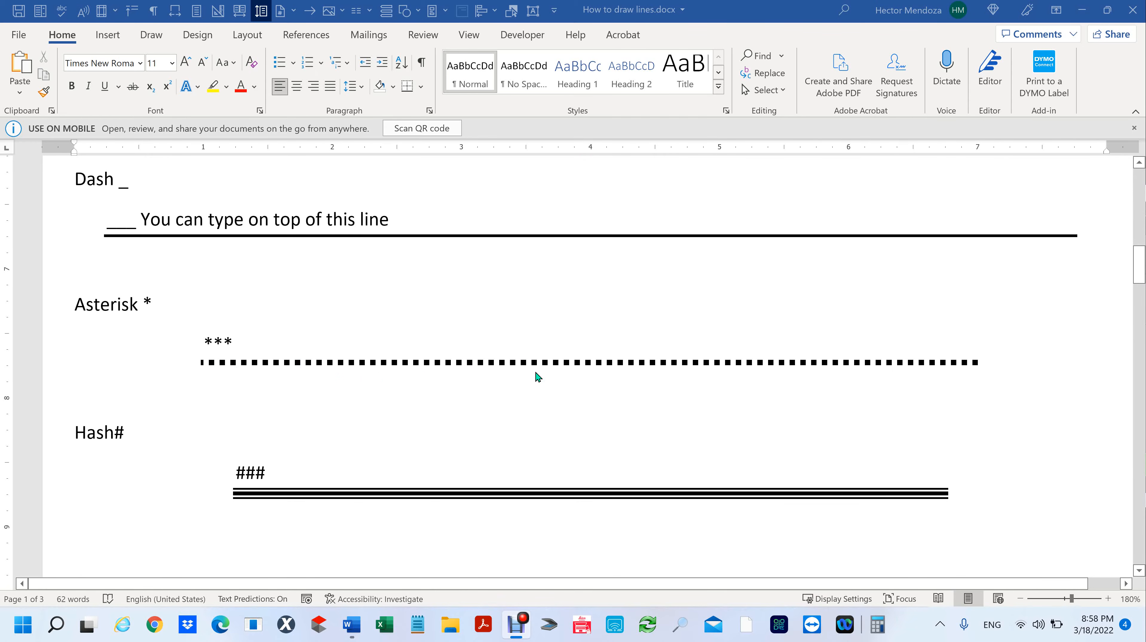
{"action": "scroll", "coordinate": [582, 400], "scroll_direction": "down", "scroll_amount": 1}
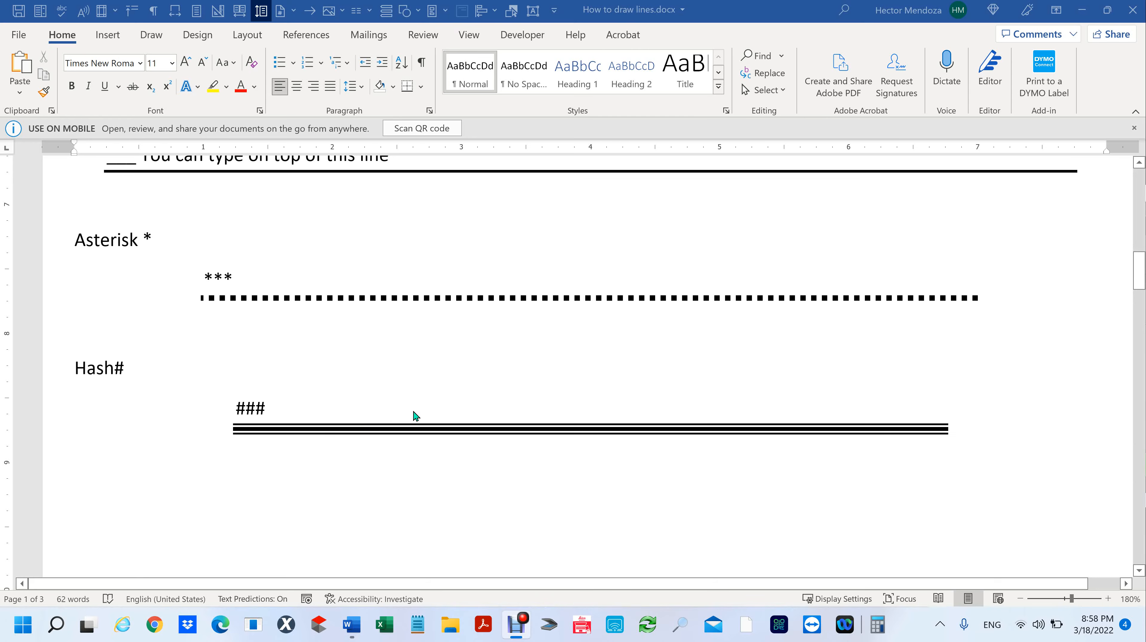
{"action": "scroll", "coordinate": [415, 416], "scroll_direction": "down", "scroll_amount": 2}
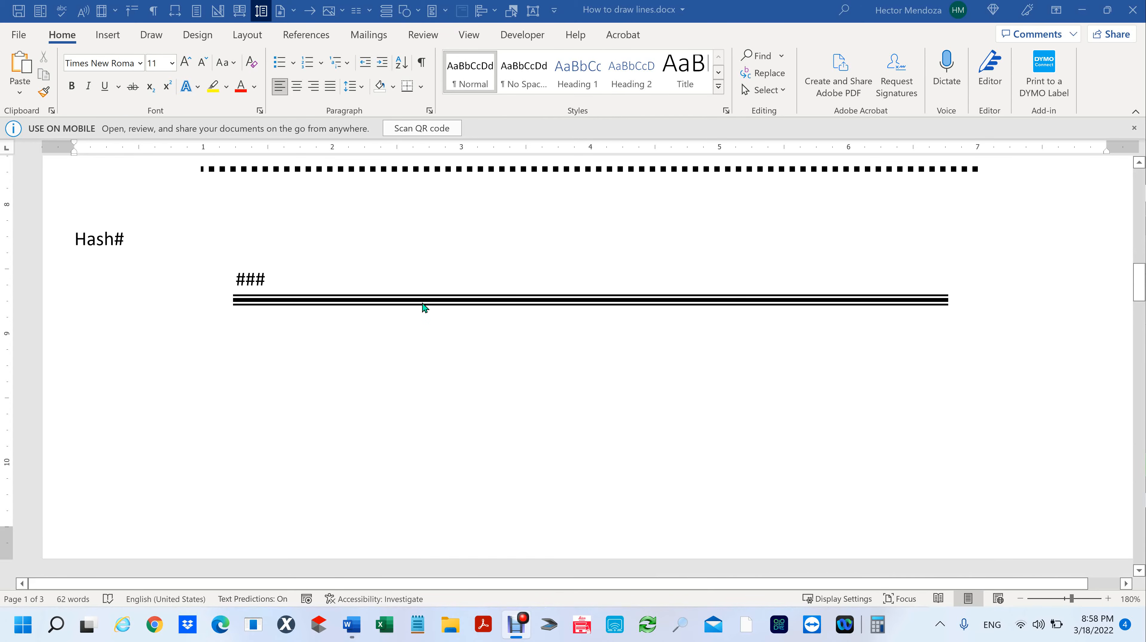
Step: Review the dotted, dashed, arrow, curved and compound line samples and the table-made lines on the remaining pages
{"action": "scroll", "coordinate": [422, 306], "scroll_direction": "down", "scroll_amount": 5}
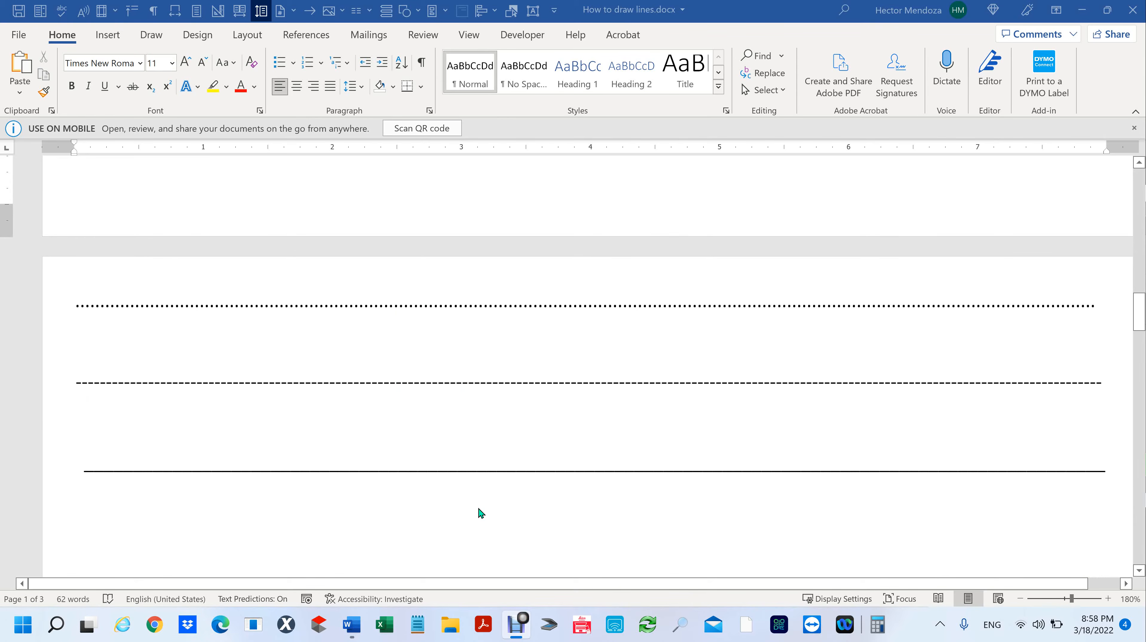
{"action": "scroll", "coordinate": [476, 504], "scroll_direction": "down", "scroll_amount": 5}
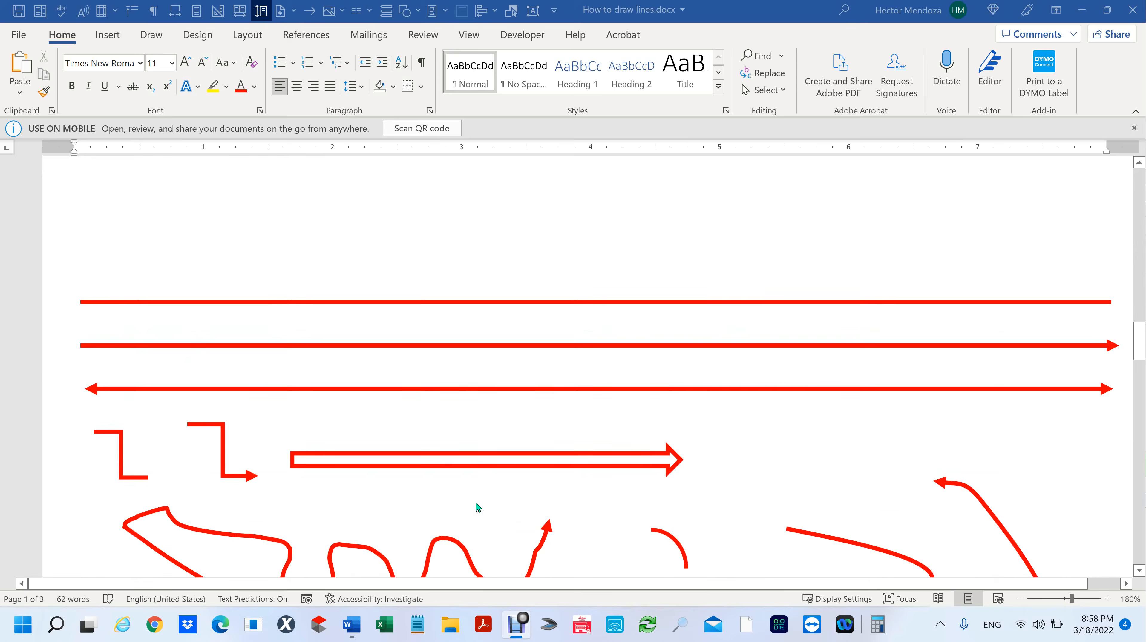
{"action": "scroll", "coordinate": [476, 504], "scroll_direction": "down", "scroll_amount": 3, "text": "ctrl"}
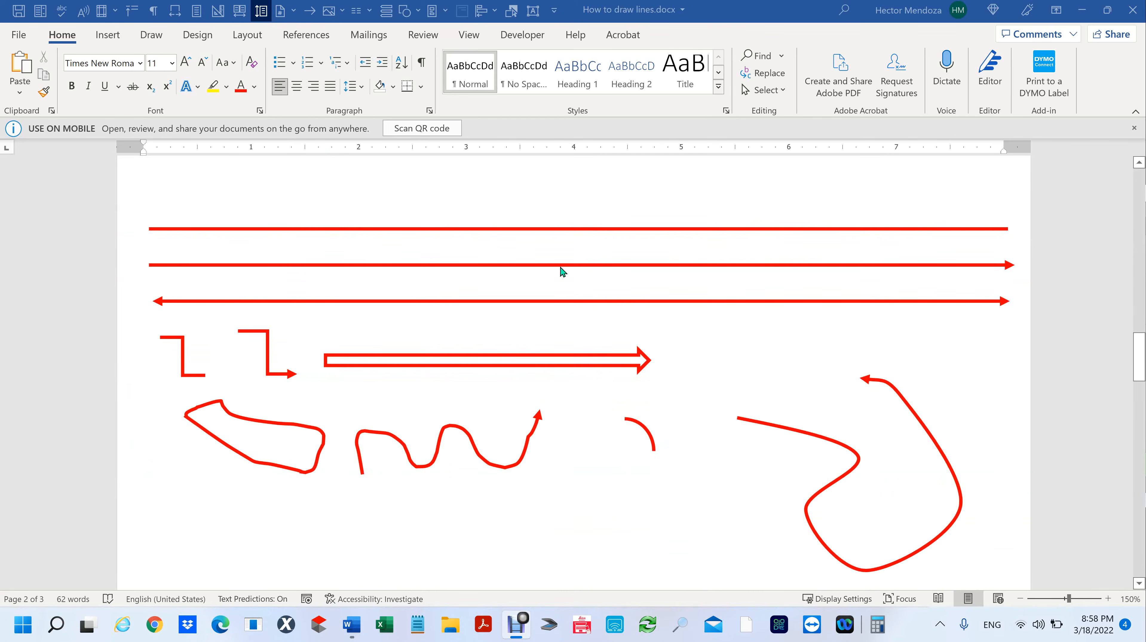
{"action": "scroll", "coordinate": [540, 420], "scroll_direction": "down", "scroll_amount": 4}
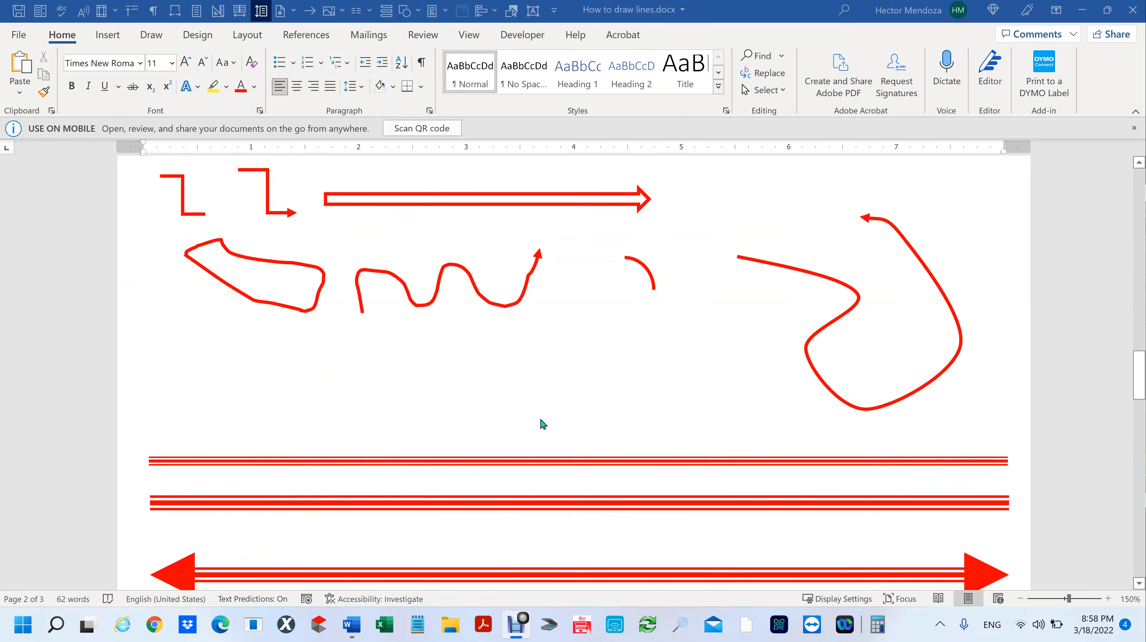
{"action": "scroll", "coordinate": [540, 420], "scroll_direction": "up", "scroll_amount": 2}
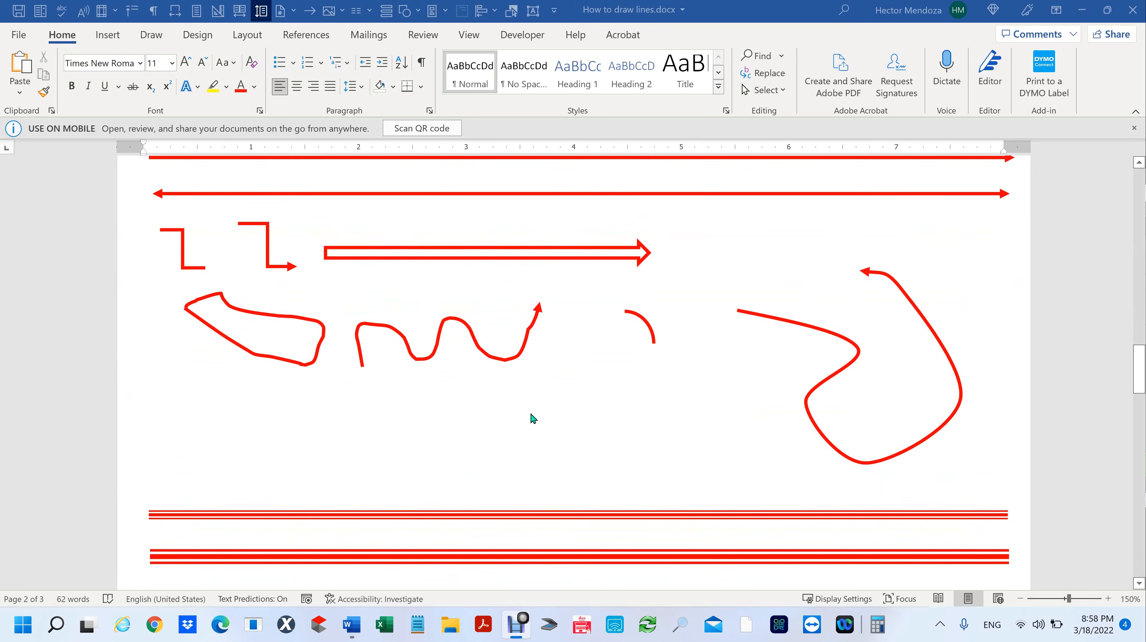
{"action": "scroll", "coordinate": [508, 416], "scroll_direction": "down", "scroll_amount": 3}
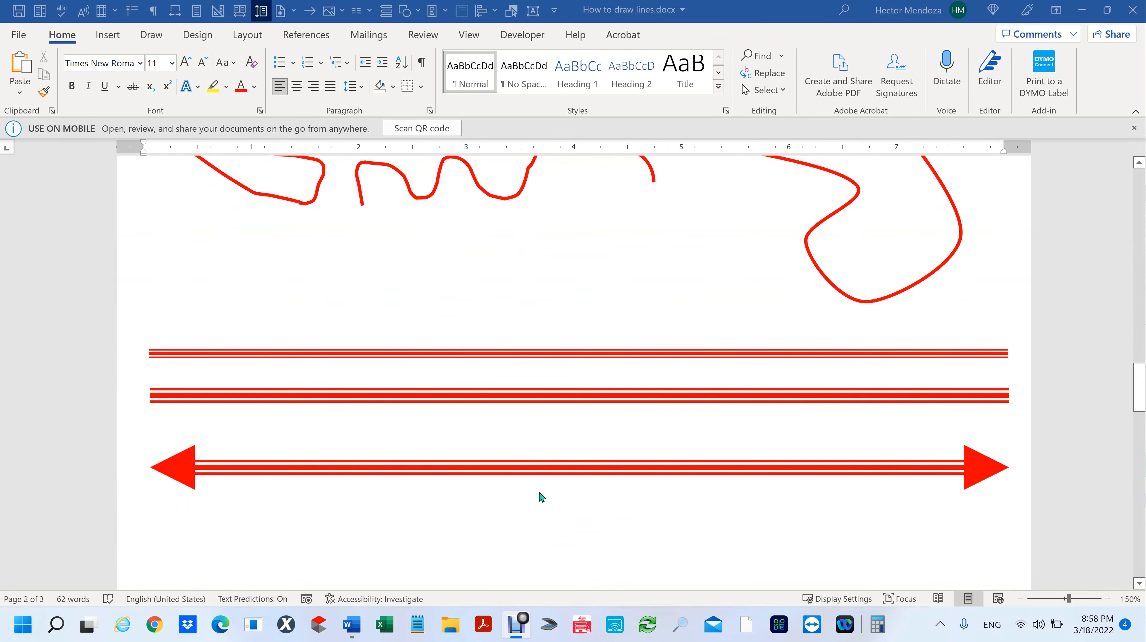
{"action": "scroll", "coordinate": [542, 497], "scroll_direction": "down", "scroll_amount": 1}
{"action": "scroll", "coordinate": [540, 494], "scroll_direction": "down", "scroll_amount": 7}
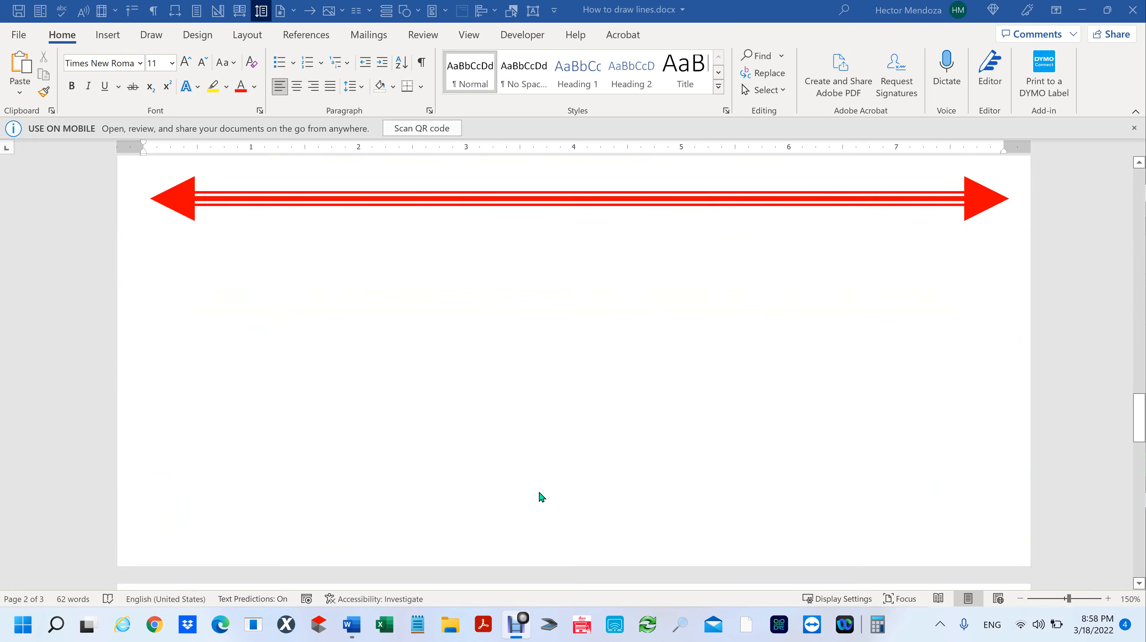
{"action": "scroll", "coordinate": [541, 496], "scroll_direction": "down", "scroll_amount": 5}
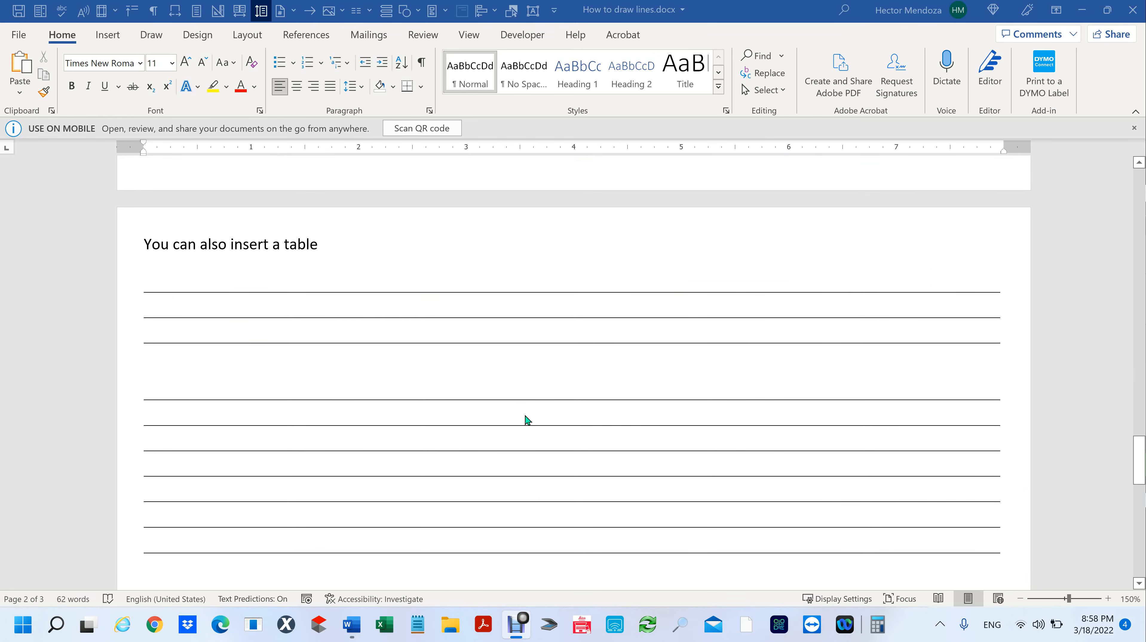
{"action": "scroll", "coordinate": [527, 423], "scroll_direction": "down", "scroll_amount": 20}
{"action": "scroll", "coordinate": [527, 431], "scroll_direction": "up", "scroll_amount": 20}
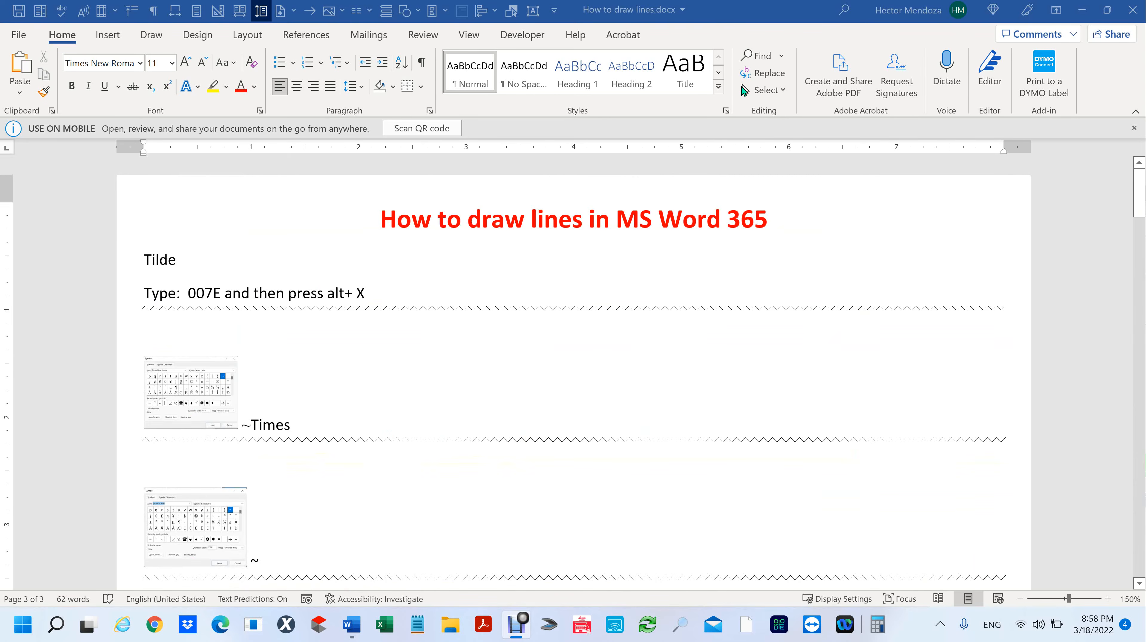
Step: Create a blank document and enter a tilde on its first line by converting the Unicode value 007e
{"action": "key", "text": "ctrl+n"}
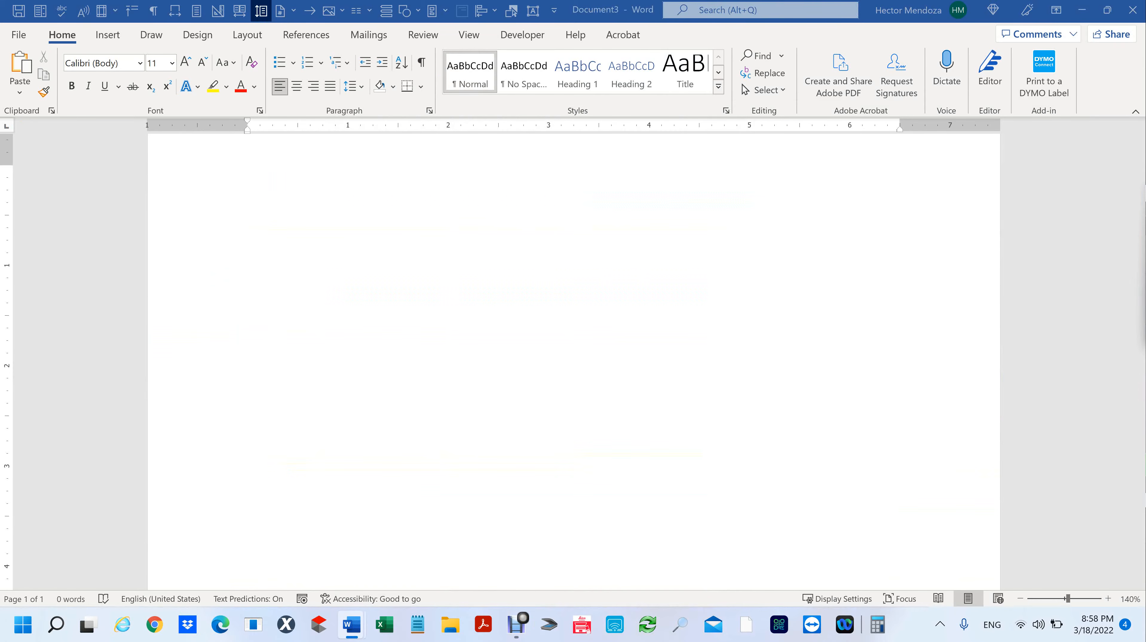
{"action": "scroll", "coordinate": [472, 372], "scroll_direction": "up", "scroll_amount": 1}
{"action": "left_click", "coordinate": [366, 266]}
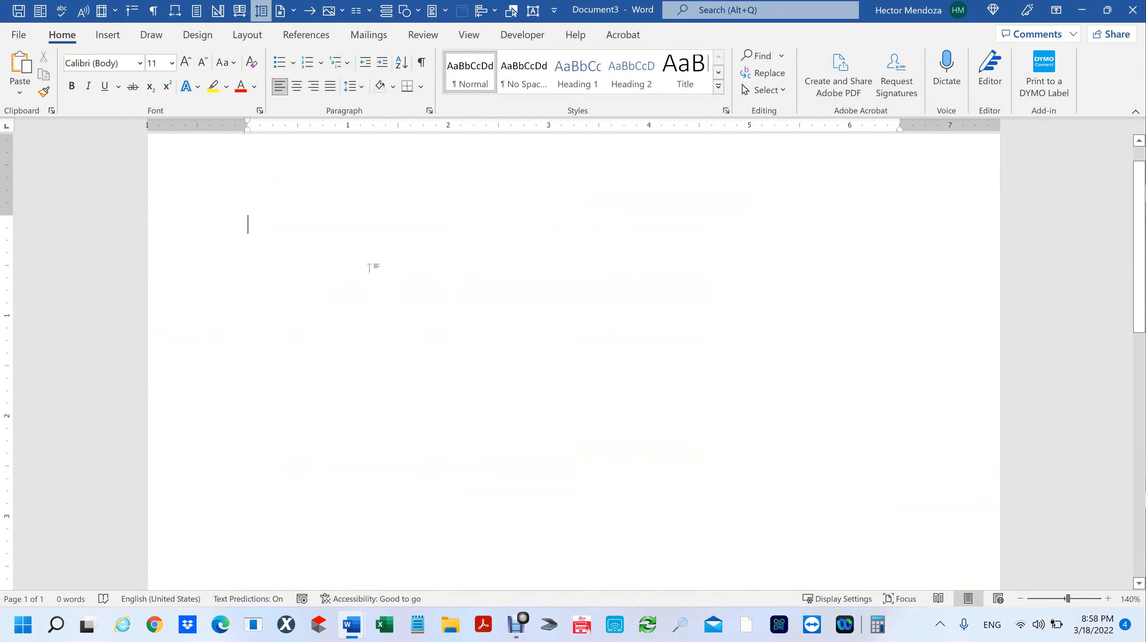
{"action": "scroll", "coordinate": [366, 266], "scroll_direction": "up", "scroll_amount": 1}
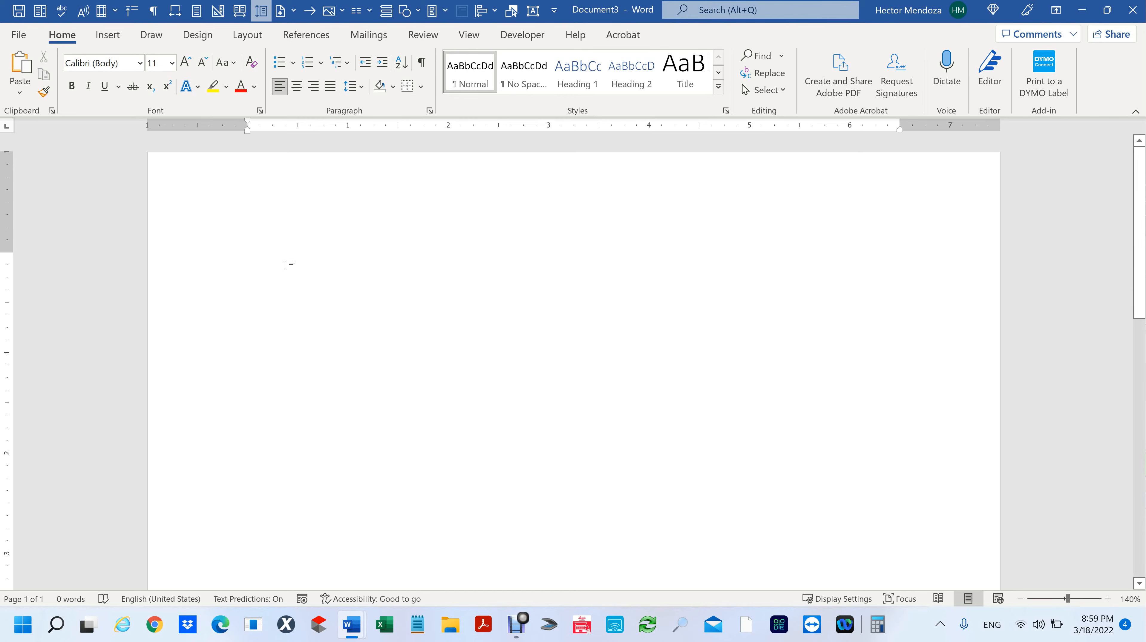
{"action": "type", "text": "007e"}
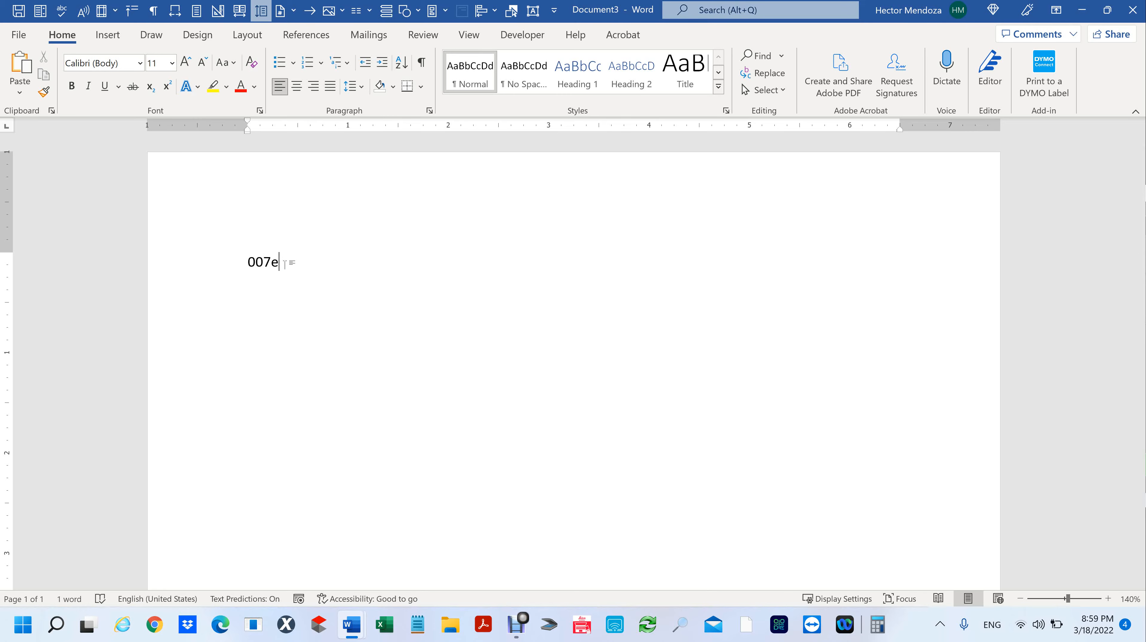
{"action": "key", "text": "alt+x"}
Step: Duplicate the tilde twice to get three in a row, convert them into a wavy line, and add a new paragraph below
{"action": "scroll", "coordinate": [284, 264], "scroll_direction": "up", "scroll_amount": 5, "text": "ctrl"}
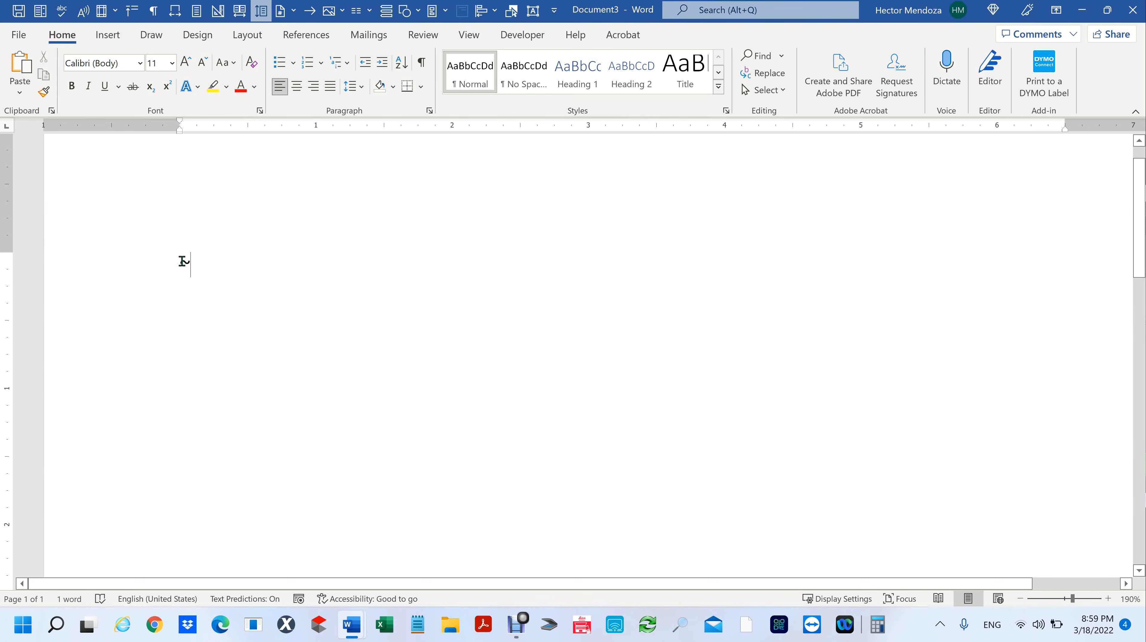
{"action": "left_click_drag", "start_coordinate": [183, 261], "coordinate": [190, 261]}
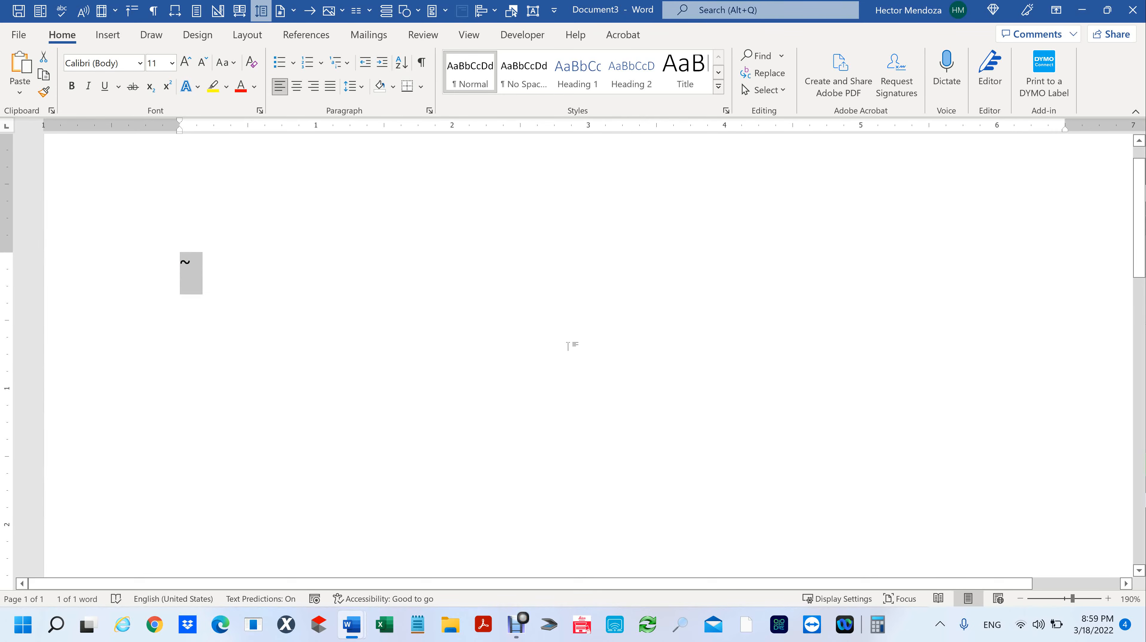
{"action": "key", "text": "shift+Left"}
{"action": "left_click", "coordinate": [331, 296]}
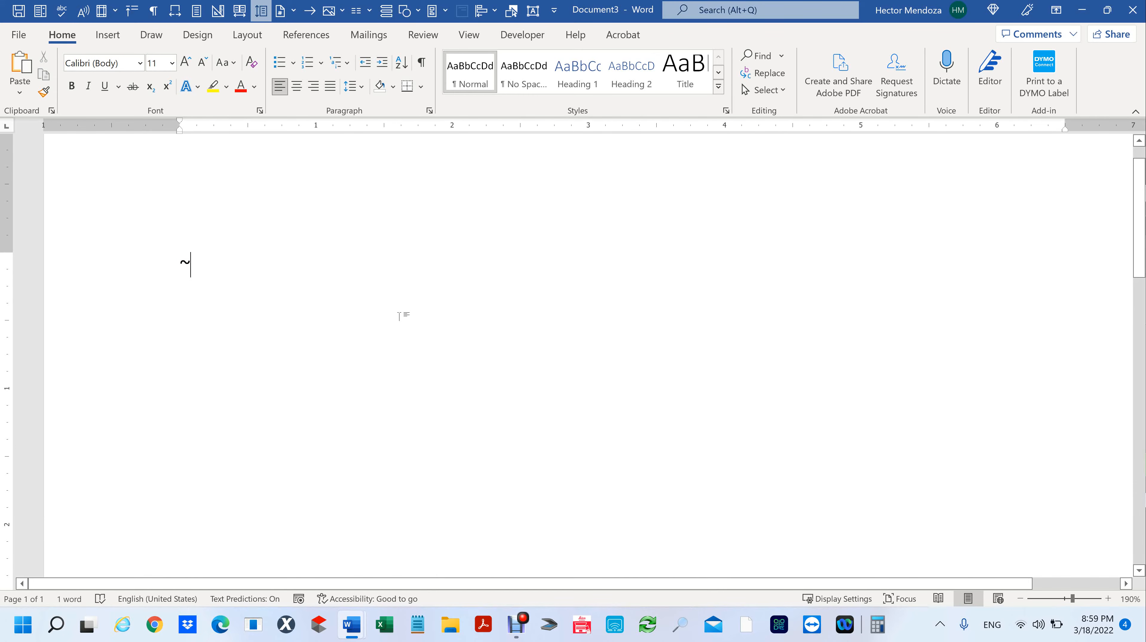
{"action": "key", "text": "ctrl+v"}
{"action": "key", "text": "ctrl+v"}
{"action": "key", "text": "Return"}
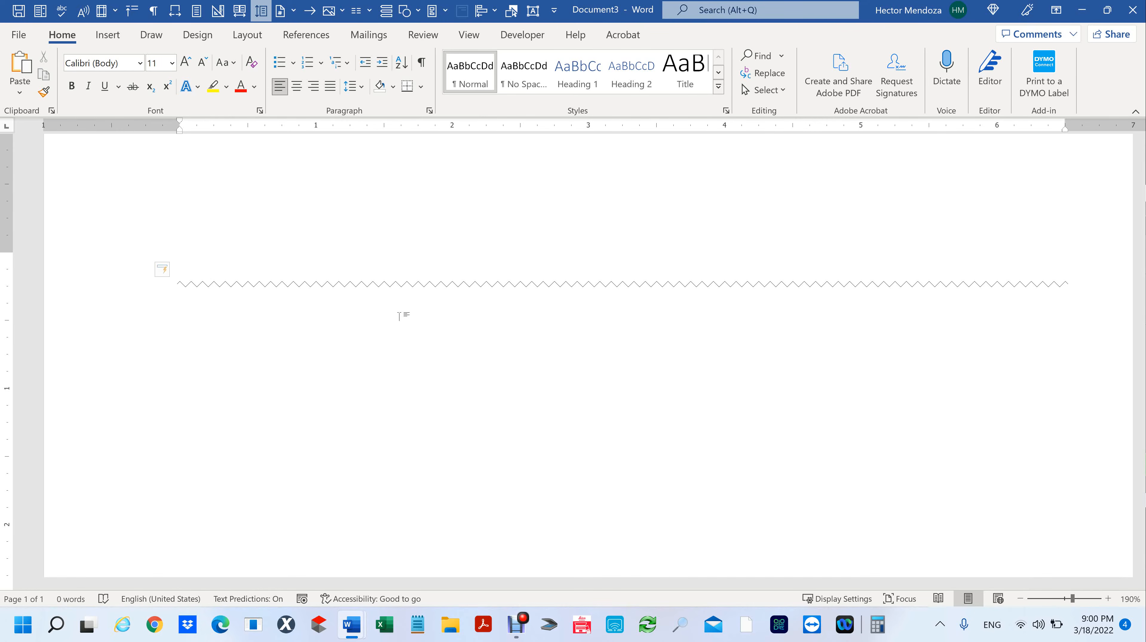
{"action": "key", "text": "Return"}
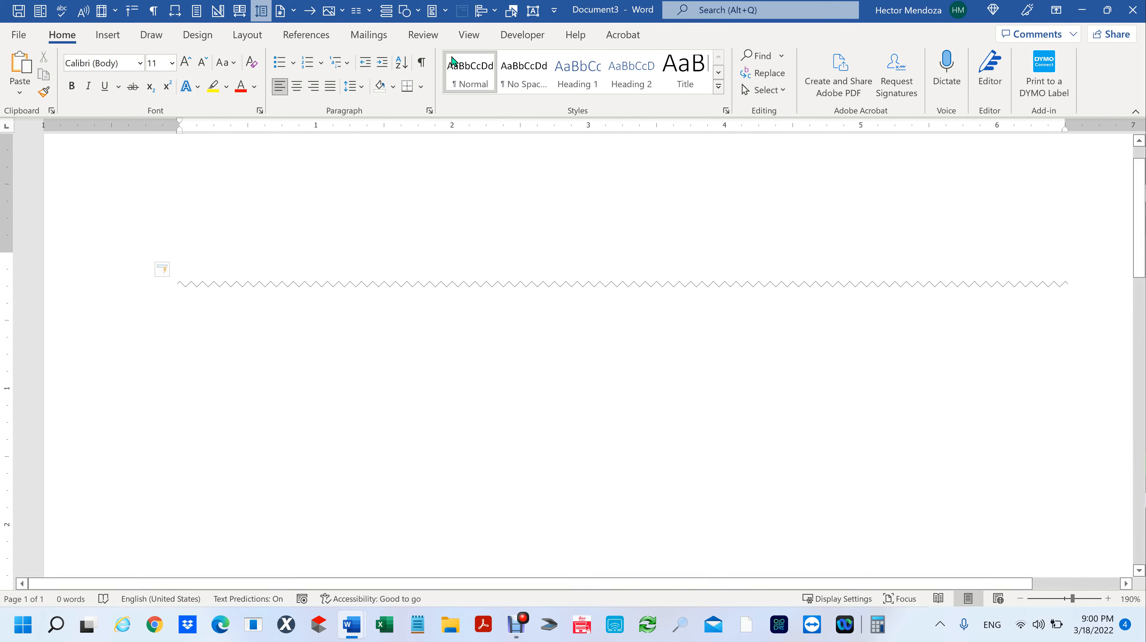
Step: Set the font of the empty line below the wavy line to Times New Roman
{"action": "left_click", "coordinate": [106, 34]}
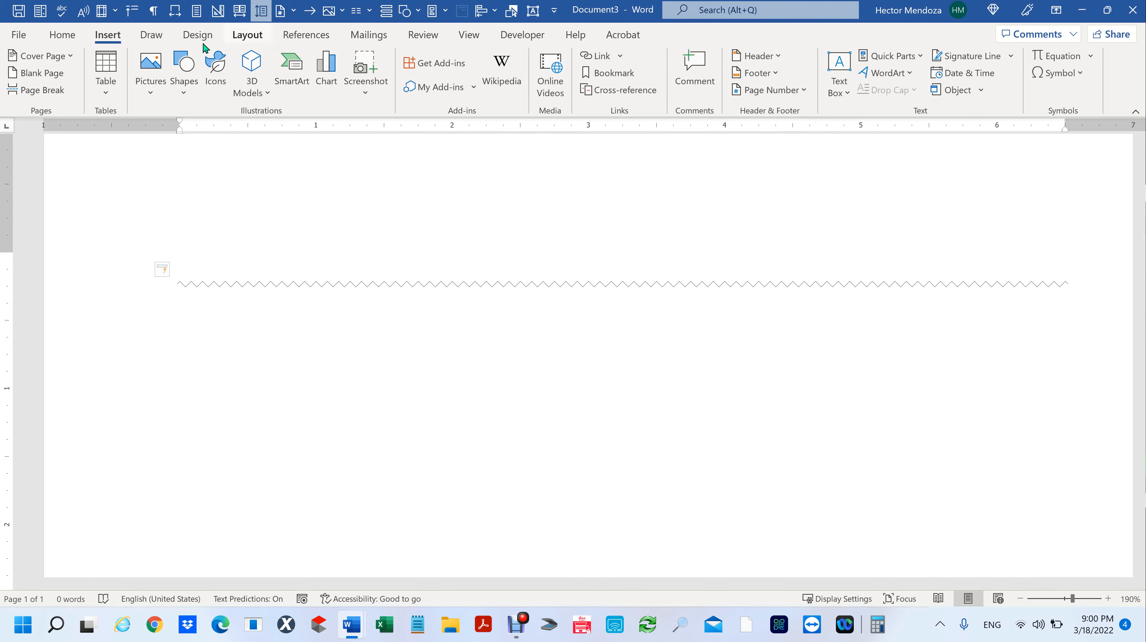
{"action": "left_click", "coordinate": [59, 37]}
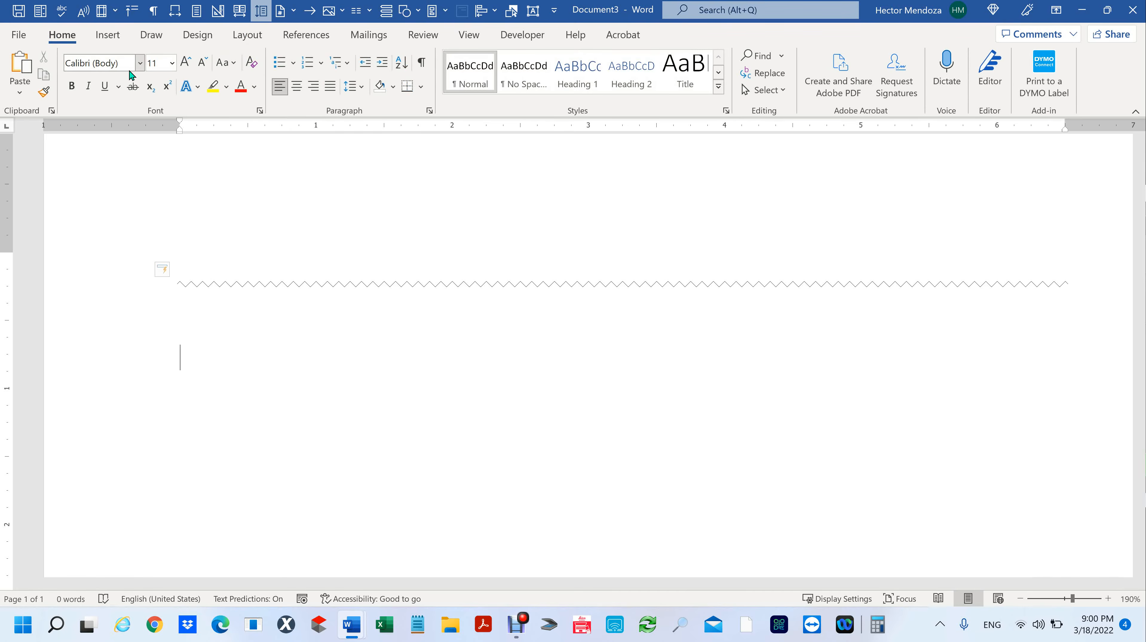
{"action": "left_click", "coordinate": [122, 63]}
{"action": "type", "text": "Times New Roma"}
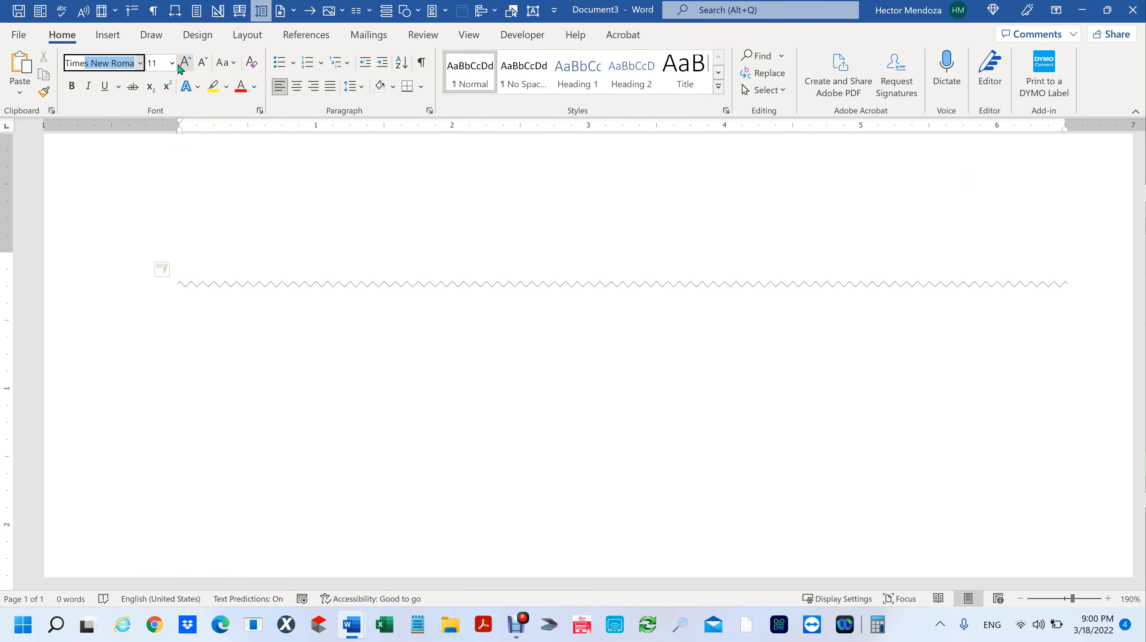
Step: Insert a tilde from the Basic Latin symbol subset, character code 007E, on the empty line below the wavy line
{"action": "left_click", "coordinate": [111, 36]}
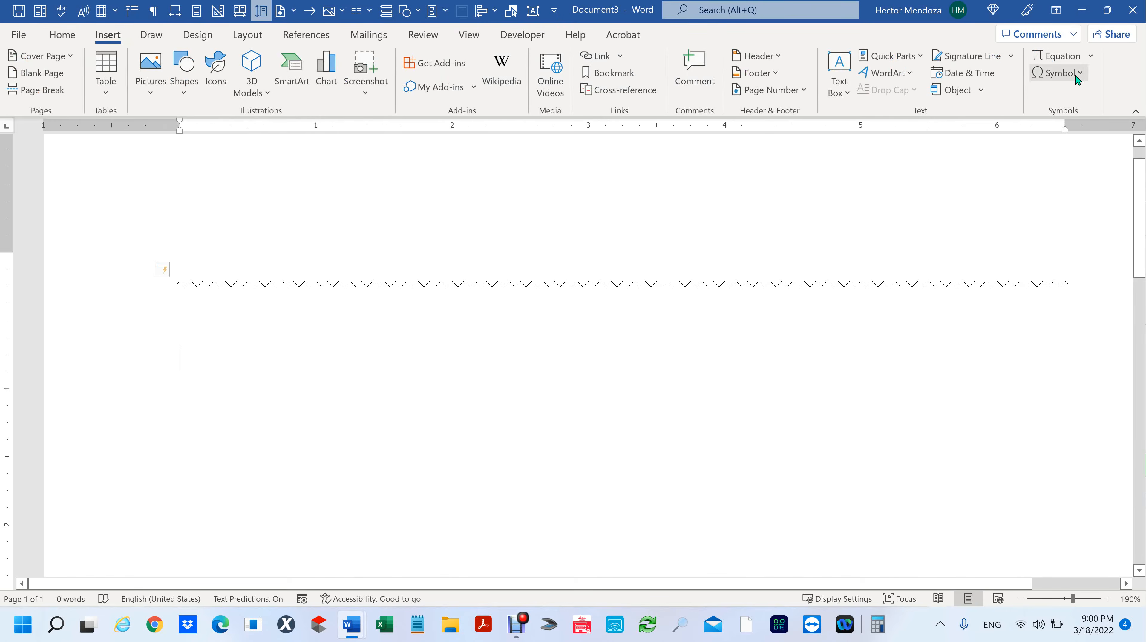
{"action": "left_click", "coordinate": [1077, 74]}
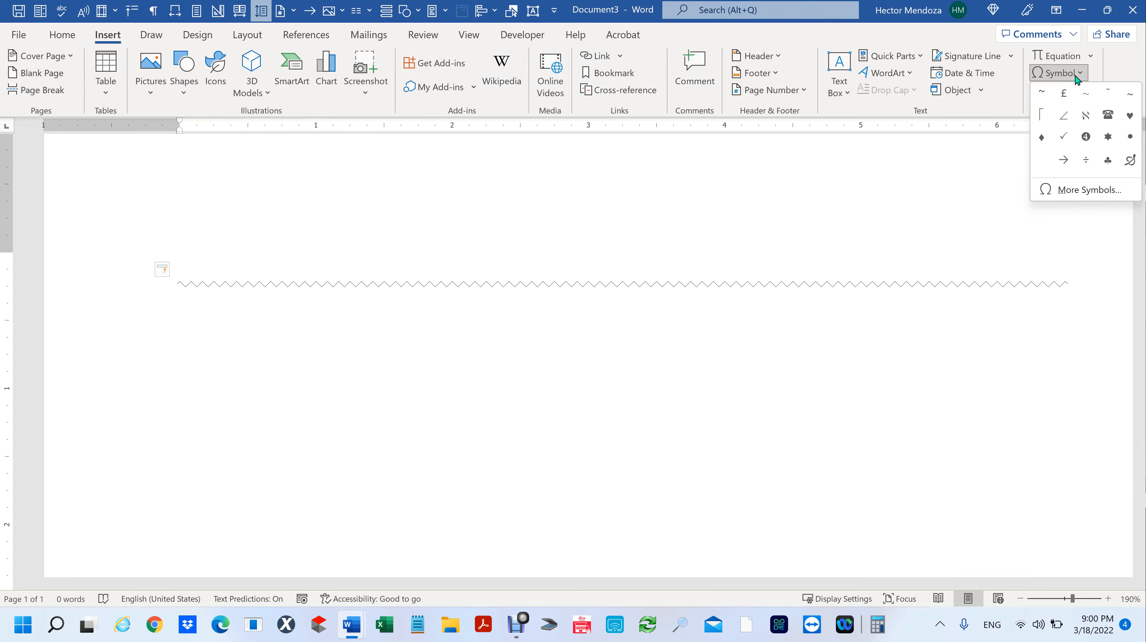
{"action": "left_click", "coordinate": [1080, 189]}
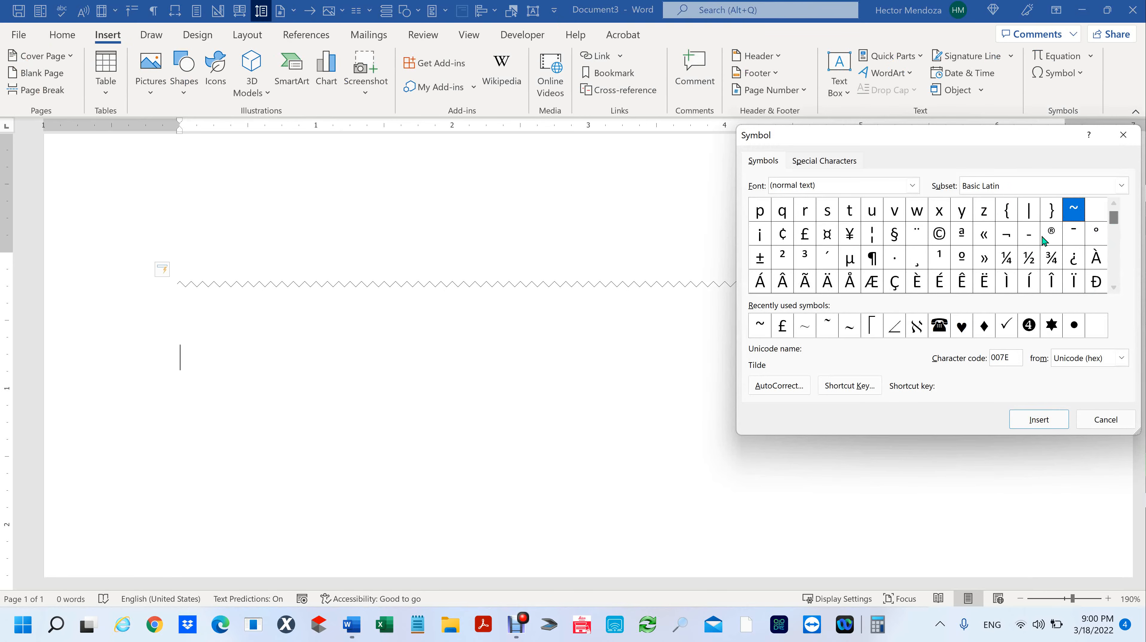
{"action": "left_click", "coordinate": [1118, 257]}
{"action": "left_click", "coordinate": [1119, 256]}
{"action": "left_click", "coordinate": [1118, 256]}
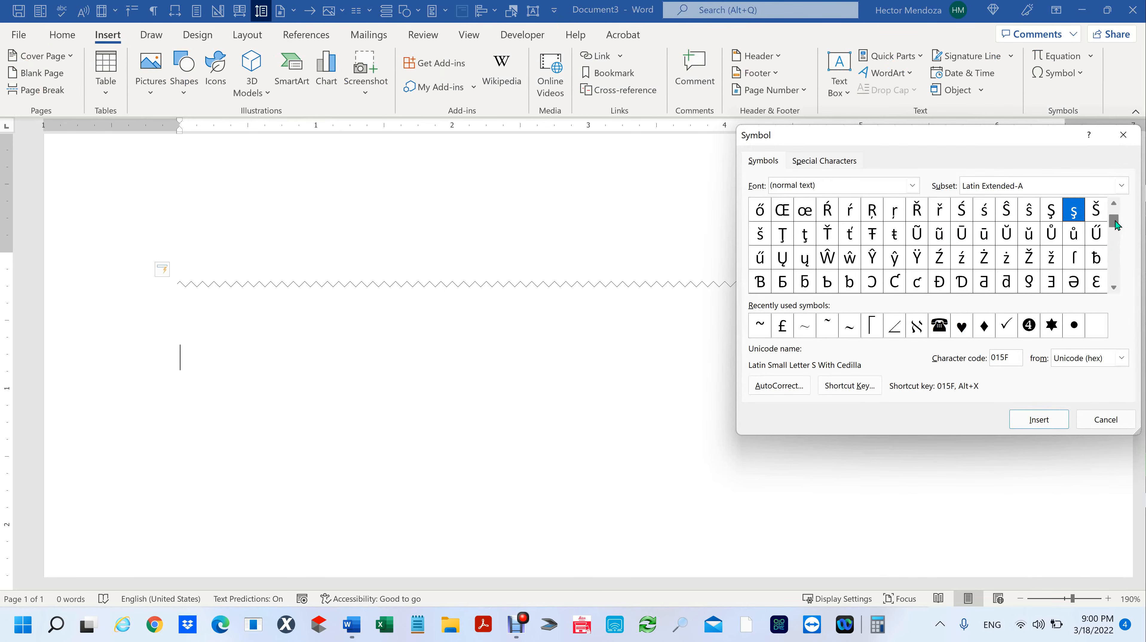
{"action": "left_click_drag", "start_coordinate": [1107, 186], "coordinate": [1117, 184]}
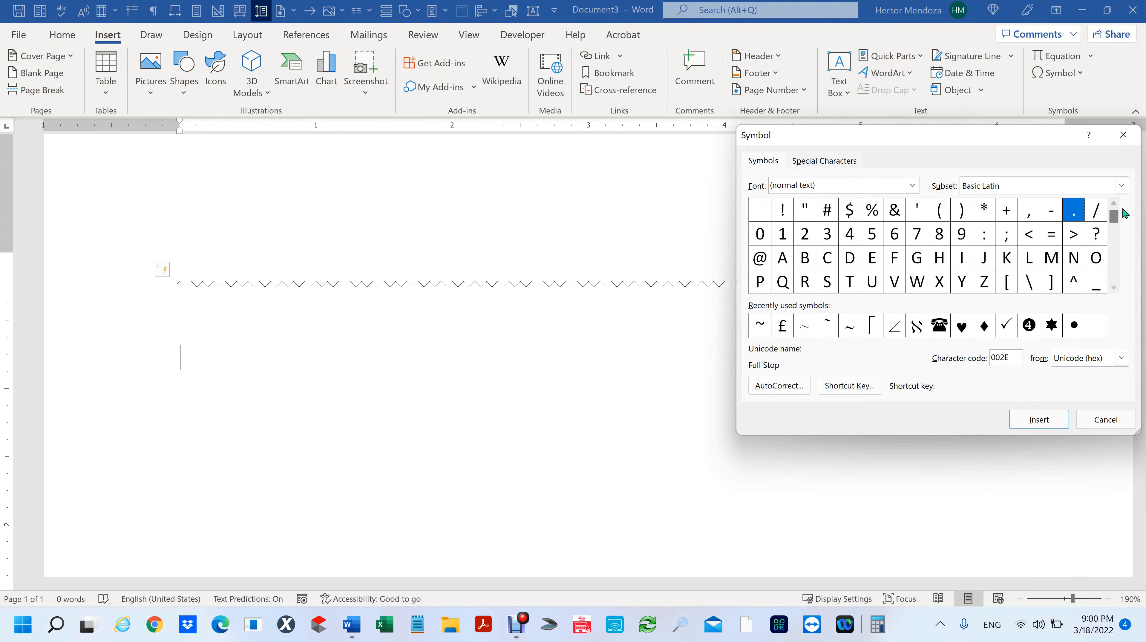
{"action": "left_click", "coordinate": [1114, 288]}
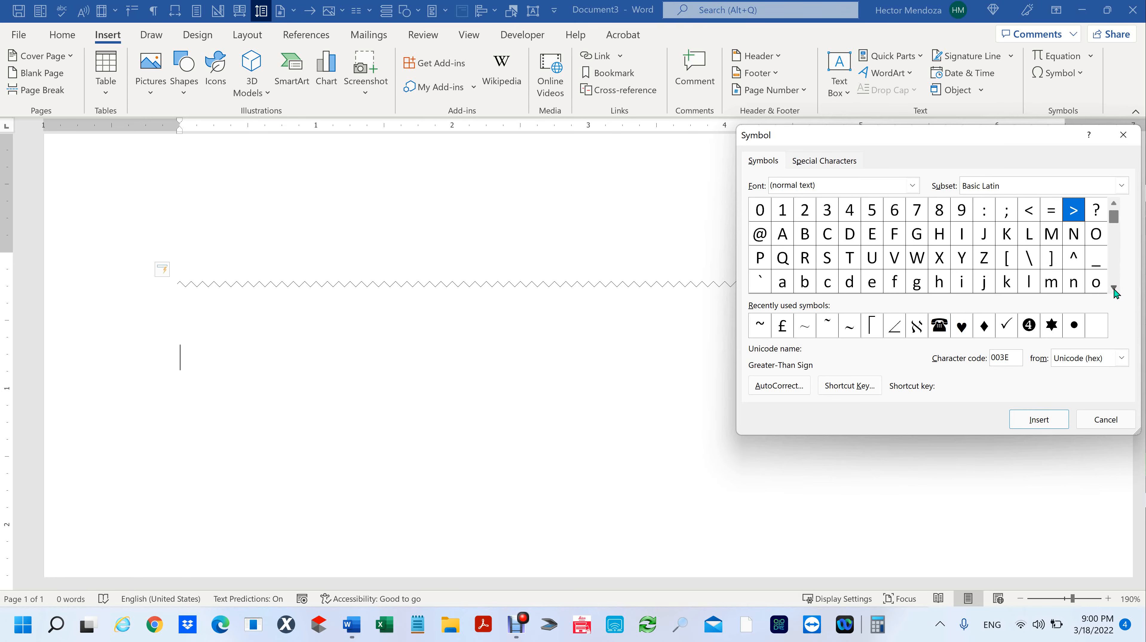
{"action": "left_click", "coordinate": [1114, 204]}
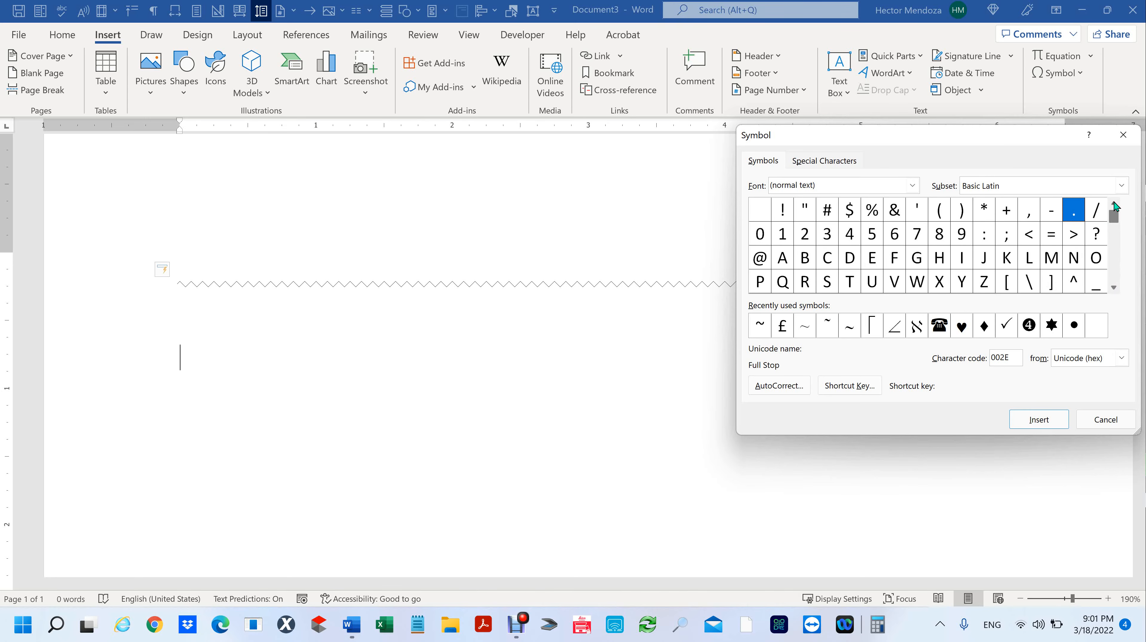
{"action": "left_click", "coordinate": [1114, 289]}
{"action": "left_click", "coordinate": [1113, 288]}
{"action": "left_click", "coordinate": [1113, 288]}
{"action": "left_click", "coordinate": [1113, 206]}
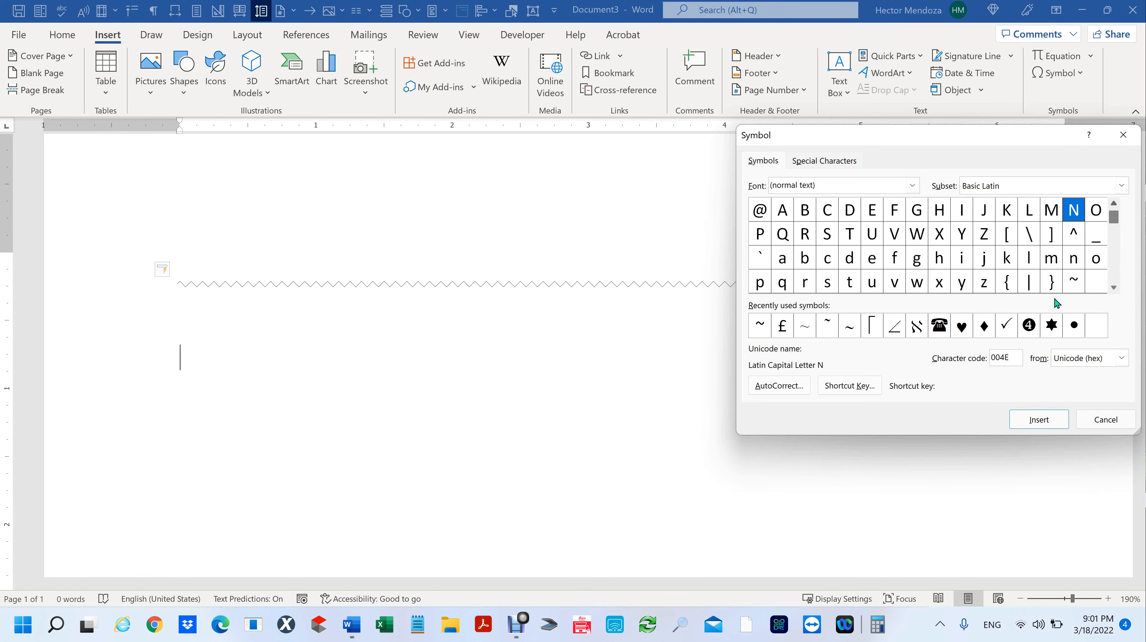
{"action": "left_click", "coordinate": [1074, 283]}
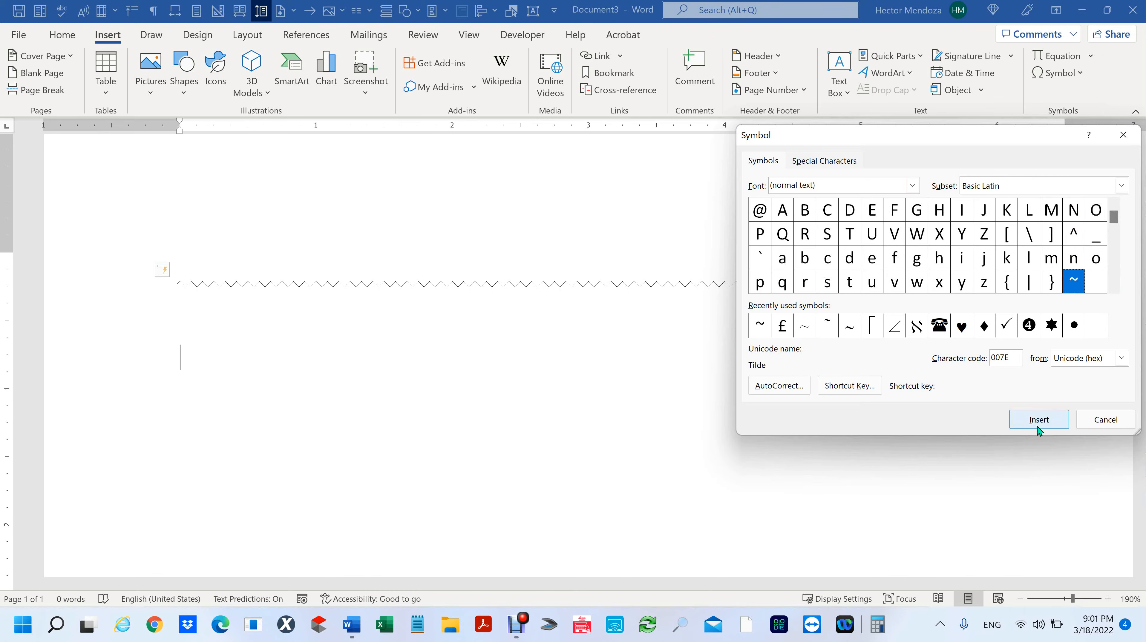
{"action": "left_click", "coordinate": [1039, 416]}
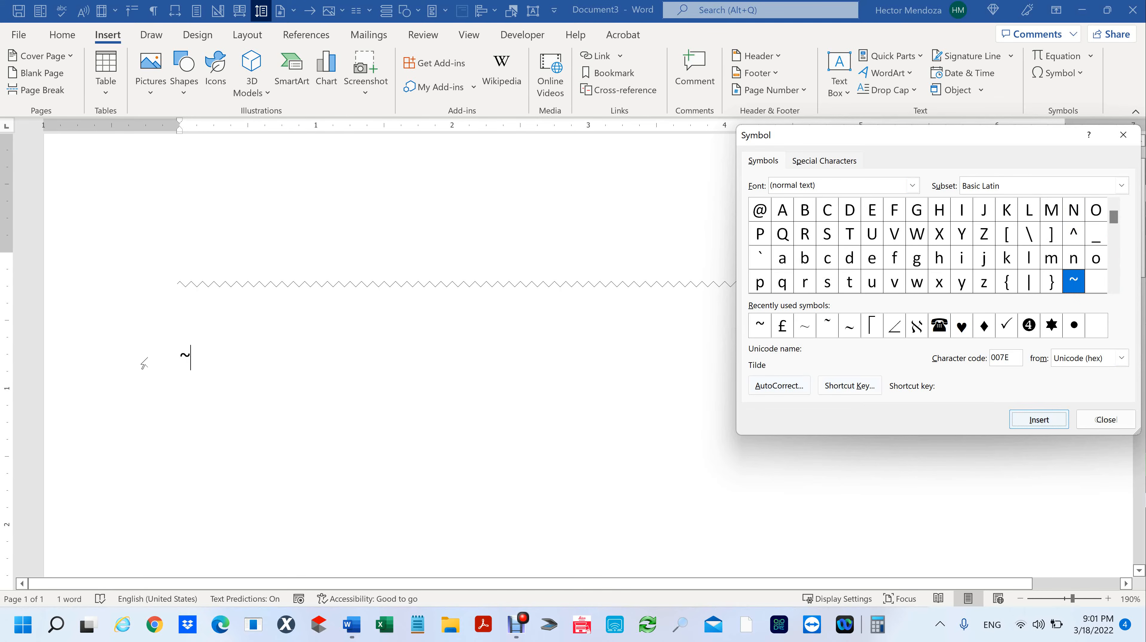
Step: Copy the inserted tilde and paste it twice beside the original to get three in a row
{"action": "left_click", "coordinate": [180, 358]}
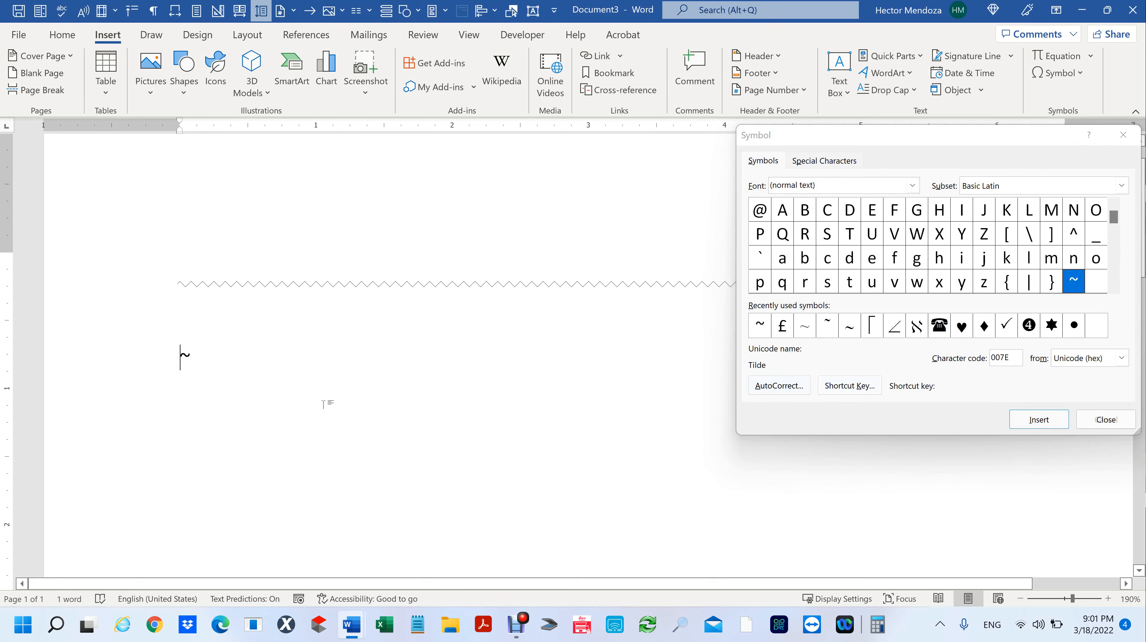
{"action": "key", "text": "shift+Right"}
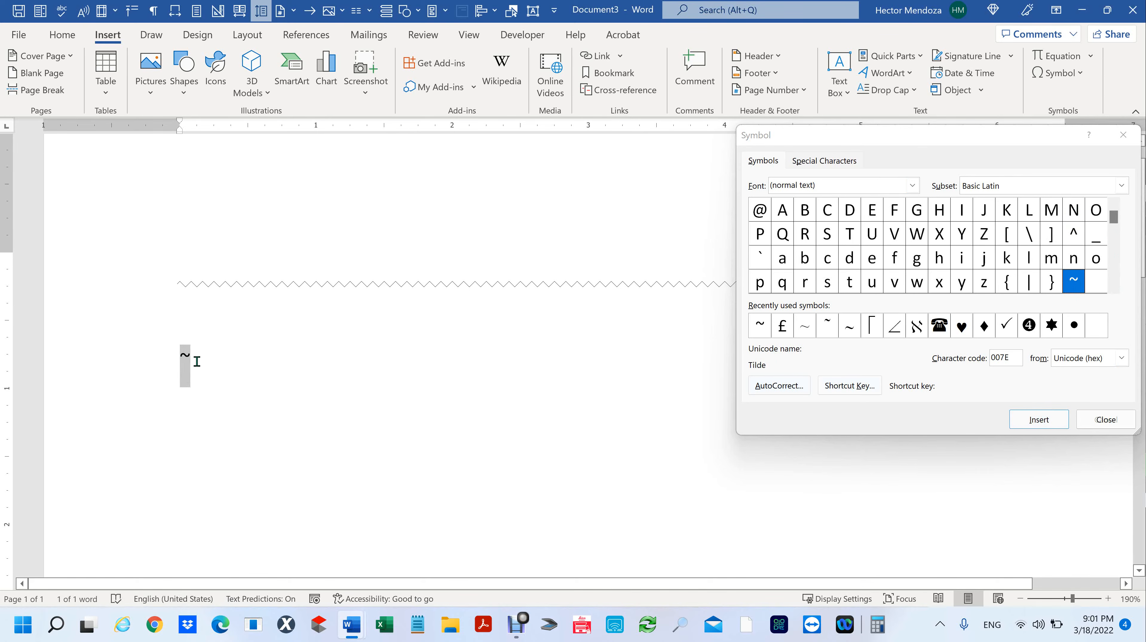
{"action": "left_click", "coordinate": [196, 363]}
{"action": "key", "text": "ctrl+v"}
{"action": "key", "text": "ctrl+v"}
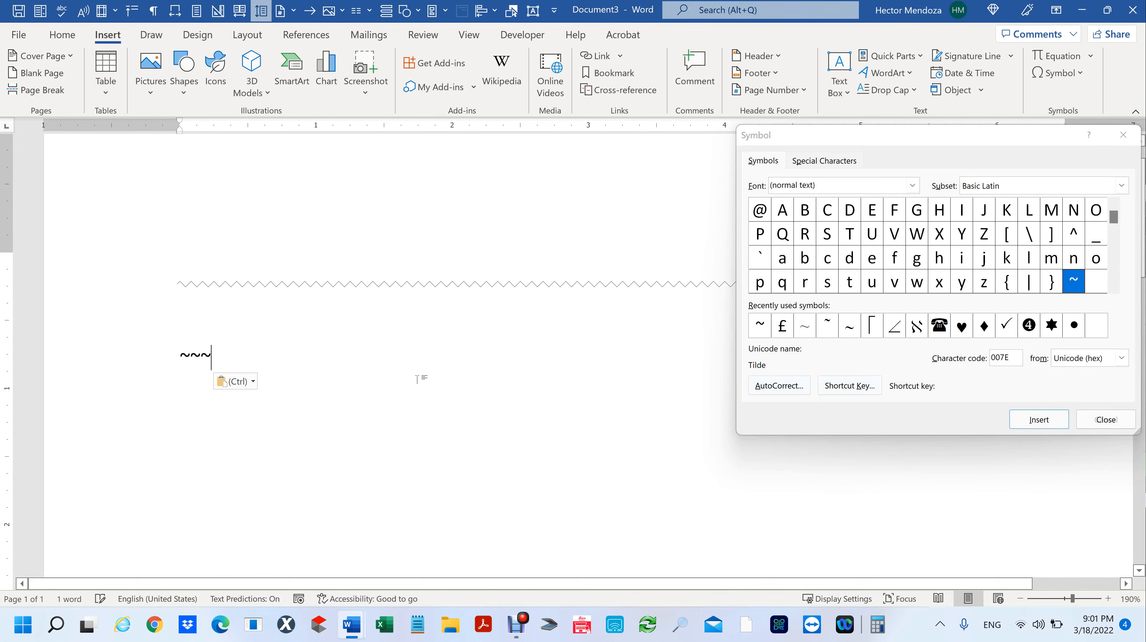
Step: Show the formatting marks, convert the three tildes into a second wavy line, and close the symbol list
{"action": "key", "text": "Return"}
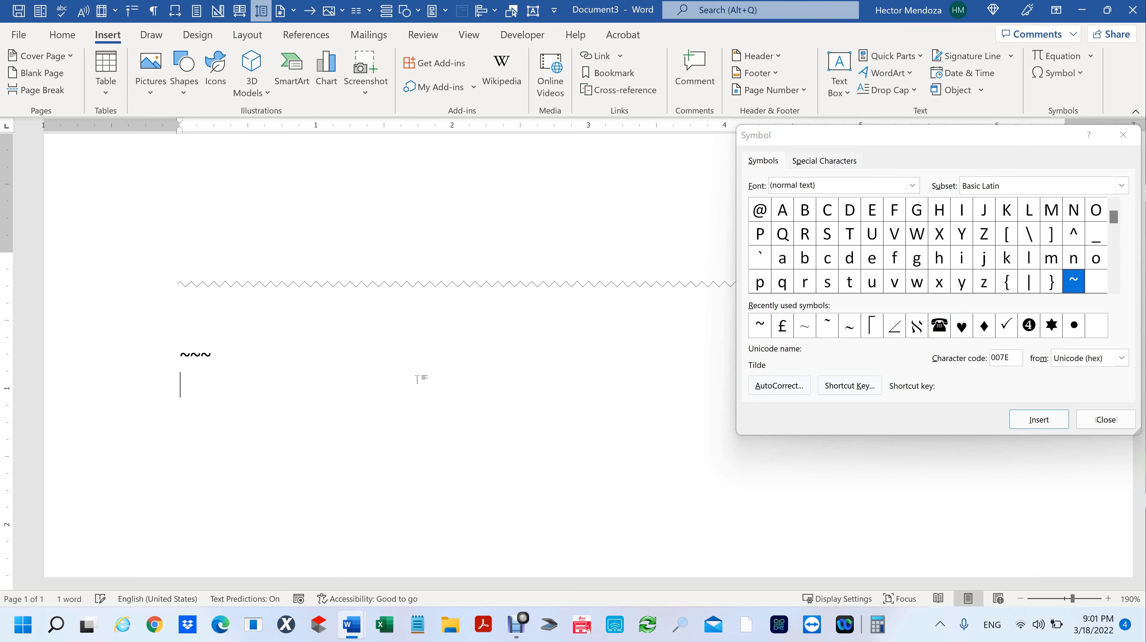
{"action": "key", "text": "BackSpace"}
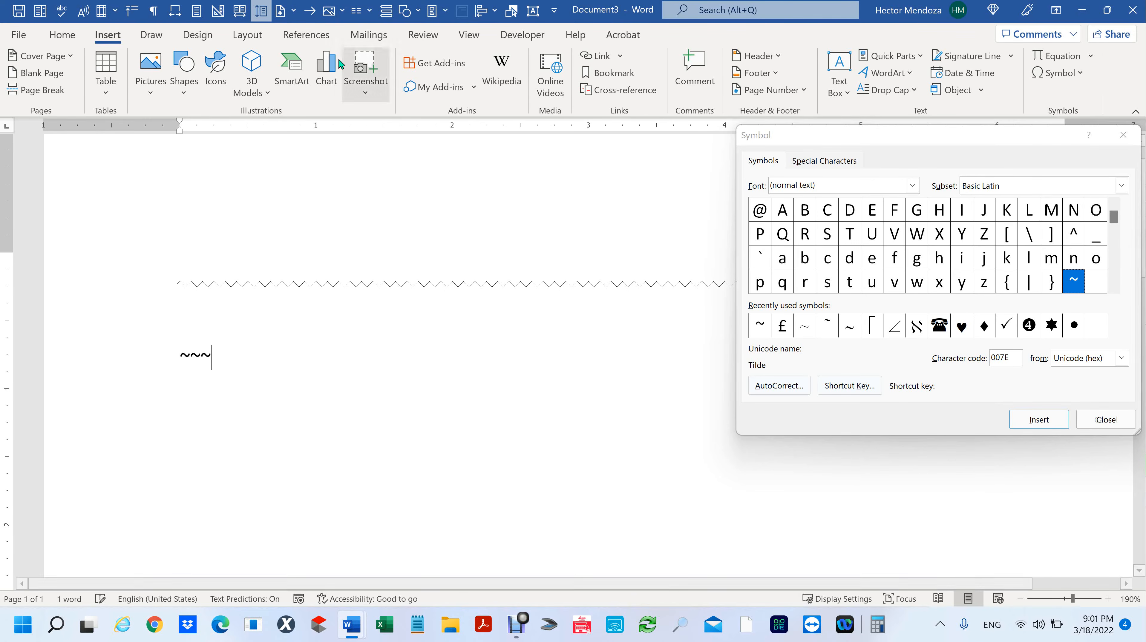
{"action": "left_click", "coordinate": [62, 34]}
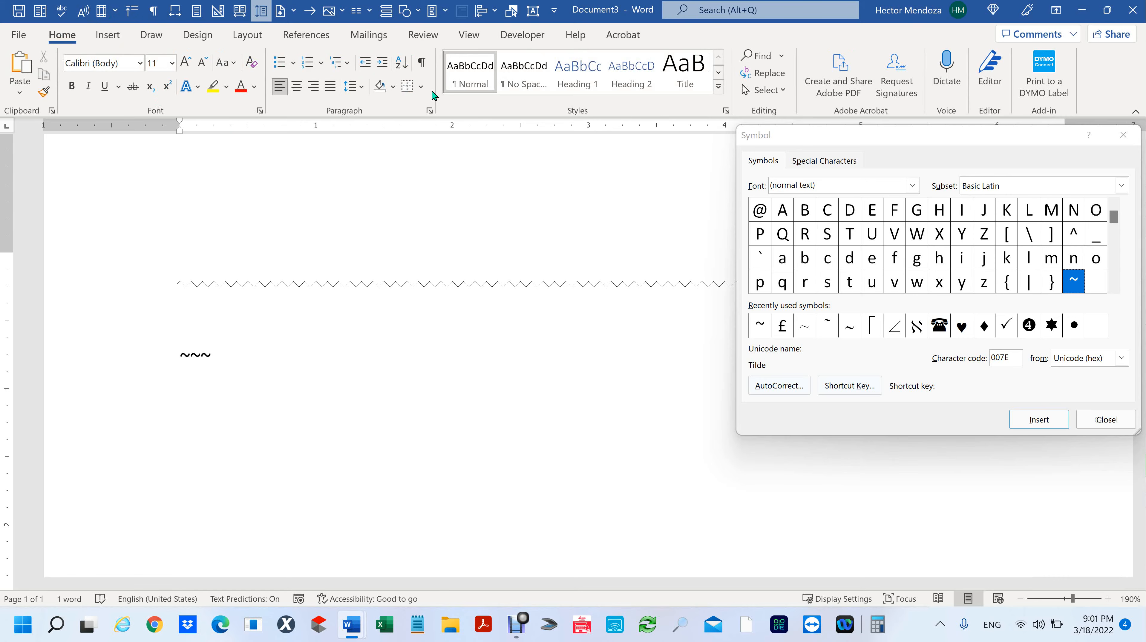
{"action": "left_click", "coordinate": [421, 62]}
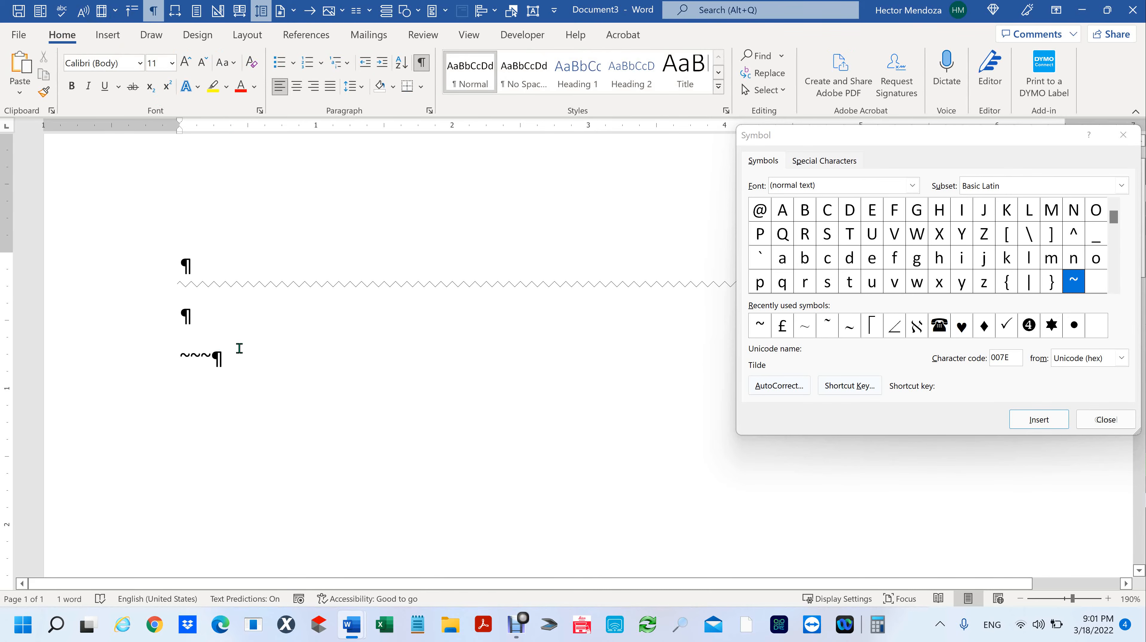
{"action": "key", "text": "Return"}
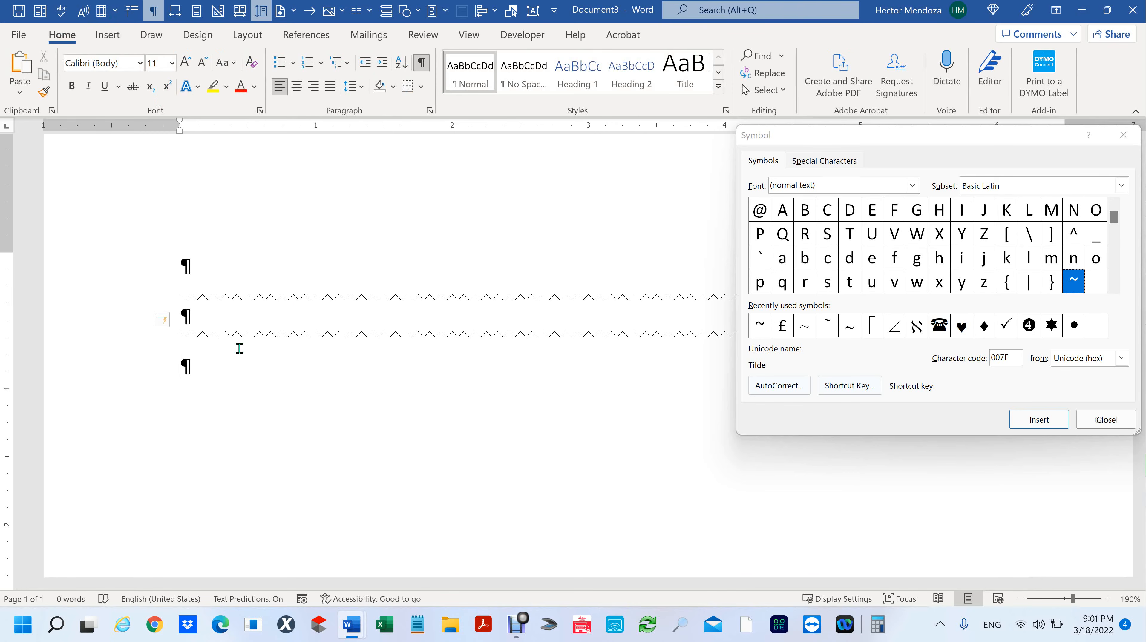
{"action": "left_click", "coordinate": [1123, 135]}
Step: Try to enlarge both wavy lines by setting the font size of the whole document to 72, and undo the change
{"action": "scroll", "coordinate": [495, 347], "scroll_direction": "down", "scroll_amount": 4}
{"action": "scroll", "coordinate": [495, 350], "scroll_direction": "up", "scroll_amount": 3}
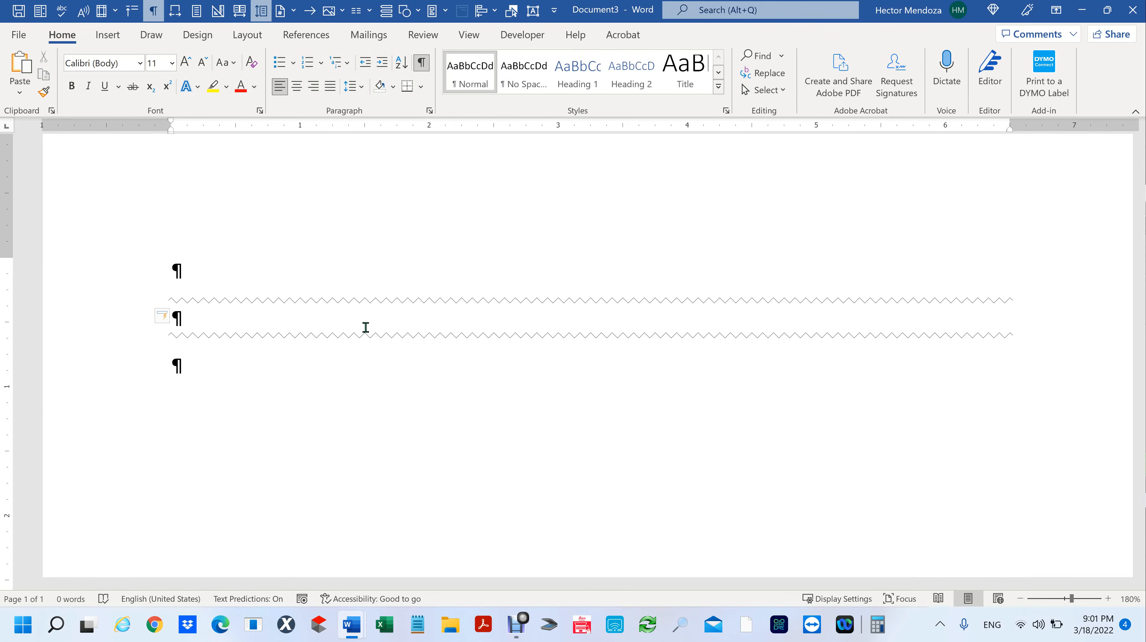
{"action": "key", "text": "ctrl+a"}
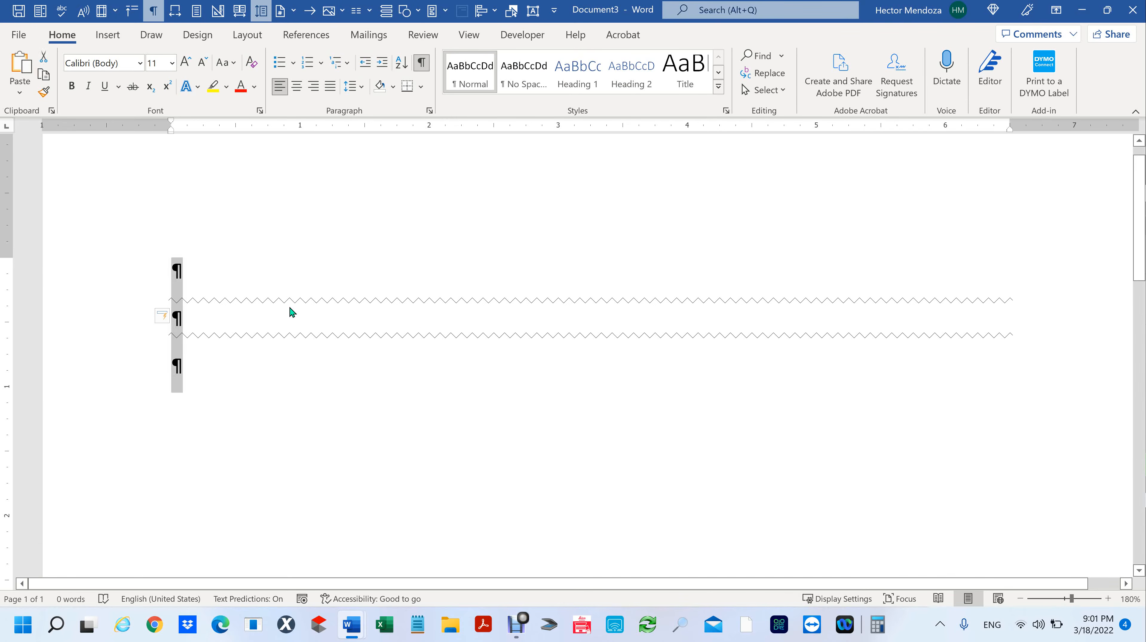
{"action": "left_click", "coordinate": [172, 64]}
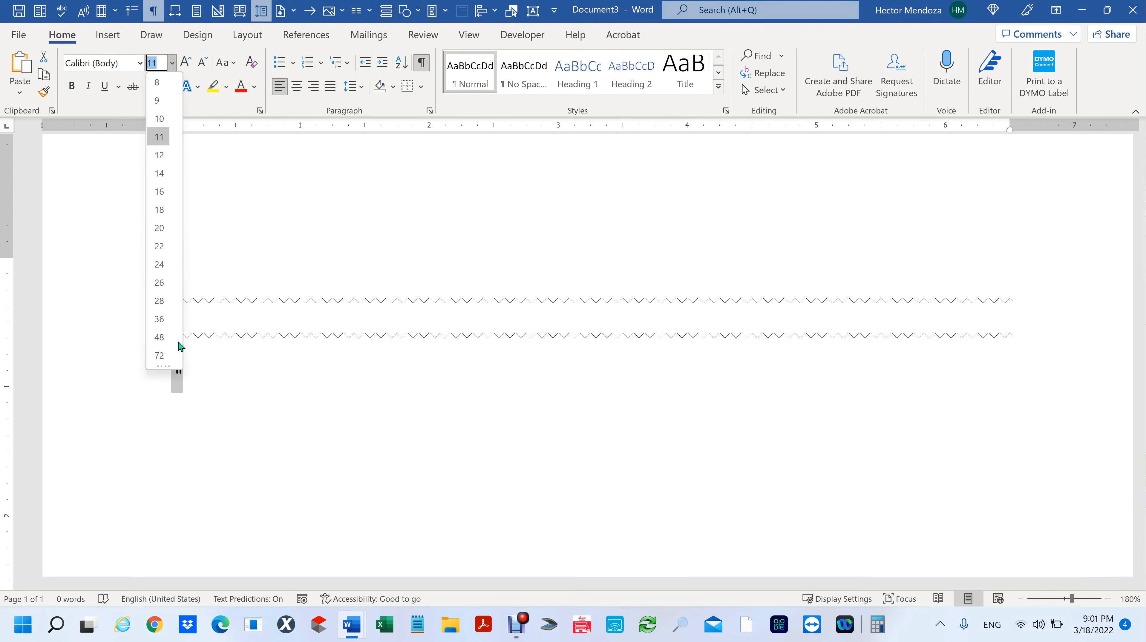
{"action": "left_click", "coordinate": [159, 356]}
{"action": "scroll", "coordinate": [367, 385], "scroll_direction": "down", "scroll_amount": 12}
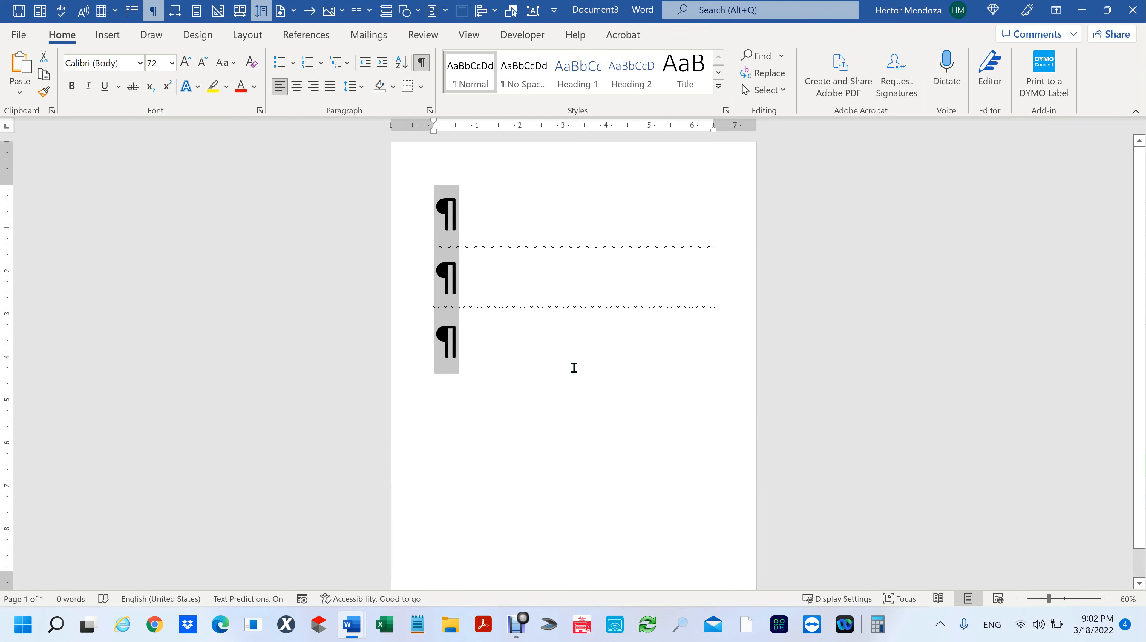
{"action": "key", "text": "ctrl+z"}
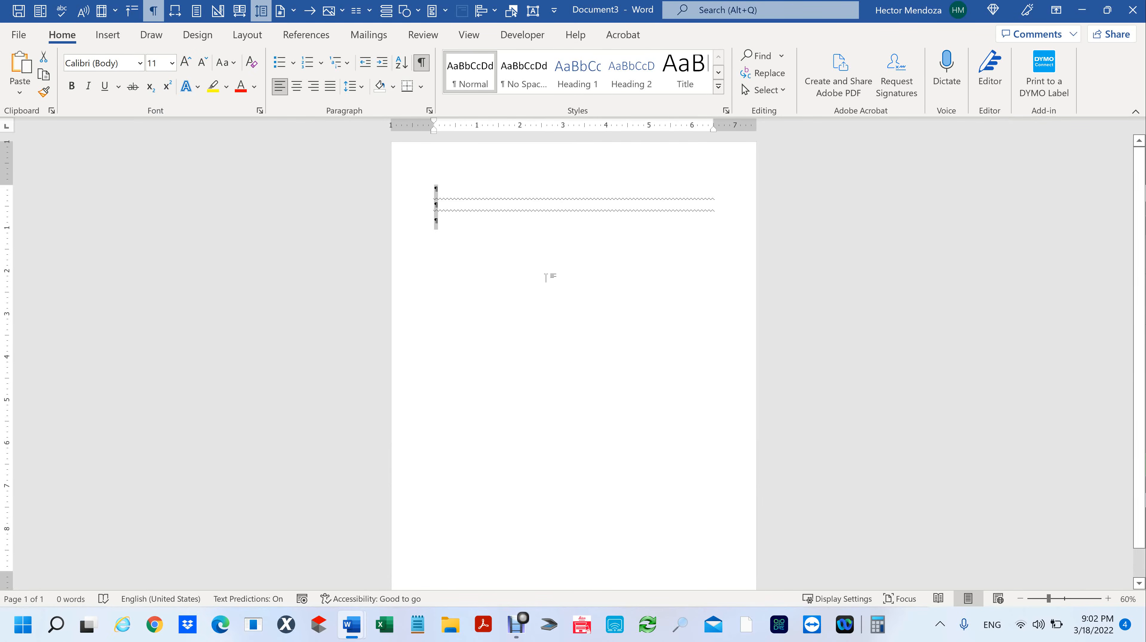
Step: Try to recolor both wavy lines by applying the standard Red font color to the selected content, and undo it
{"action": "left_click", "coordinate": [254, 86]}
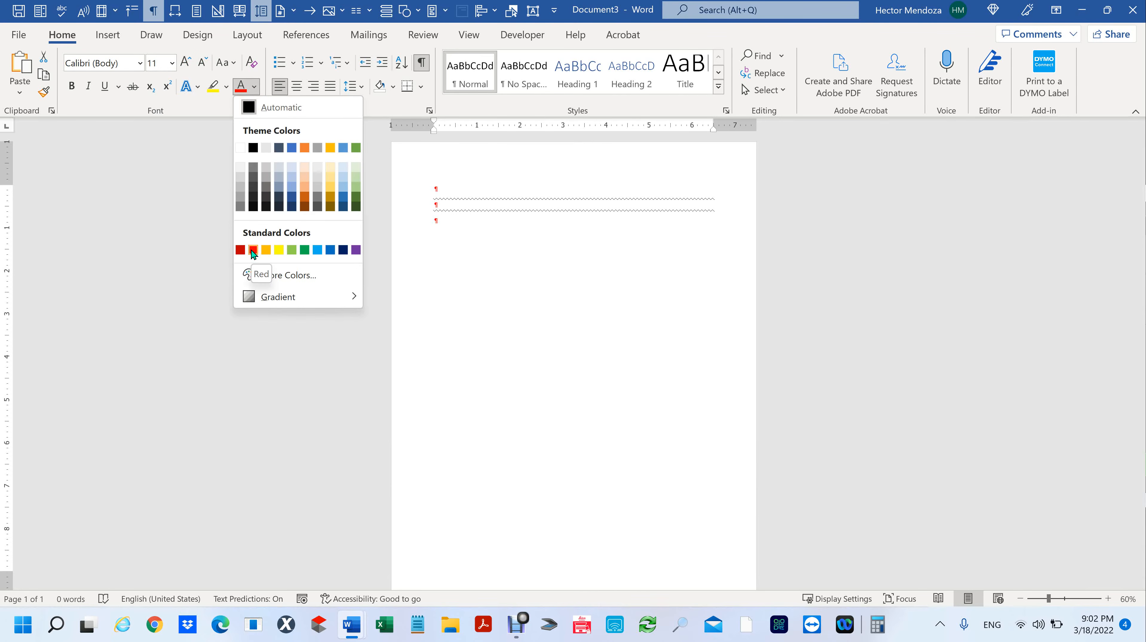
{"action": "left_click", "coordinate": [253, 250]}
{"action": "scroll", "coordinate": [629, 272], "scroll_direction": "up", "scroll_amount": 7}
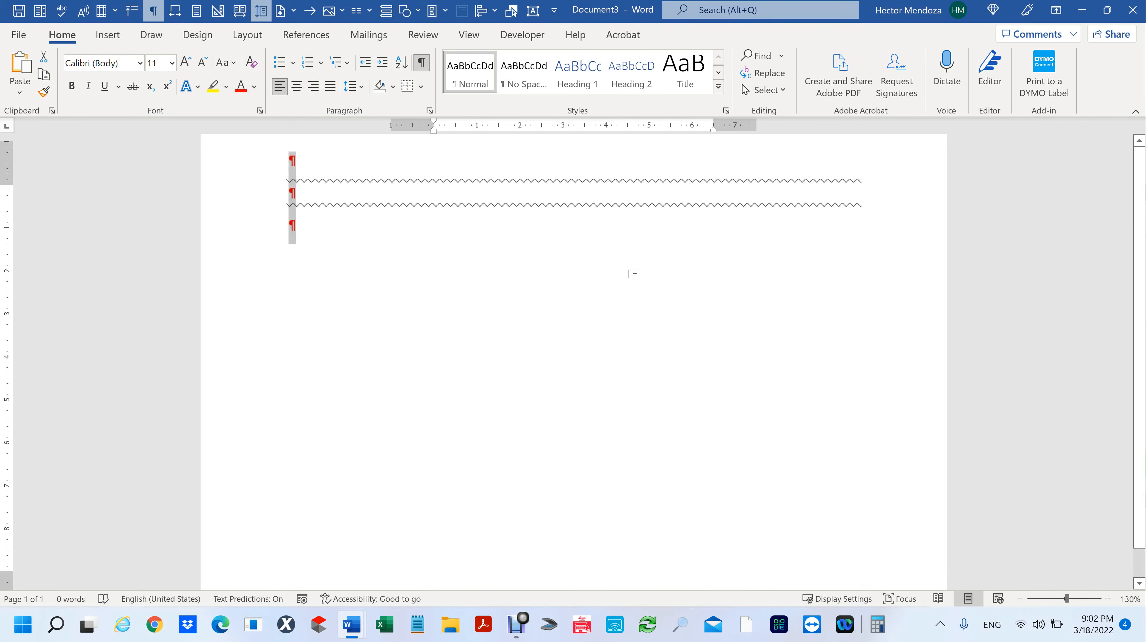
{"action": "scroll", "coordinate": [628, 272], "scroll_direction": "down", "scroll_amount": 3}
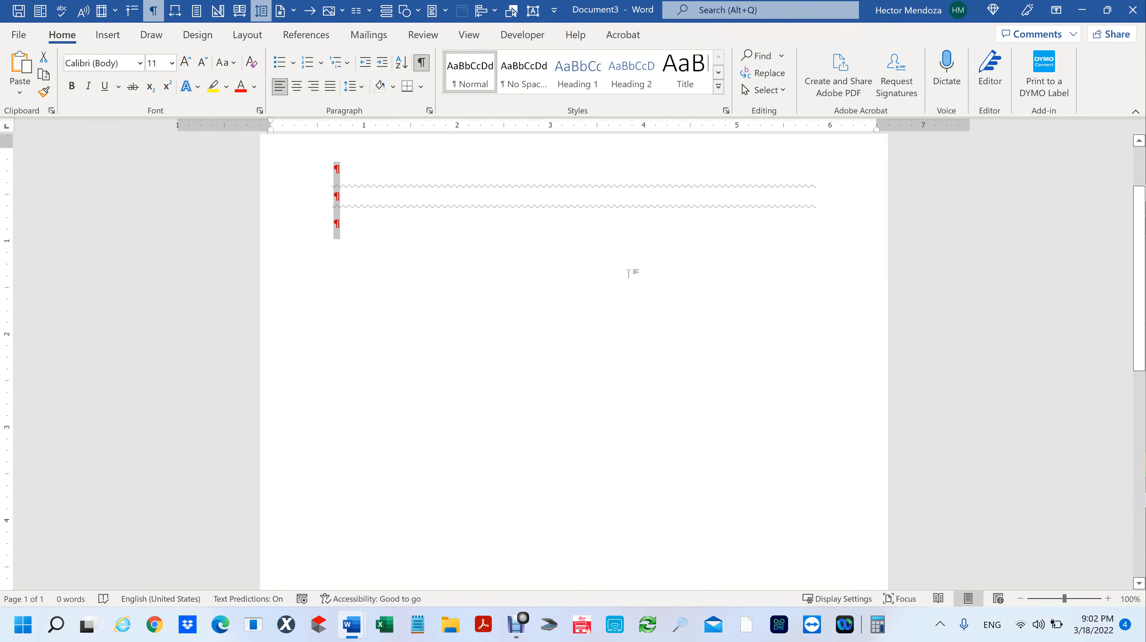
{"action": "key", "text": "ctrl+z"}
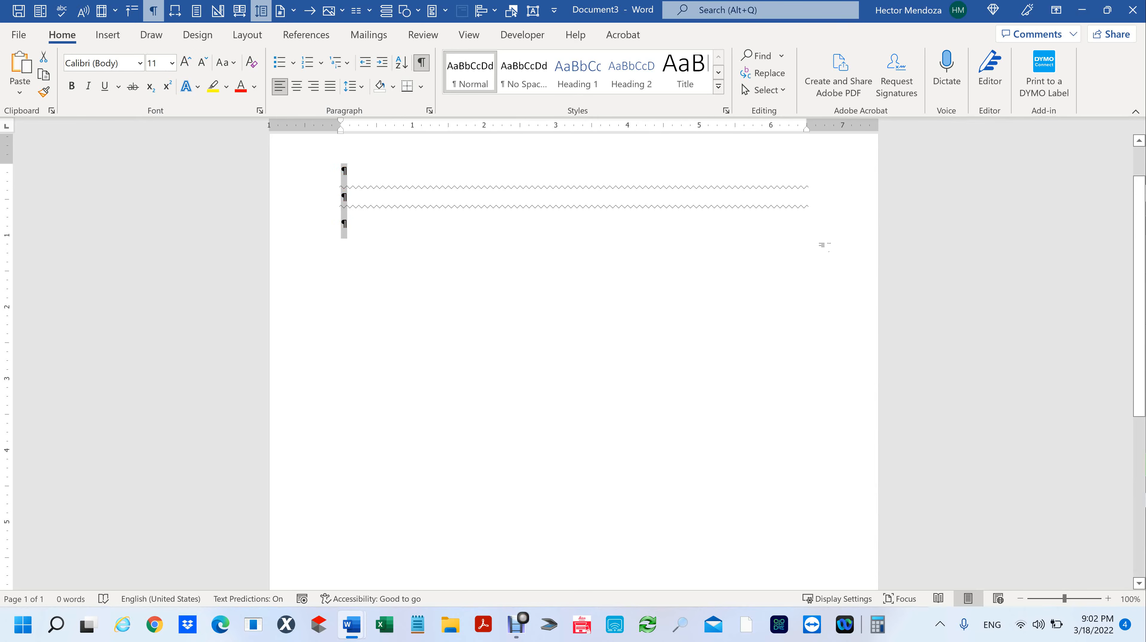
Step: Add a new paragraph below the wavy lines and convert three equals signs (===) into a double line
{"action": "left_click", "coordinate": [832, 209]}
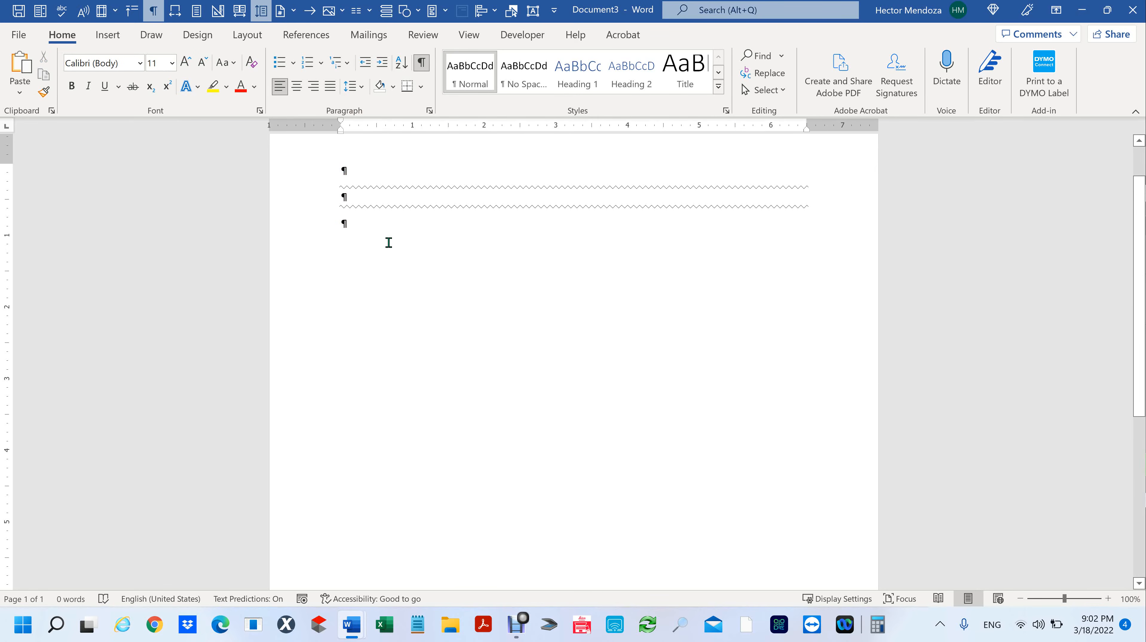
{"action": "key", "text": "Return"}
{"action": "type", "text": "==="}
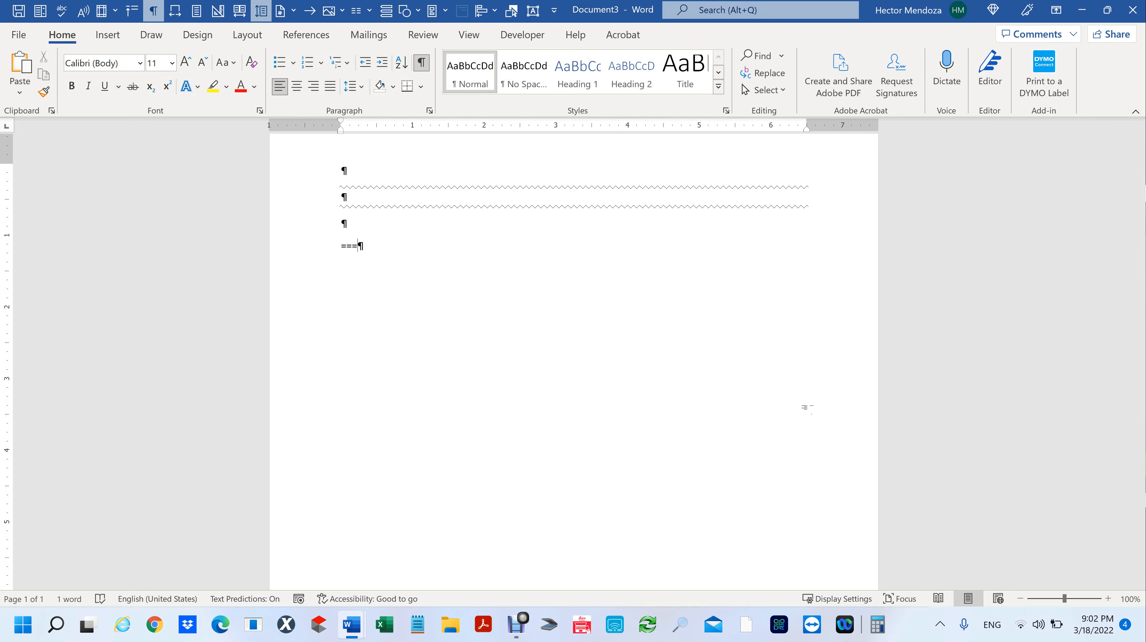
{"action": "key", "text": "Return"}
Step: Try to enlarge the double line by setting the paragraphs around it to font size 36, and undo the change
{"action": "scroll", "coordinate": [588, 254], "scroll_direction": "up", "scroll_amount": 3}
{"action": "scroll", "coordinate": [588, 254], "scroll_direction": "up", "scroll_amount": 3}
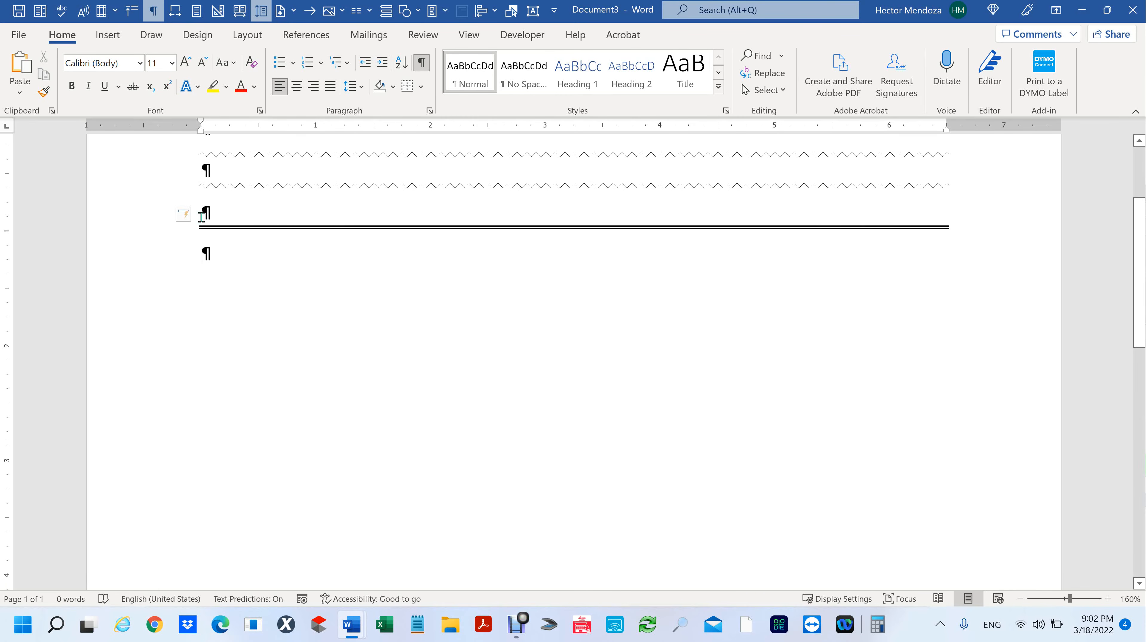
{"action": "left_click_drag", "start_coordinate": [238, 244], "coordinate": [266, 271]}
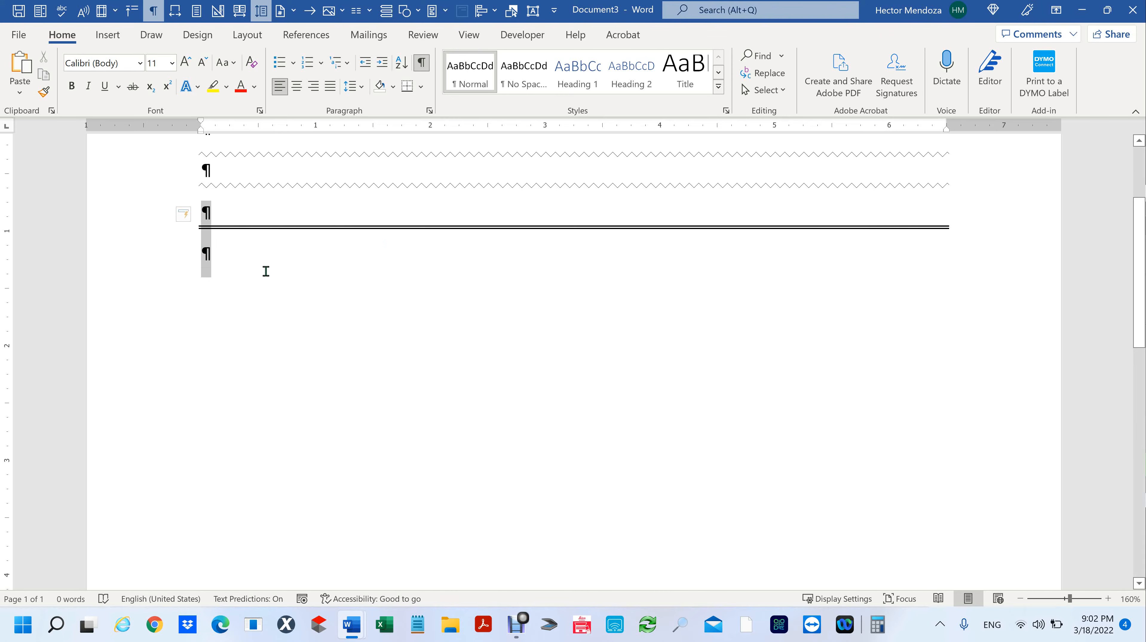
{"action": "left_click", "coordinate": [171, 63]}
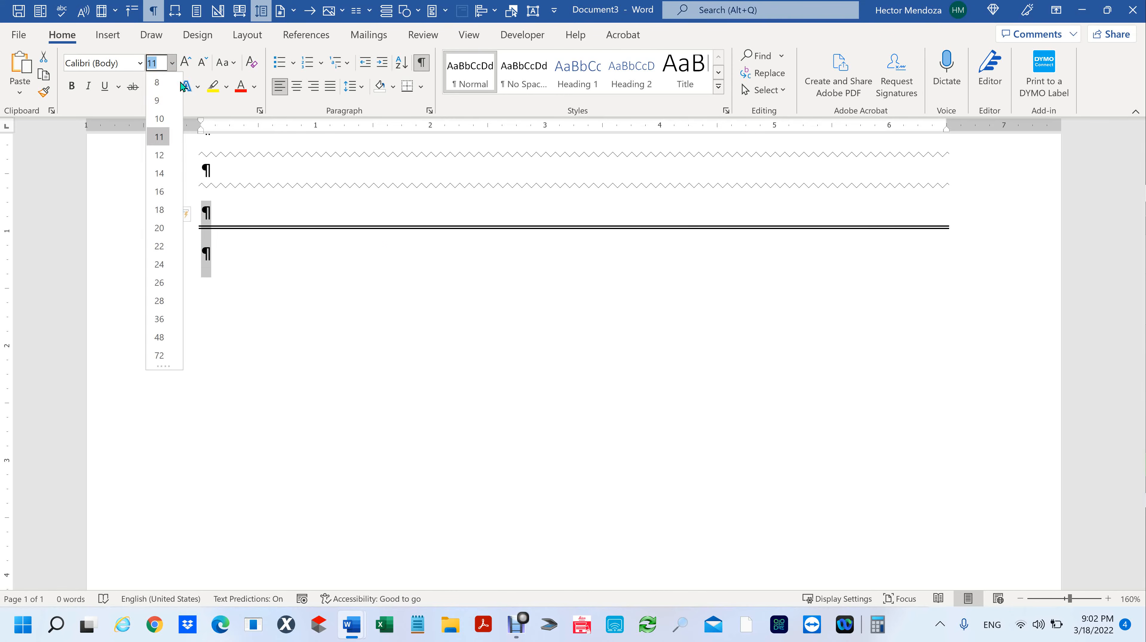
{"action": "left_click", "coordinate": [167, 319]}
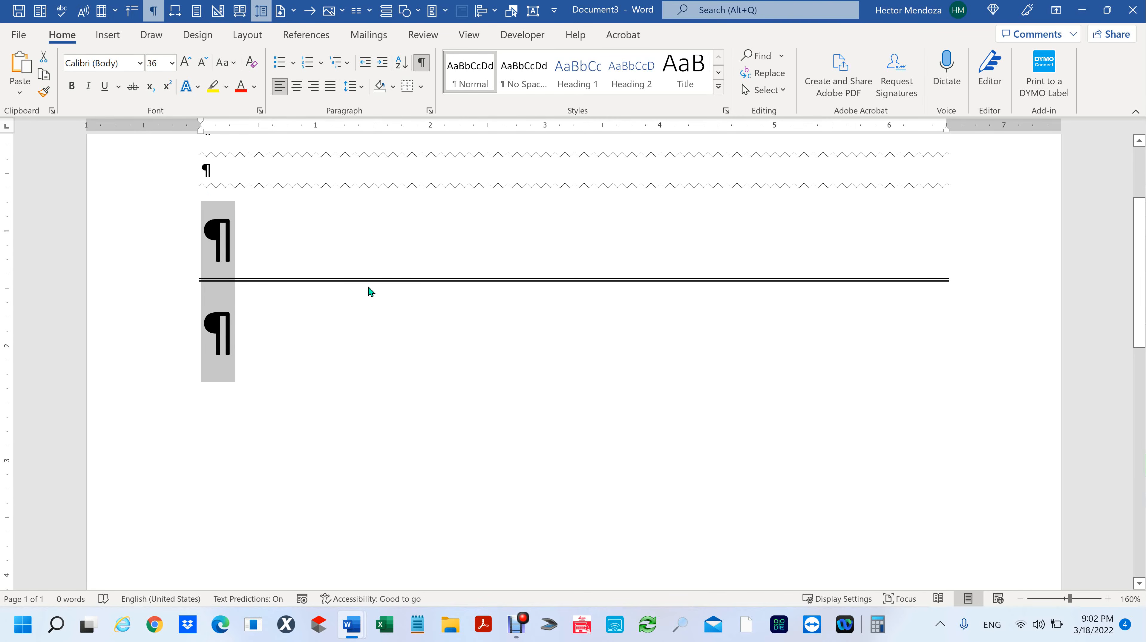
{"action": "key", "text": "ctrl+z"}
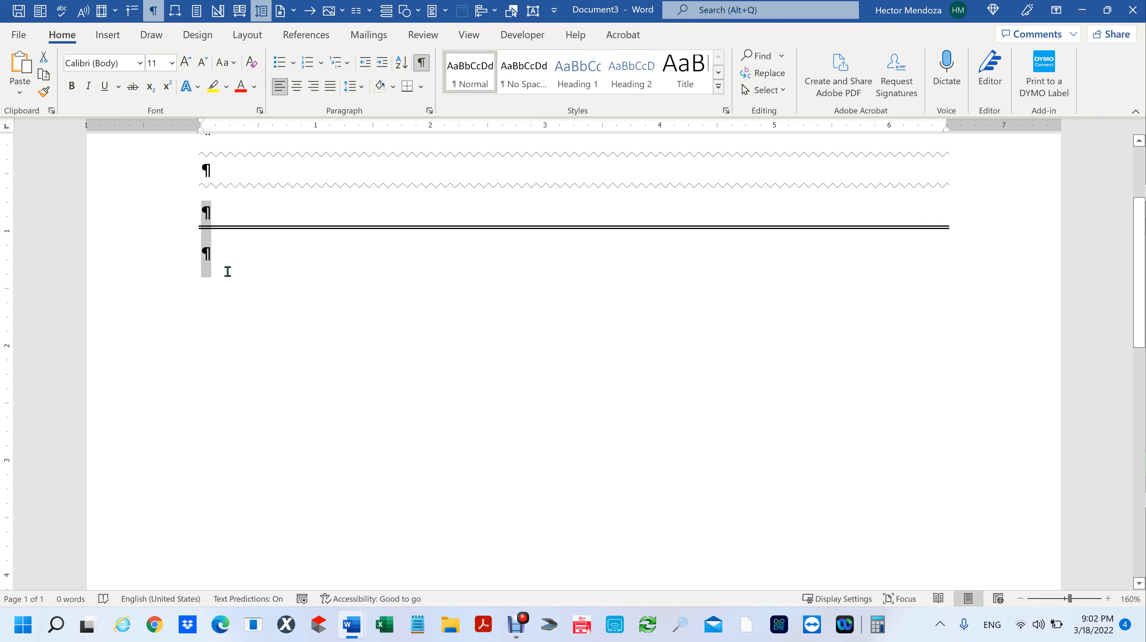
{"action": "left_click", "coordinate": [226, 269]}
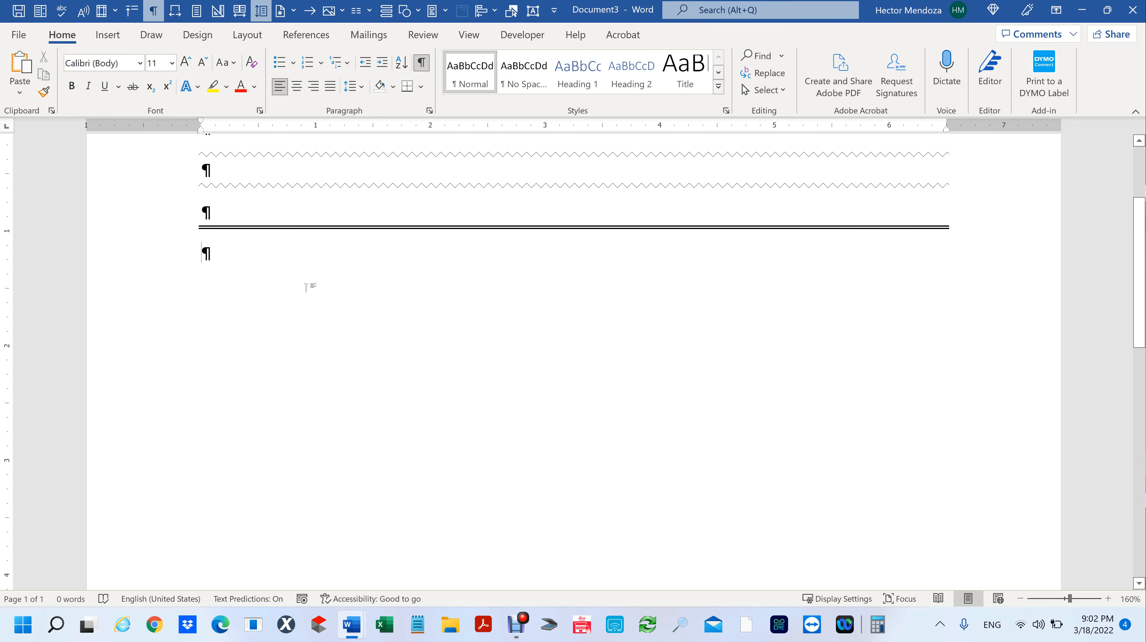
Step: Below the double line, convert three hyphens (---) into a thin line and three underscores (___) into a thick line
{"action": "key", "text": "Return"}
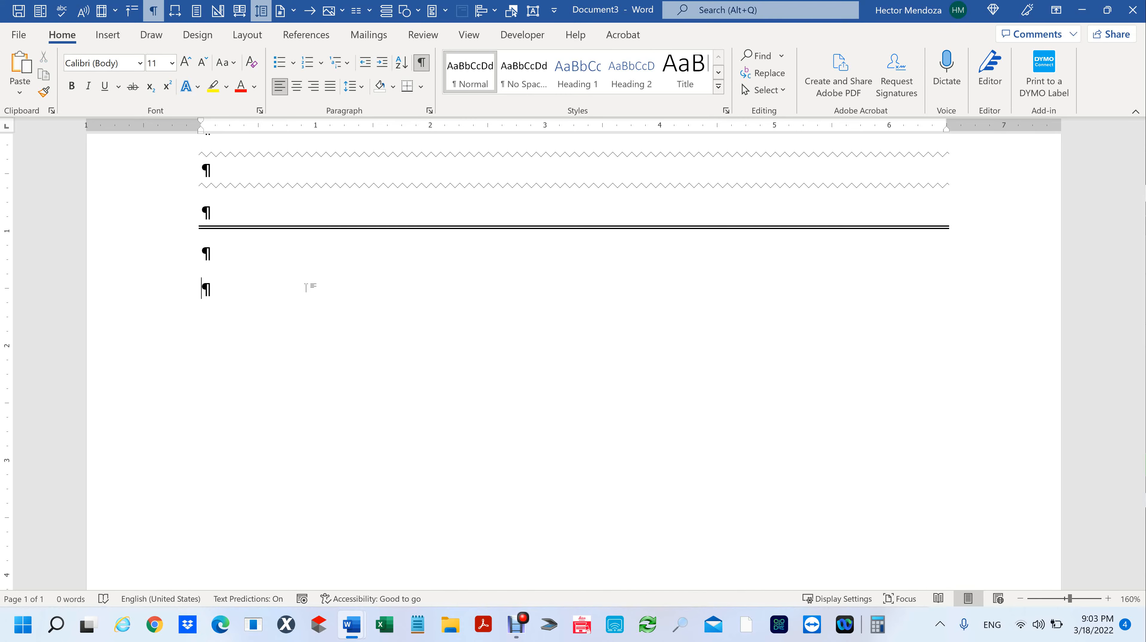
{"action": "type", "text": "---"}
{"action": "key", "text": "Return"}
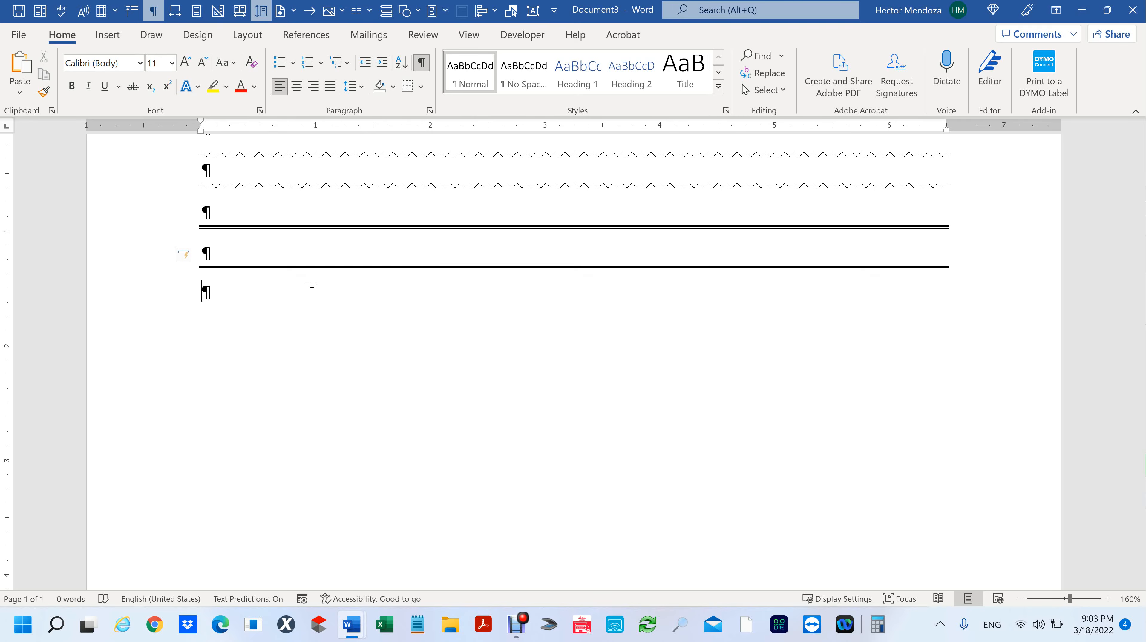
{"action": "type", "text": "____"}
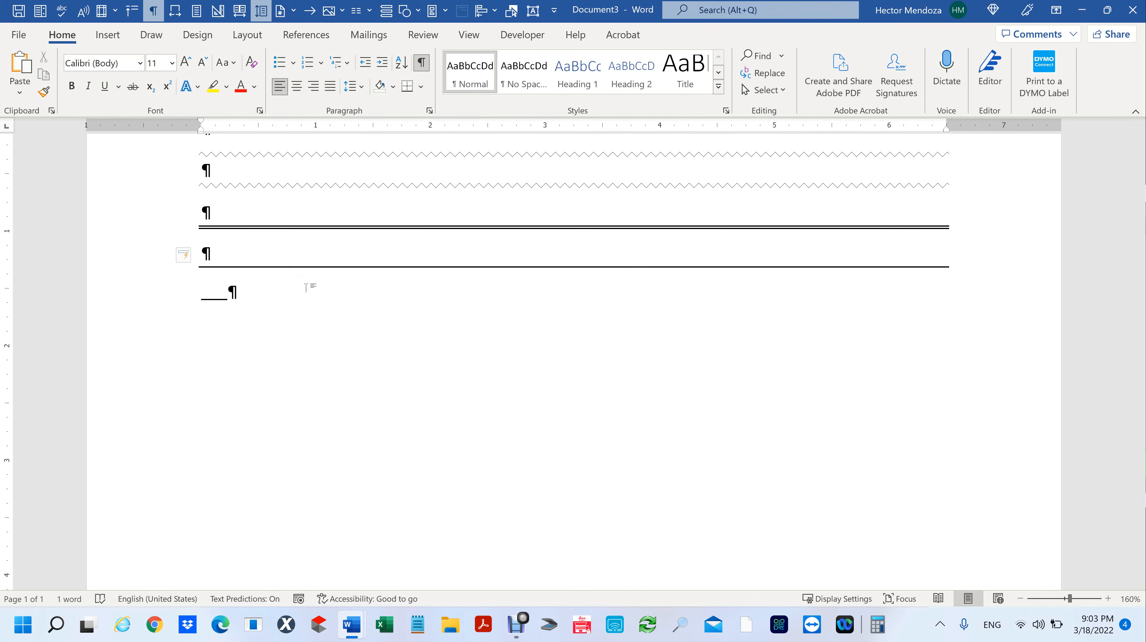
{"action": "key", "text": "Return"}
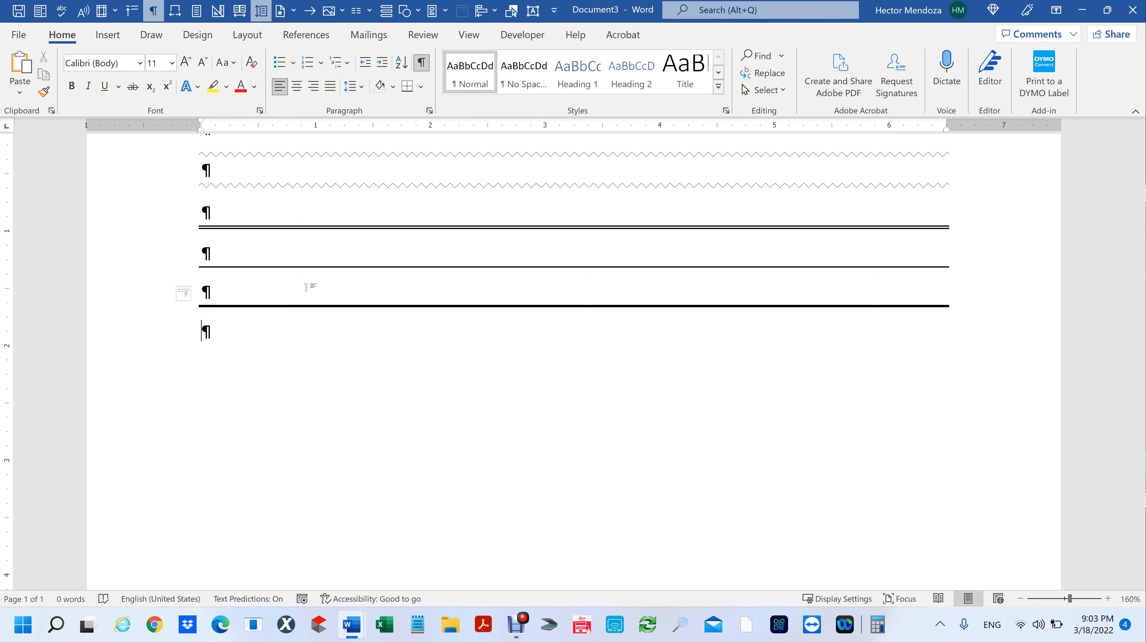
Step: Convert three asterisks (***) into a dotted line and three number signs (###) into a triple line below the thick line
{"action": "type", "text": "***"}
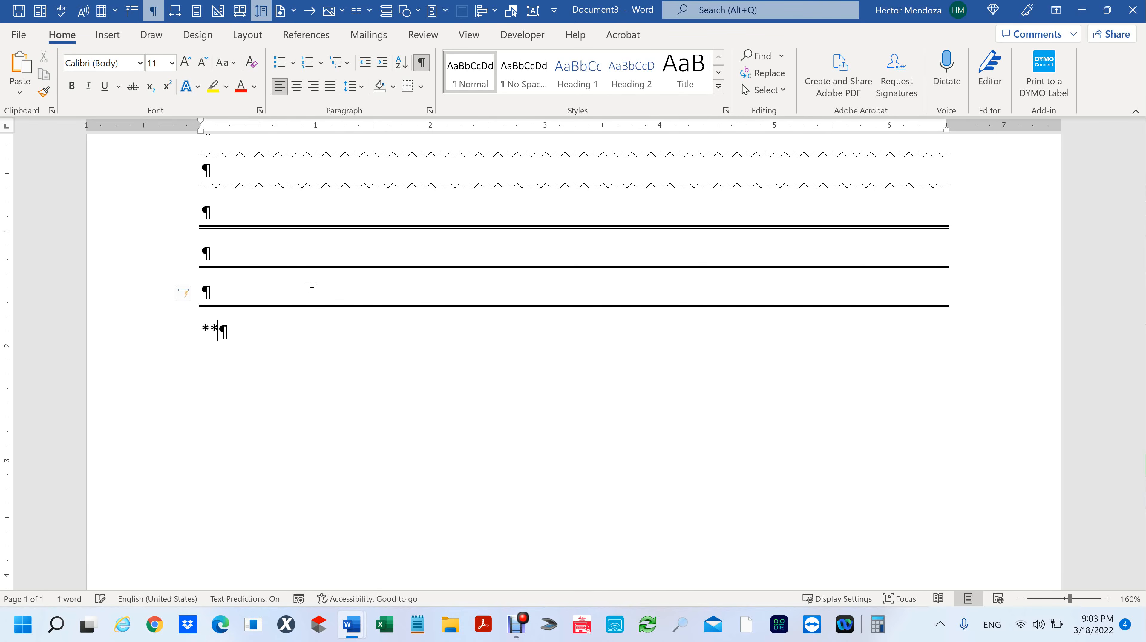
{"action": "key", "text": "Return"}
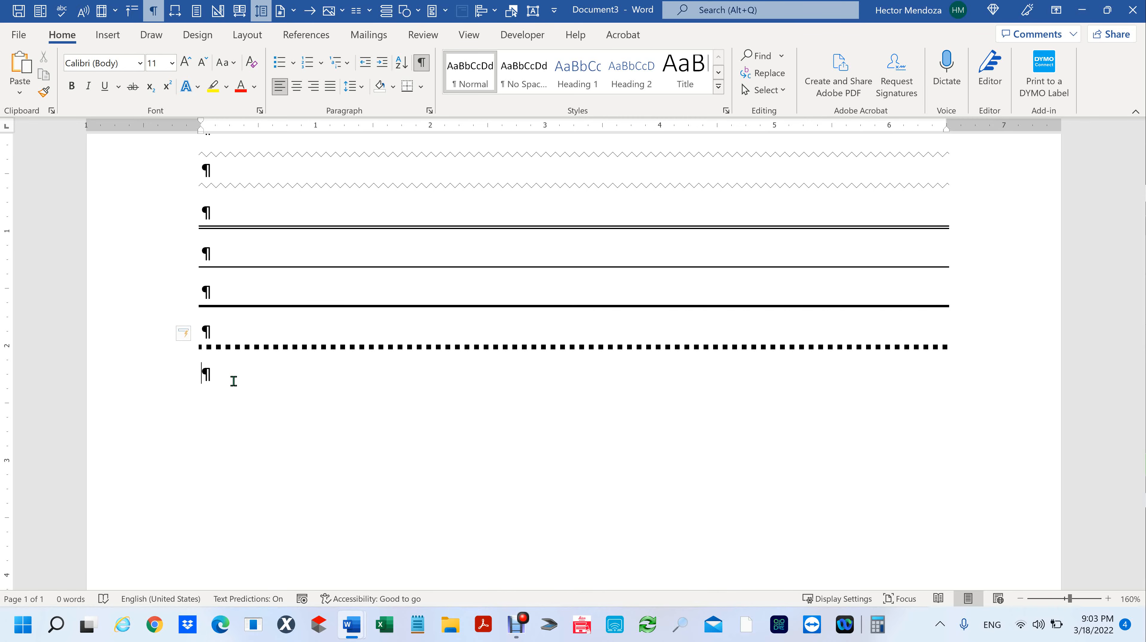
{"action": "type", "text": "###"}
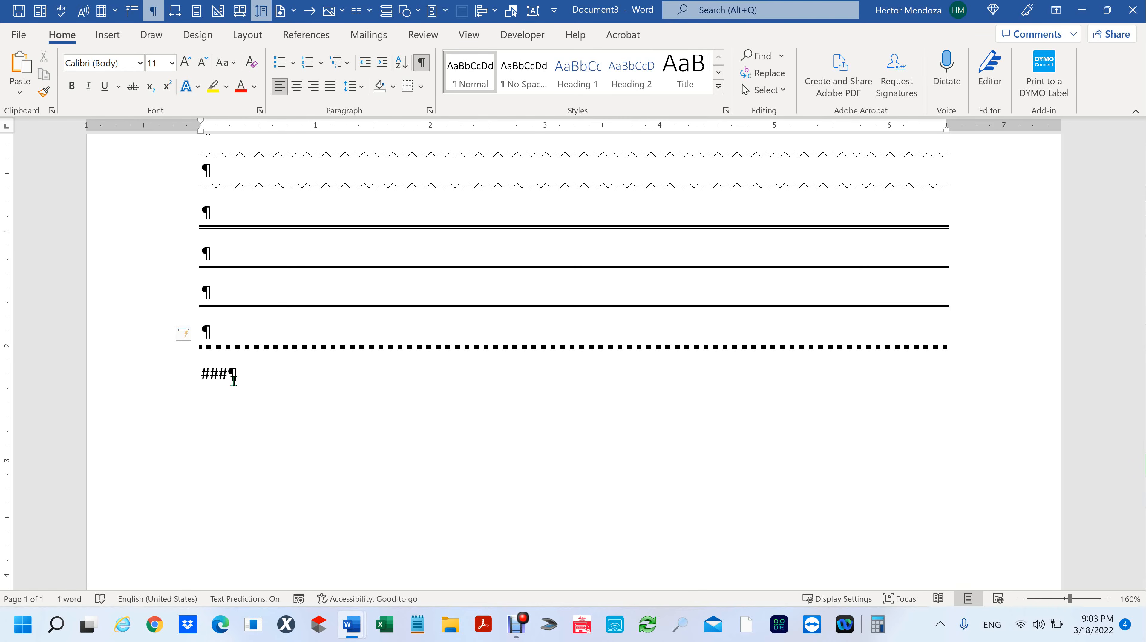
{"action": "key", "text": "Return"}
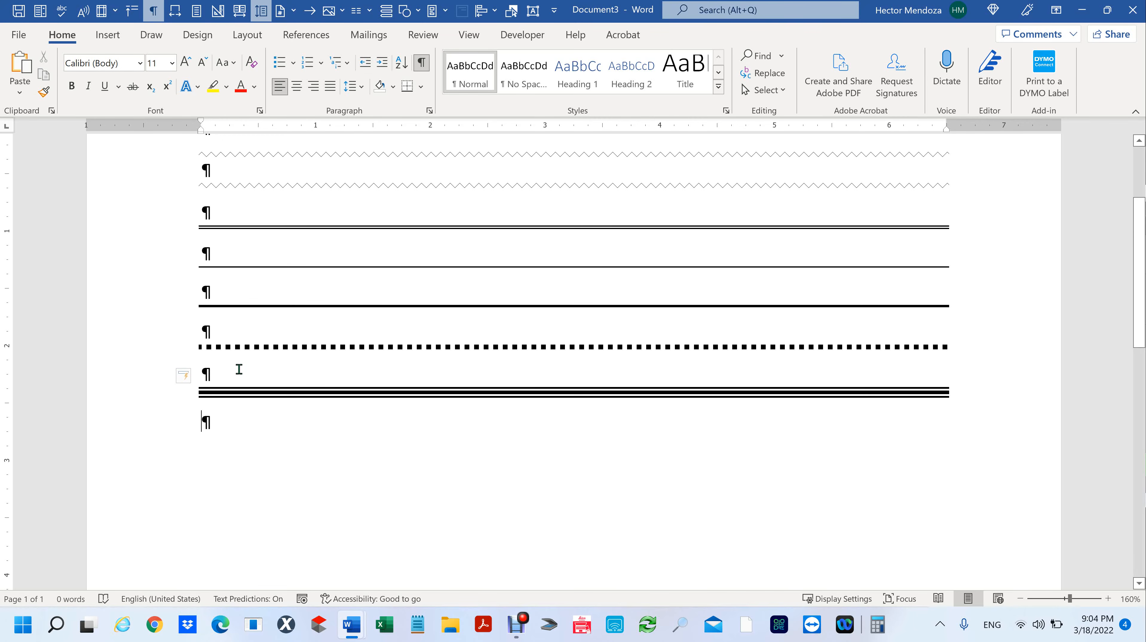
Step: Set the left and right indents of the double-line and thin-line paragraphs to 0.5 inch
{"action": "left_click", "coordinate": [235, 374]}
{"action": "scroll", "coordinate": [349, 414], "scroll_direction": "up", "scroll_amount": 2}
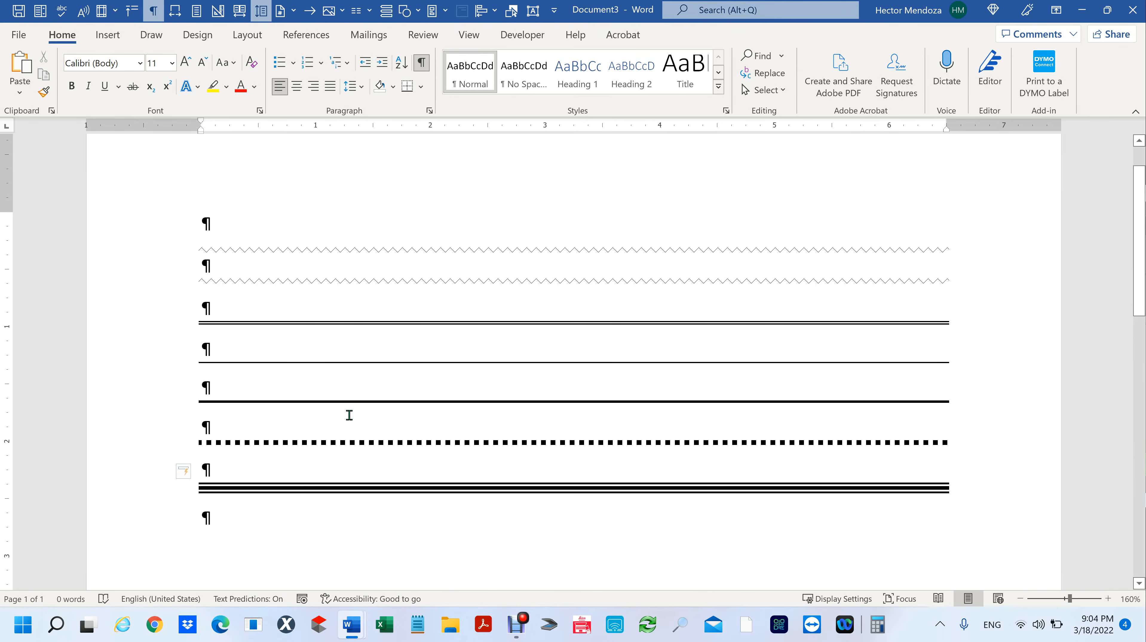
{"action": "scroll", "coordinate": [349, 415], "scroll_direction": "down", "scroll_amount": 1}
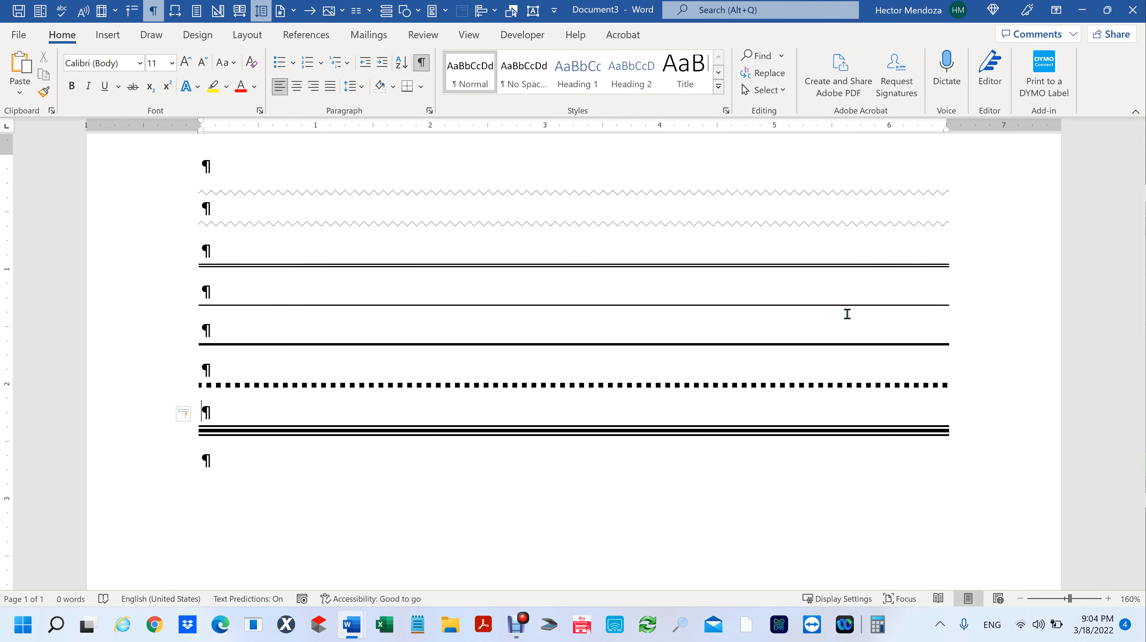
{"action": "left_click_drag", "start_coordinate": [198, 252], "coordinate": [945, 281]}
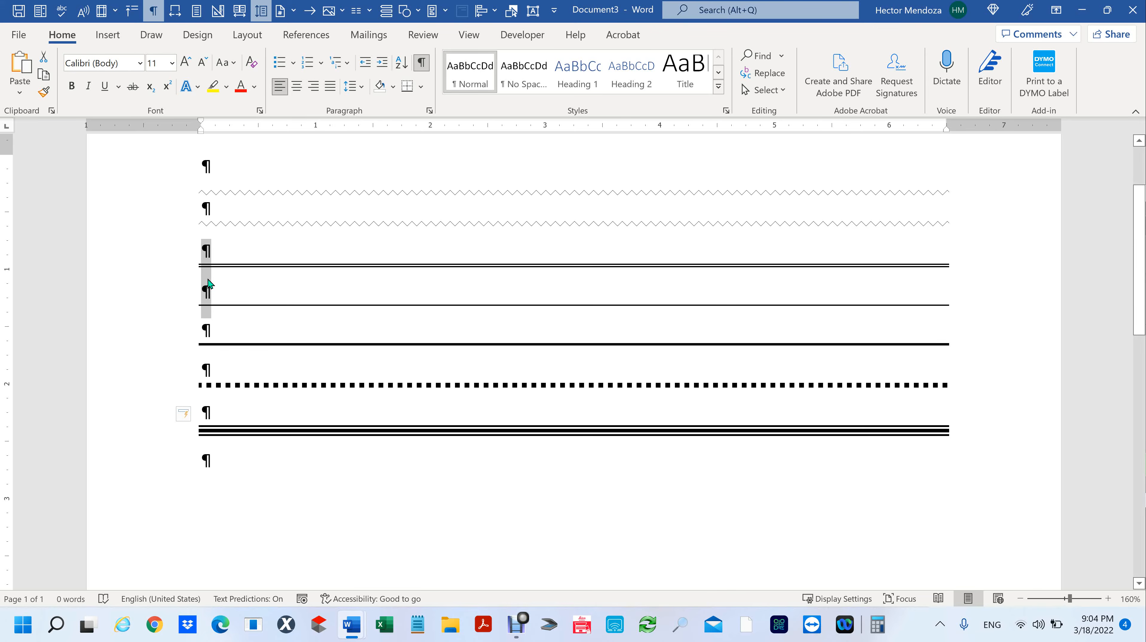
{"action": "right_click", "coordinate": [205, 258]}
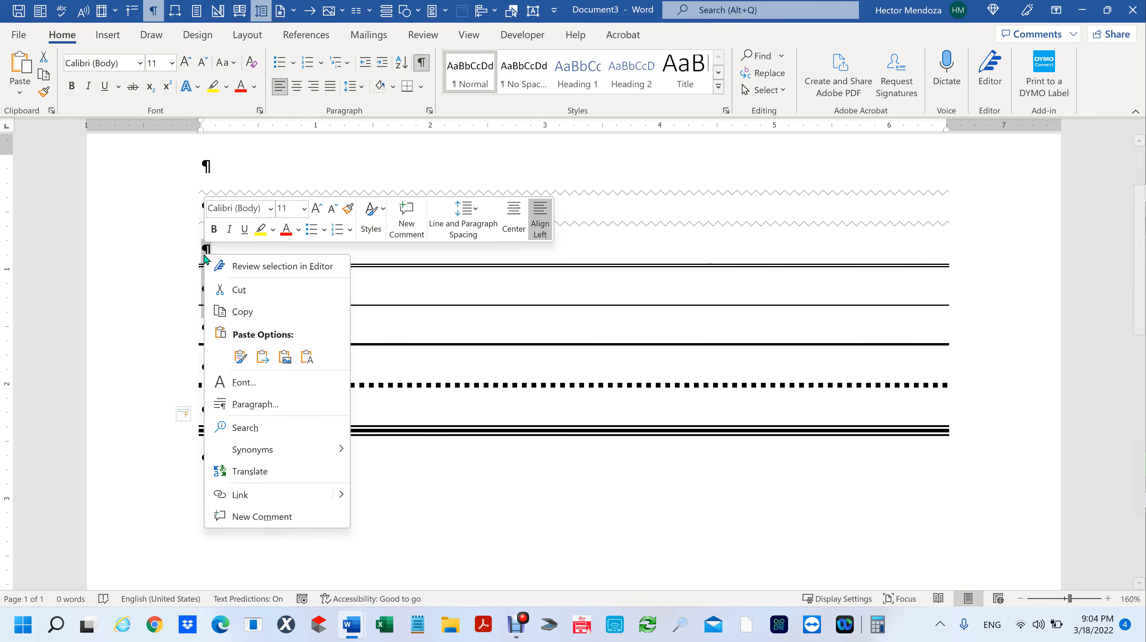
{"action": "left_click", "coordinate": [278, 405]}
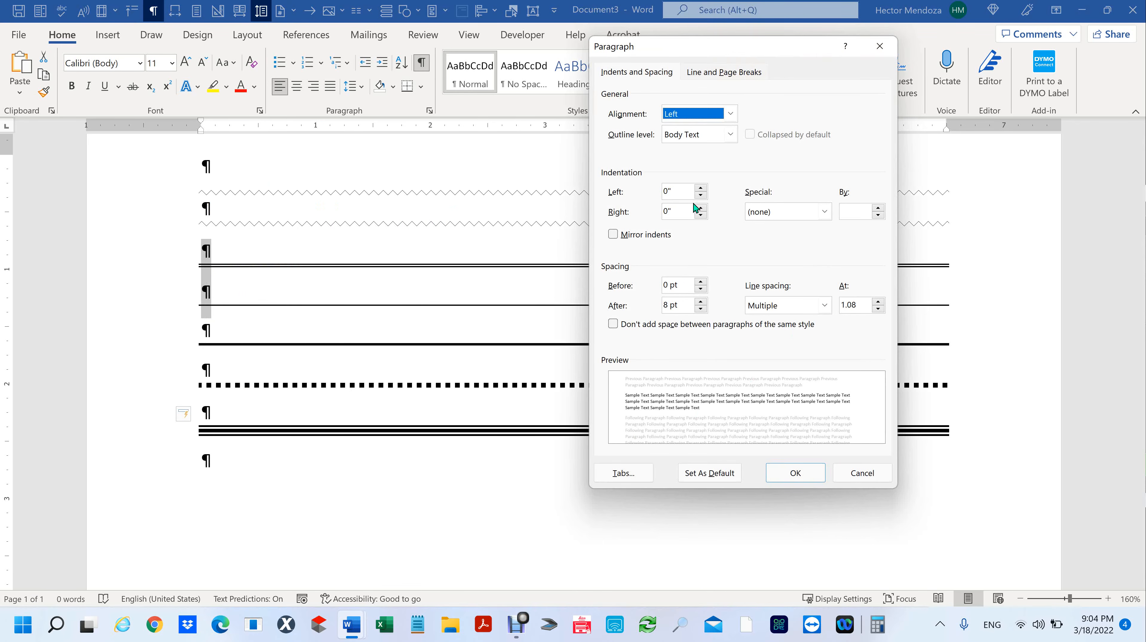
{"action": "double_click", "coordinate": [678, 190]}
{"action": "type", "text": ".5"}
{"action": "key", "text": "Tab"}
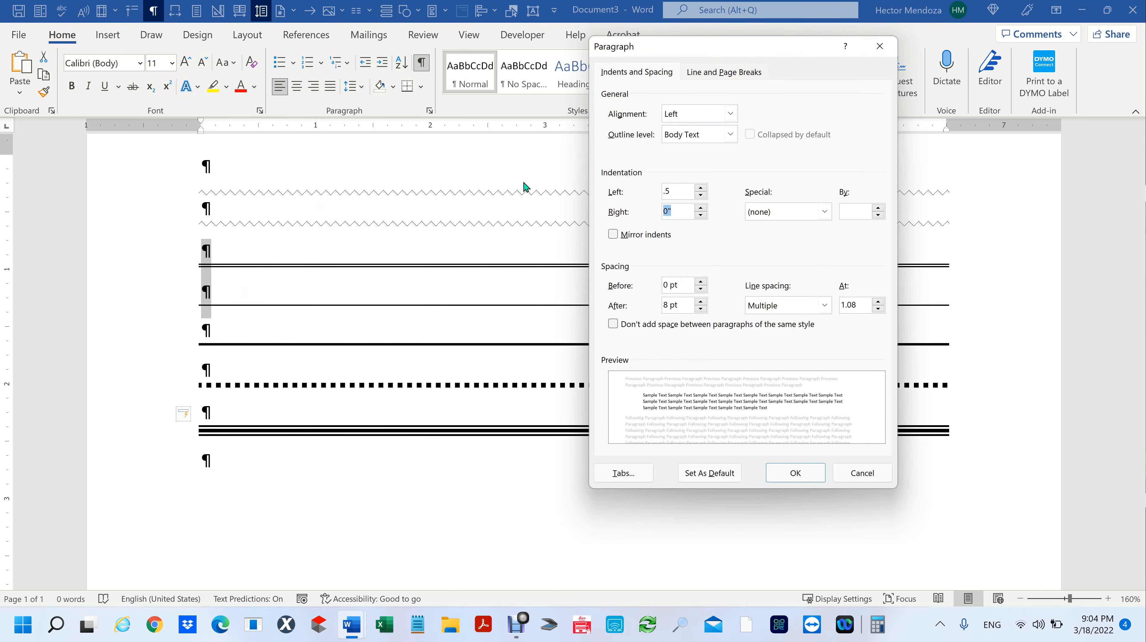
{"action": "type", "text": ".5"}
{"action": "key", "text": "Return"}
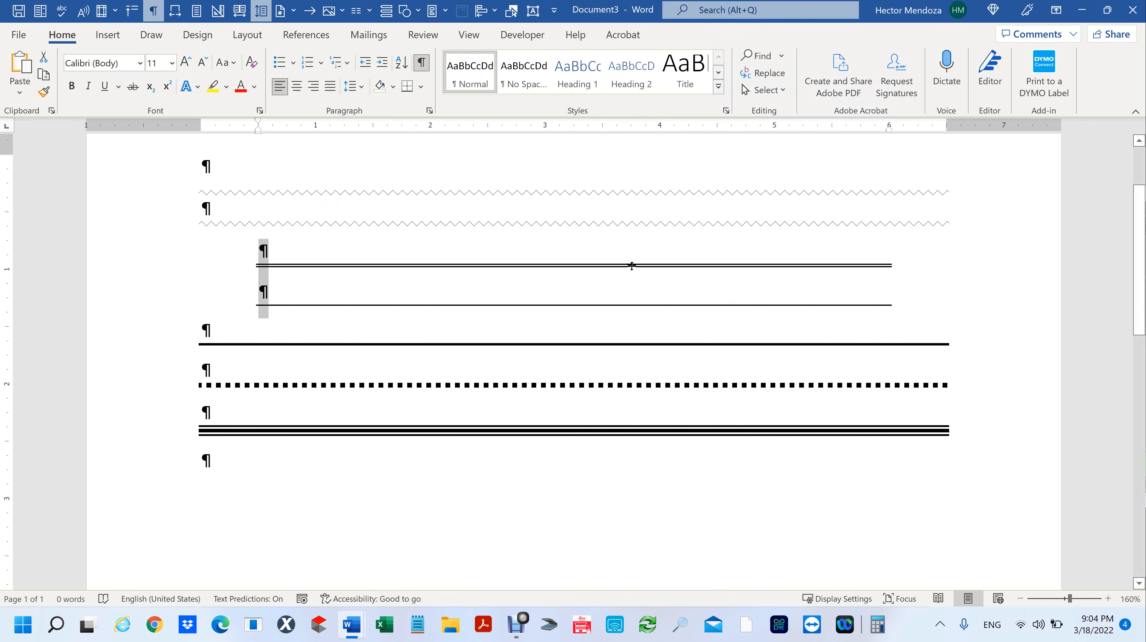
Step: Set the right indent of the selected double-line and thin-line paragraphs to 1.5 inches
{"action": "right_click", "coordinate": [264, 272]}
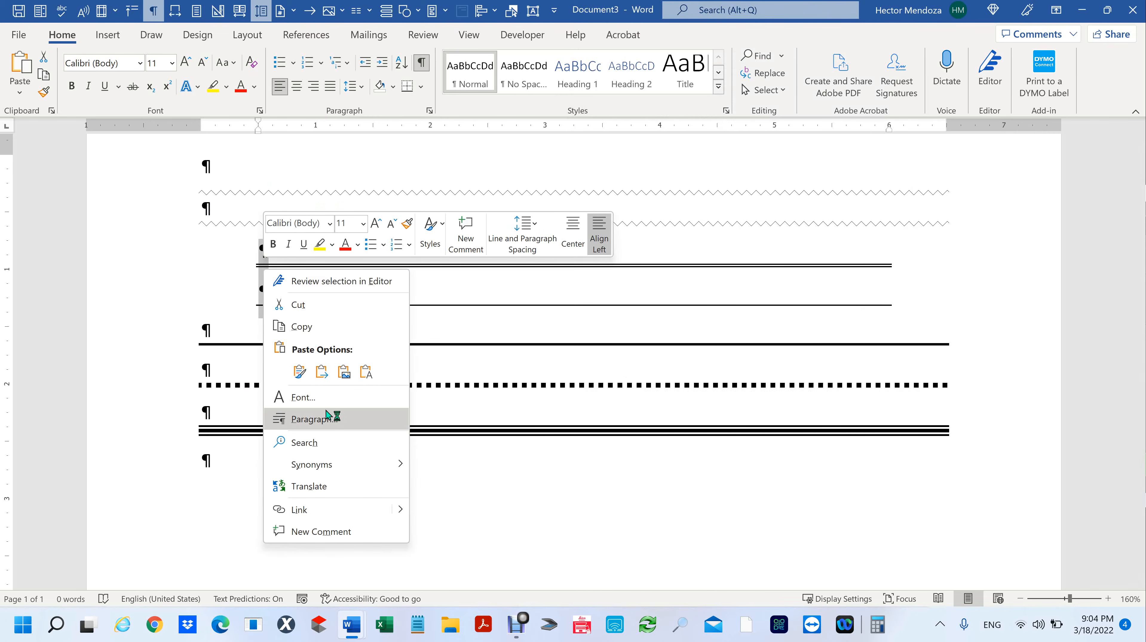
{"action": "left_click", "coordinate": [330, 418]}
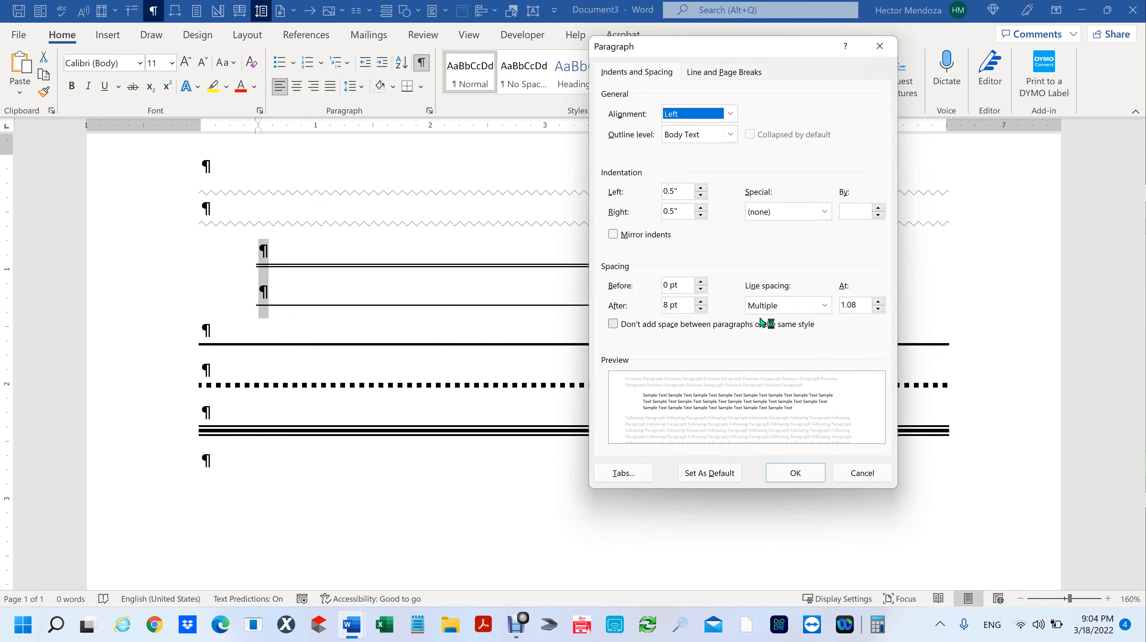
{"action": "double_click", "coordinate": [672, 211]}
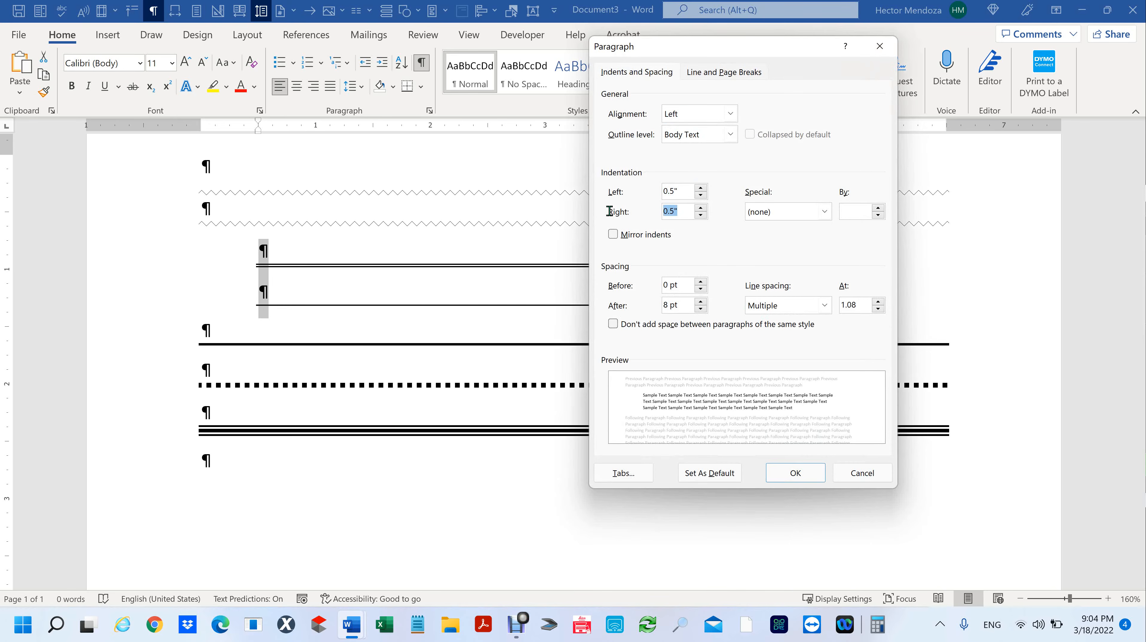
{"action": "type", "text": "1."}
{"action": "left_click", "coordinate": [804, 475]}
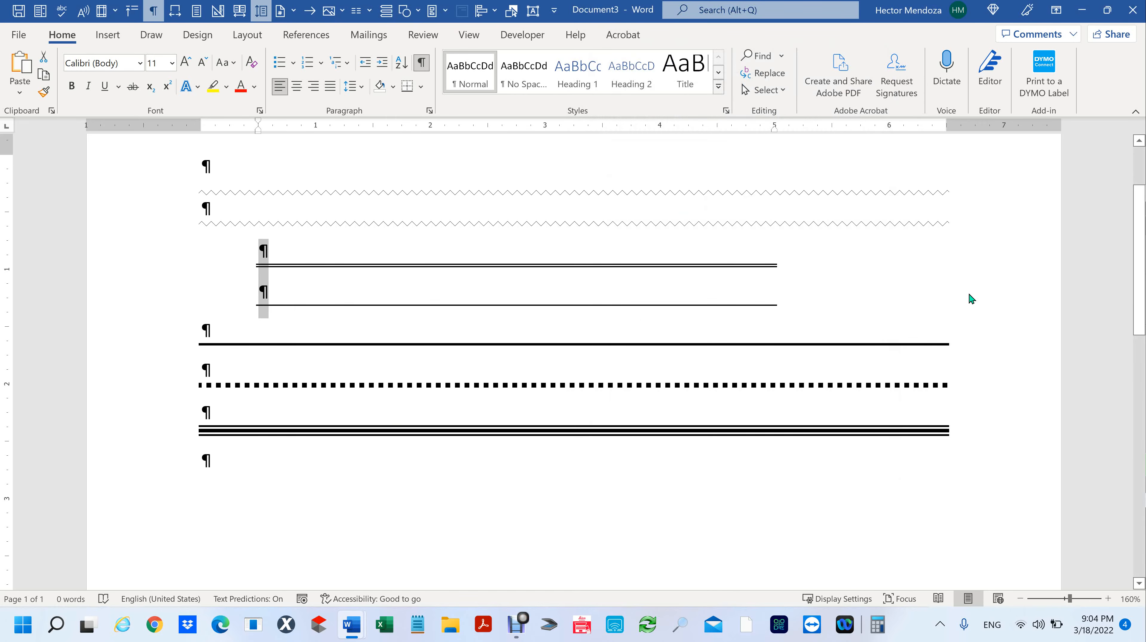
Step: Set the left indent of the double-line and thin-line paragraphs to 0 and deselect them
{"action": "right_click", "coordinate": [269, 275]}
{"action": "left_click", "coordinate": [320, 424]}
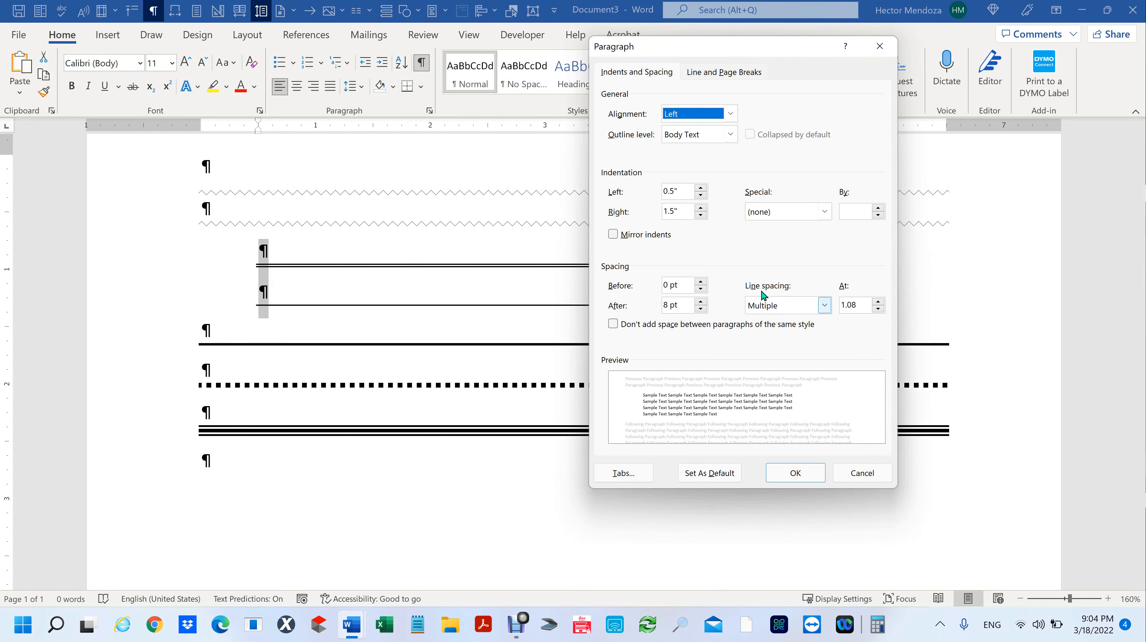
{"action": "type", "text": "0"}
{"action": "left_click", "coordinate": [796, 472]}
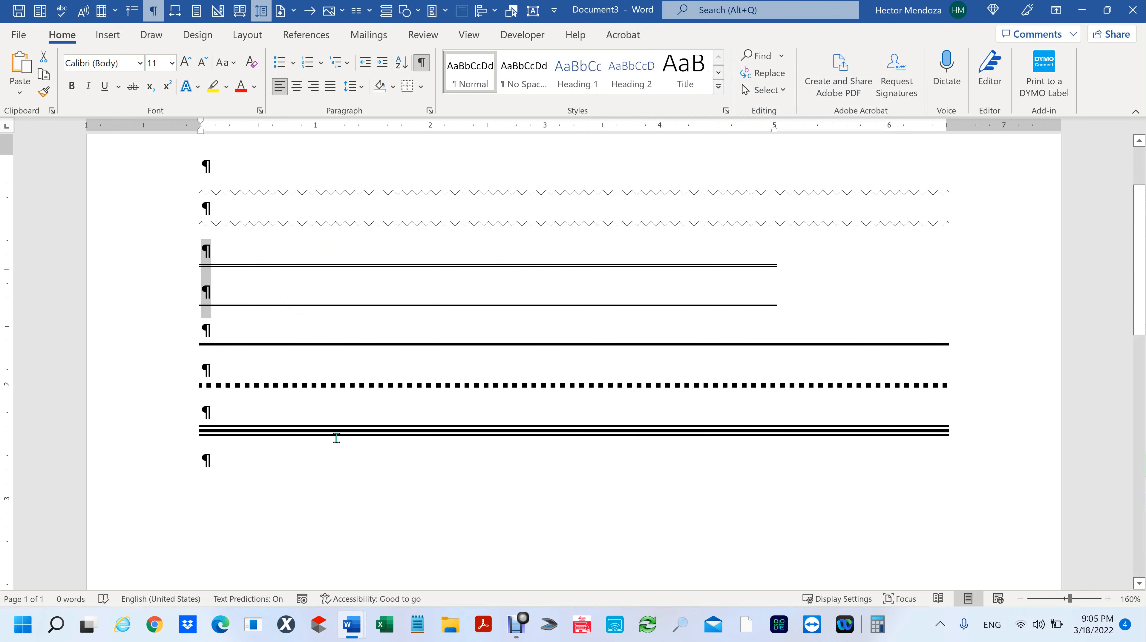
{"action": "left_click", "coordinate": [459, 462]}
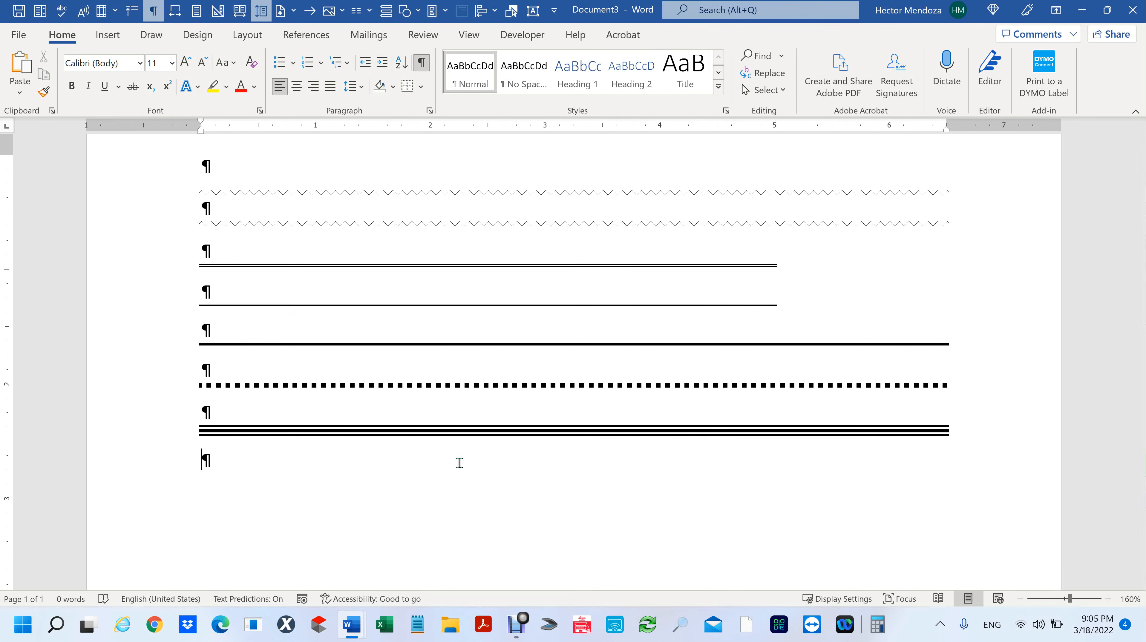
Step: Space out the lines by adding two empty paragraphs above the thin line and one each above the thick, dotted and triple lines
{"action": "left_click", "coordinate": [799, 303]}
{"action": "key", "text": "Return"}
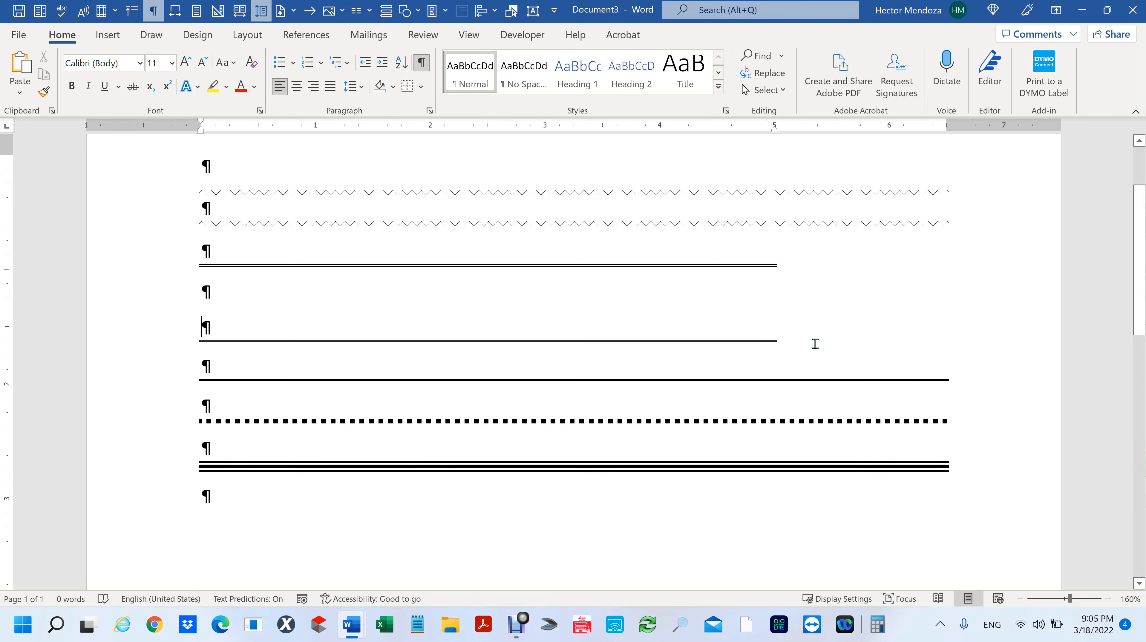
{"action": "key", "text": "Return"}
{"action": "left_click", "coordinate": [967, 412]}
{"action": "key", "text": "Return"}
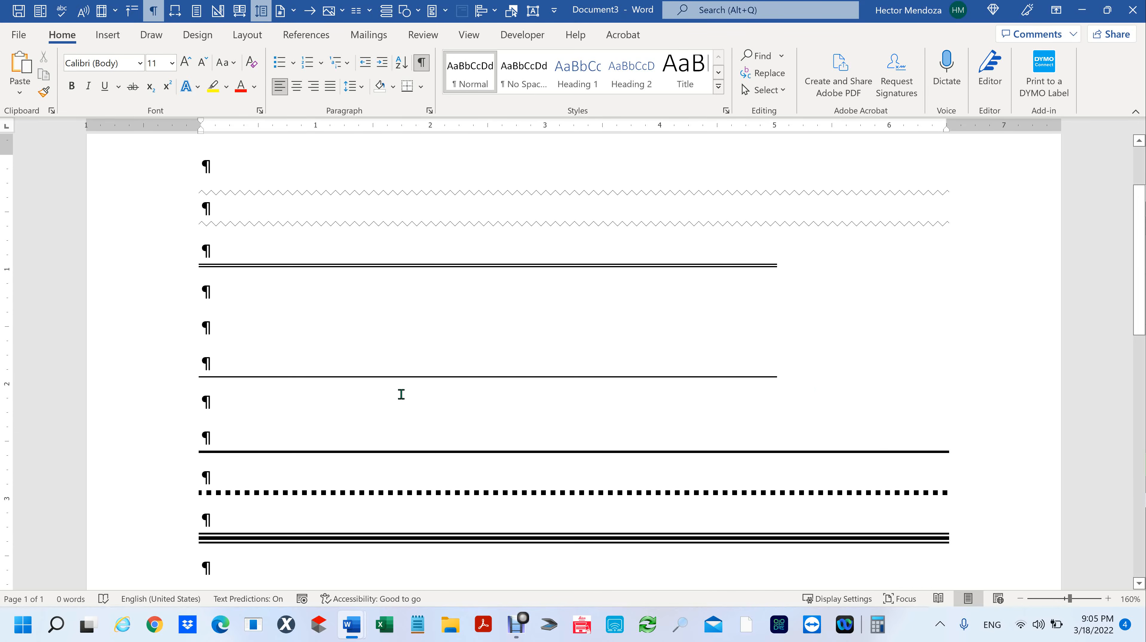
{"action": "left_click", "coordinate": [249, 471]}
{"action": "key", "text": "Return"}
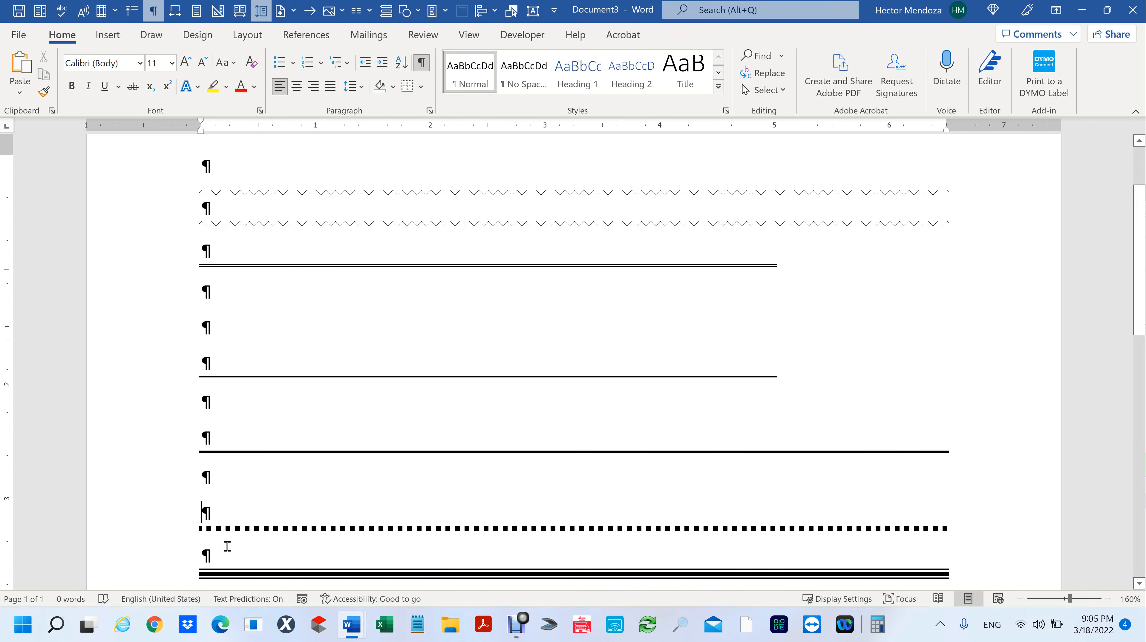
{"action": "key", "text": "Return"}
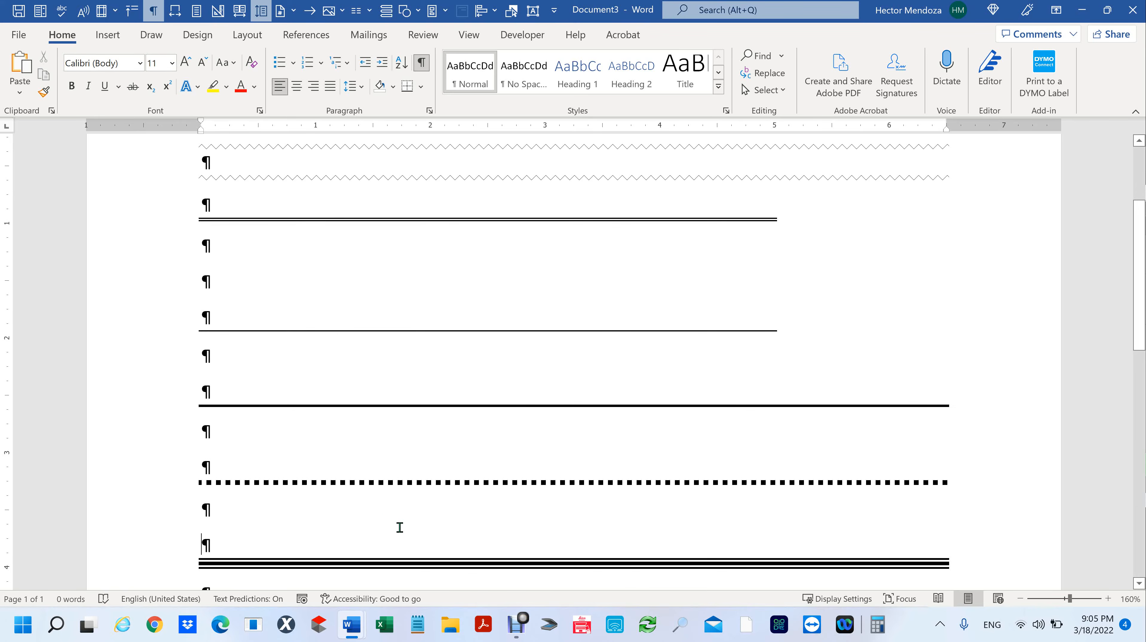
Step: Try to shorten the dotted line by indenting its paragraph 1 inch on the left and right, and undo the change
{"action": "left_click_drag", "start_coordinate": [202, 466], "coordinate": [403, 494]}
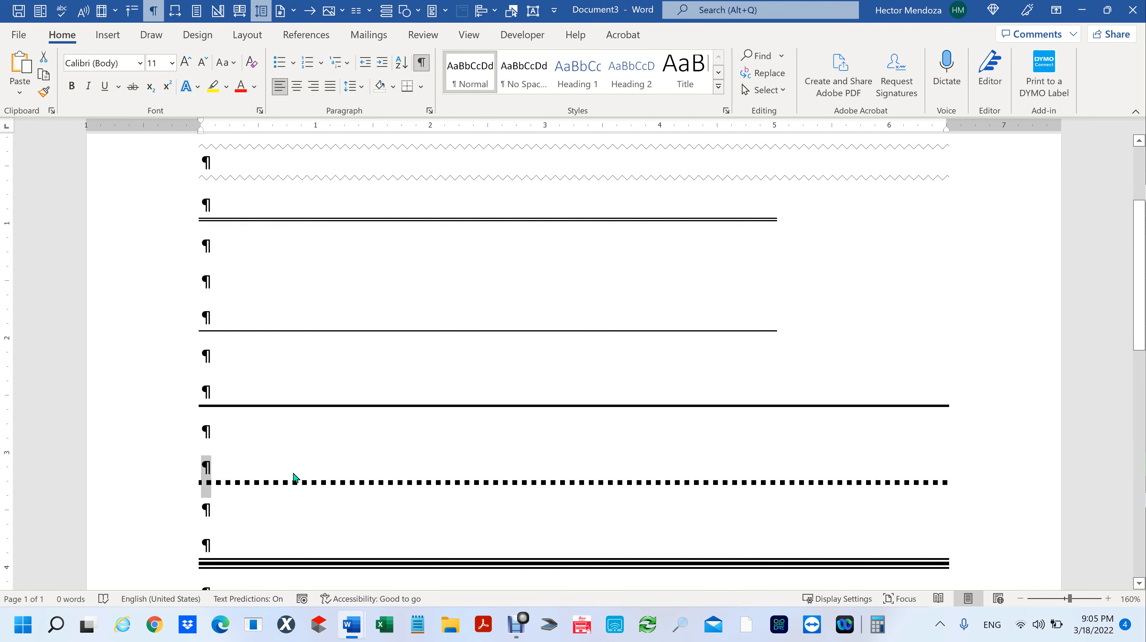
{"action": "right_click", "coordinate": [274, 478]}
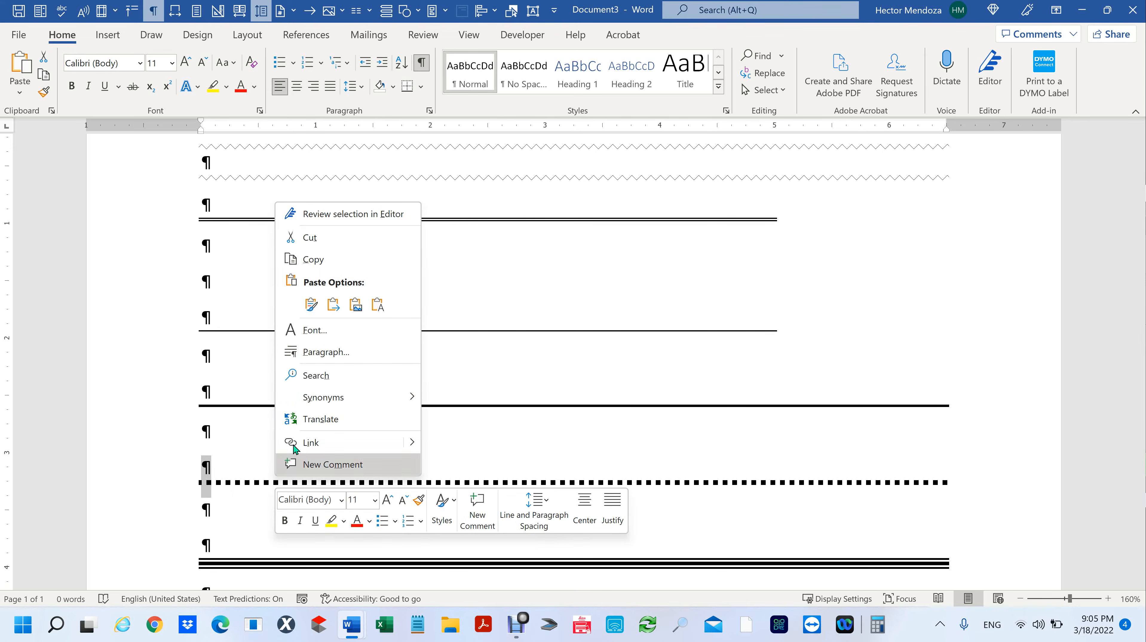
{"action": "left_click", "coordinate": [346, 355]}
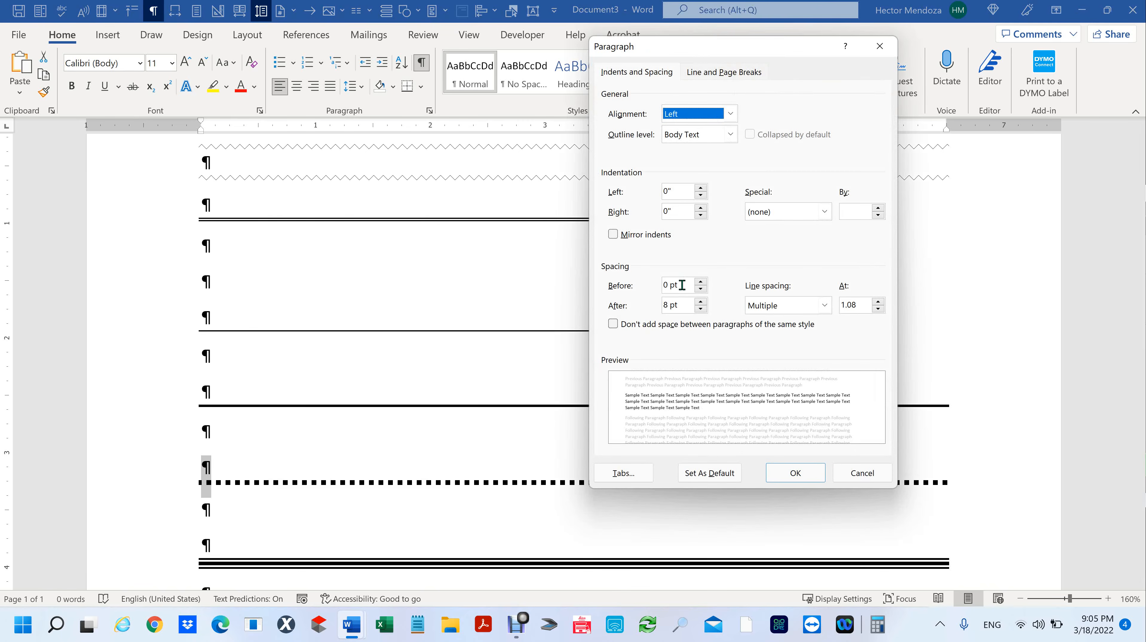
{"action": "double_click", "coordinate": [673, 192]}
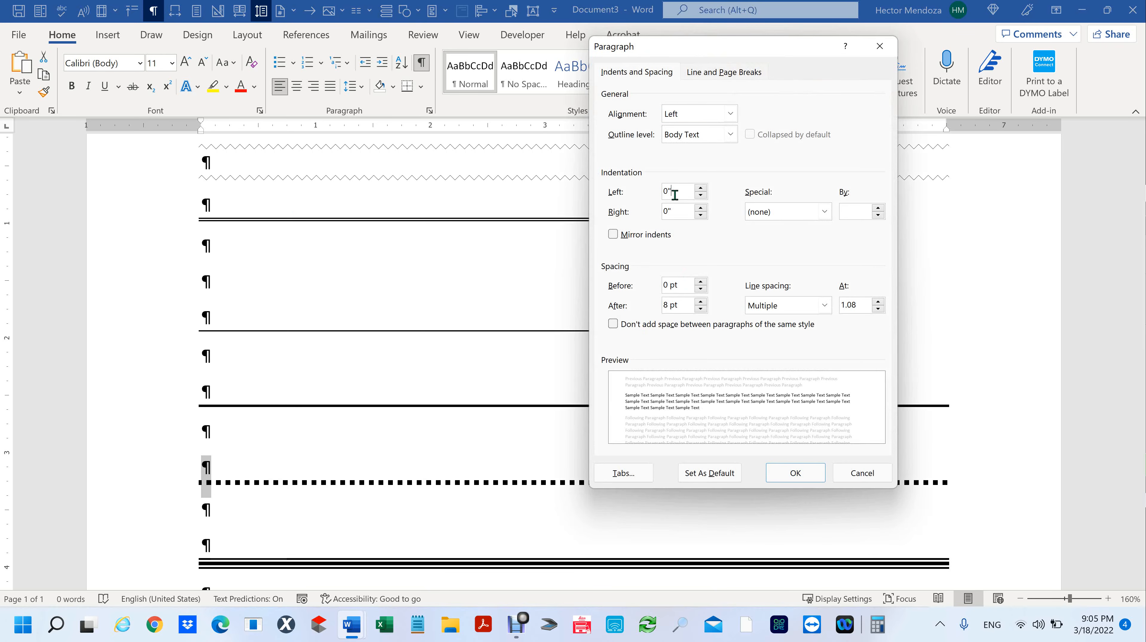
{"action": "type", "text": "1"}
{"action": "key", "text": "Tab"}
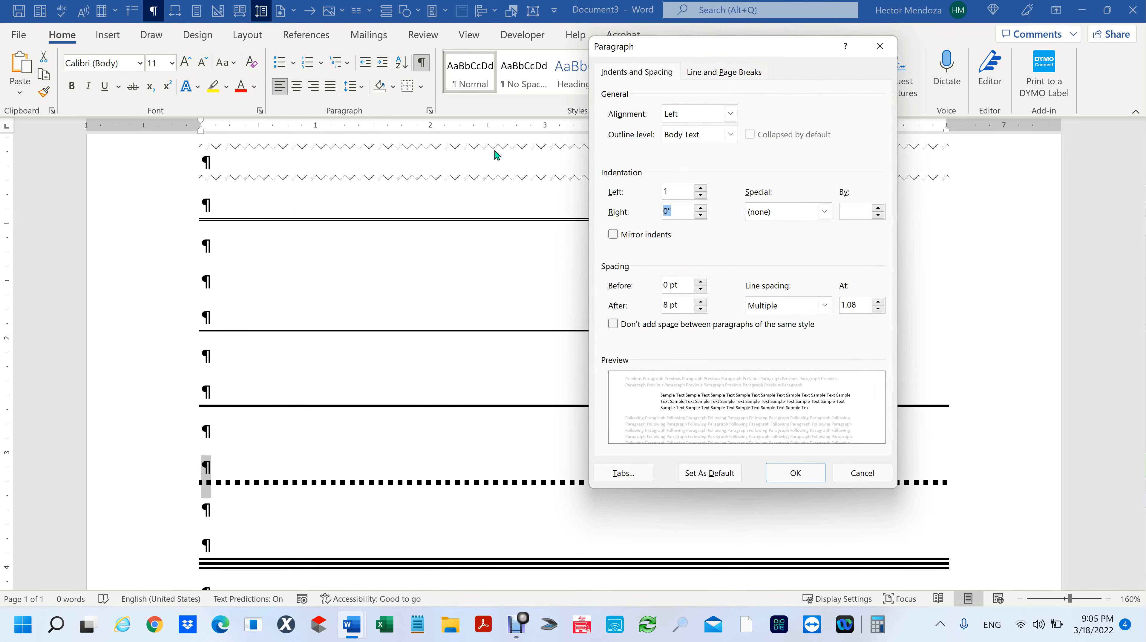
{"action": "type", "text": "1"}
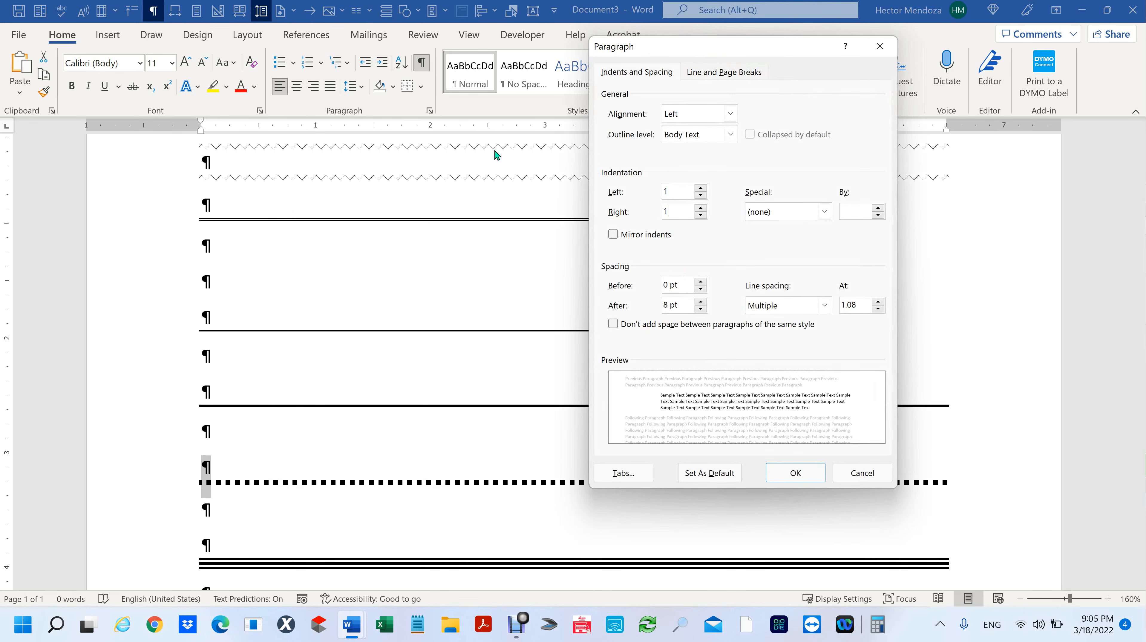
{"action": "left_click", "coordinate": [797, 470]}
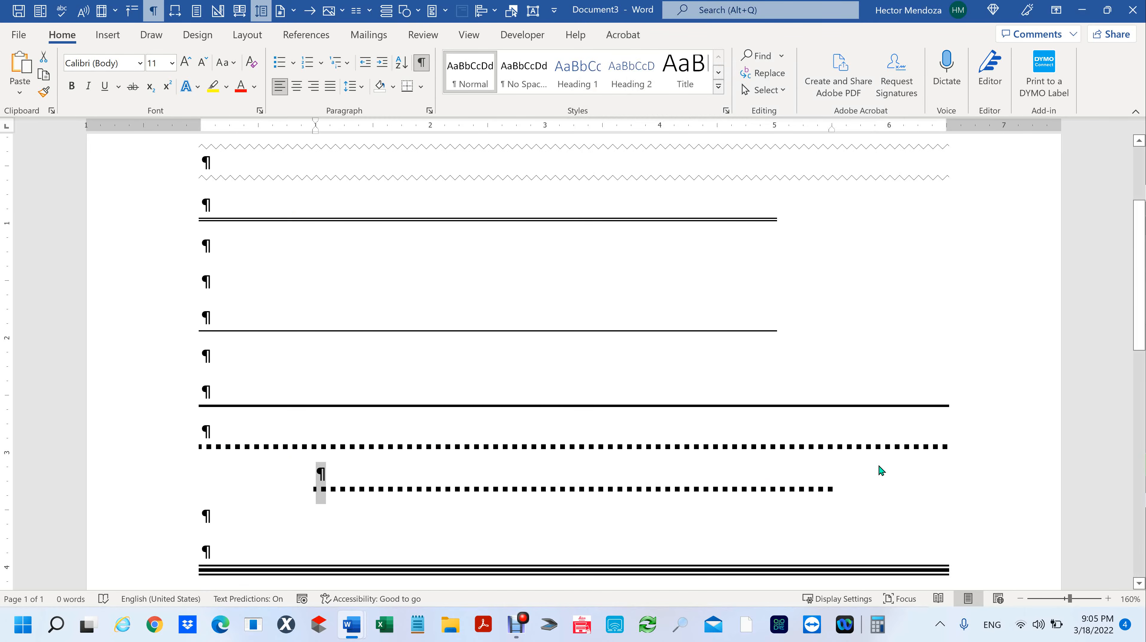
{"action": "key", "text": "ctrl+z"}
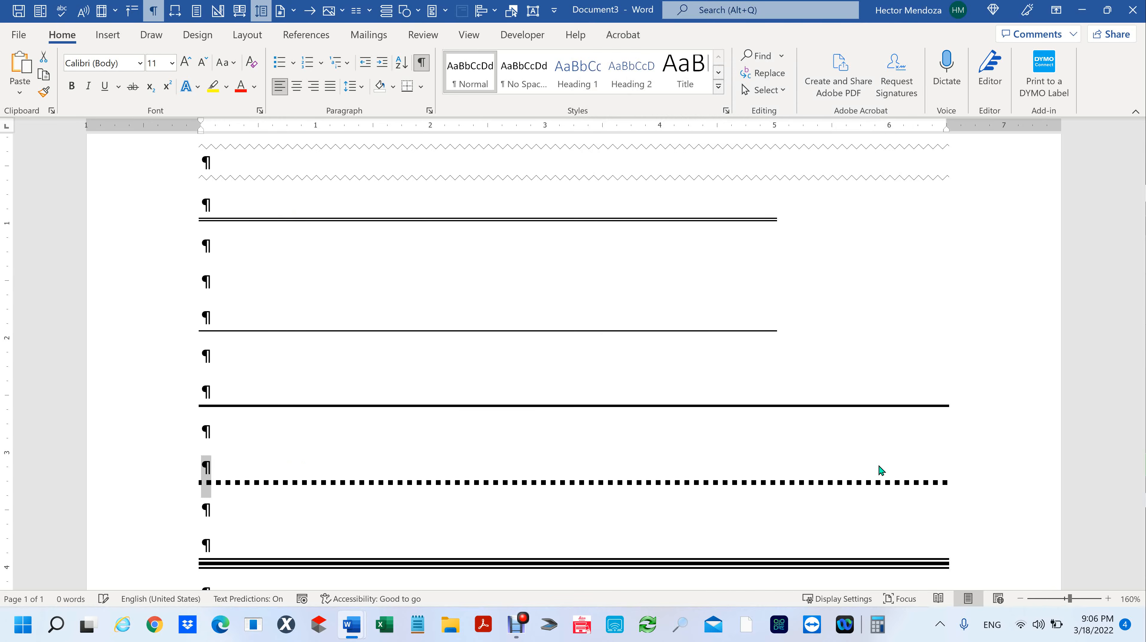
{"action": "left_click", "coordinate": [208, 464]}
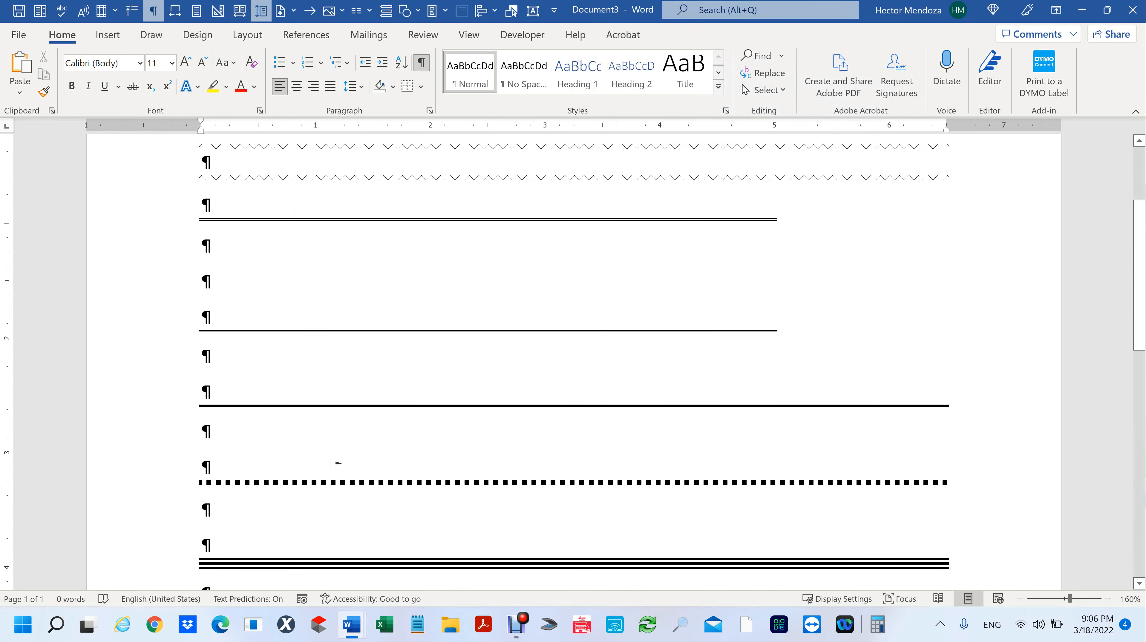
Step: Enter the text "This is a test" in the paragraph directly above the dotted line
{"action": "type", "text": "Thi"}
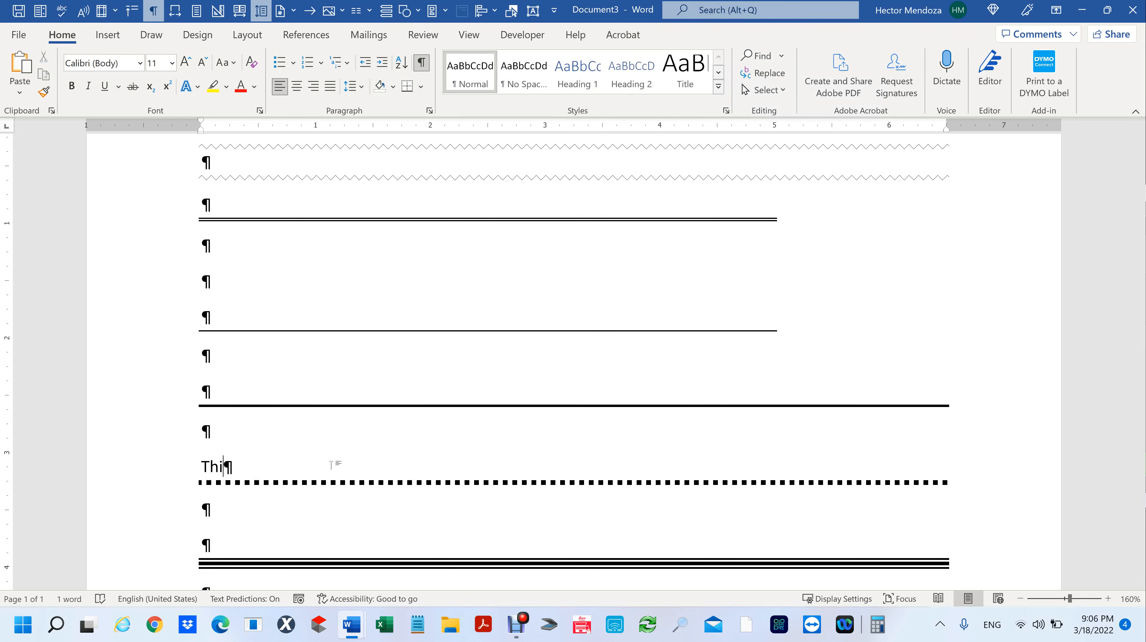
{"action": "type", "text": "s is "}
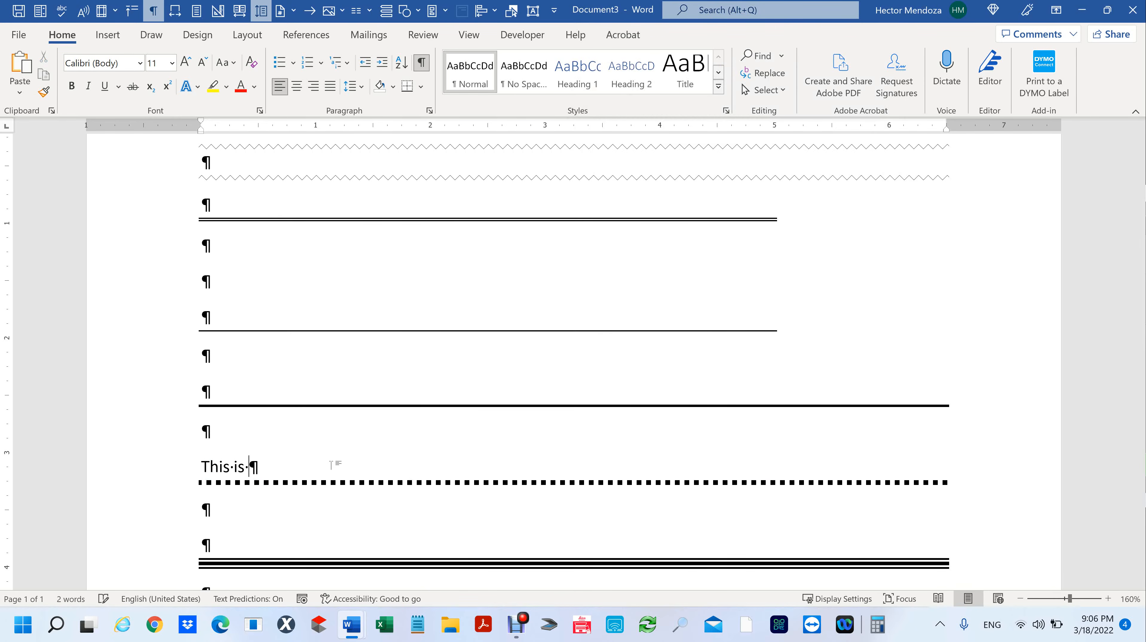
{"action": "type", "text": "a test"}
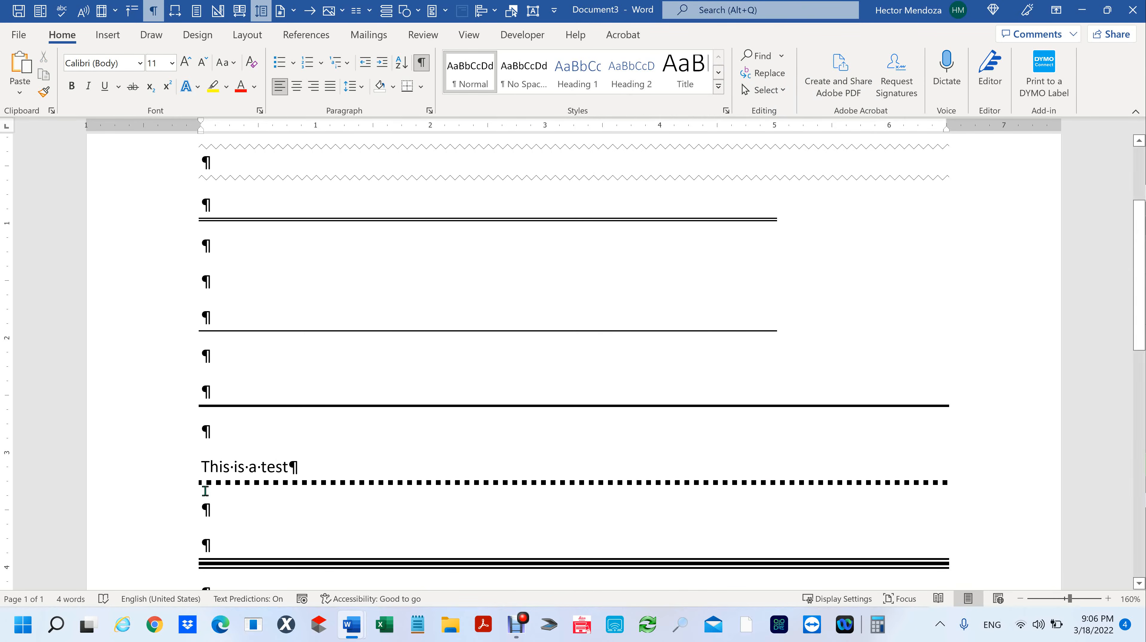
Step: Try indenting the "This is a test" paragraph and the empty one below it by 1 inch on both sides, and undo the change
{"action": "left_click_drag", "start_coordinate": [201, 467], "coordinate": [325, 500]}
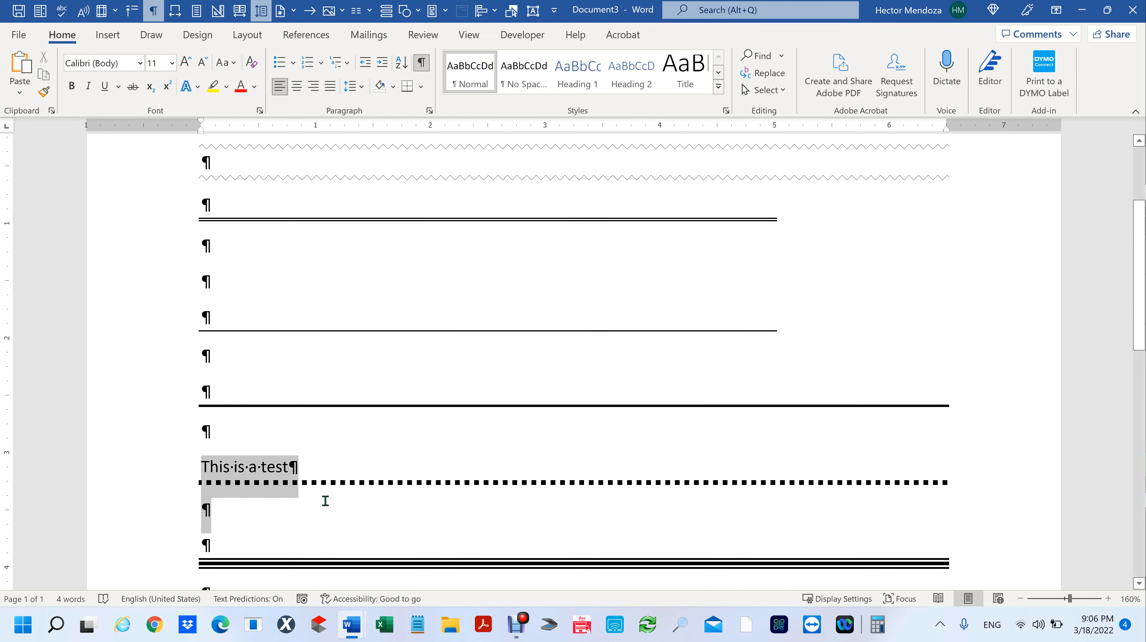
{"action": "right_click", "coordinate": [278, 479]}
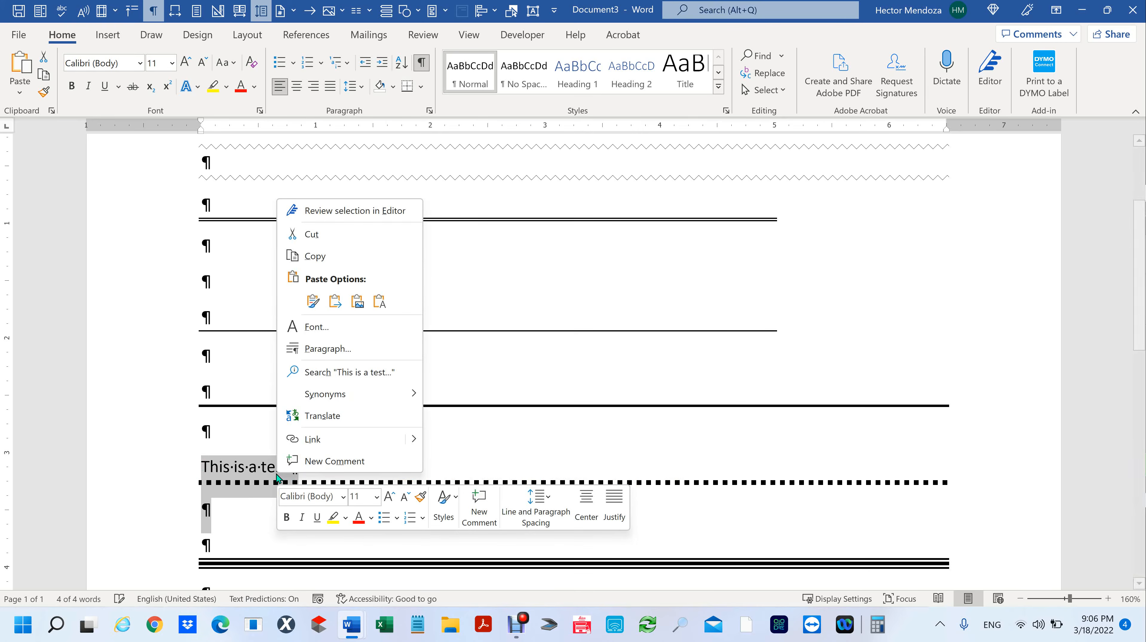
{"action": "left_click", "coordinate": [334, 348]}
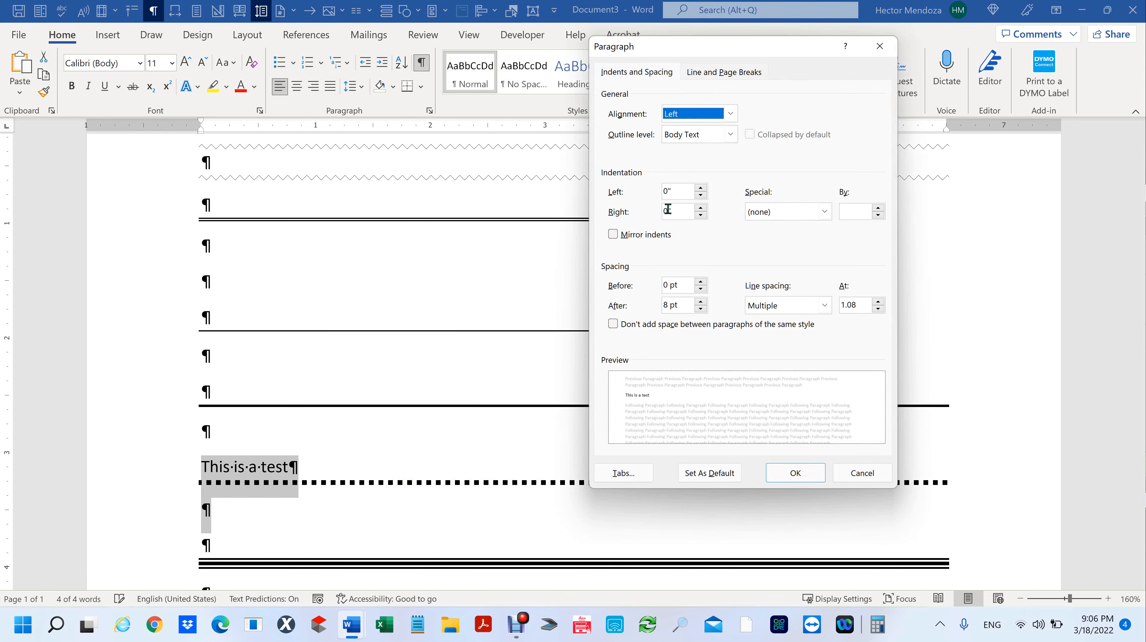
{"action": "left_click_drag", "start_coordinate": [677, 196], "coordinate": [570, 214]}
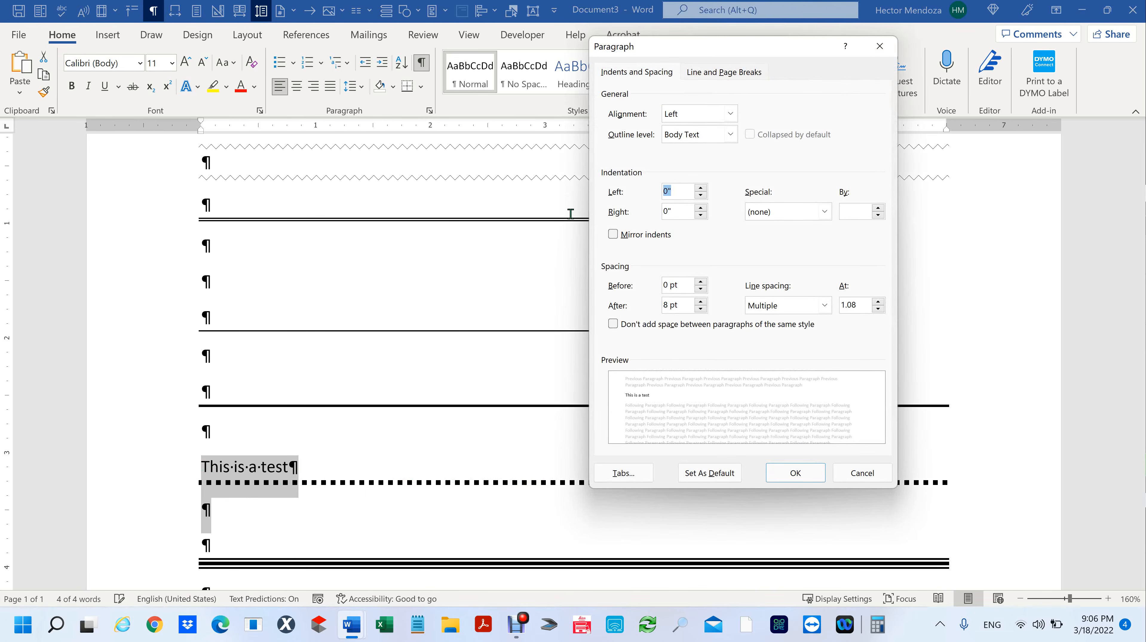
{"action": "type", "text": "j1"}
{"action": "type", "text": "1"}
{"action": "key", "text": "Return"}
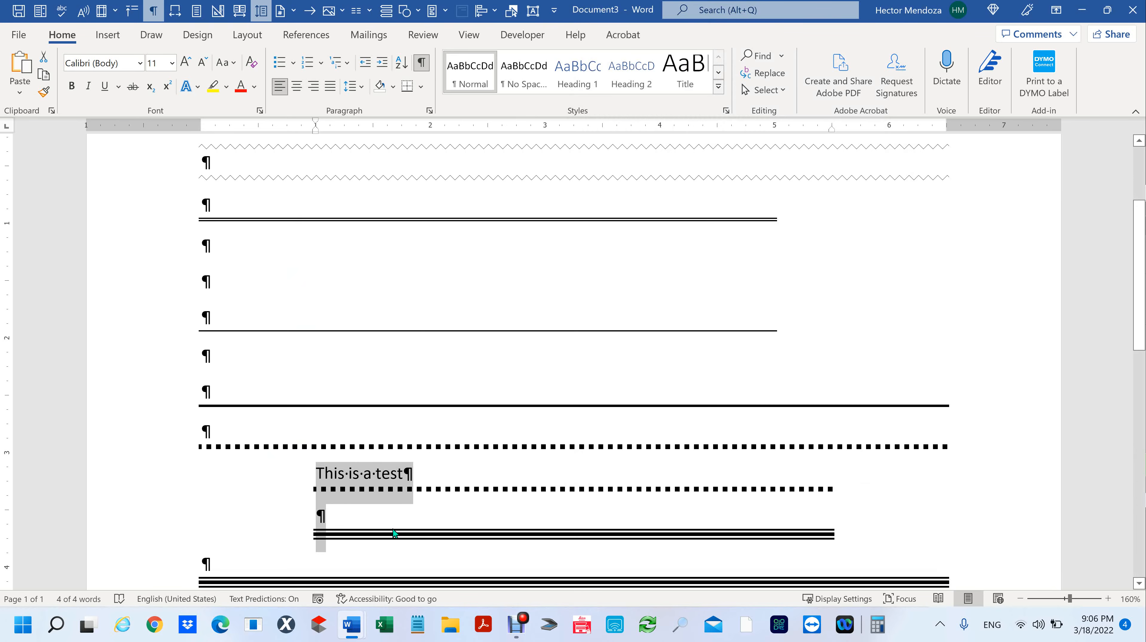
{"action": "key", "text": "ctrl+z"}
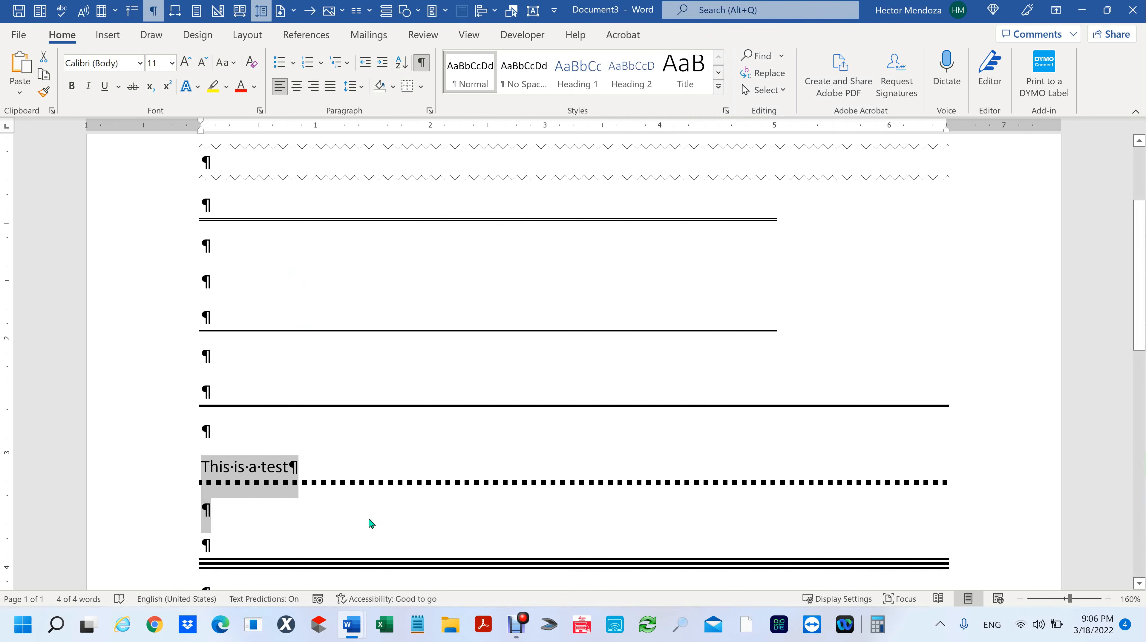
Step: Add an empty paragraph at the document's end and convert two rows of underscores into thick horizontal lines
{"action": "scroll", "coordinate": [369, 519], "scroll_direction": "down", "scroll_amount": 3}
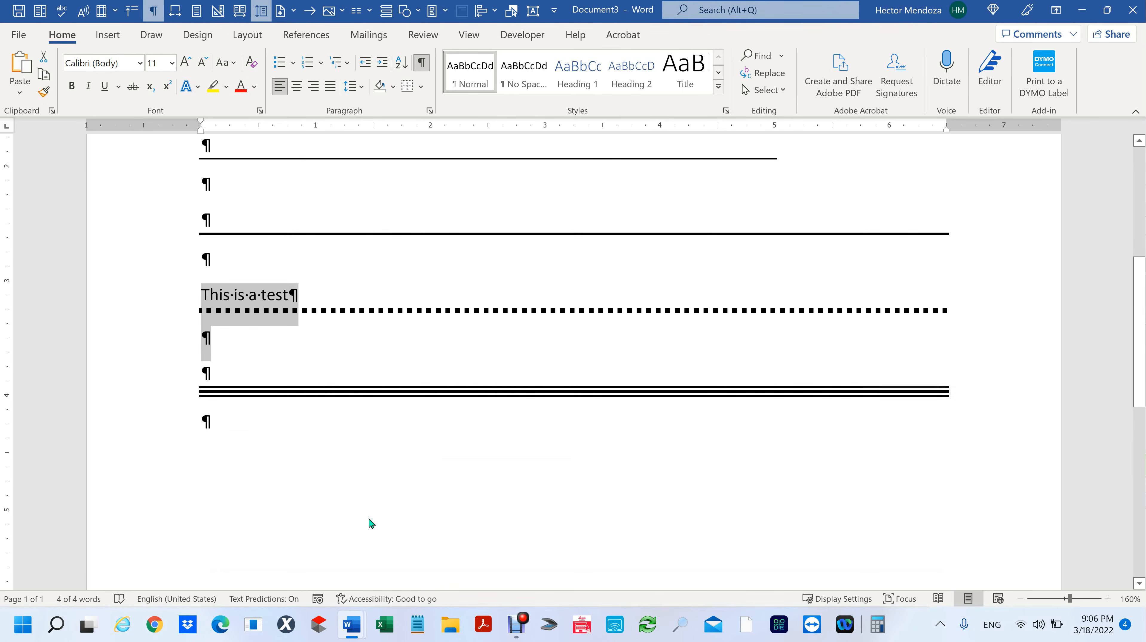
{"action": "scroll", "coordinate": [368, 518], "scroll_direction": "down", "scroll_amount": 3}
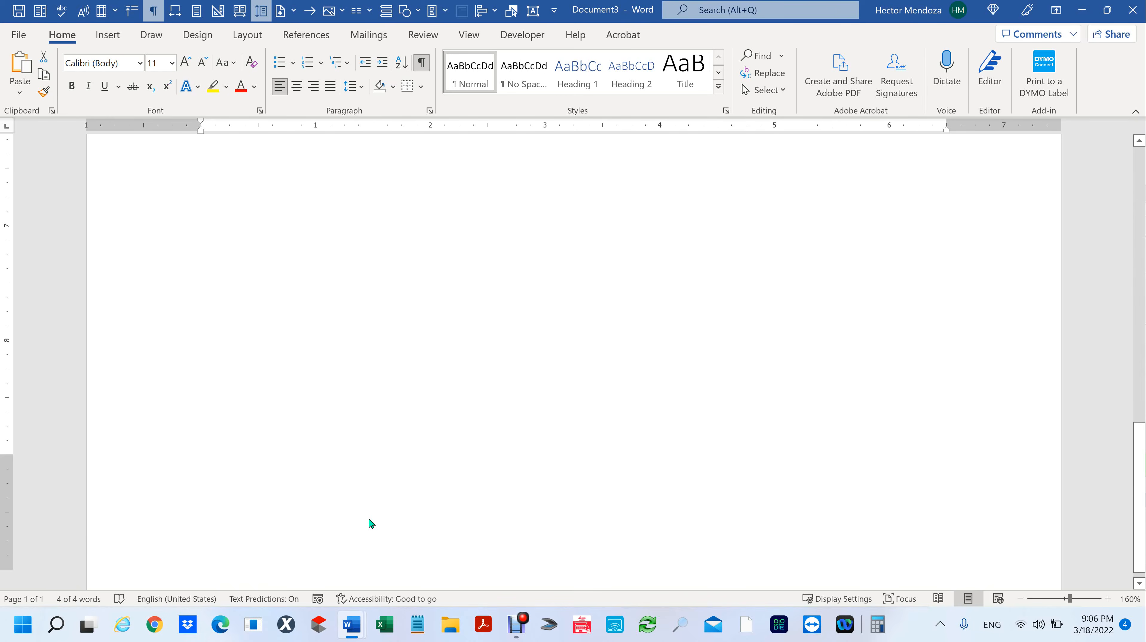
{"action": "scroll", "coordinate": [369, 519], "scroll_direction": "up", "scroll_amount": 5}
{"action": "scroll", "coordinate": [228, 537], "scroll_direction": "down", "scroll_amount": 5}
{"action": "left_click", "coordinate": [234, 277]}
{"action": "key", "text": "Return"}
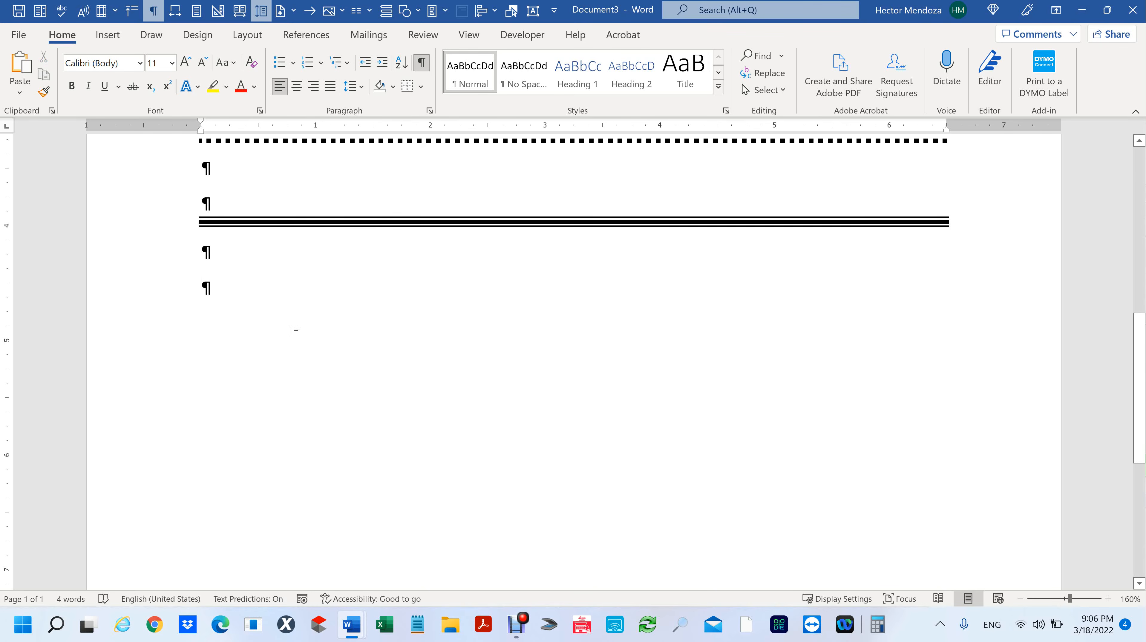
{"action": "type", "text": "________"}
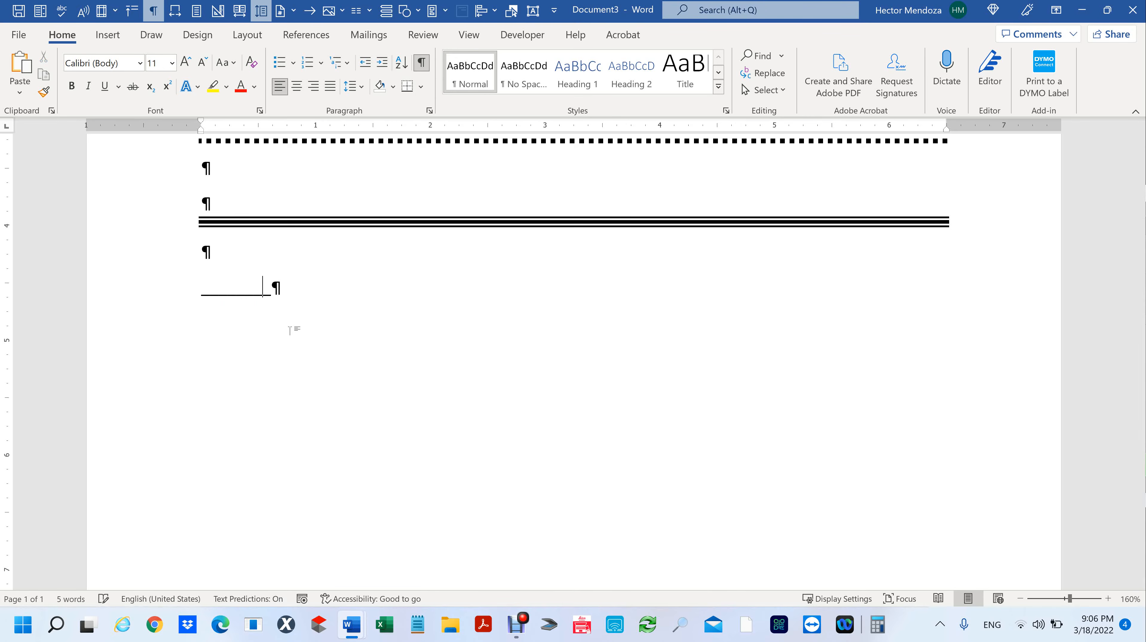
{"action": "type", "text": "_______________________________________________________________________"}
{"action": "key", "text": "Return"}
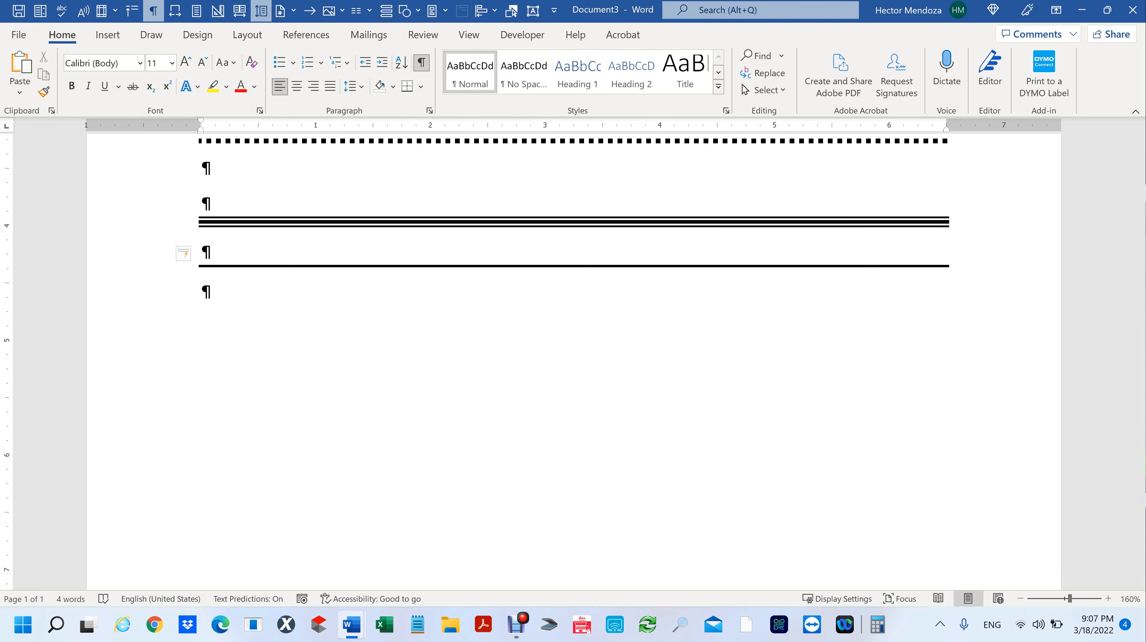
{"action": "type", "text": "_________________________________"}
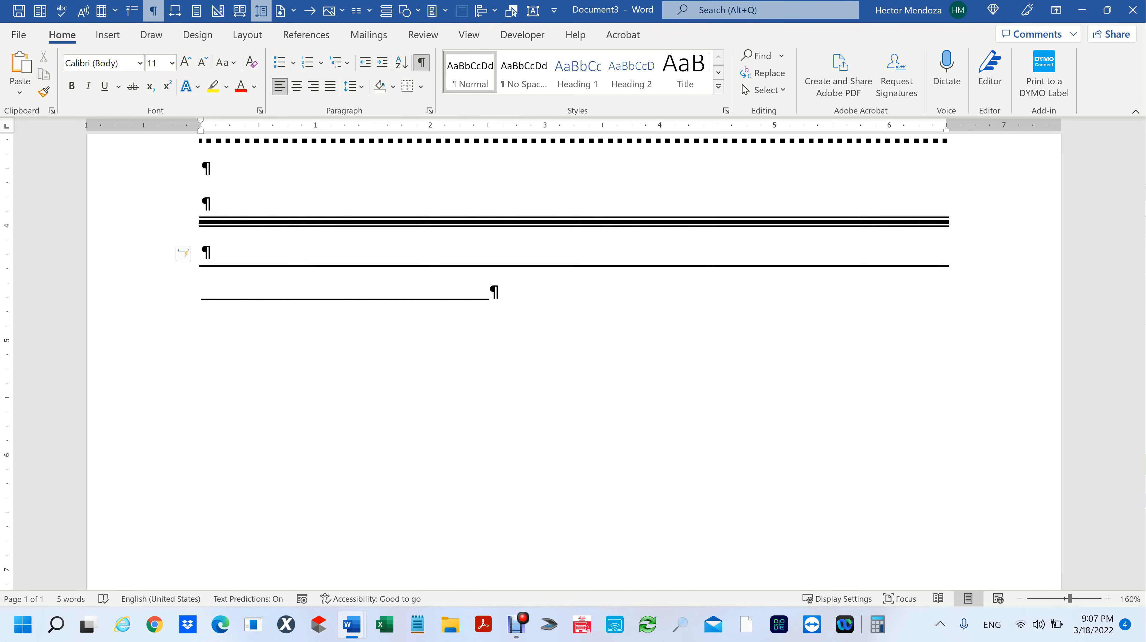
{"action": "key", "text": "Return"}
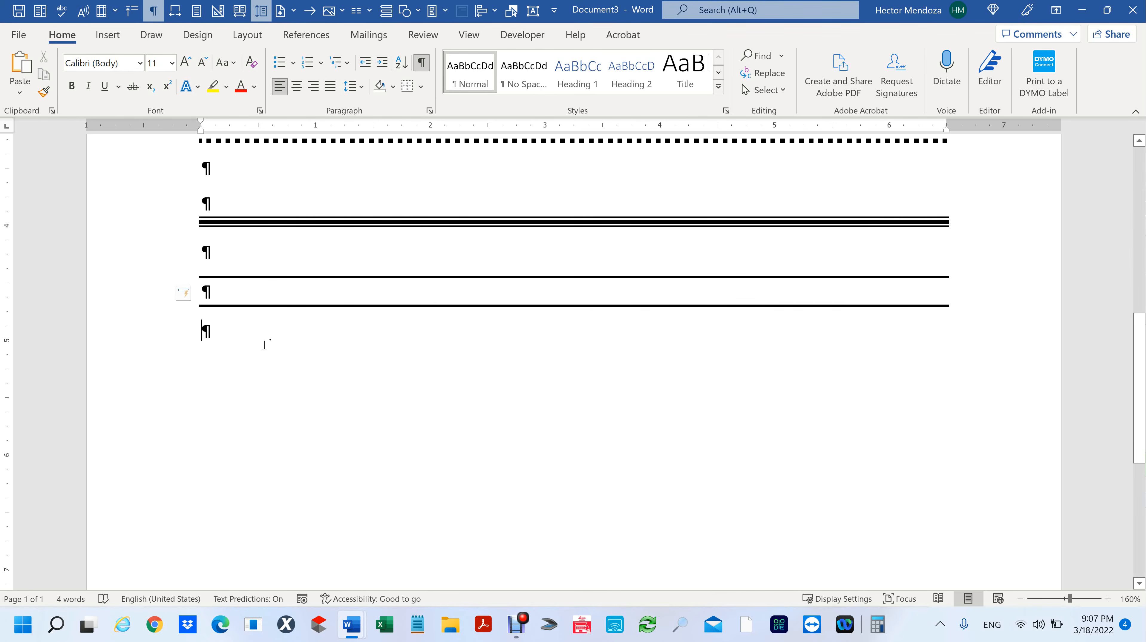
Step: Convert a row of asterisks below the two thick lines into a dotted line
{"action": "type", "text": "**********************"}
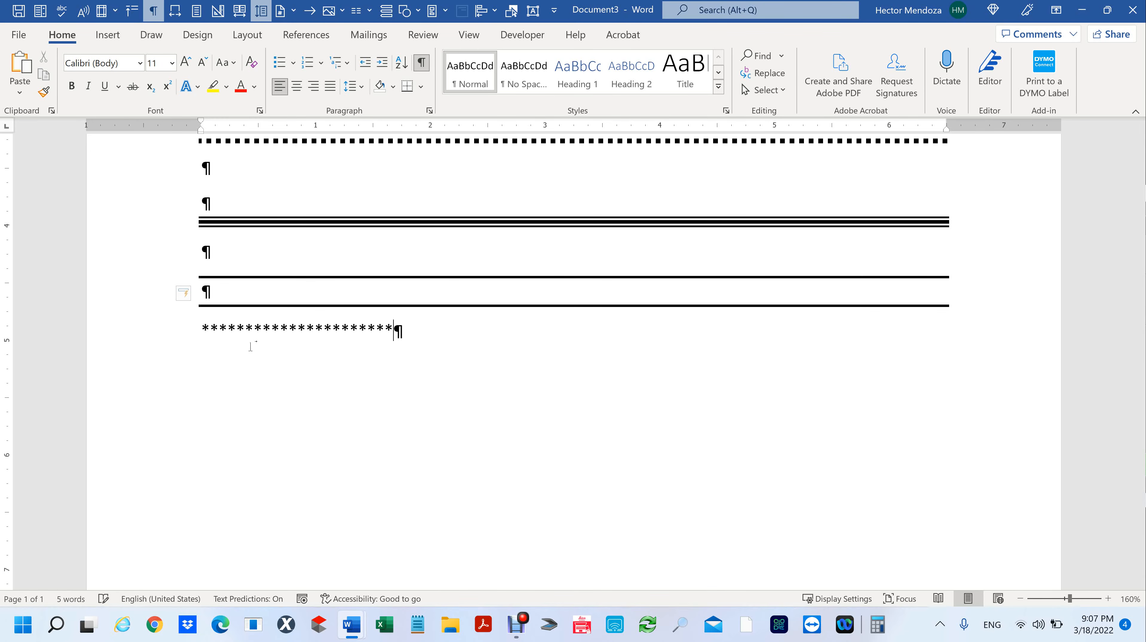
{"action": "type", "text": "**************************************************"}
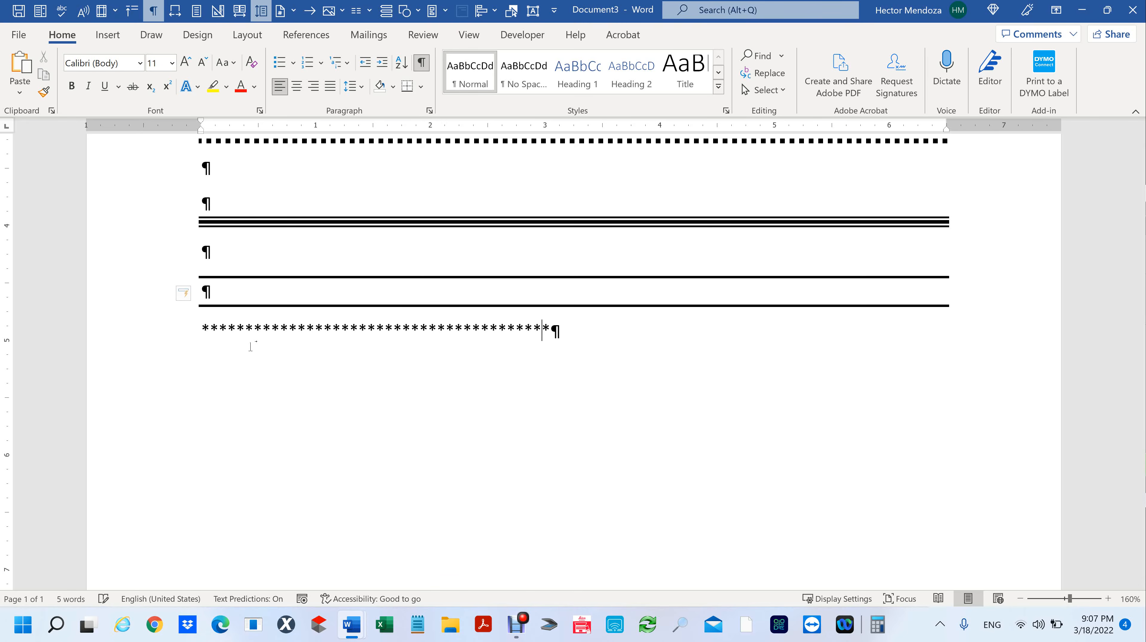
{"action": "type", "text": "***********"}
{"action": "key", "text": "Return"}
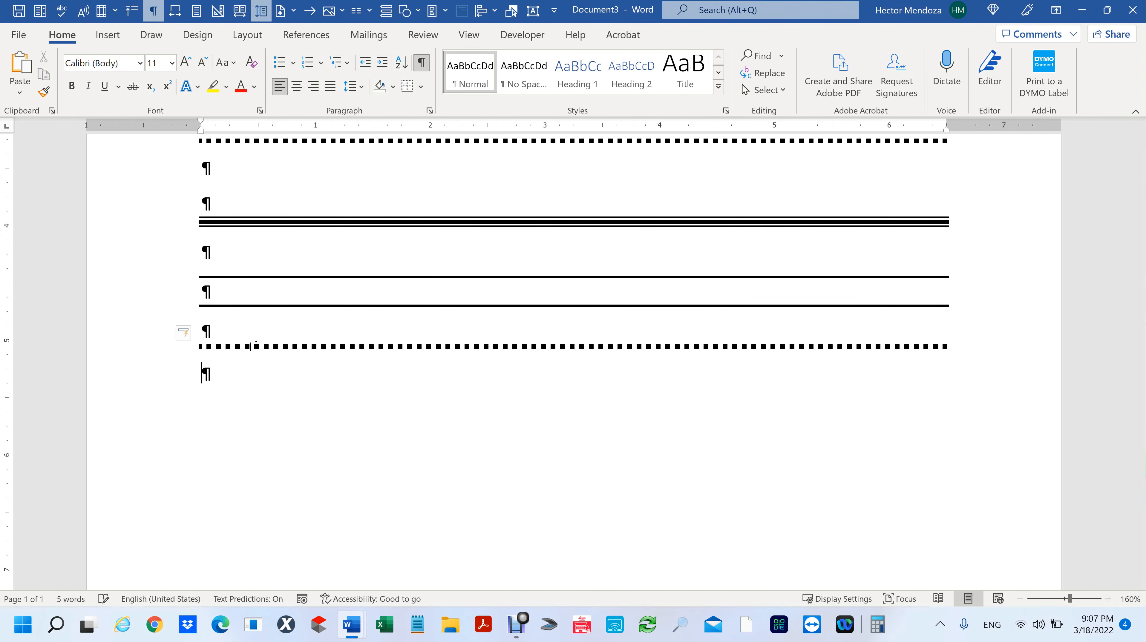
Step: Enter a nearly full-width row of # characters, undo its automatic conversion into a line, and add an empty paragraph below
{"action": "type", "text": "################################################"}
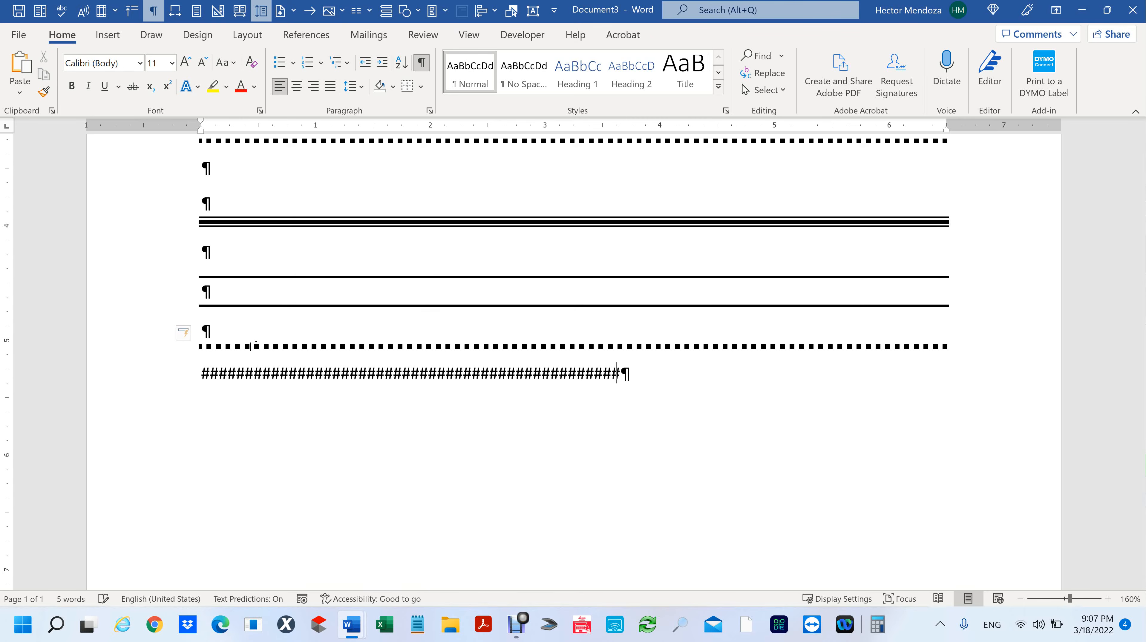
{"action": "type", "text": "############################################################################"}
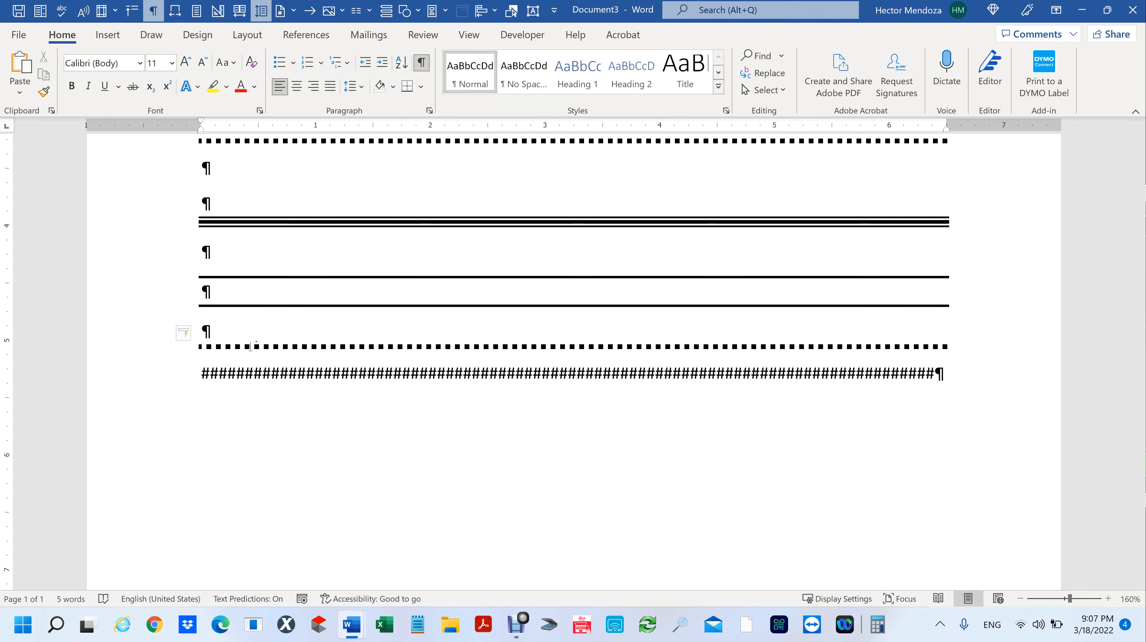
{"action": "key", "text": "Return"}
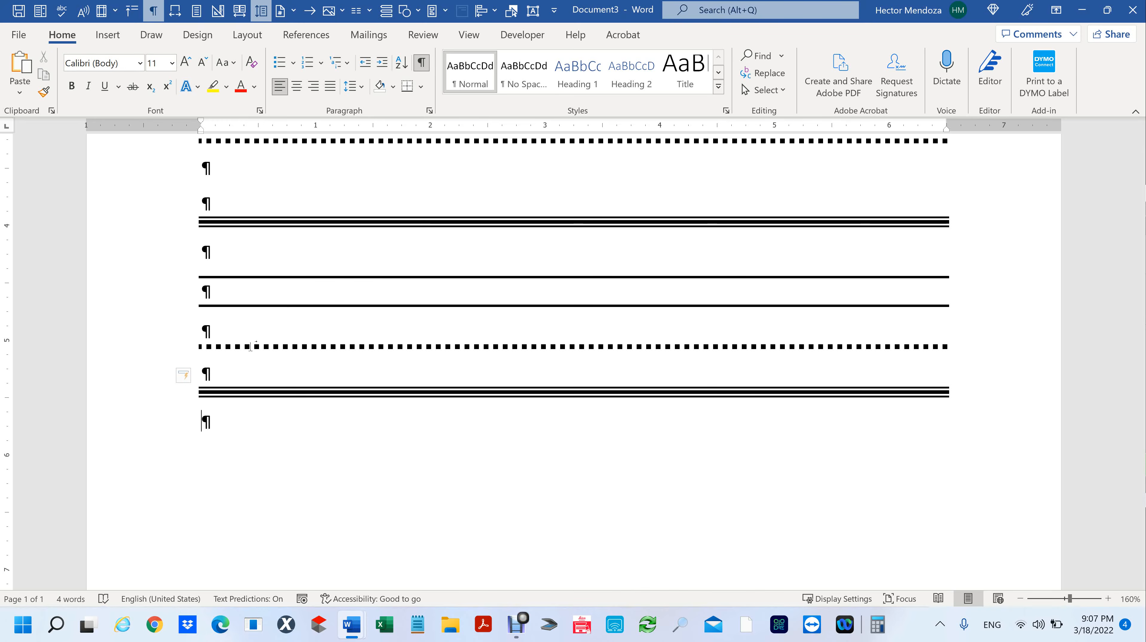
{"action": "key", "text": "ctrl+z"}
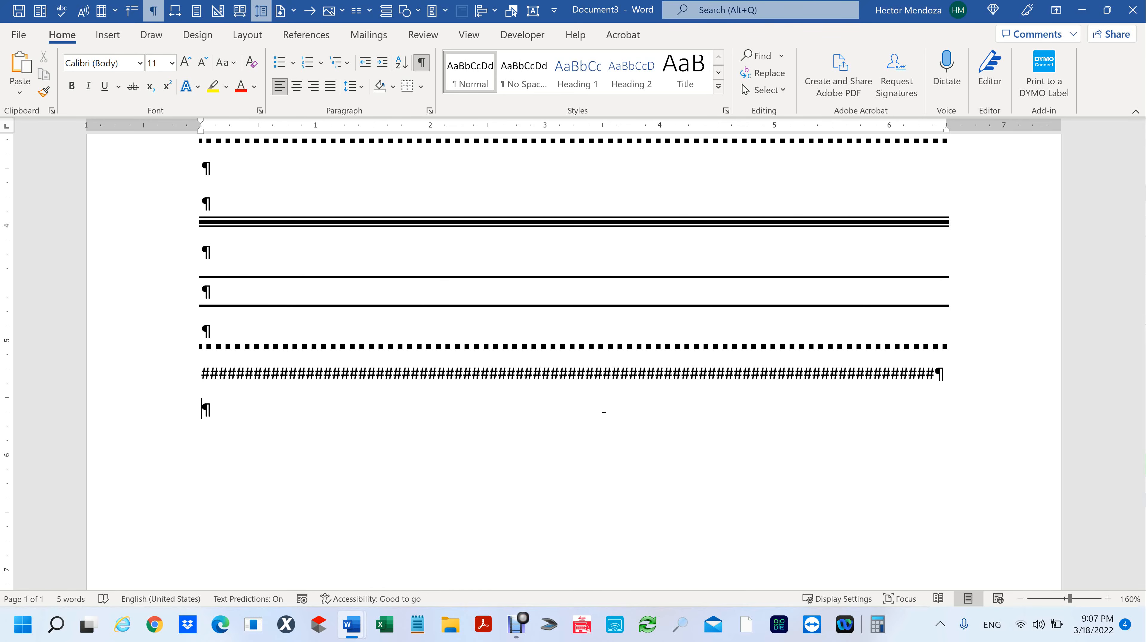
{"action": "key", "text": "Down"}
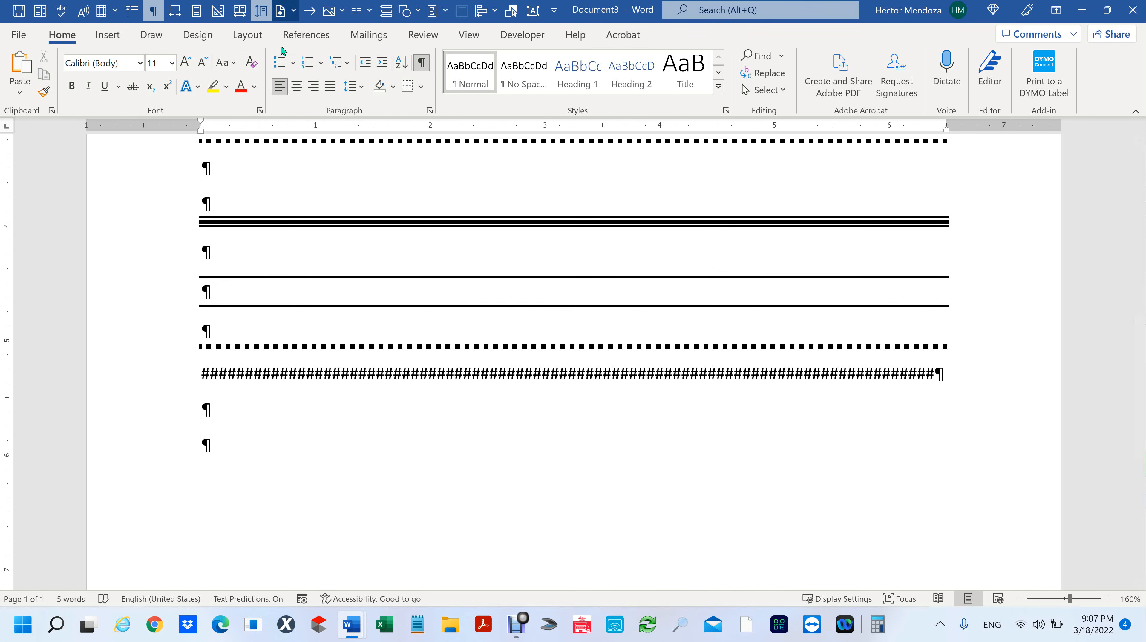
Step: Open and close the help article on formatting marks, and toggle the paragraph marks, leaving them hidden
{"action": "left_click_drag", "start_coordinate": [201, 444], "coordinate": [265, 463]}
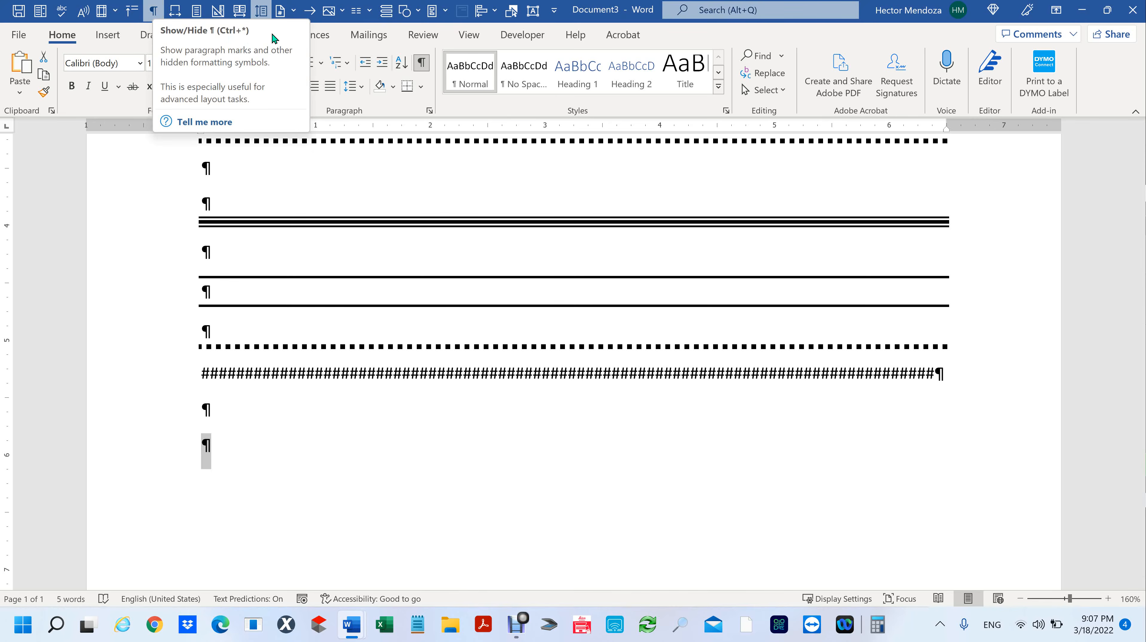
{"action": "key", "text": "F1"}
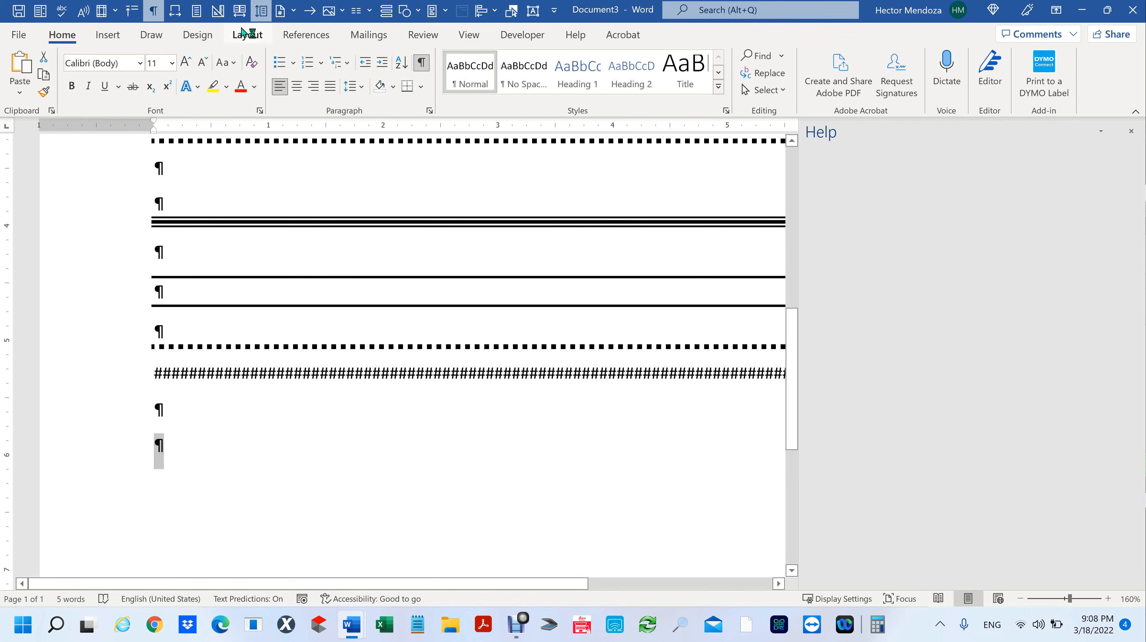
{"action": "left_click", "coordinate": [153, 11]}
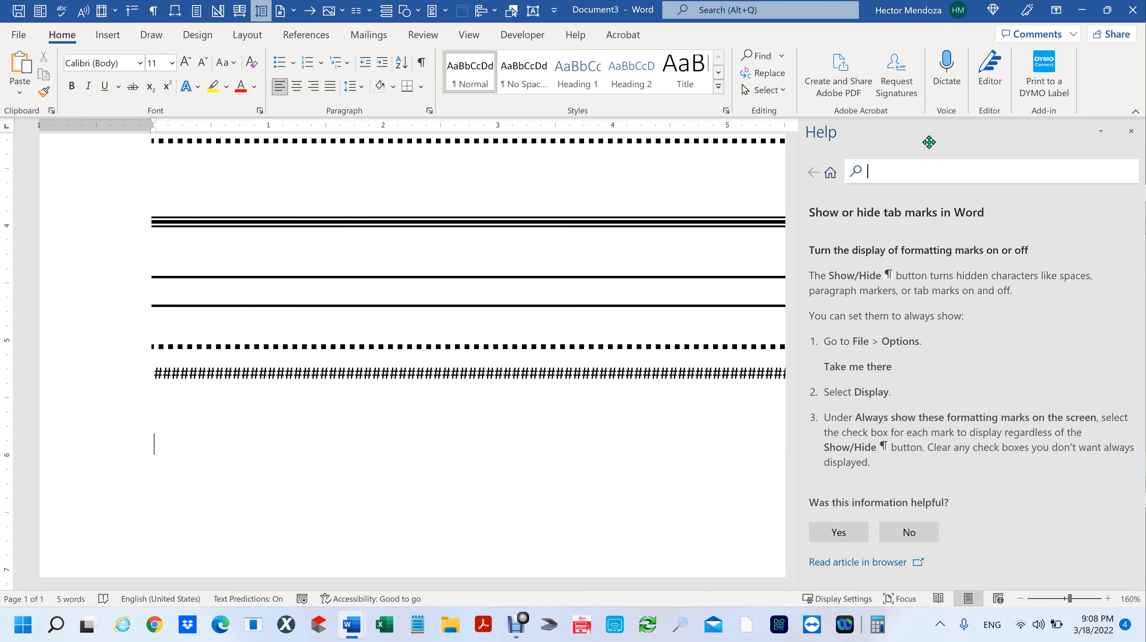
{"action": "left_click", "coordinate": [1131, 131]}
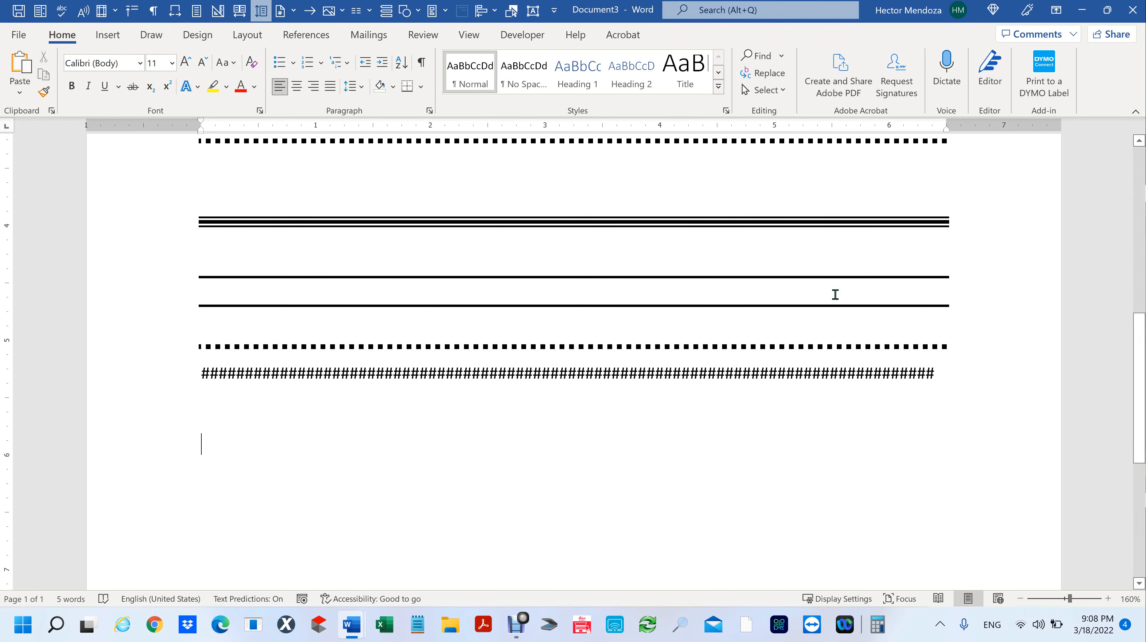
{"action": "left_click", "coordinate": [156, 13]}
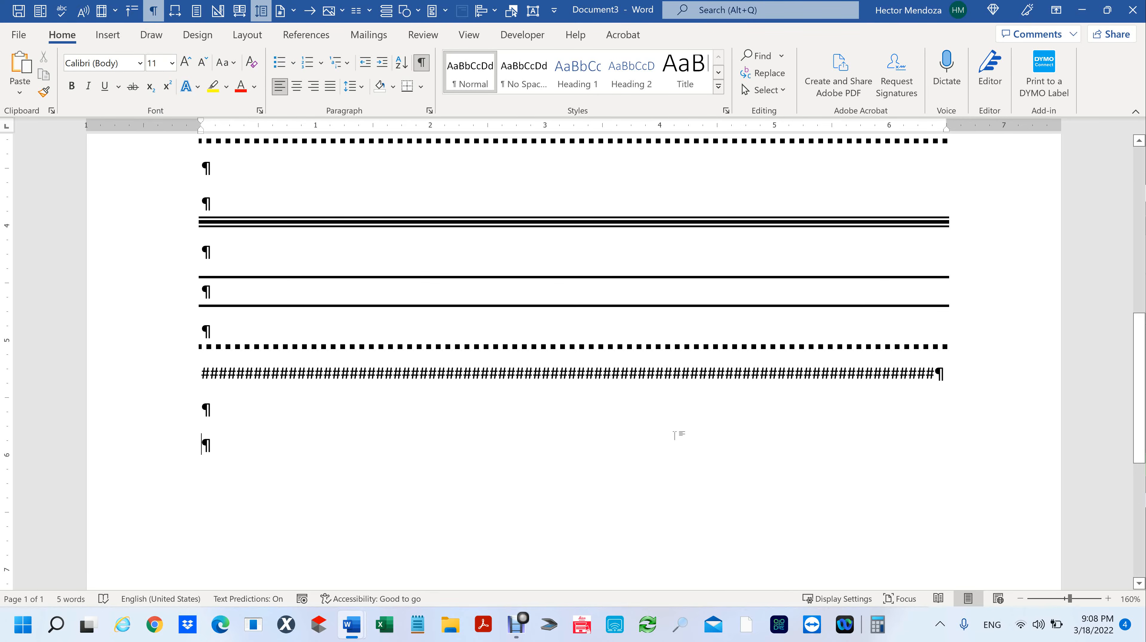
{"action": "left_click", "coordinate": [154, 10]}
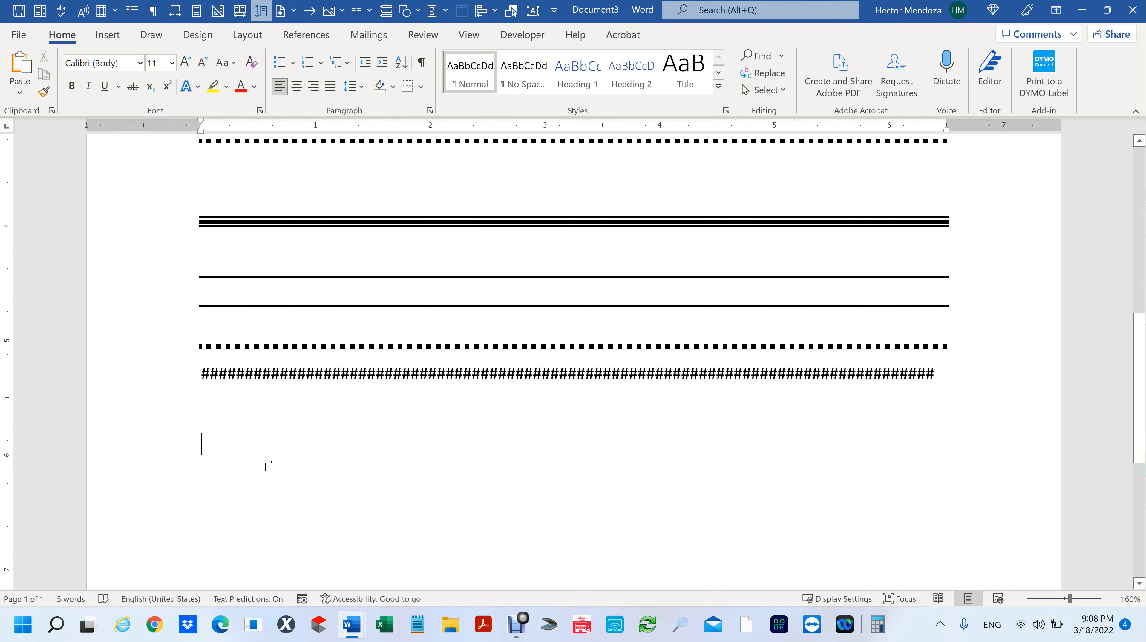
Step: Set a left tab stop at 6.38" with leader 2, insert a tab to draw the leader line, and add two empty paragraphs
{"action": "double_click", "coordinate": [933, 131]}
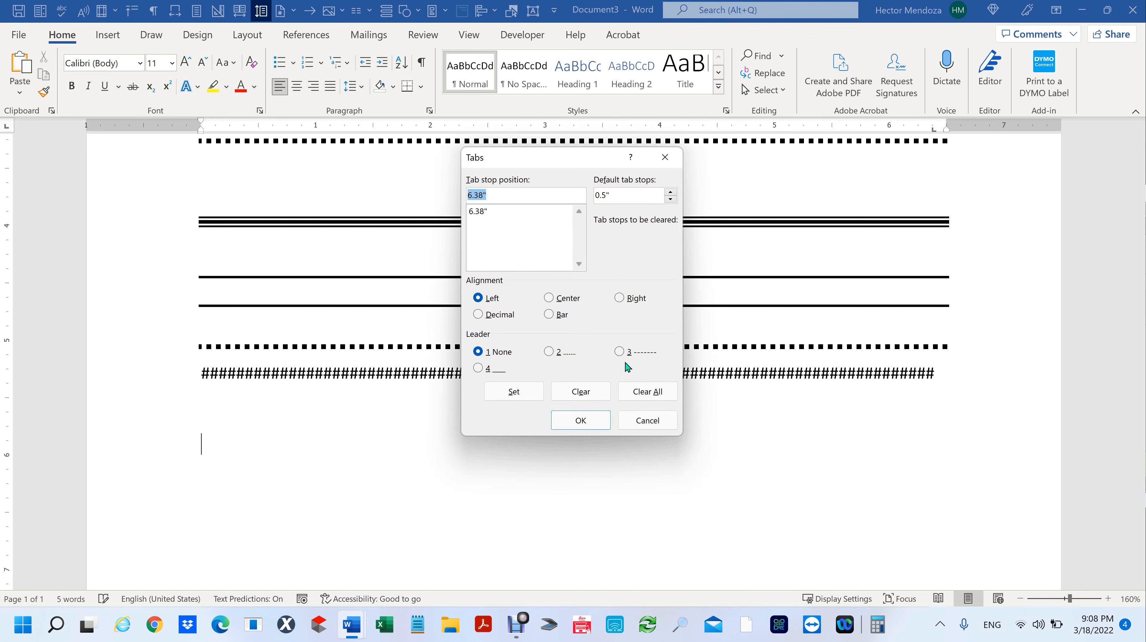
{"action": "left_click", "coordinate": [549, 351]}
{"action": "left_click", "coordinate": [580, 418]}
{"action": "key", "text": "Tab"}
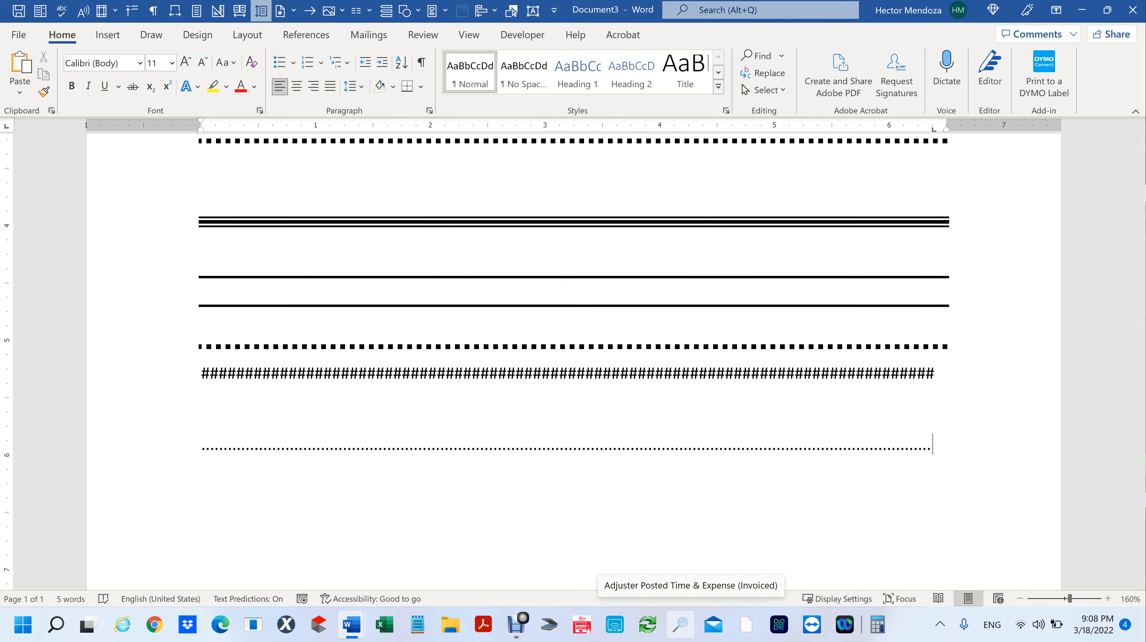
{"action": "key", "text": "Return"}
{"action": "key", "text": "Return"}
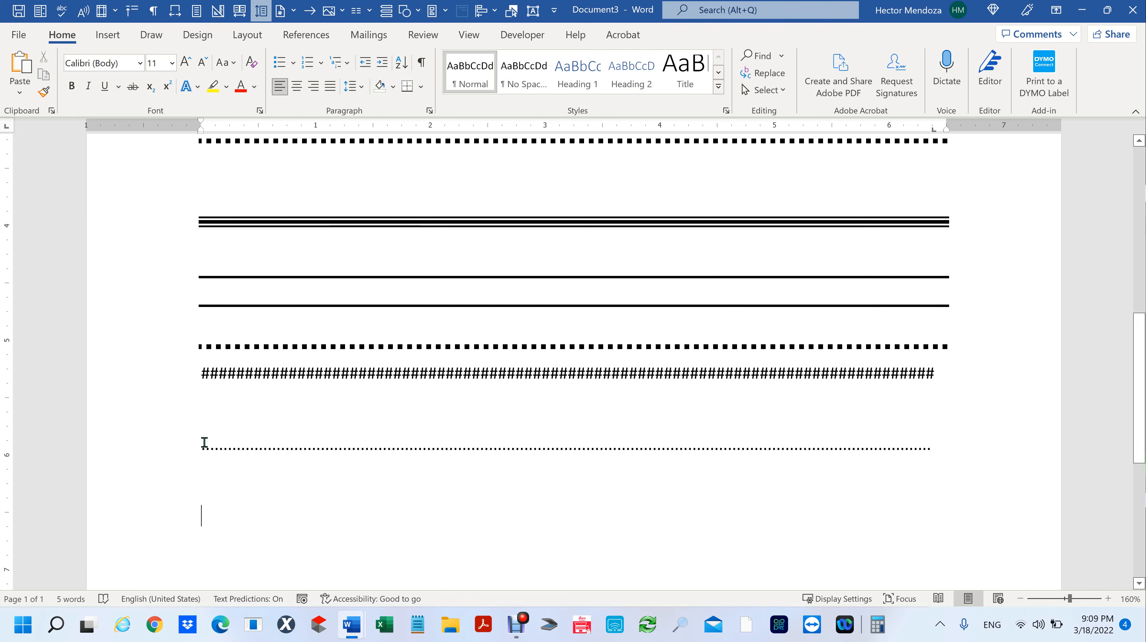
Step: Shorten the dotted leader line by moving its tab stop to about 6.19", undoing a shorter first attempt, and add two empty paragraphs below
{"action": "left_click_drag", "start_coordinate": [197, 440], "coordinate": [952, 440]}
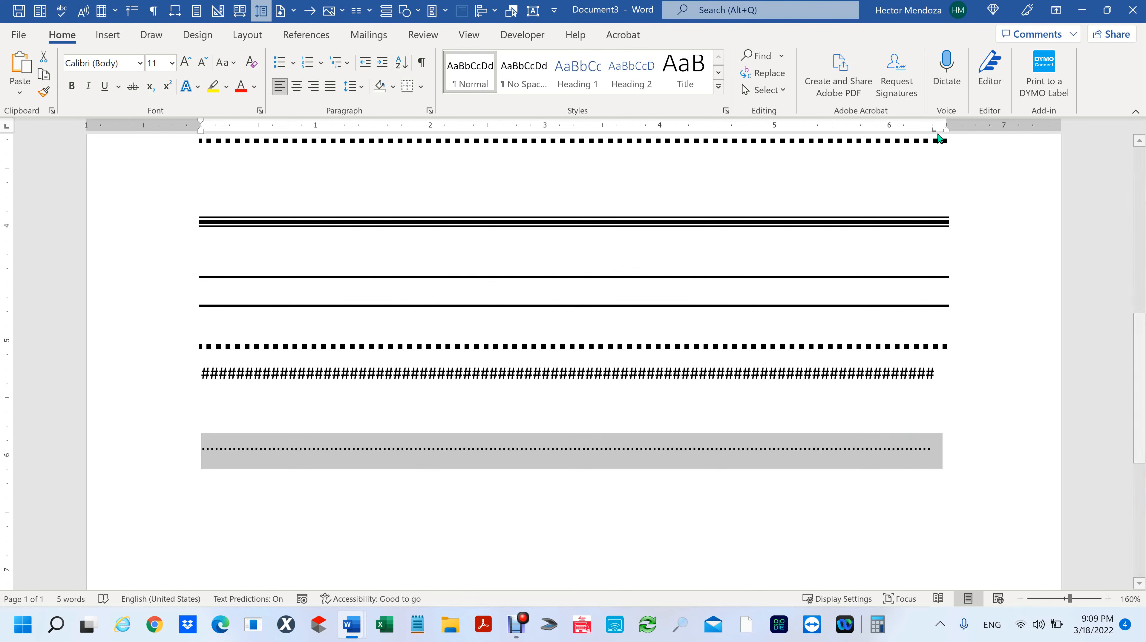
{"action": "mouse_move", "coordinate": [934, 130]}
{"action": "left_mouse_down"}
{"action": "mouse_move", "coordinate": [620, 150]}
{"action": "mouse_move", "coordinate": [612, 138]}
{"action": "left_mouse_up"}
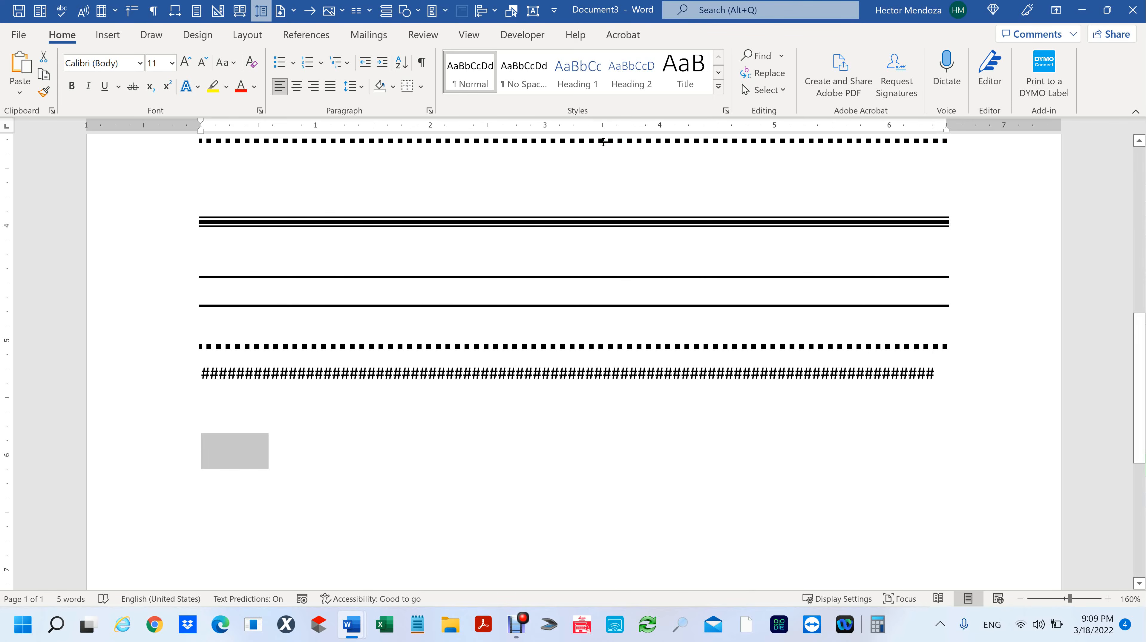
{"action": "key", "text": "ctrl+z"}
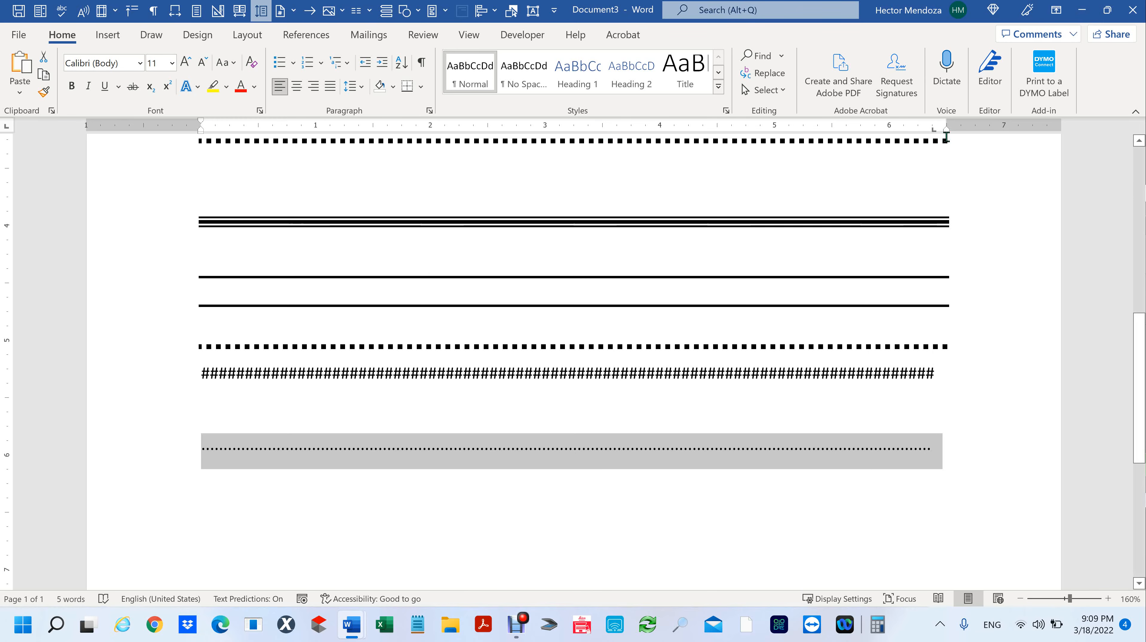
{"action": "left_click_drag", "start_coordinate": [934, 132], "coordinate": [912, 131]}
{"action": "left_click", "coordinate": [935, 441]}
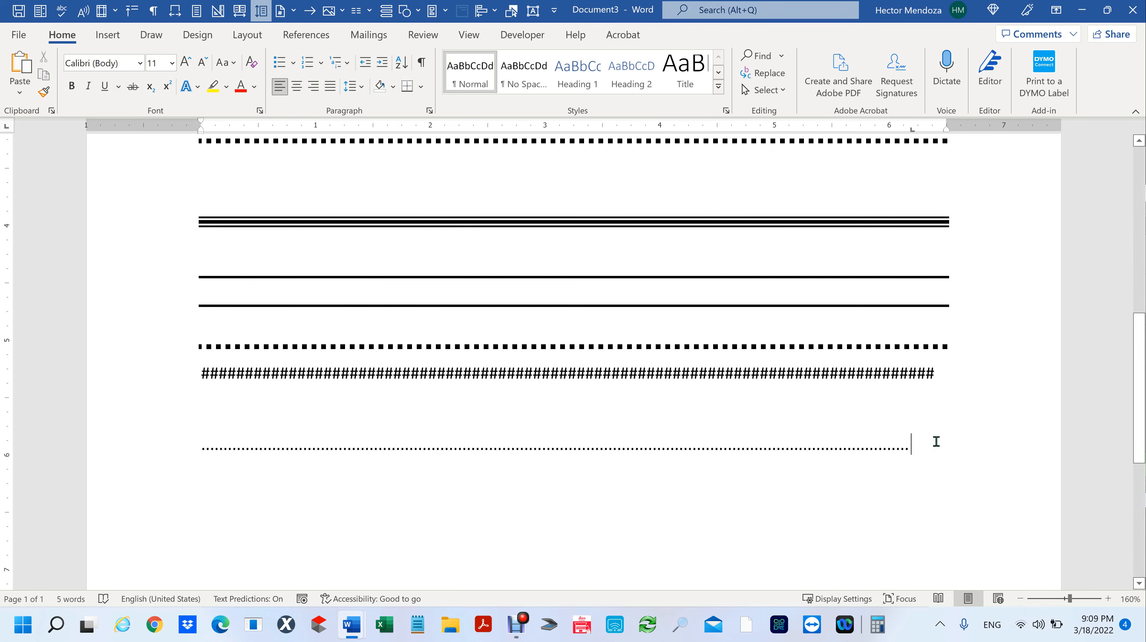
{"action": "key", "text": "Return"}
{"action": "key", "text": "Return"}
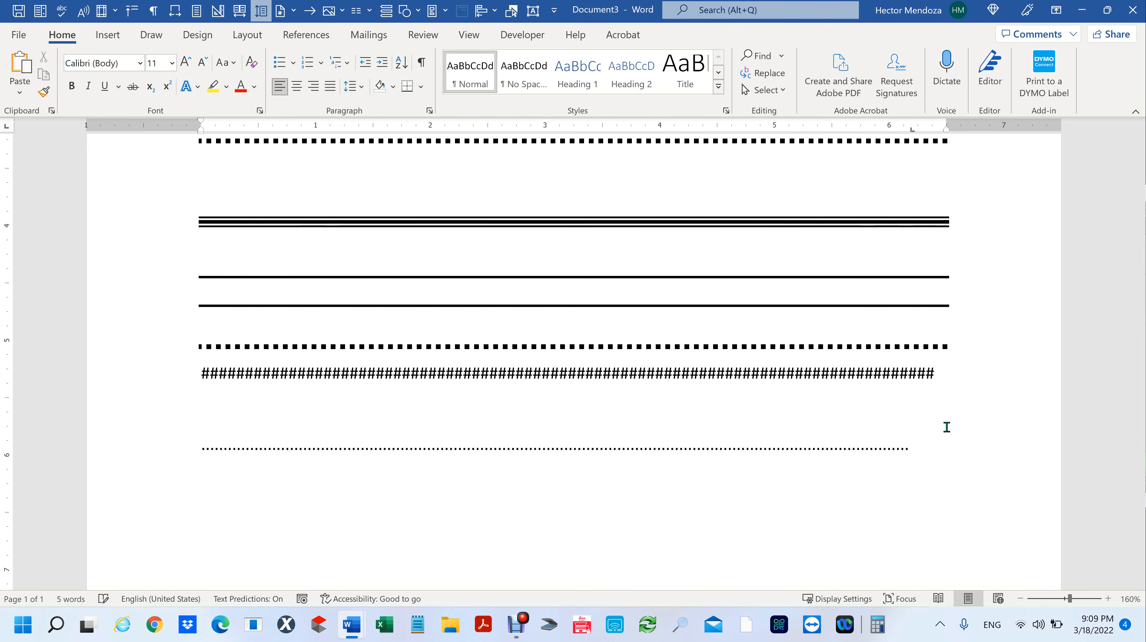
Step: Change the 6.19" tab stop's leader to 3, insert a tab to draw the dashed line, and add two empty paragraphs
{"action": "double_click", "coordinate": [911, 132]}
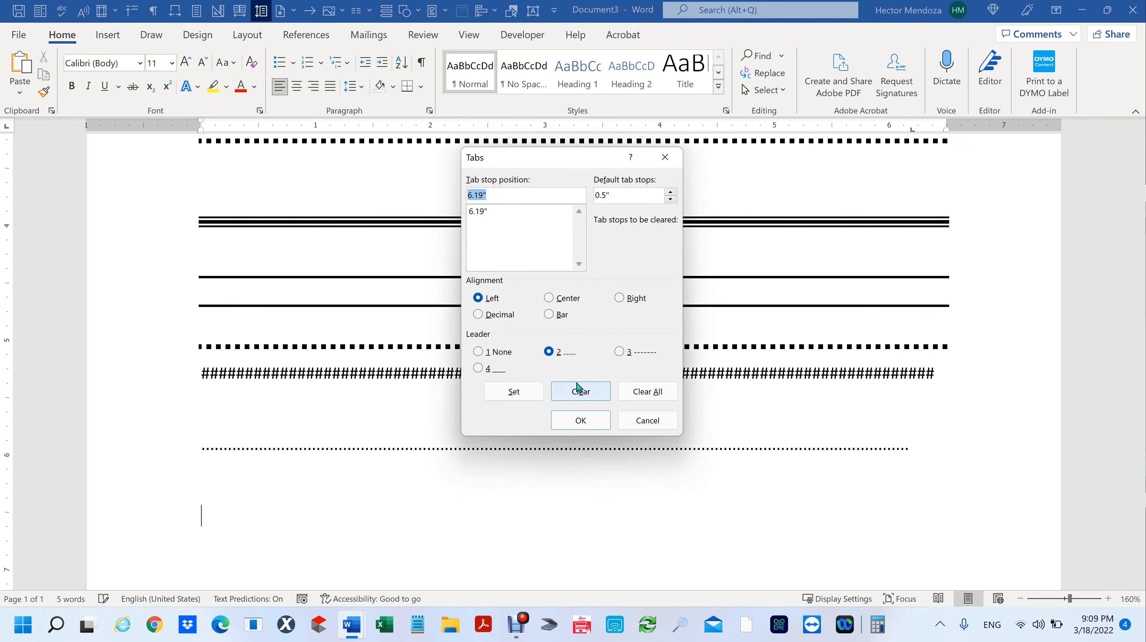
{"action": "left_click", "coordinate": [619, 352]}
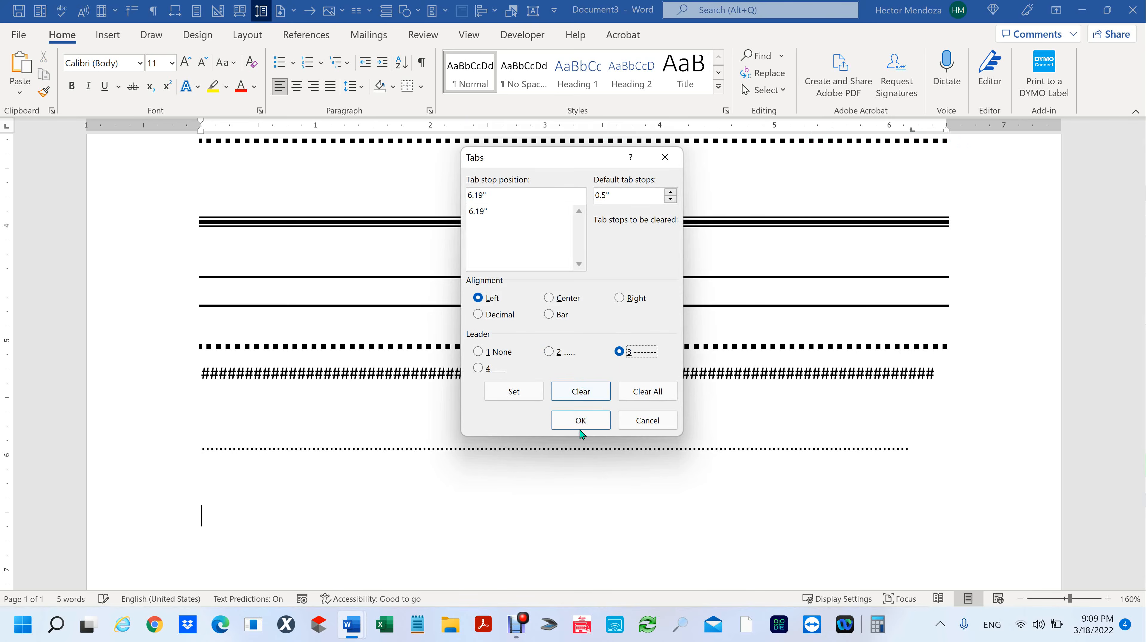
{"action": "left_click", "coordinate": [580, 420]}
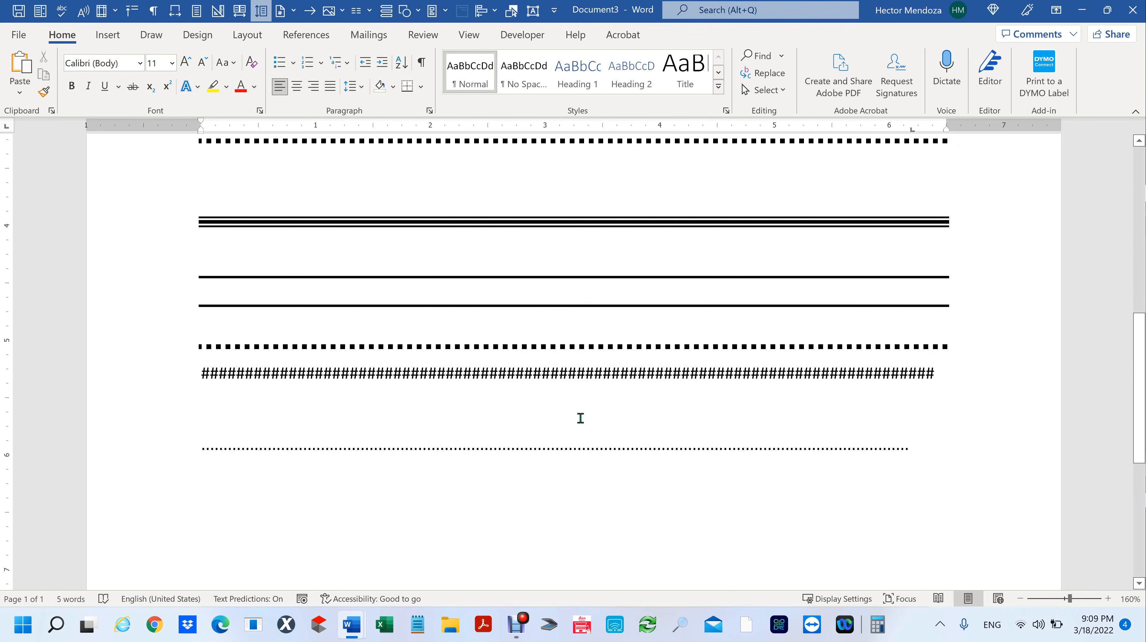
{"action": "key", "text": "Tab"}
{"action": "key", "text": "Return"}
{"action": "key", "text": "Return"}
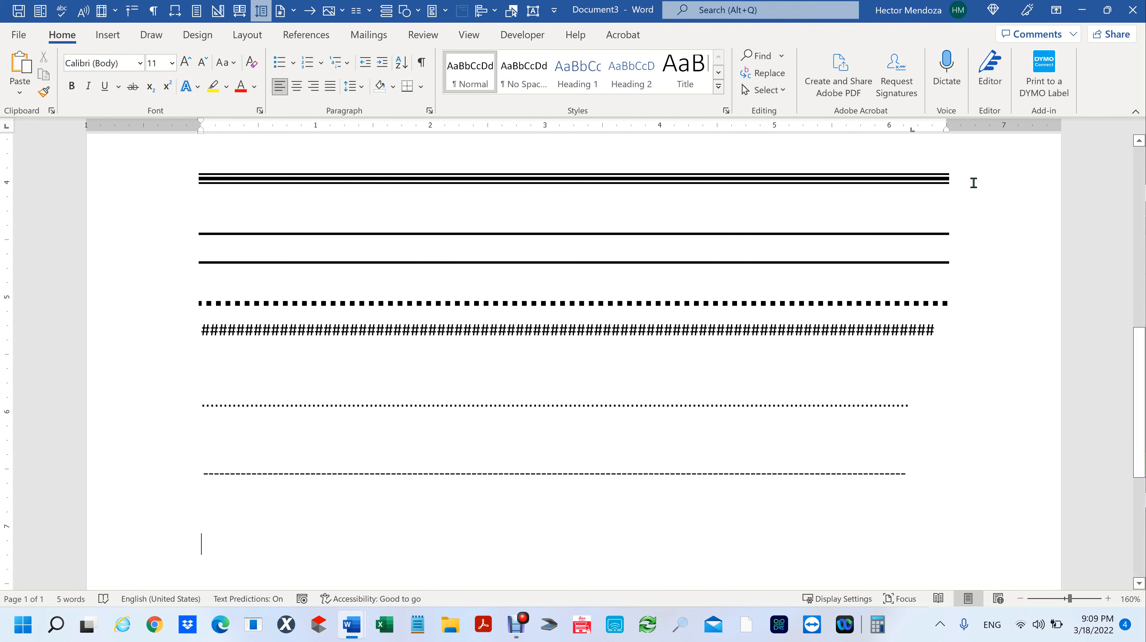
Step: Change the 6.19" tab stop's leader to 4 and insert a tab to draw a solid line
{"action": "double_click", "coordinate": [912, 131]}
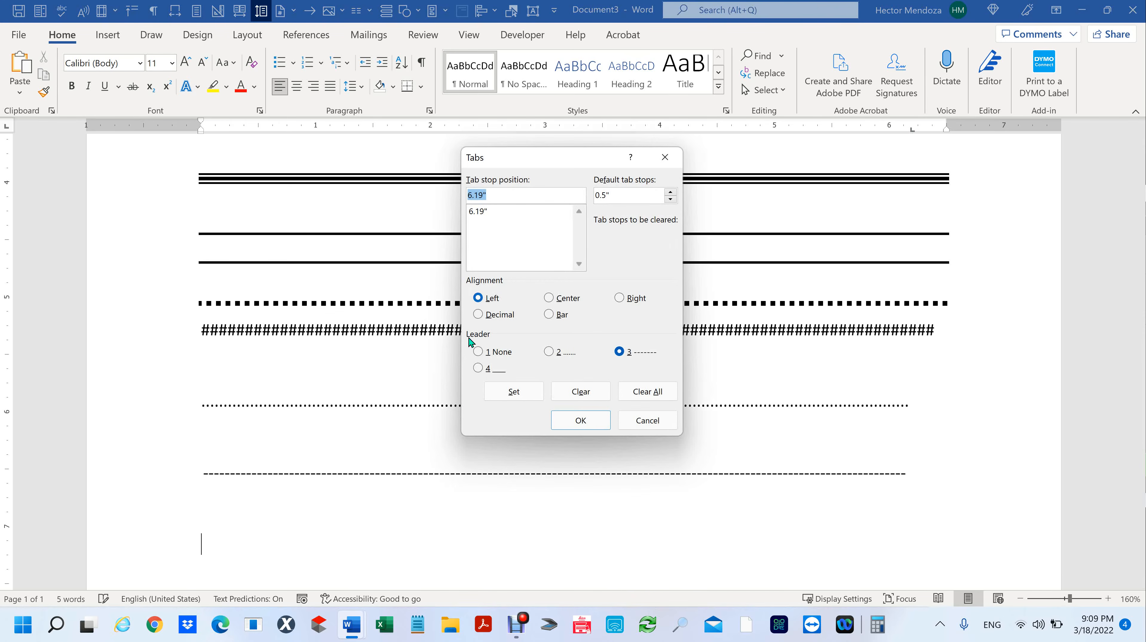
{"action": "left_click", "coordinate": [478, 368]}
{"action": "left_click", "coordinate": [585, 422]}
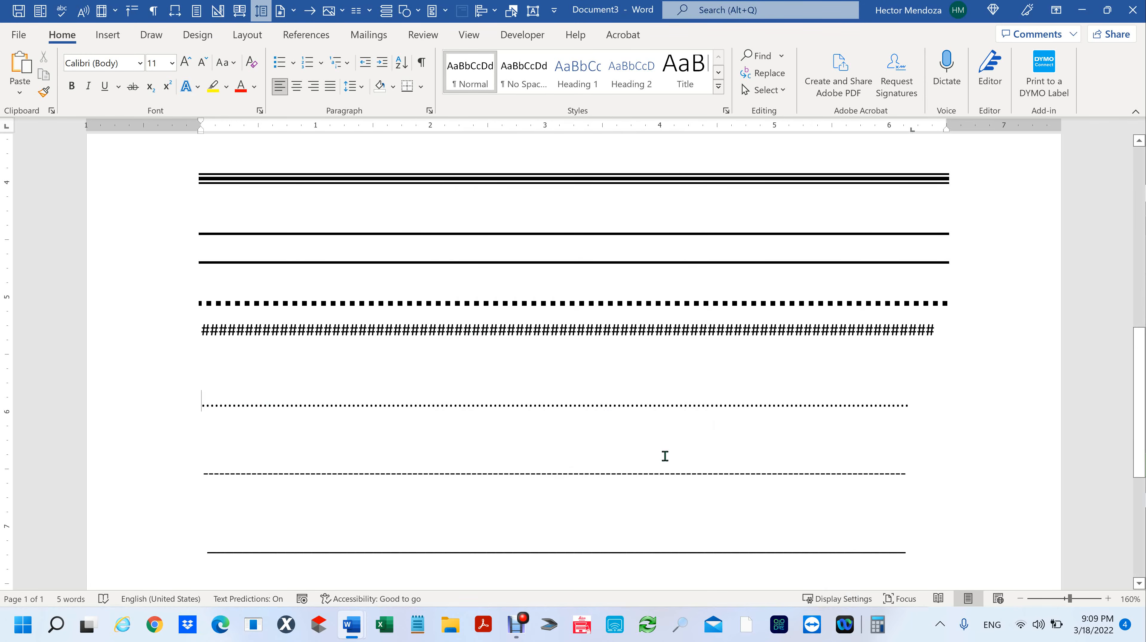
Step: Select the dotted, dashed and solid leader lines and view the available font sizes
{"action": "left_click_drag", "start_coordinate": [276, 415], "coordinate": [948, 547]}
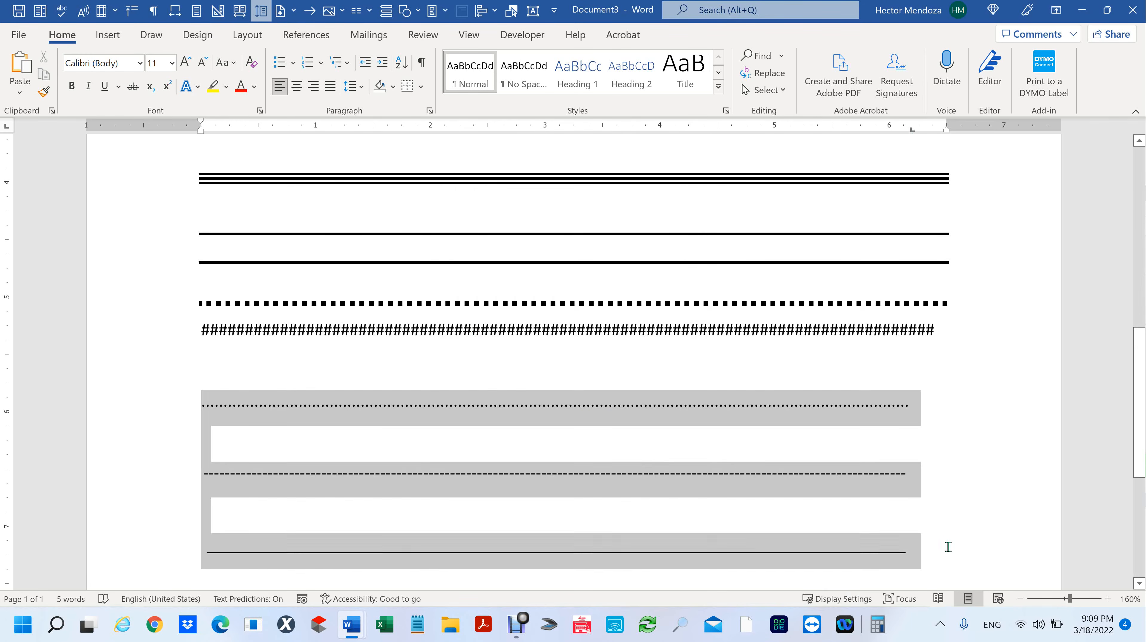
{"action": "left_click", "coordinate": [172, 62]}
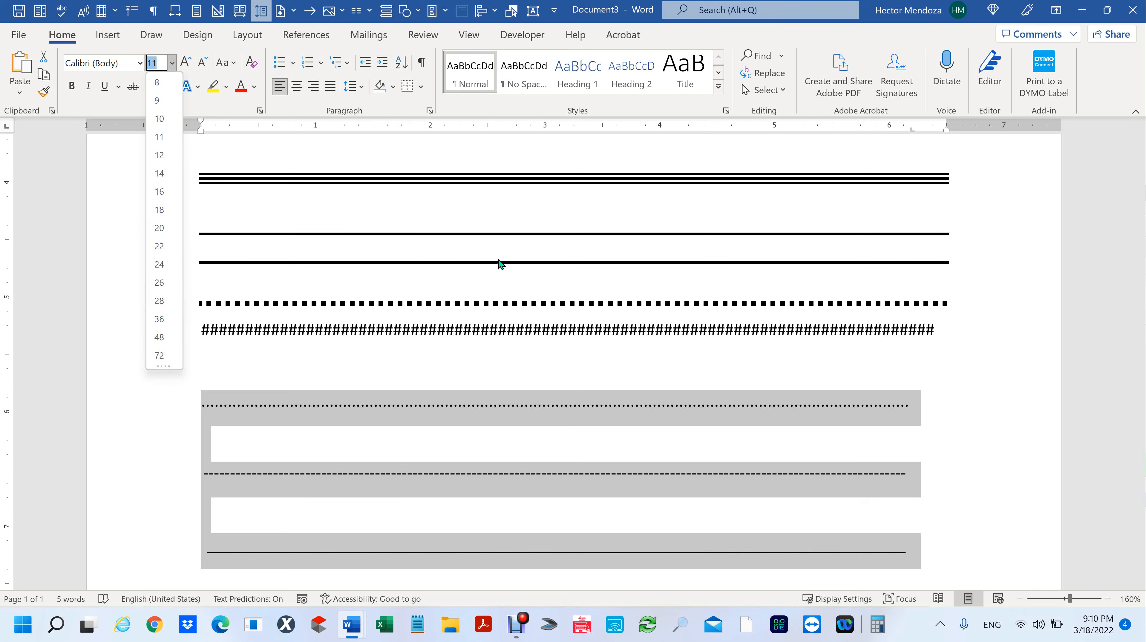
{"action": "left_click", "coordinate": [592, 410]}
{"action": "scroll", "coordinate": [849, 404], "scroll_direction": "down", "scroll_amount": 5}
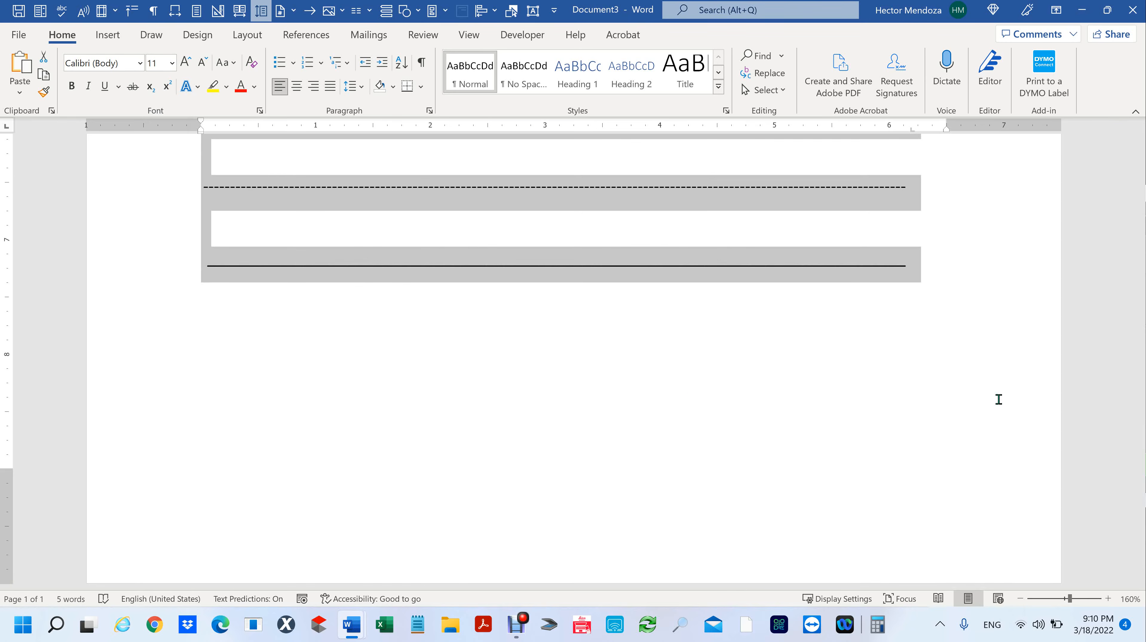
{"action": "scroll", "coordinate": [693, 391], "scroll_direction": "down", "scroll_amount": 1}
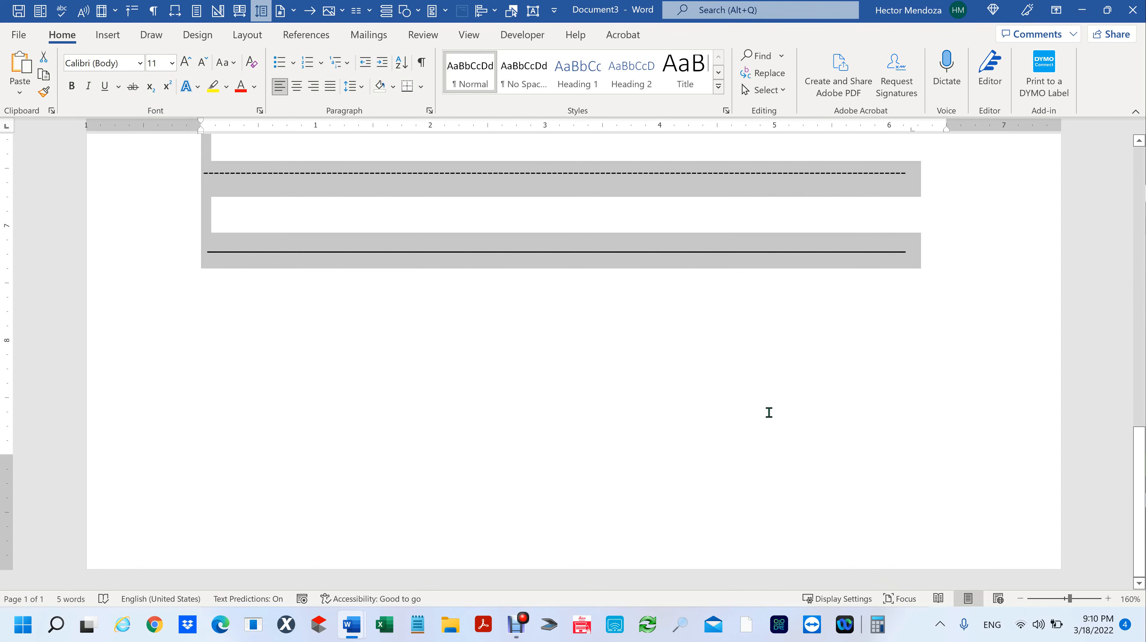
Step: Select the entire document and delete all its content to leave a blank page
{"action": "left_click", "coordinate": [752, 421]}
{"action": "key", "text": "ctrl+a"}
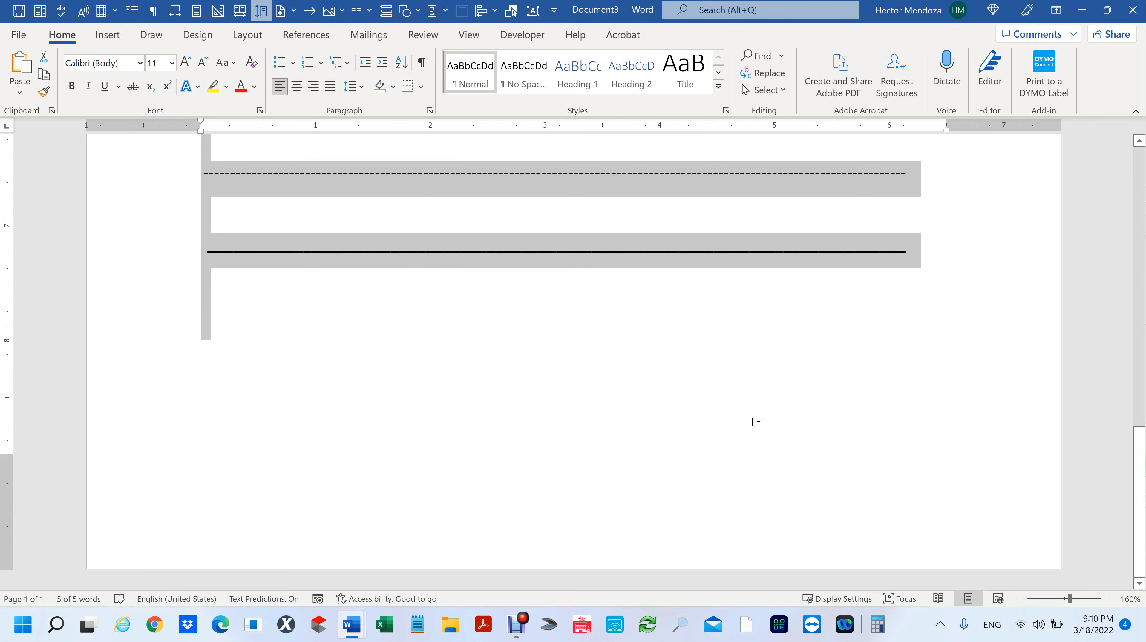
{"action": "key", "text": "Delete"}
{"action": "scroll", "coordinate": [657, 376], "scroll_direction": "up", "scroll_amount": 1}
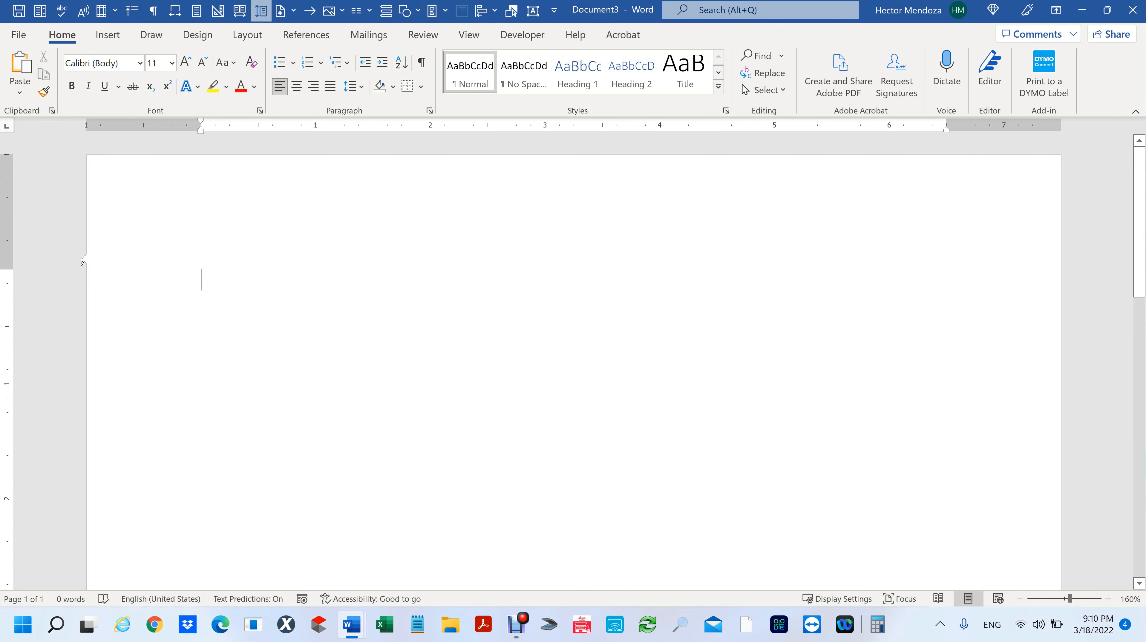
Step: Draw a straight horizontal line shape about 7" wide across the upper part of the page, and deselect it
{"action": "left_click", "coordinate": [107, 37]}
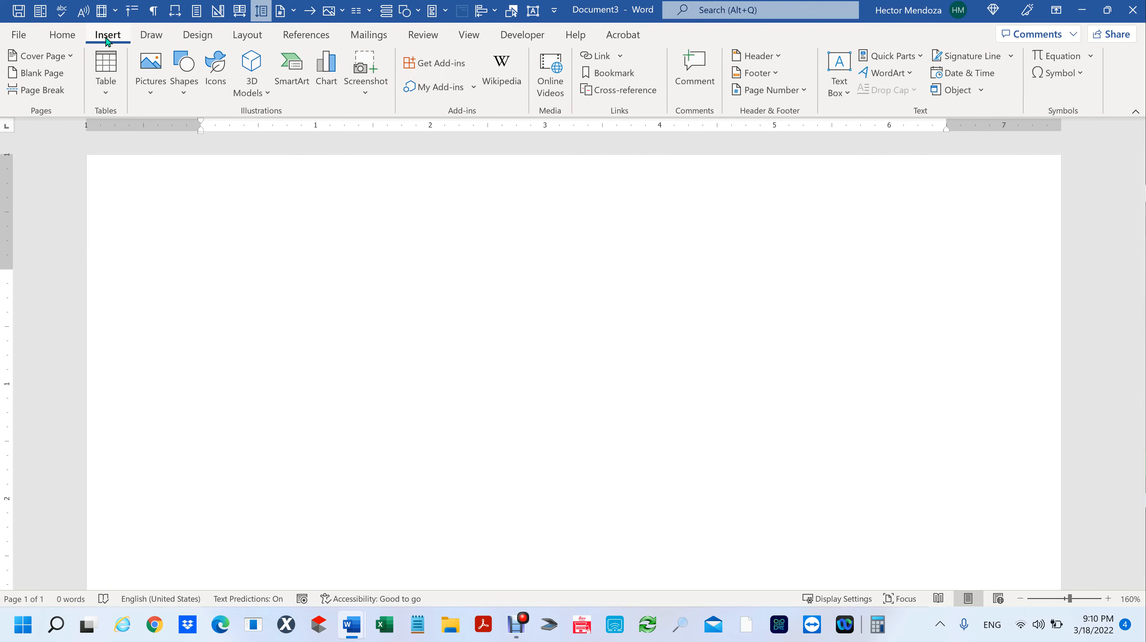
{"action": "left_click", "coordinate": [182, 94]}
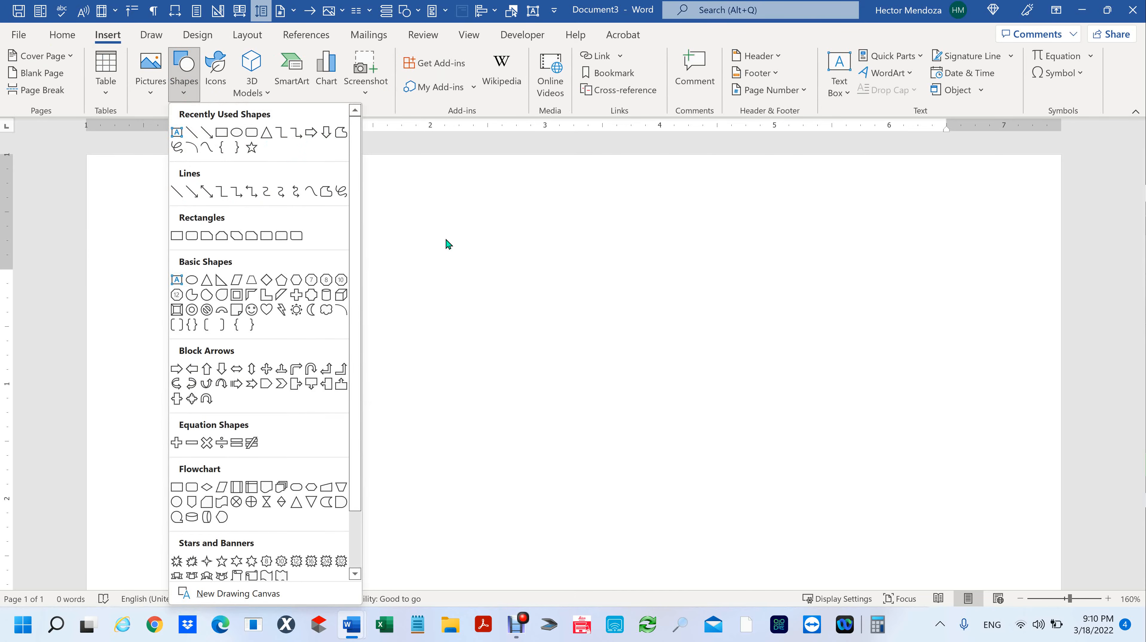
{"action": "left_click", "coordinate": [190, 137]}
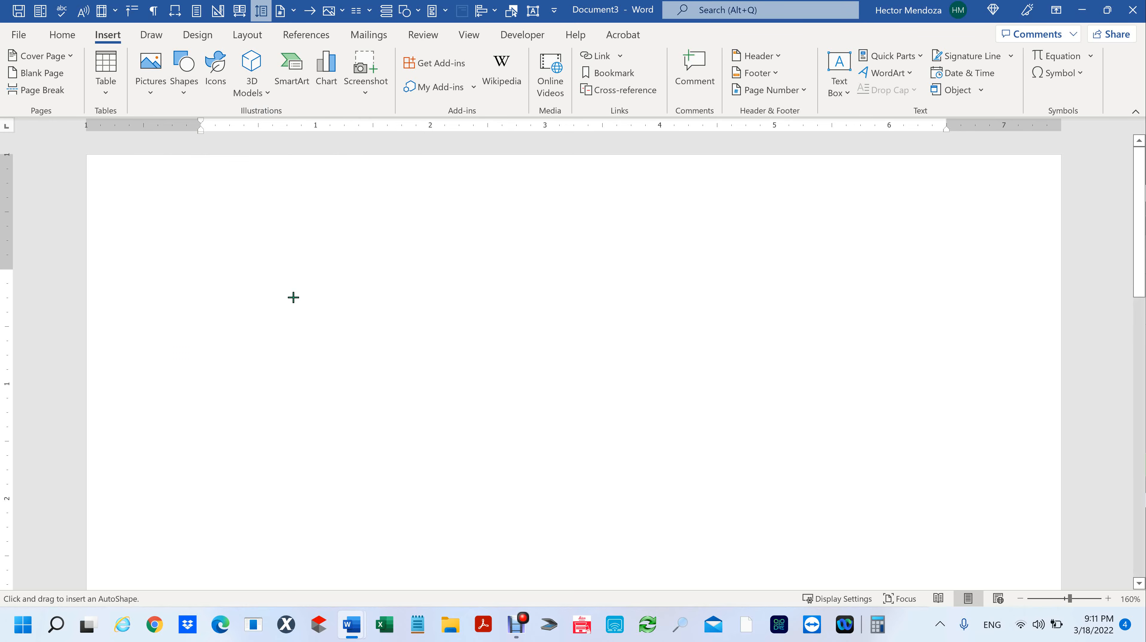
{"action": "left_click_drag", "start_coordinate": [196, 288], "coordinate": [1007, 329]}
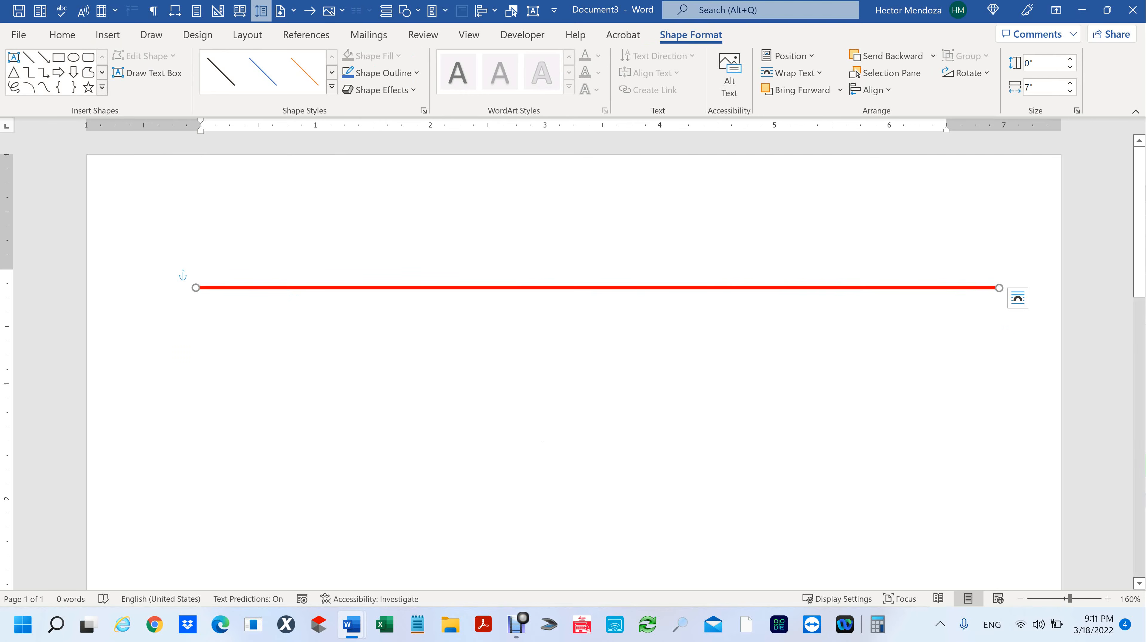
{"action": "left_click", "coordinate": [543, 443]}
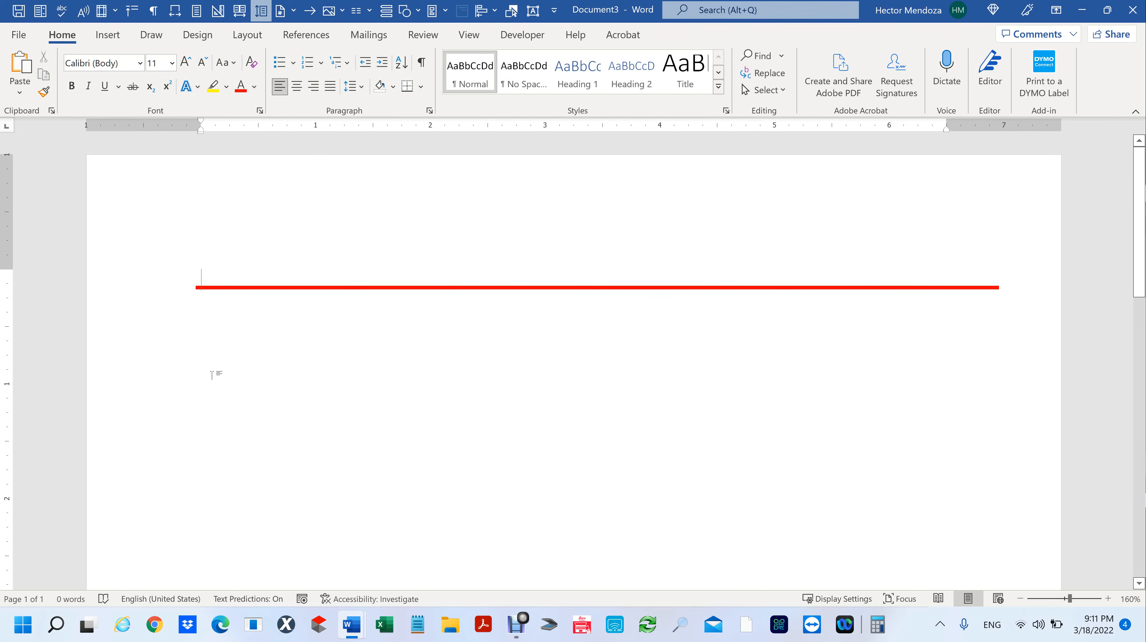
Step: Move the red line slightly up and to the left, and shorten it by pulling in its right end
{"action": "mouse_move", "coordinate": [263, 288]}
{"action": "left_mouse_down"}
{"action": "mouse_move", "coordinate": [269, 205]}
{"action": "mouse_move", "coordinate": [223, 343]}
{"action": "mouse_move", "coordinate": [128, 256]}
{"action": "mouse_move", "coordinate": [253, 290]}
{"action": "left_mouse_up"}
{"action": "left_click_drag", "start_coordinate": [415, 313], "coordinate": [247, 255]}
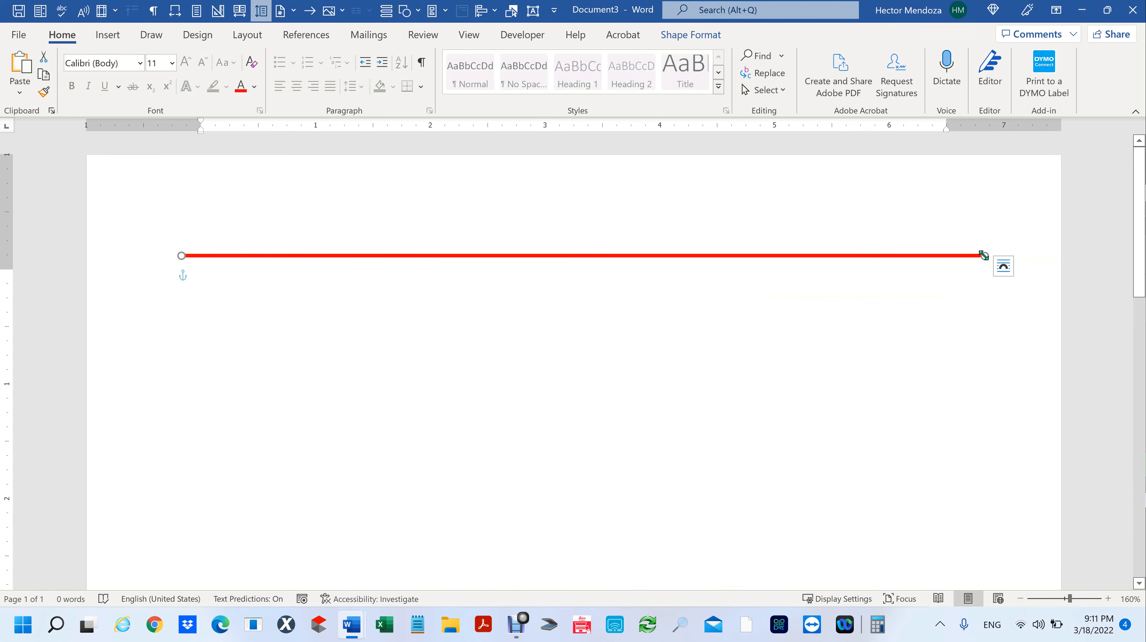
{"action": "mouse_move", "coordinate": [984, 255]}
{"action": "left_mouse_down"}
{"action": "mouse_move", "coordinate": [977, 335]}
{"action": "mouse_move", "coordinate": [975, 245]}
{"action": "mouse_move", "coordinate": [978, 315]}
{"action": "mouse_move", "coordinate": [941, 499]}
{"action": "mouse_move", "coordinate": [968, 263]}
{"action": "left_mouse_up"}
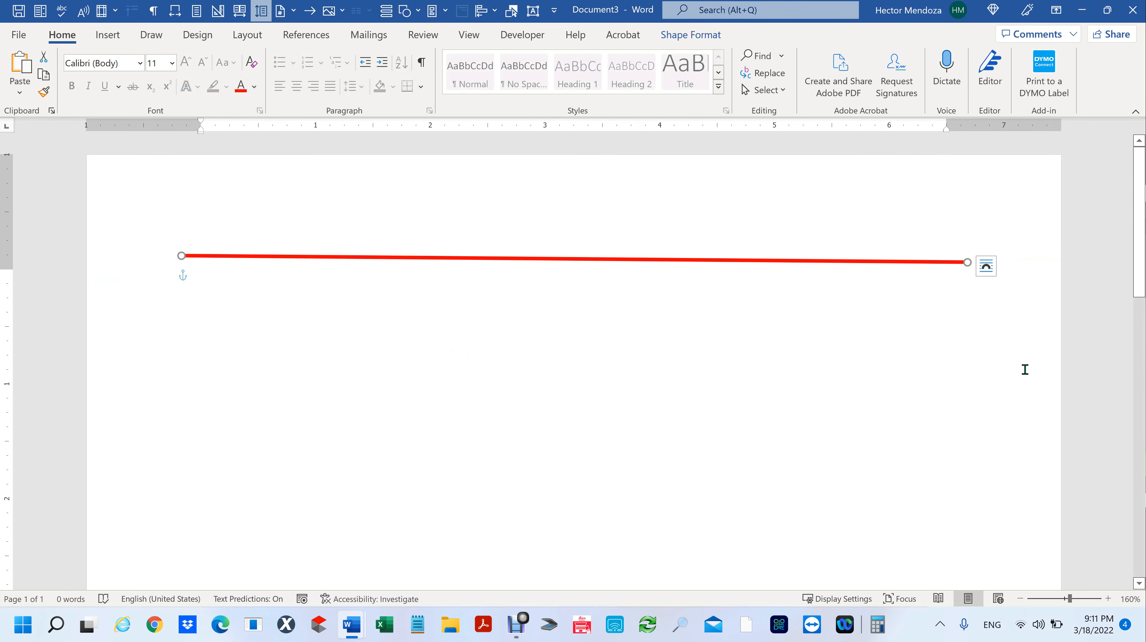
Step: Draw a horizontal single-headed arrow line about 6.92" wide below the red line
{"action": "left_click", "coordinate": [104, 37]}
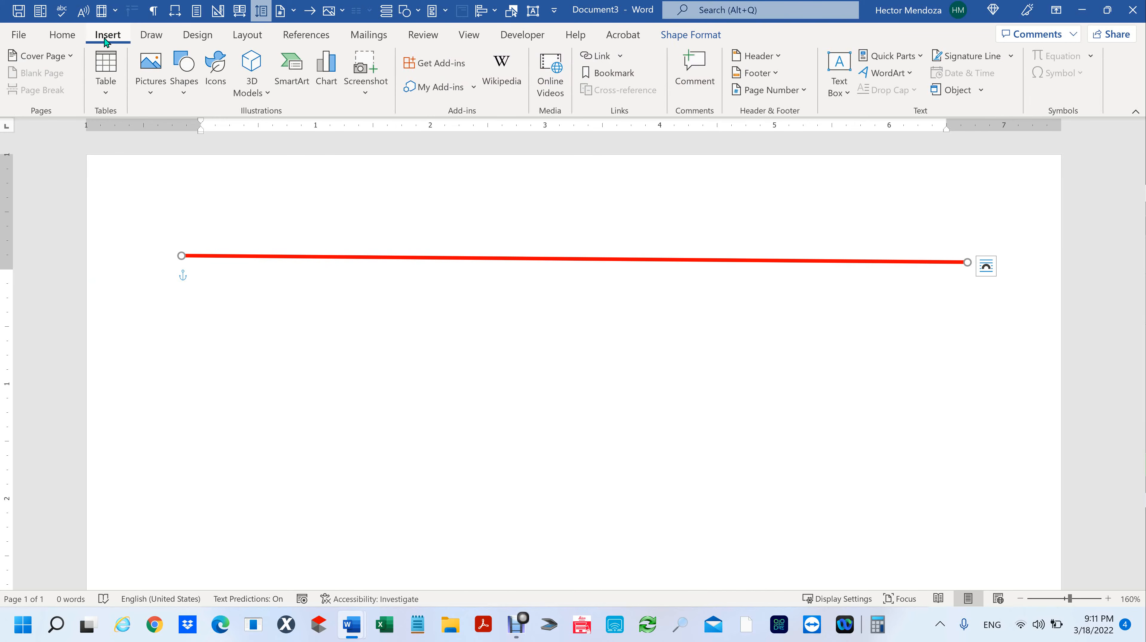
{"action": "left_click", "coordinate": [184, 74]}
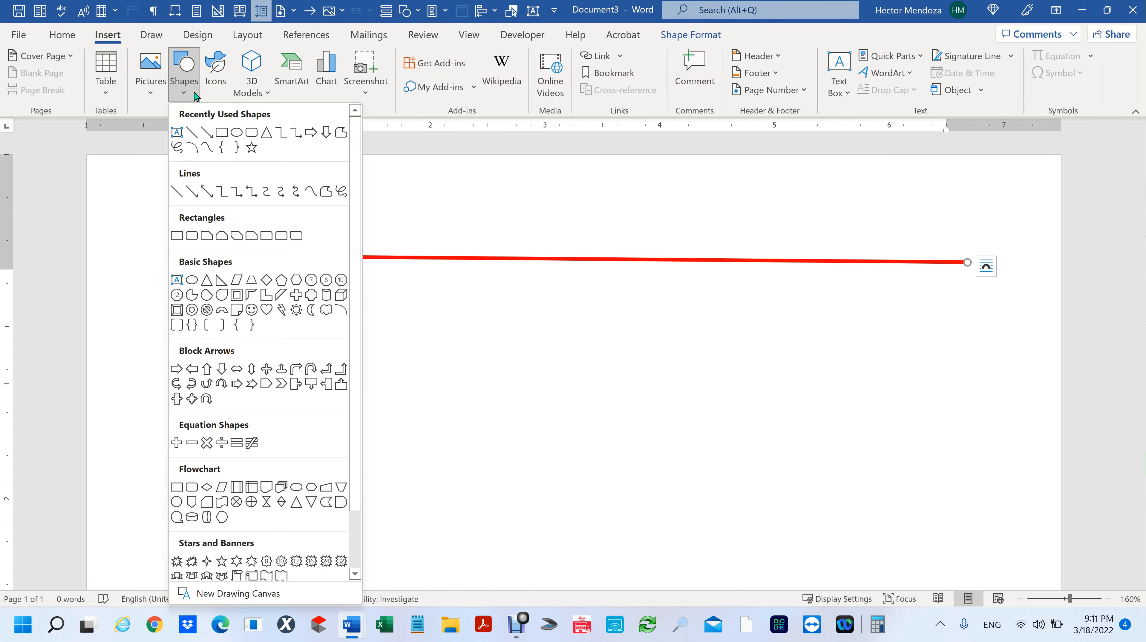
{"action": "left_click", "coordinate": [206, 133]}
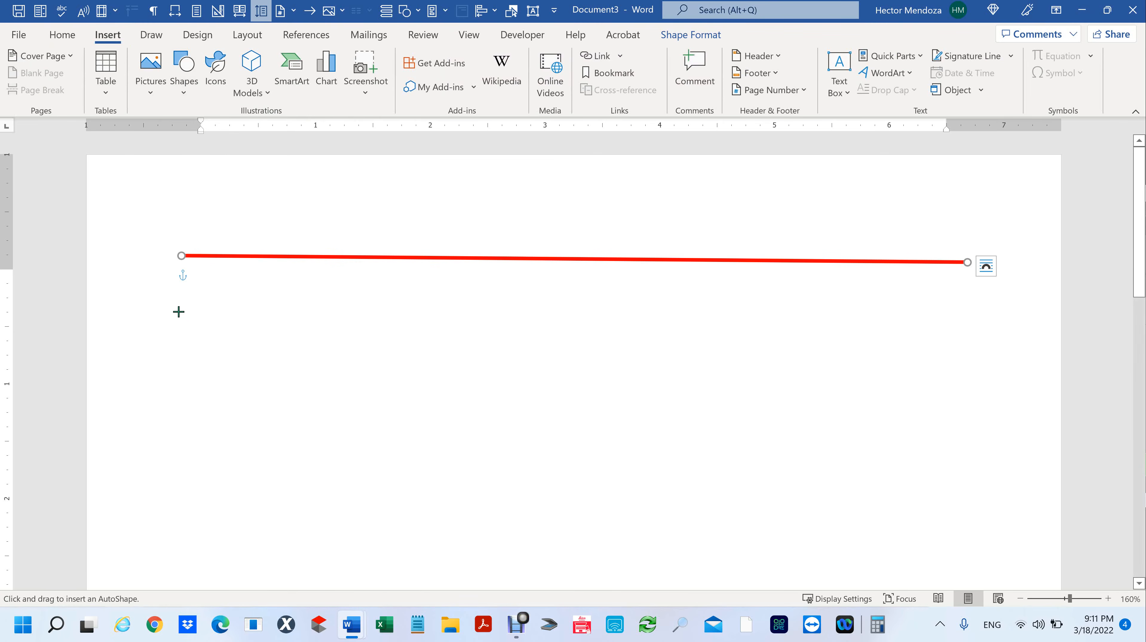
{"action": "mouse_move", "coordinate": [180, 313]}
{"action": "left_mouse_down"}
{"action": "mouse_move", "coordinate": [727, 361]}
{"action": "mouse_move", "coordinate": [973, 419]}
{"action": "left_mouse_up"}
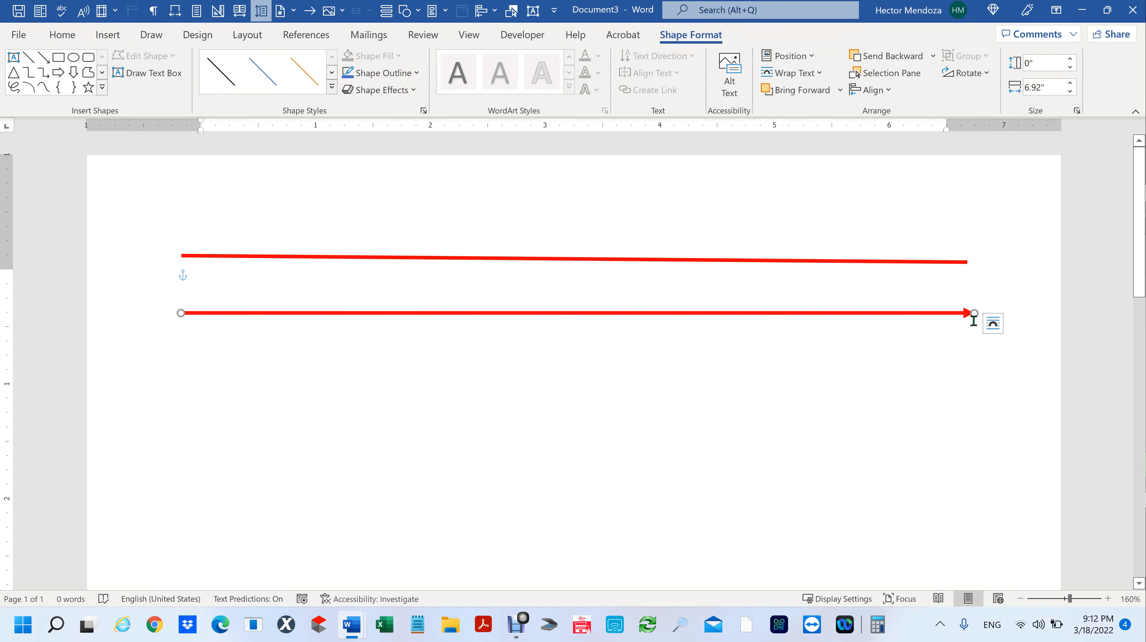
Step: Draw a horizontal double-headed arrow line about 6.9" wide below the single-headed arrow
{"action": "left_click", "coordinate": [107, 36]}
{"action": "left_click", "coordinate": [179, 86]}
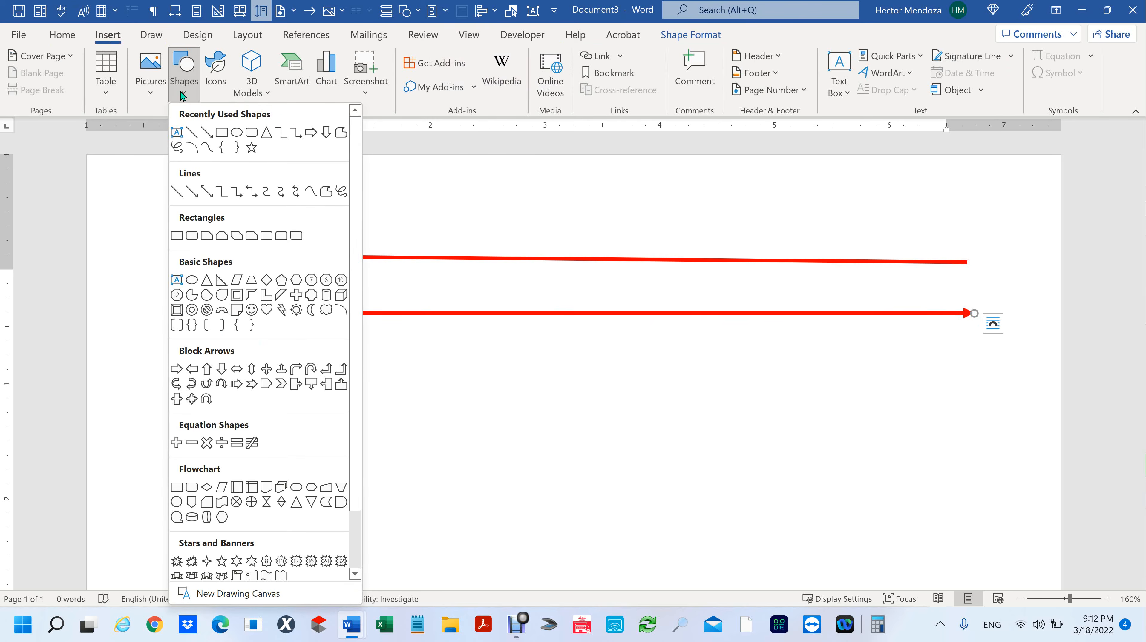
{"action": "left_click", "coordinate": [206, 192]}
{"action": "left_click_drag", "start_coordinate": [193, 380], "coordinate": [985, 404]}
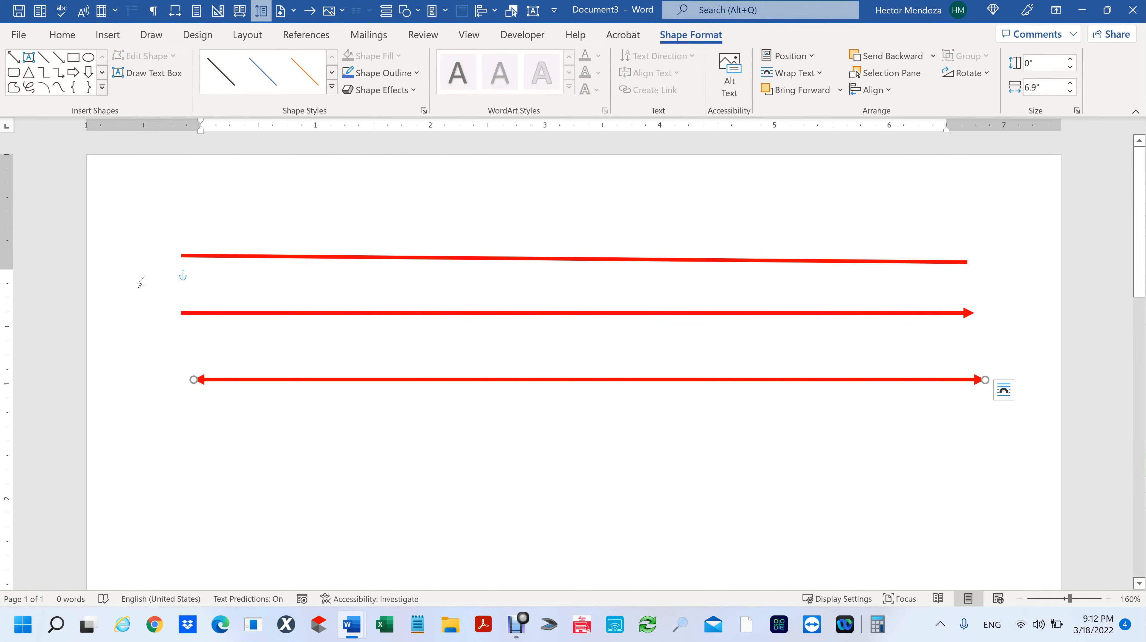
Step: Draw an elbow connector about 0.95" high and 2.26" wide below the double-headed arrow
{"action": "left_click", "coordinate": [249, 35]}
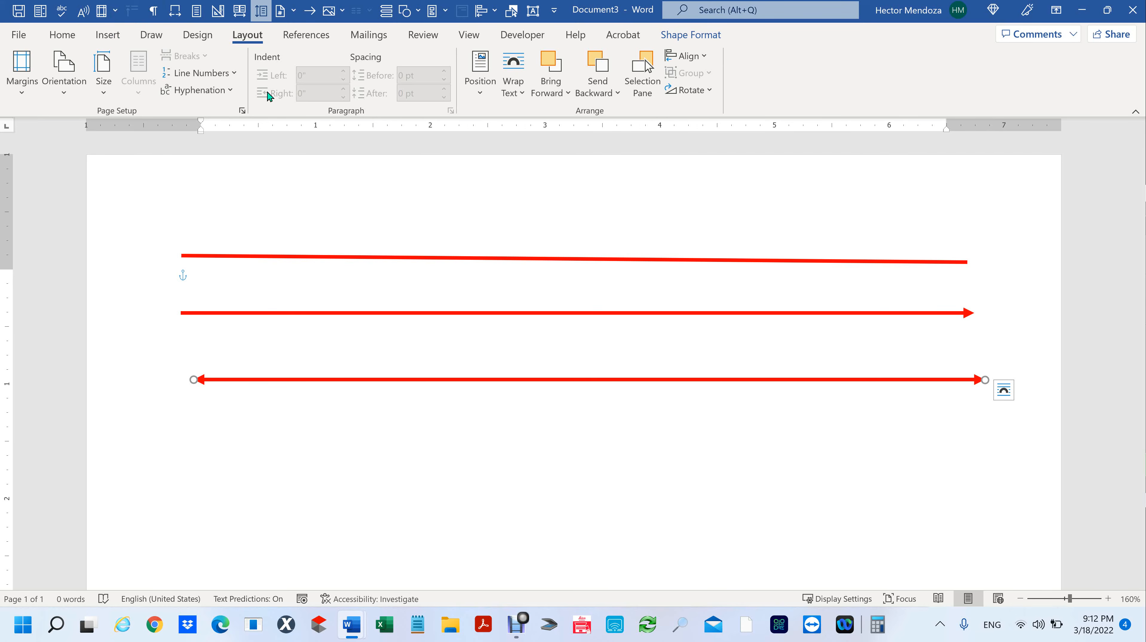
{"action": "left_click", "coordinate": [418, 13]}
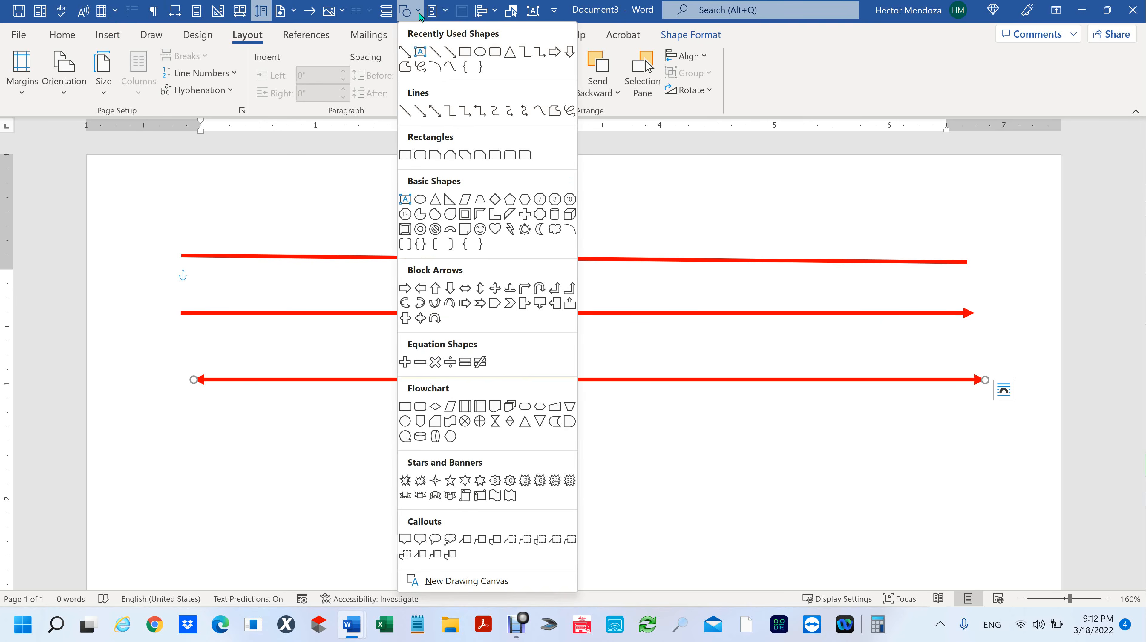
{"action": "left_click", "coordinate": [450, 111]}
{"action": "mouse_move", "coordinate": [185, 423]}
{"action": "left_mouse_down"}
{"action": "mouse_move", "coordinate": [292, 464]}
{"action": "mouse_move", "coordinate": [412, 538]}
{"action": "mouse_move", "coordinate": [602, 529]}
{"action": "mouse_move", "coordinate": [410, 537]}
{"action": "mouse_move", "coordinate": [445, 533]}
{"action": "left_mouse_up"}
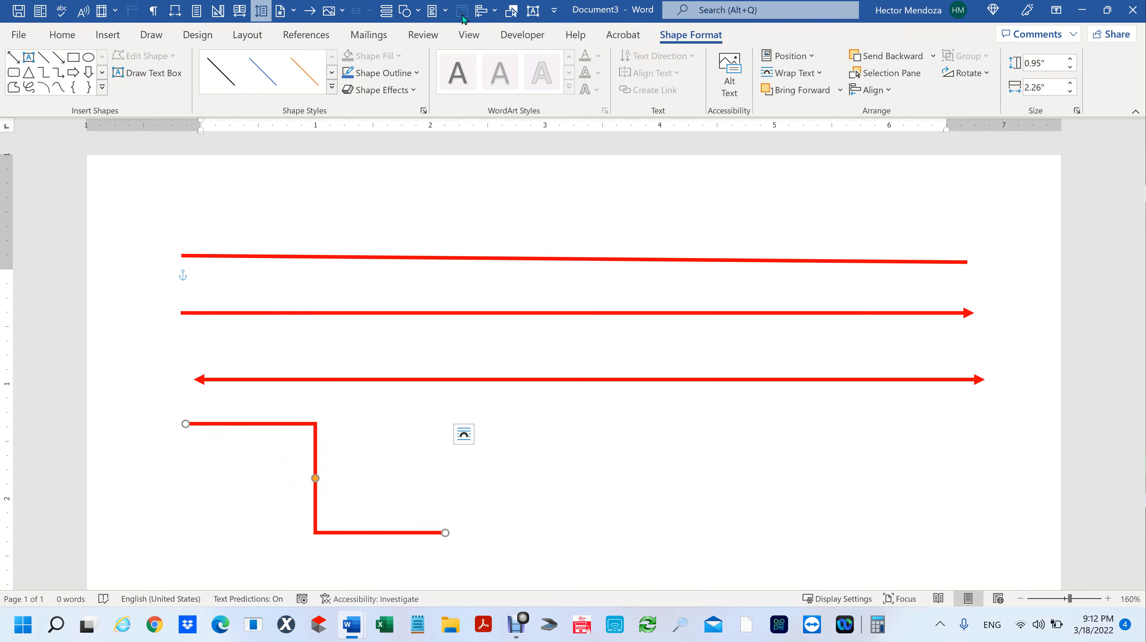
Step: Draw a plain curved connector about 0.82" high and 0.74" wide beside the elbow connector, below the double-headed arrow
{"action": "left_click", "coordinate": [494, 11]}
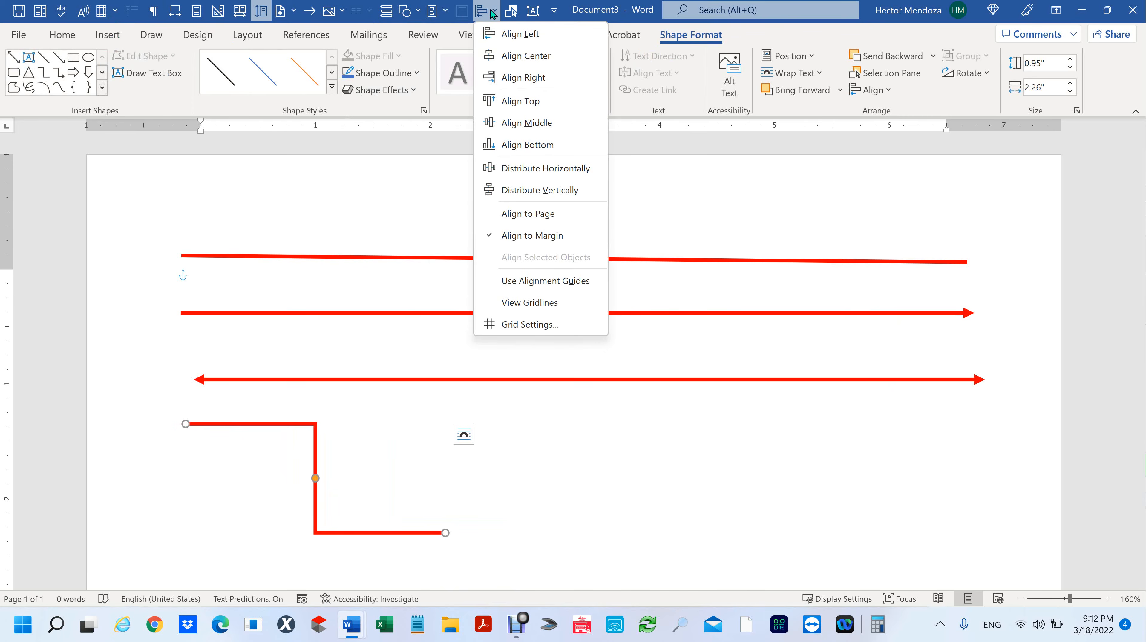
{"action": "left_click", "coordinate": [416, 12]}
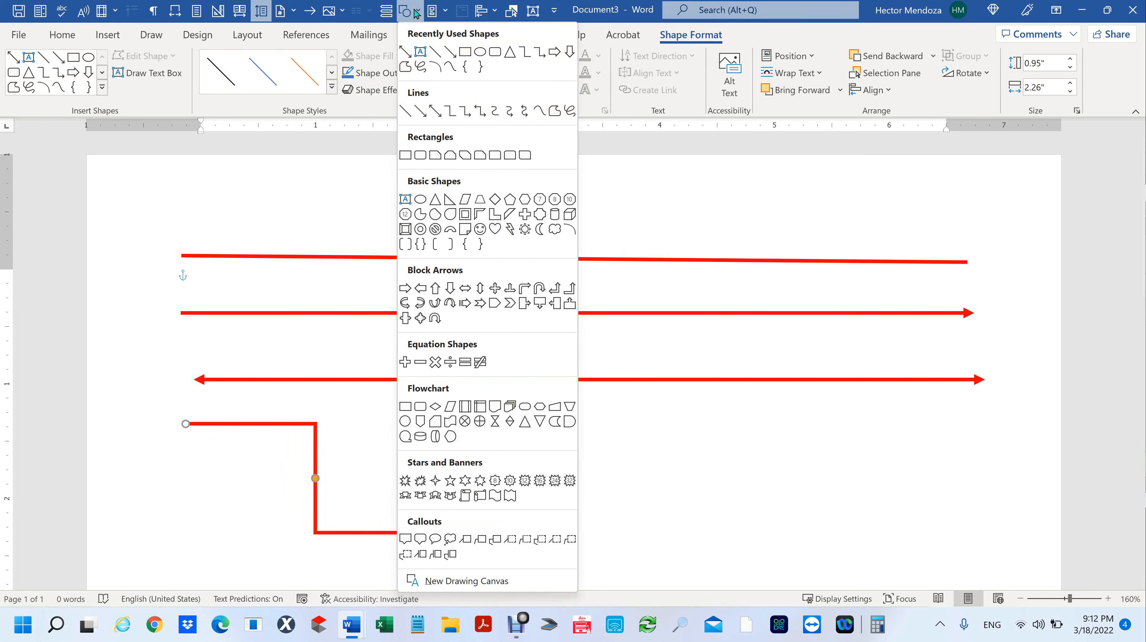
{"action": "left_click", "coordinate": [495, 111]}
{"action": "mouse_move", "coordinate": [479, 402]}
{"action": "left_mouse_down"}
{"action": "mouse_move", "coordinate": [548, 424]}
{"action": "mouse_move", "coordinate": [579, 492]}
{"action": "mouse_move", "coordinate": [627, 465]}
{"action": "mouse_move", "coordinate": [540, 486]}
{"action": "mouse_move", "coordinate": [564, 497]}
{"action": "left_mouse_up"}
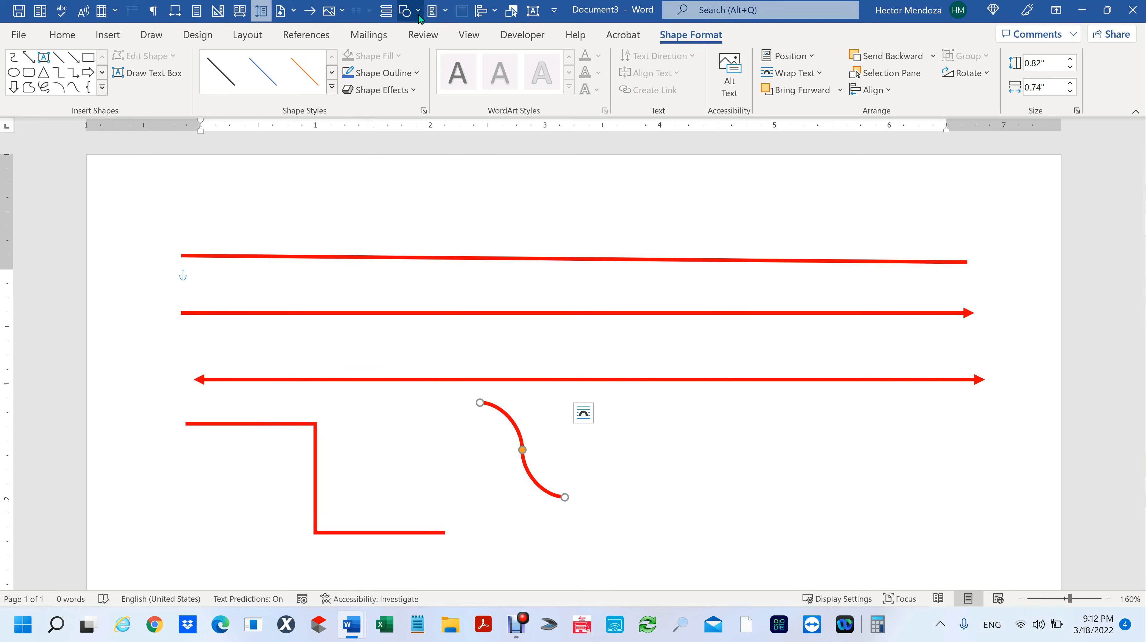
Step: Draw a curved arrow connector about 0.59" high and 0.58" wide to the right of the plain curved connector
{"action": "left_click", "coordinate": [410, 11]}
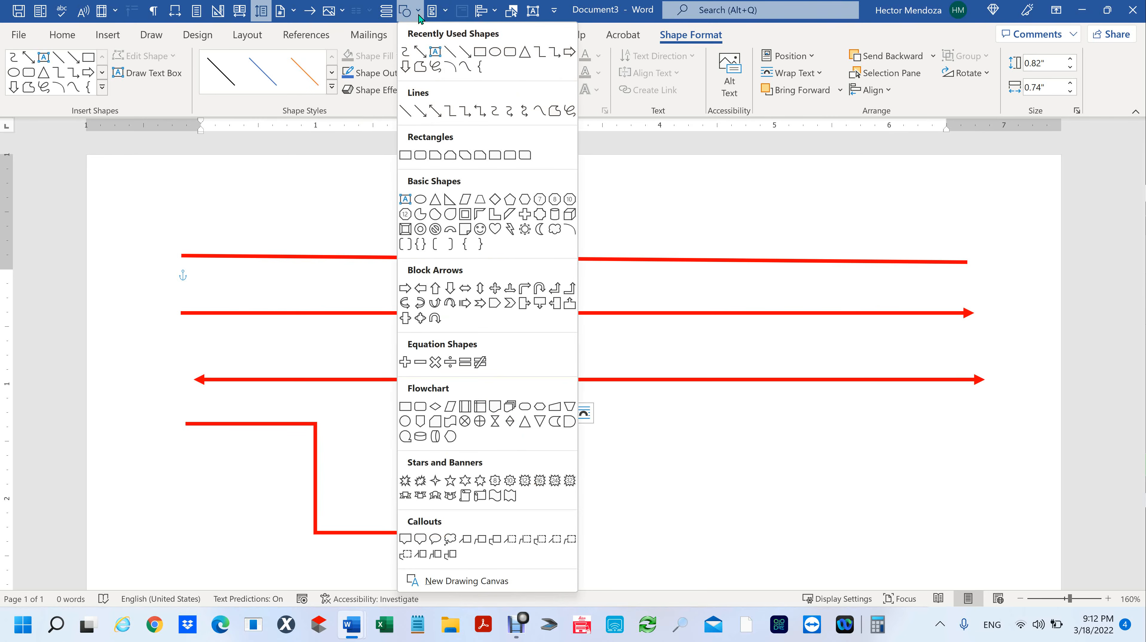
{"action": "left_click", "coordinate": [511, 118]}
{"action": "left_click_drag", "start_coordinate": [610, 398], "coordinate": [676, 464]}
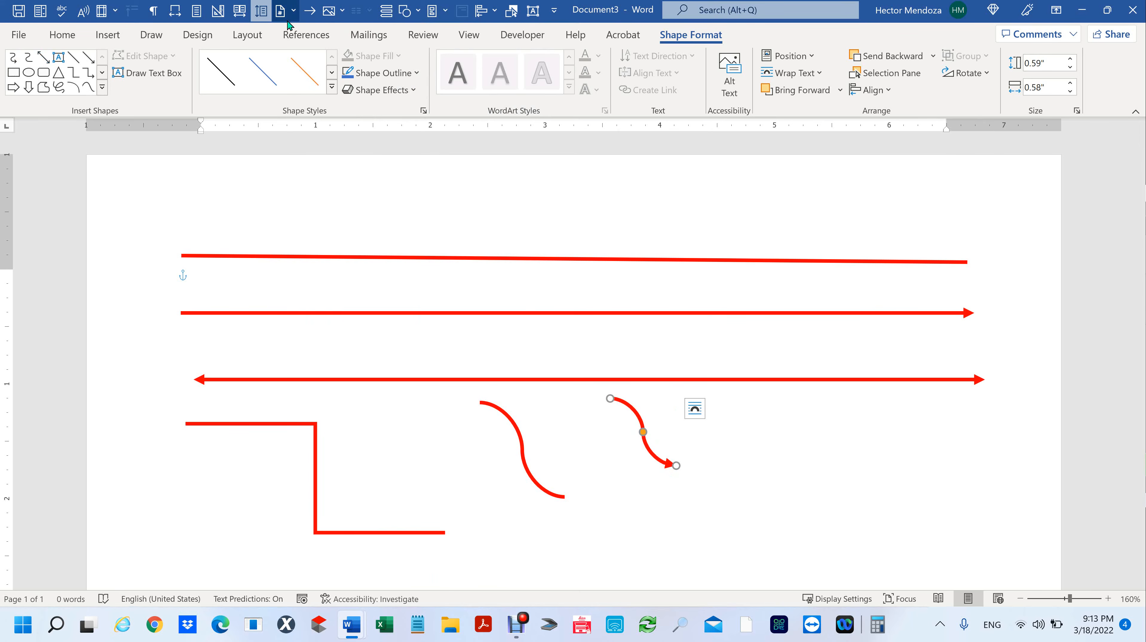
Step: Draw a curved double-arrow connector about 0.58" high and 0.47" wide to the right of the curved arrow connector
{"action": "left_click", "coordinate": [417, 14]}
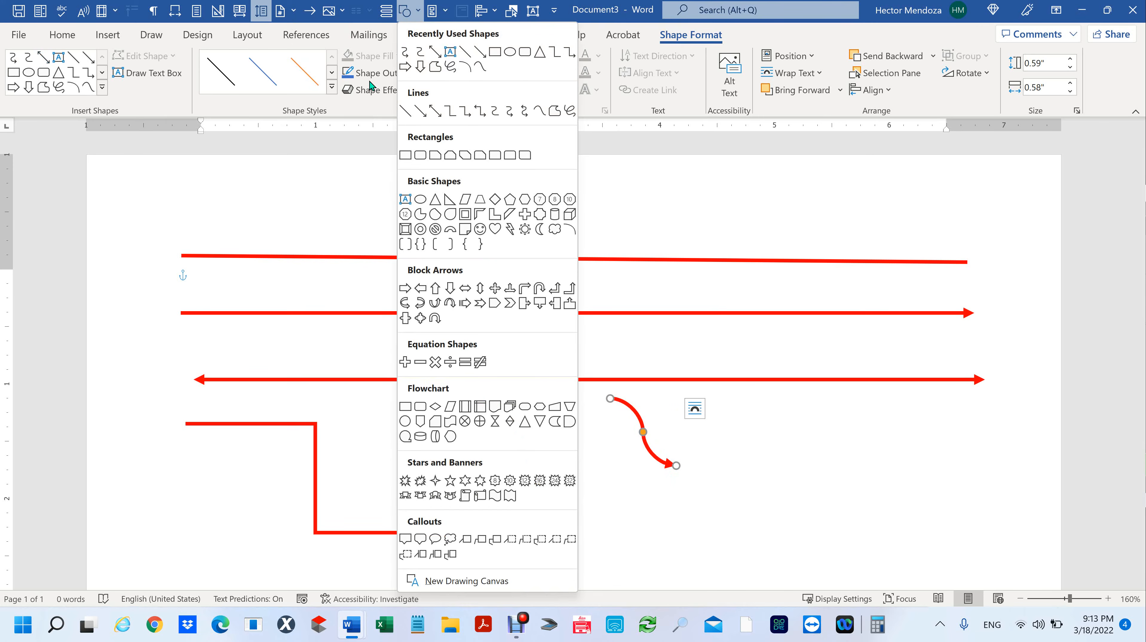
{"action": "left_click", "coordinate": [525, 111]}
{"action": "left_click_drag", "start_coordinate": [750, 434], "coordinate": [783, 477]}
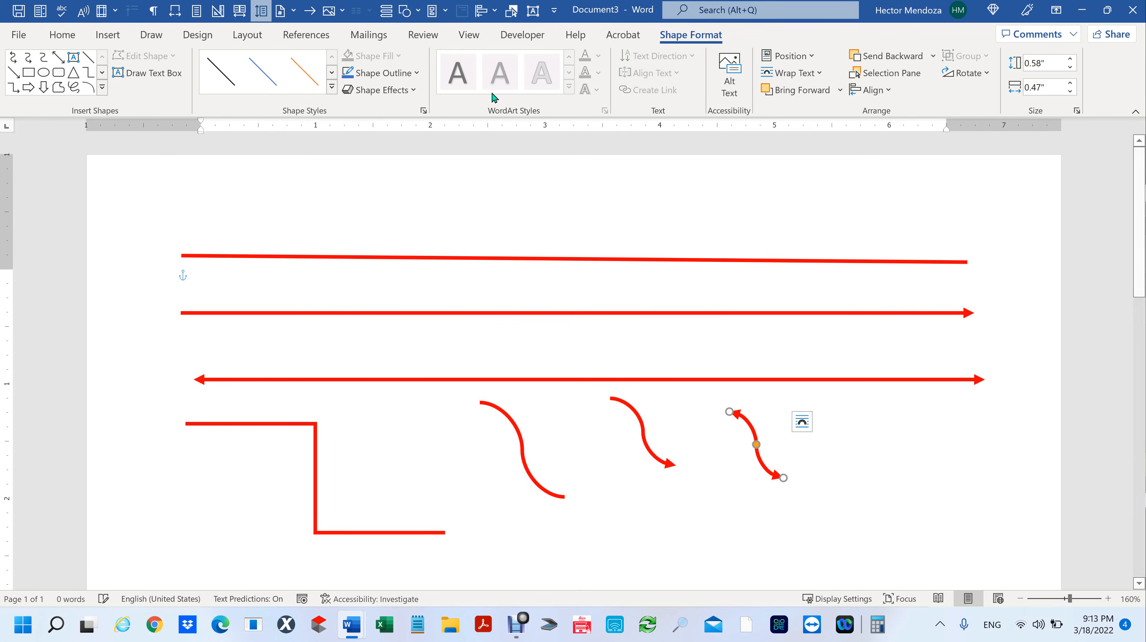
Step: Draw a multi-point wavy curve about 0.43" high and 2.22" wide with the Curve tool, right of the curved double-arrow connector
{"action": "left_click", "coordinate": [419, 12]}
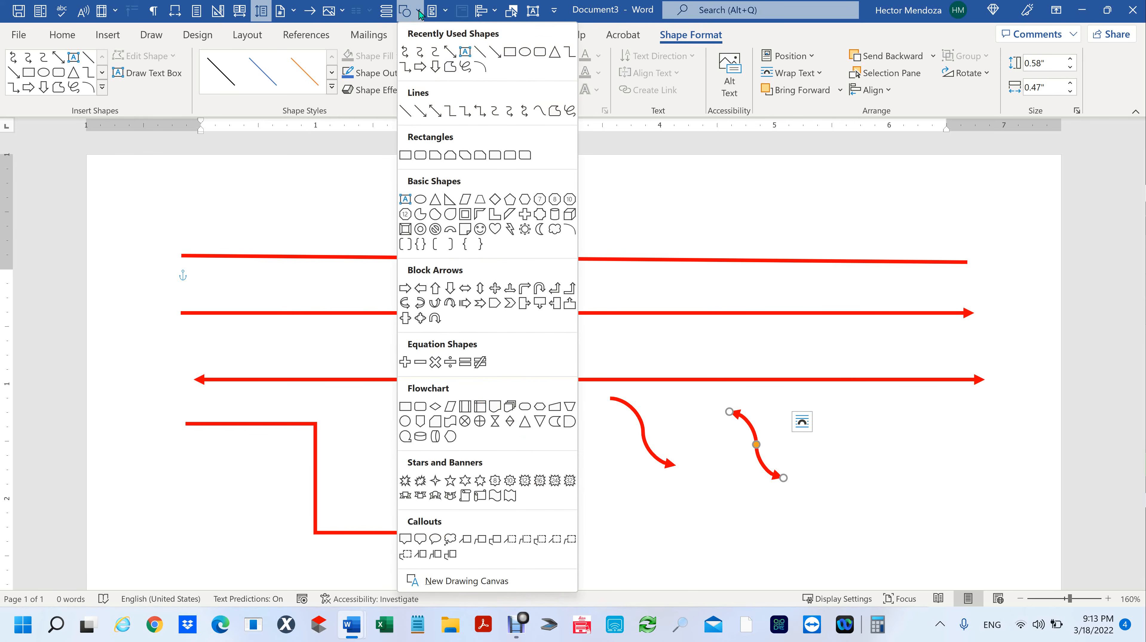
{"action": "left_click", "coordinate": [540, 111]}
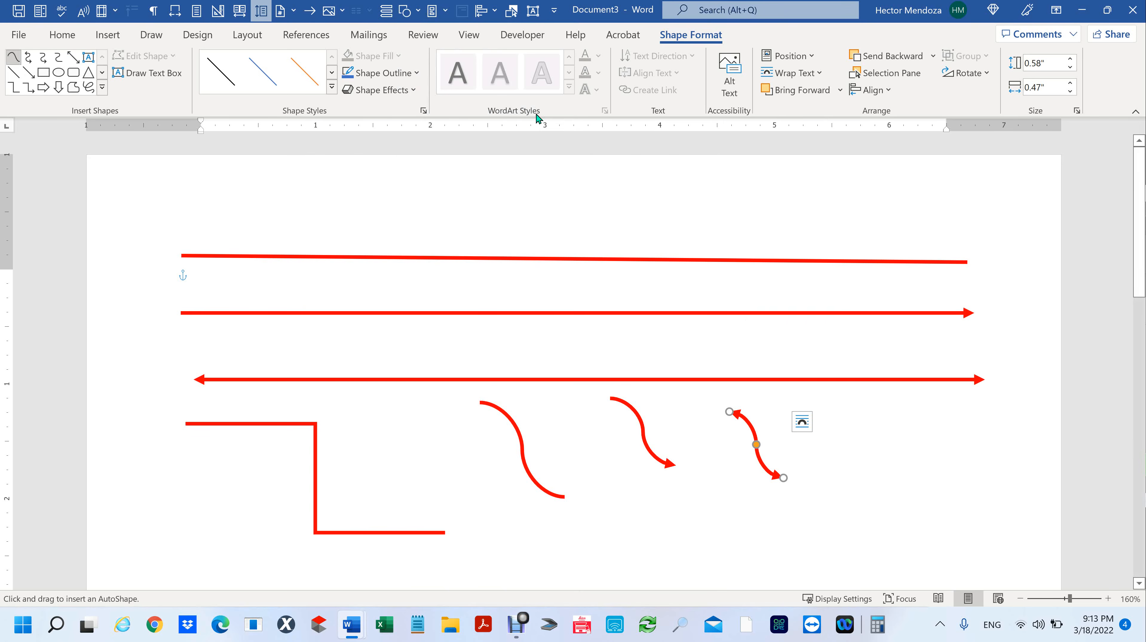
{"action": "left_click", "coordinate": [785, 399]}
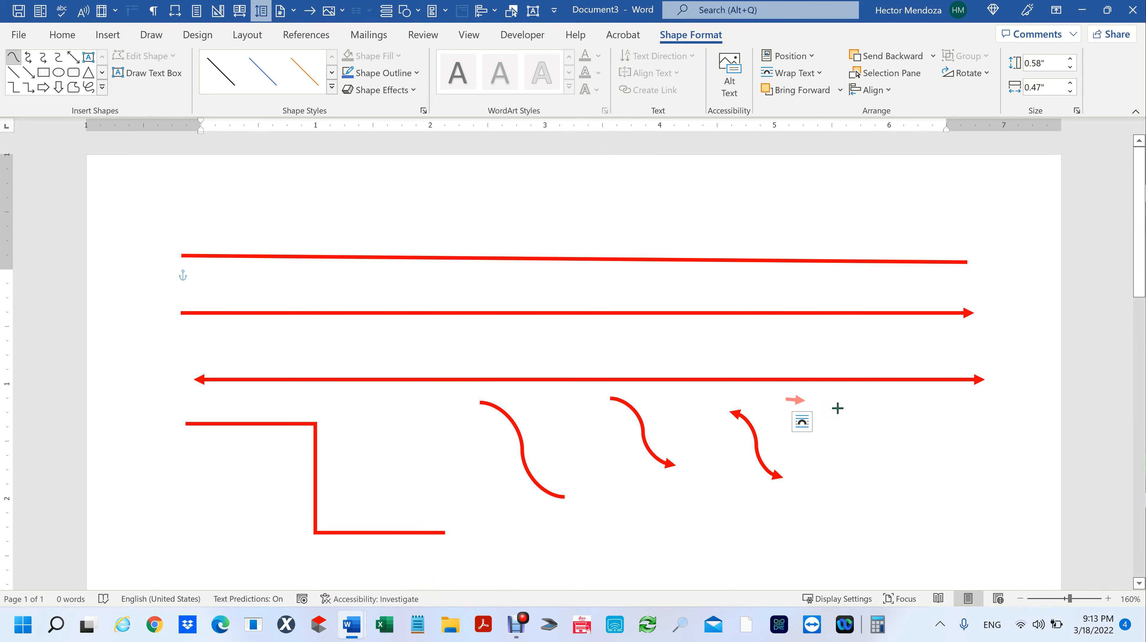
{"action": "left_click", "coordinate": [869, 440]}
{"action": "left_click", "coordinate": [897, 406]}
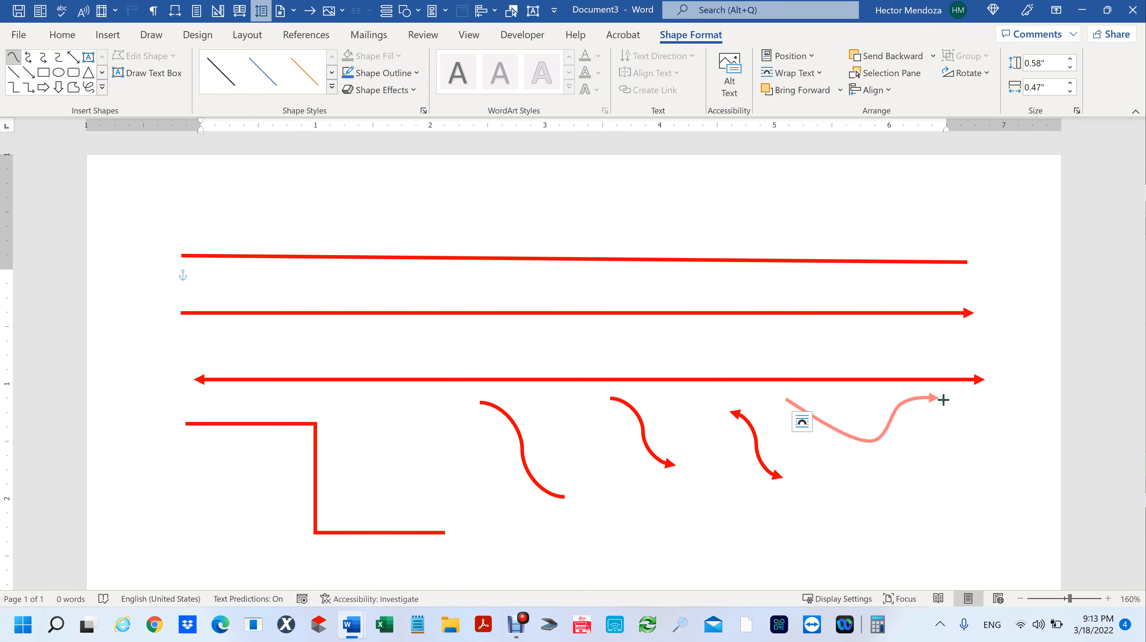
{"action": "left_click", "coordinate": [989, 444]}
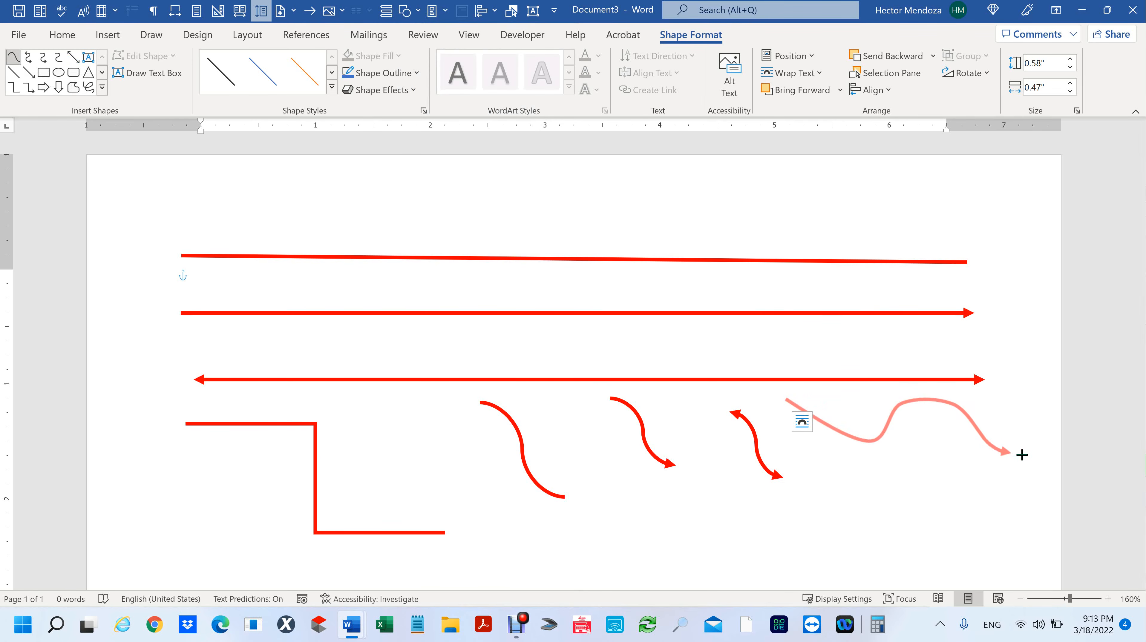
{"action": "left_click", "coordinate": [1040, 447]}
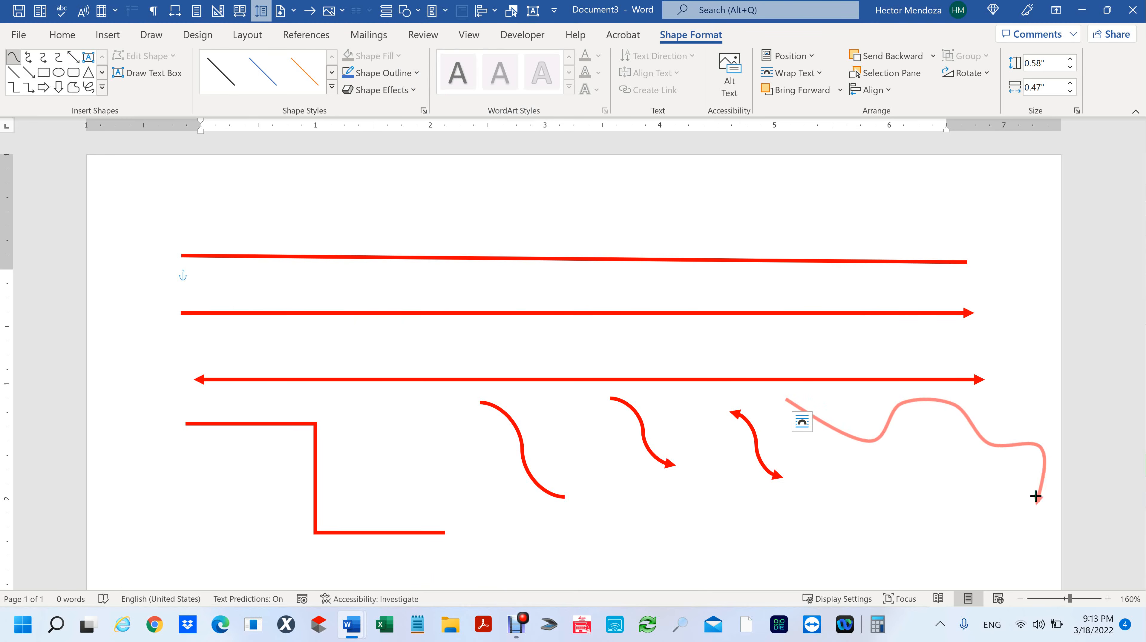
{"action": "double_click", "coordinate": [1049, 445]}
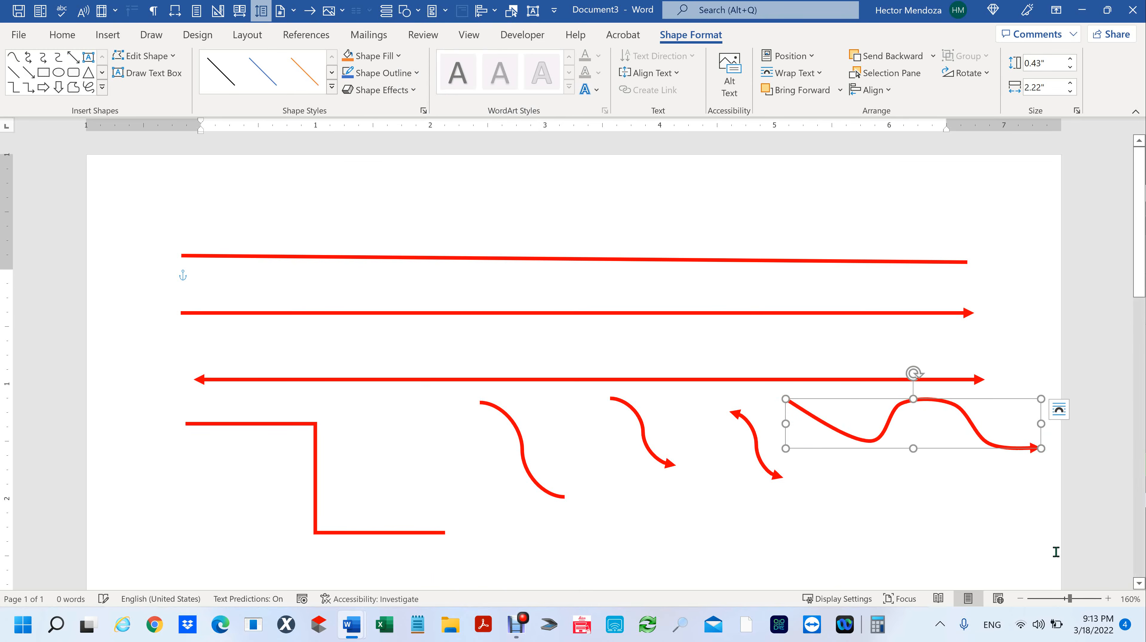
{"action": "left_click", "coordinate": [936, 538]}
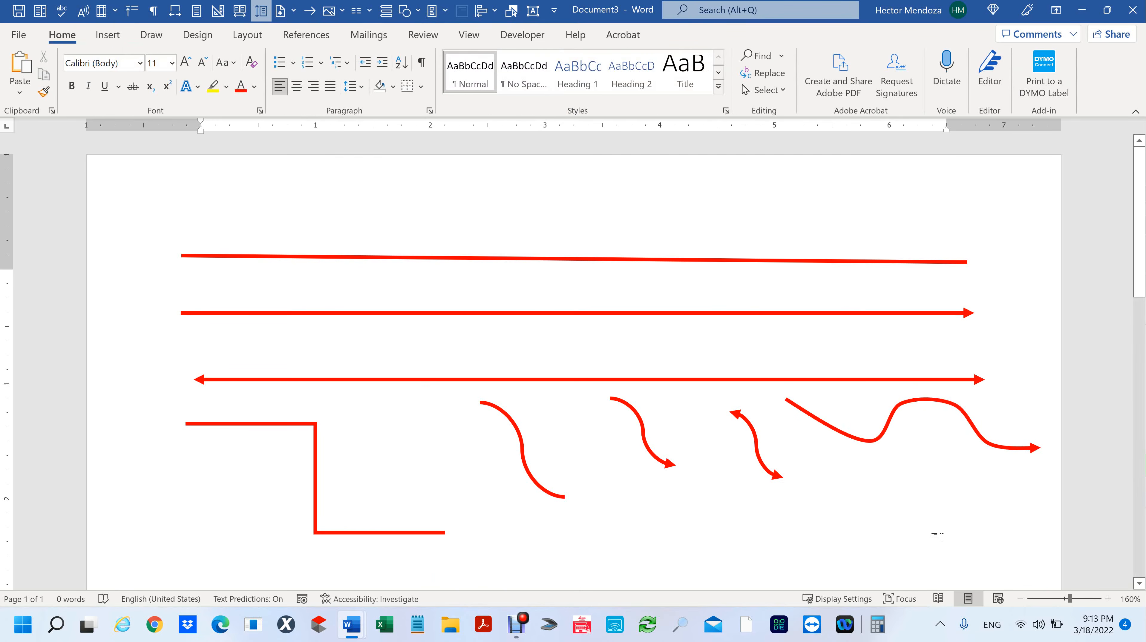
Step: Draw a closed freeform loop about 1.21" high and 3.39" wide below the curved connectors, and delete it
{"action": "scroll", "coordinate": [937, 536], "scroll_direction": "down", "scroll_amount": 3}
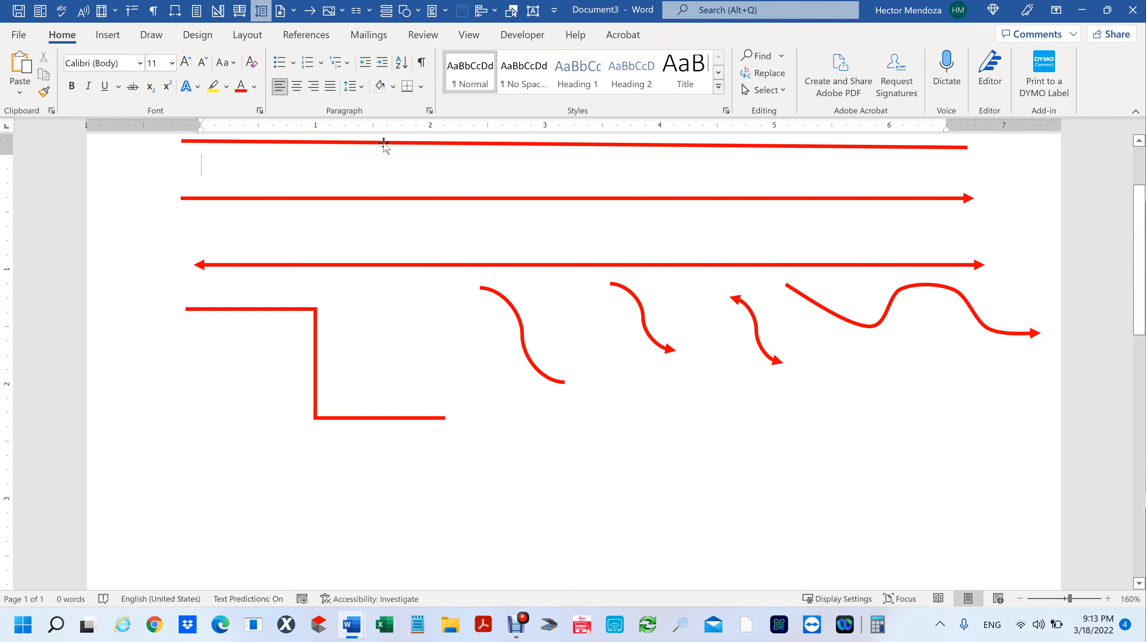
{"action": "left_click", "coordinate": [417, 13]}
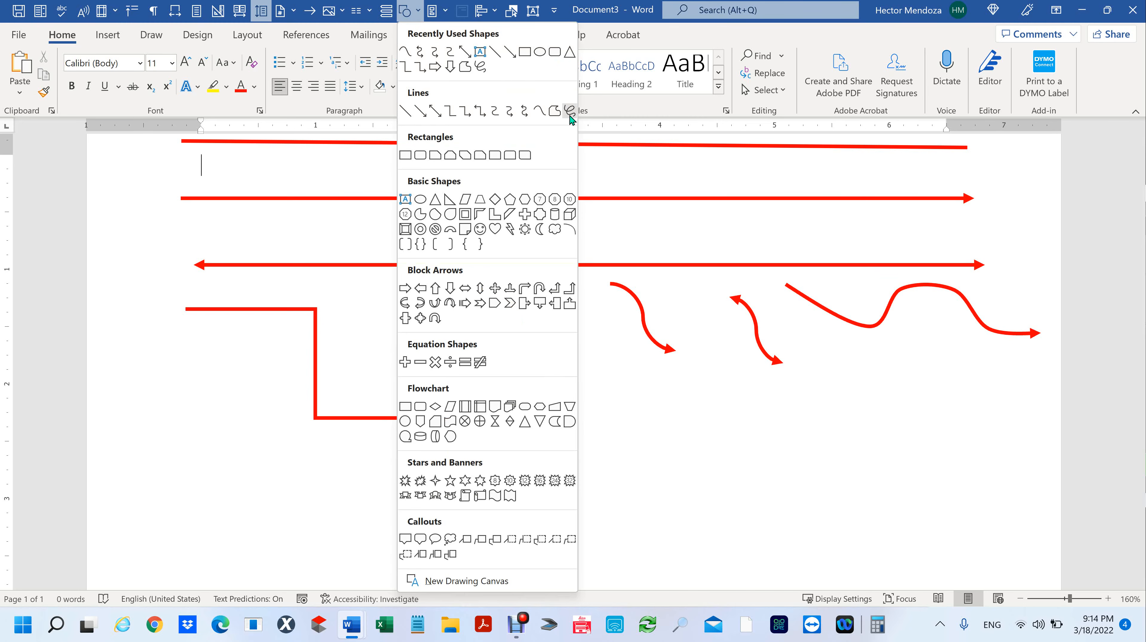
{"action": "left_click", "coordinate": [556, 116]}
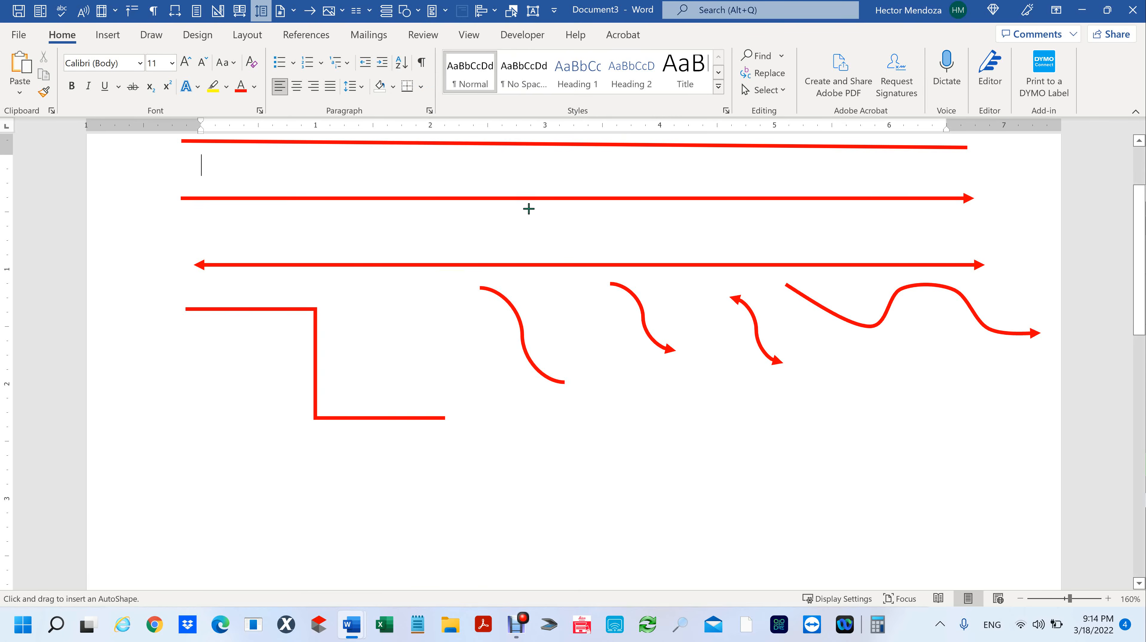
{"action": "mouse_move", "coordinate": [455, 480]}
{"action": "left_mouse_down"}
{"action": "mouse_move", "coordinate": [611, 432]}
{"action": "mouse_move", "coordinate": [734, 491]}
{"action": "mouse_move", "coordinate": [775, 532]}
{"action": "mouse_move", "coordinate": [583, 559]}
{"action": "mouse_move", "coordinate": [443, 524]}
{"action": "mouse_move", "coordinate": [465, 480]}
{"action": "left_mouse_up"}
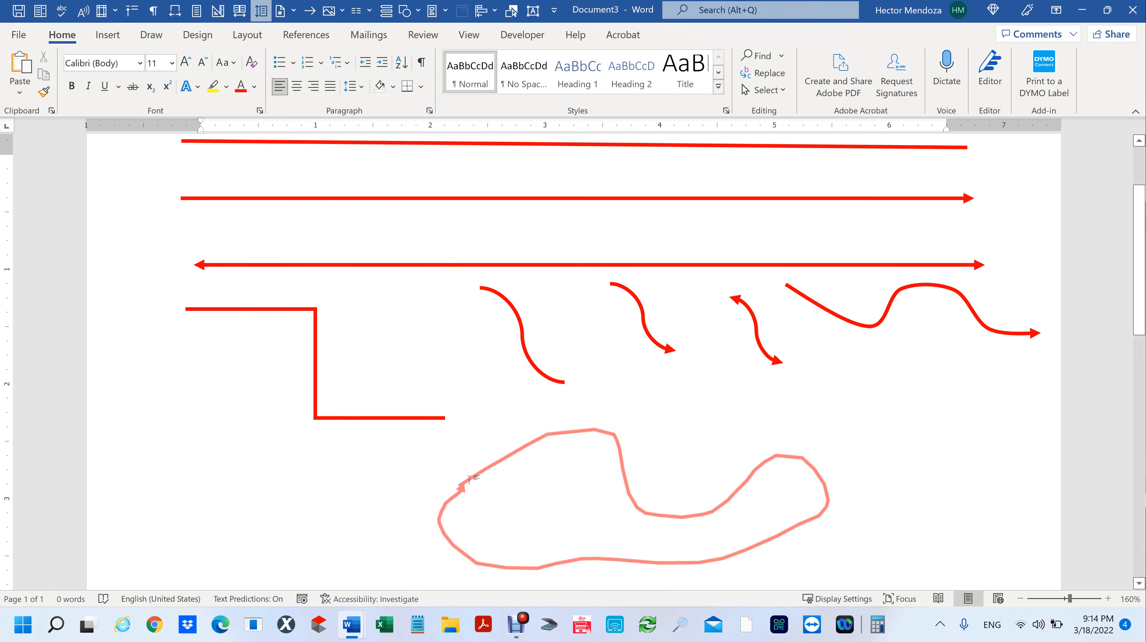
{"action": "key", "text": "Escape"}
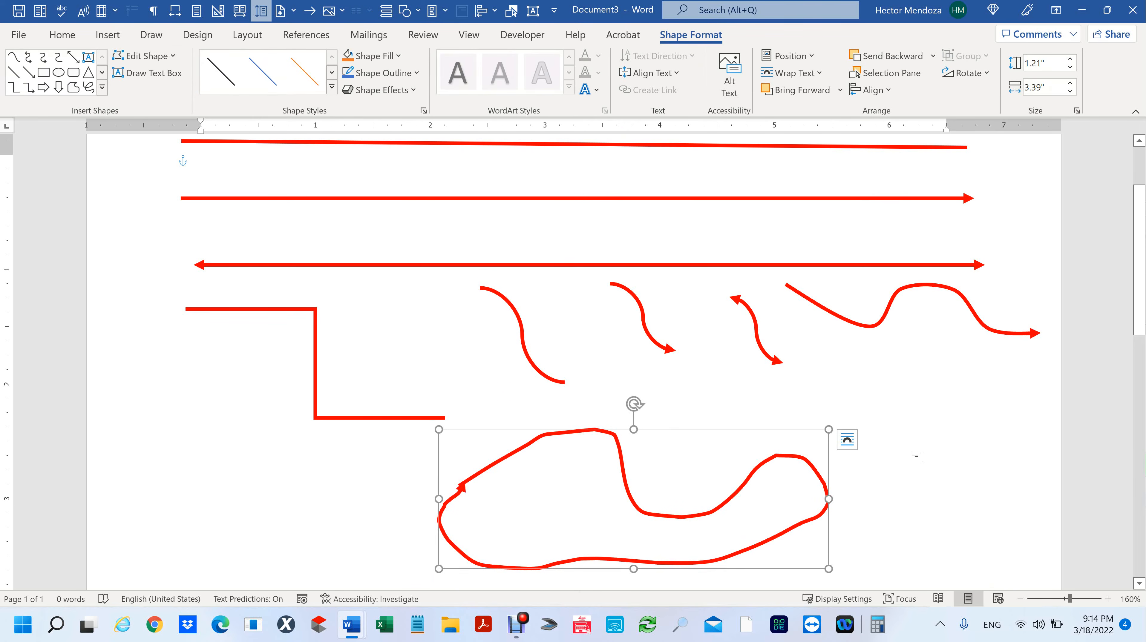
{"action": "key", "text": "Delete"}
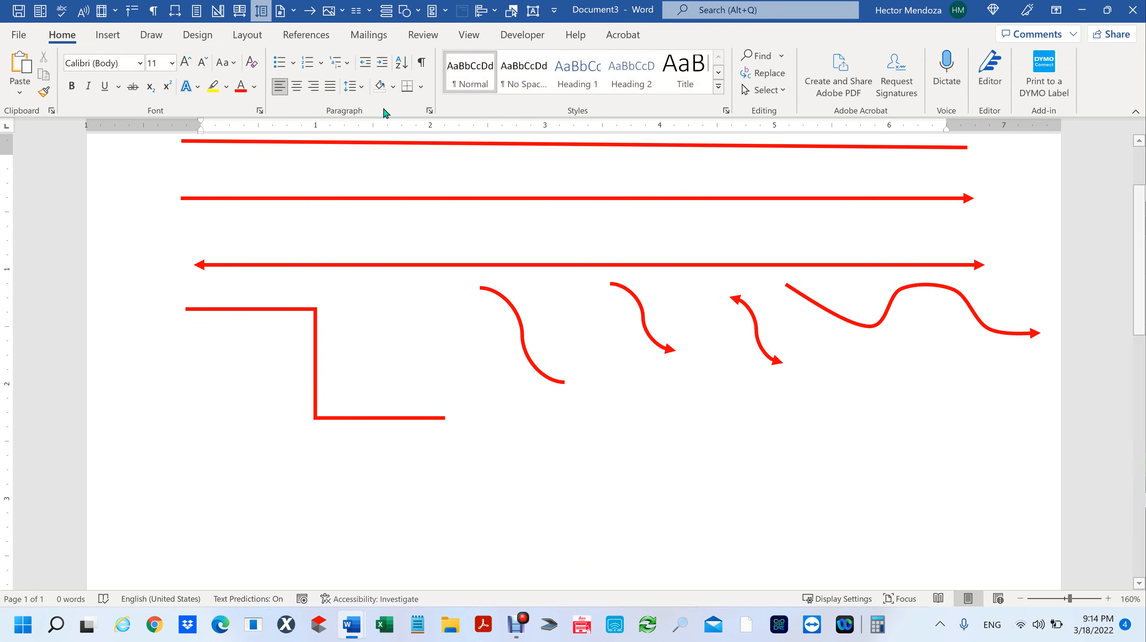
Step: Draw an open wavy line about 0.64" high and 3.15" wide below the curved connectors with the Scribble tool
{"action": "left_click", "coordinate": [417, 14]}
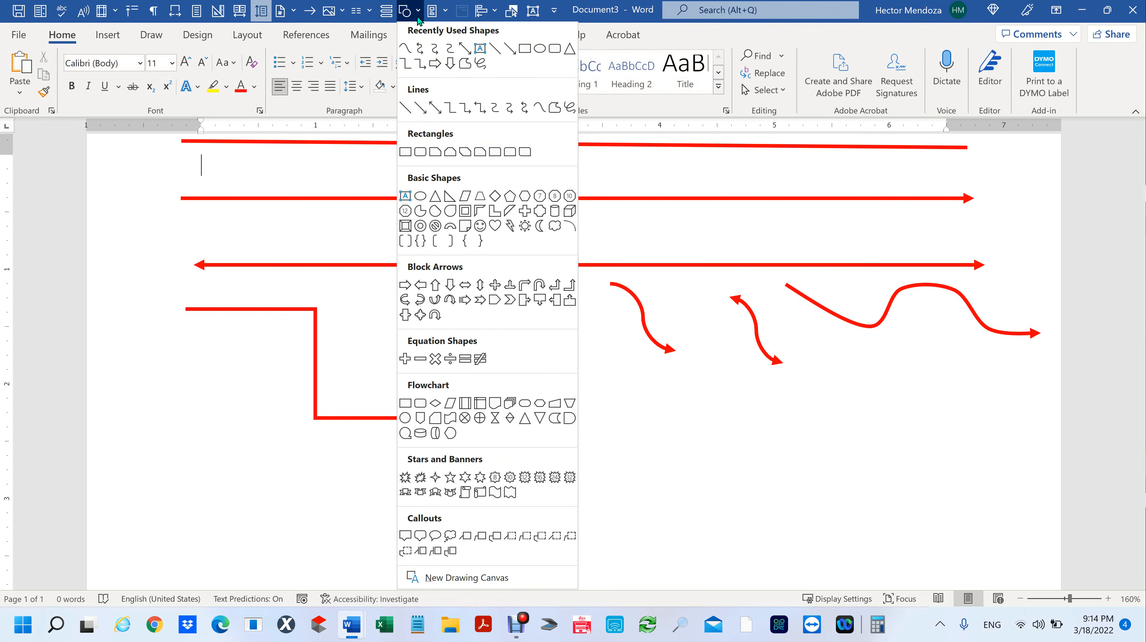
{"action": "left_click", "coordinate": [569, 115]}
{"action": "mouse_move", "coordinate": [528, 488]}
{"action": "left_mouse_down"}
{"action": "mouse_move", "coordinate": [648, 457]}
{"action": "mouse_move", "coordinate": [668, 488]}
{"action": "mouse_move", "coordinate": [714, 503]}
{"action": "mouse_move", "coordinate": [737, 457]}
{"action": "mouse_move", "coordinate": [796, 459]}
{"action": "mouse_move", "coordinate": [829, 479]}
{"action": "mouse_move", "coordinate": [888, 432]}
{"action": "left_mouse_up"}
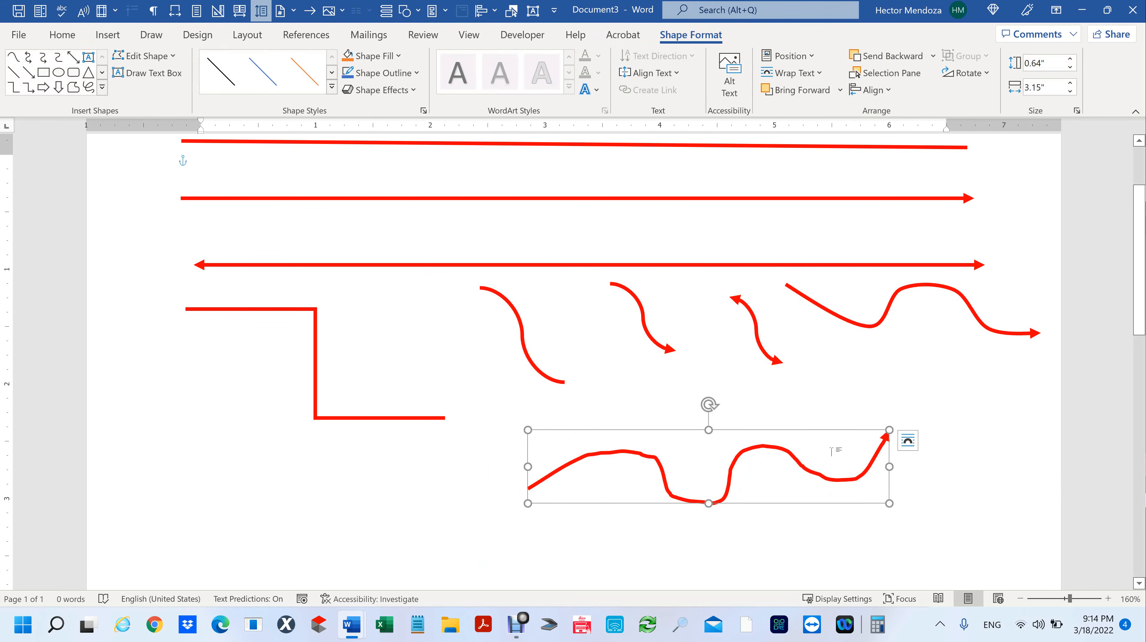
{"action": "left_click", "coordinate": [945, 469]}
Step: Open the line formatting options for the scribbled wavy line and set its begin arrow size to the smallest option
{"action": "left_click", "coordinate": [740, 452]}
{"action": "right_click", "coordinate": [730, 468]}
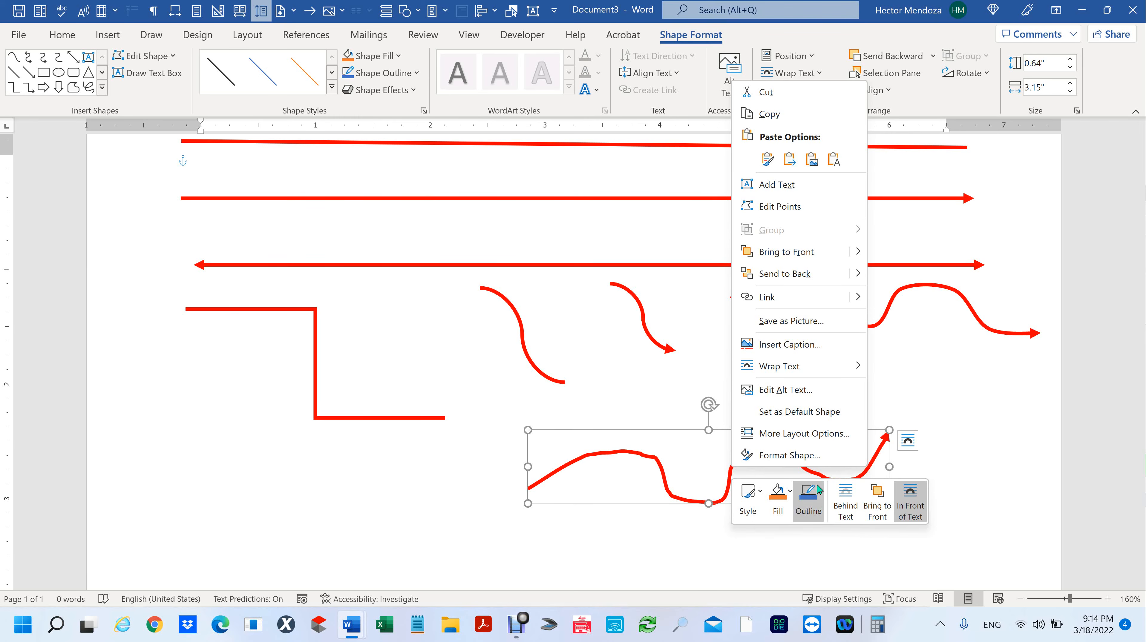
{"action": "left_click", "coordinate": [819, 493]}
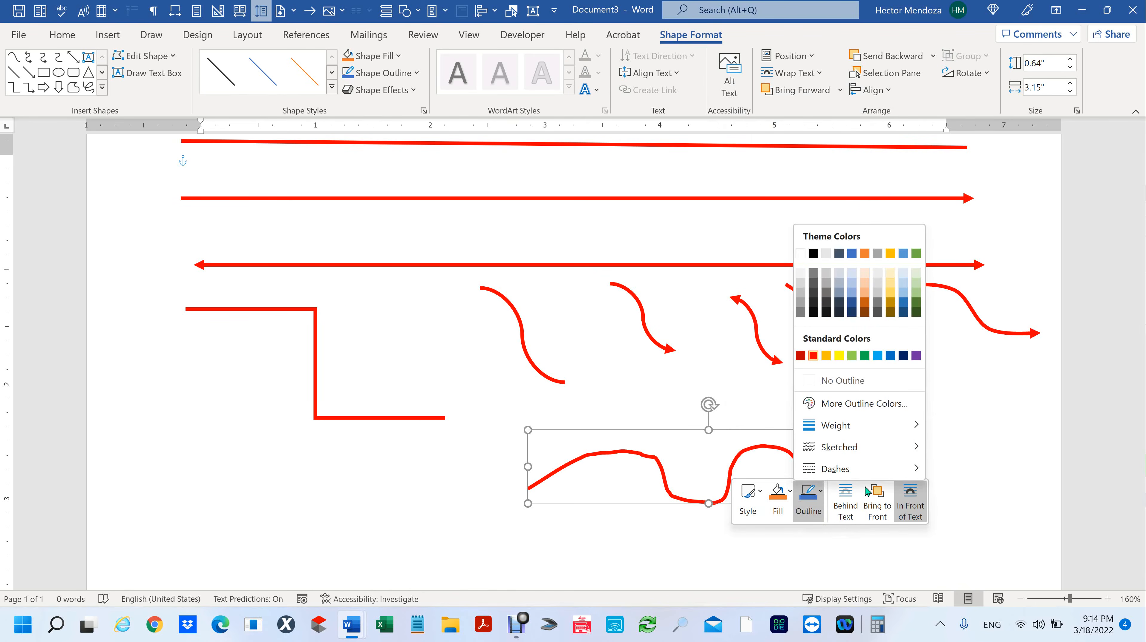
{"action": "mouse_move", "coordinate": [881, 472]}
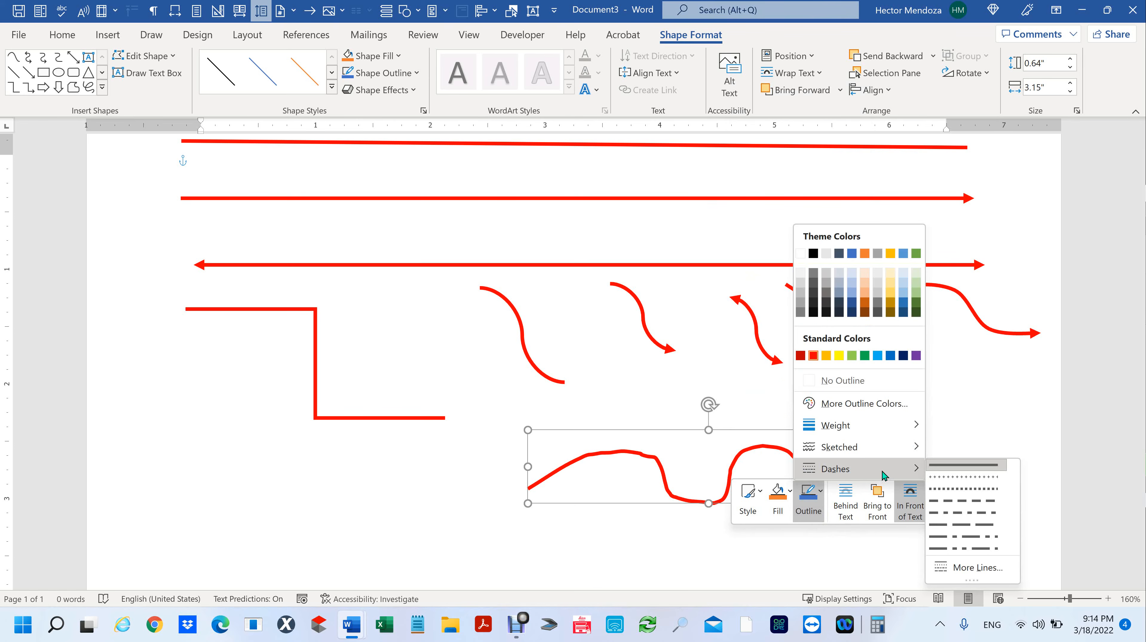
{"action": "left_click", "coordinate": [996, 567]}
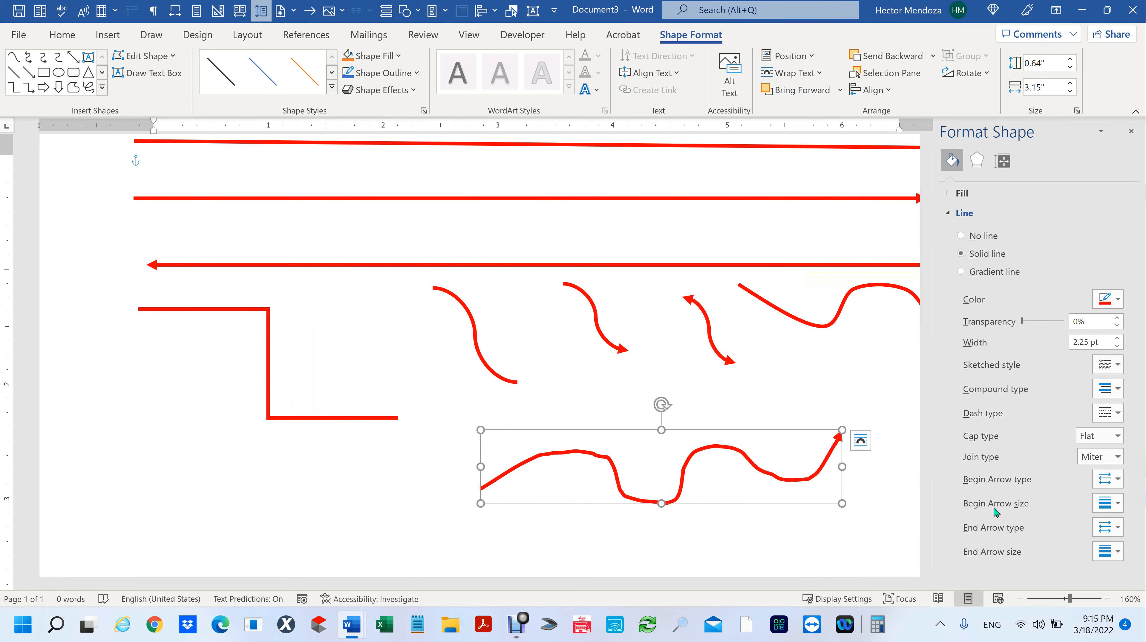
{"action": "left_click", "coordinate": [1112, 506]}
{"action": "left_click", "coordinate": [1075, 552]}
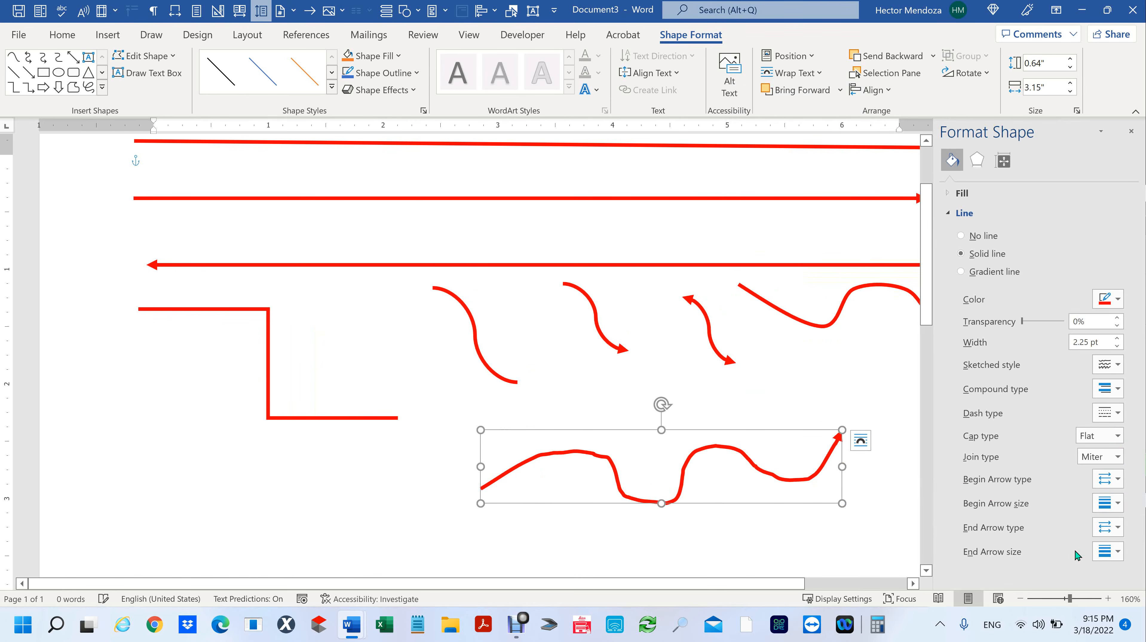
{"action": "left_click", "coordinate": [857, 513]}
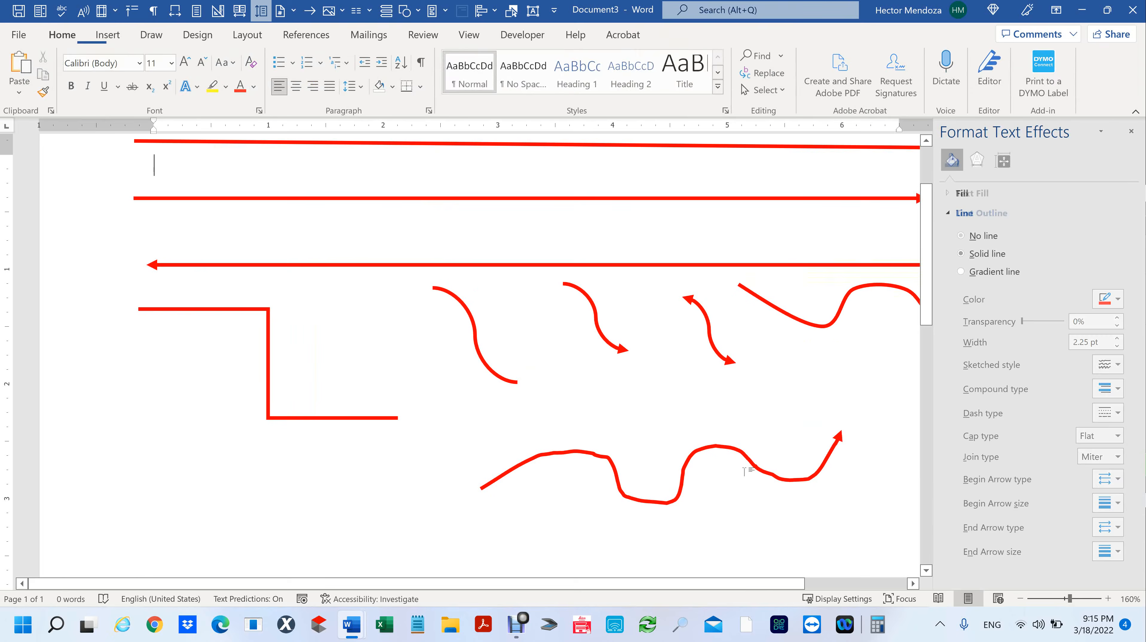
{"action": "left_click", "coordinate": [740, 455]}
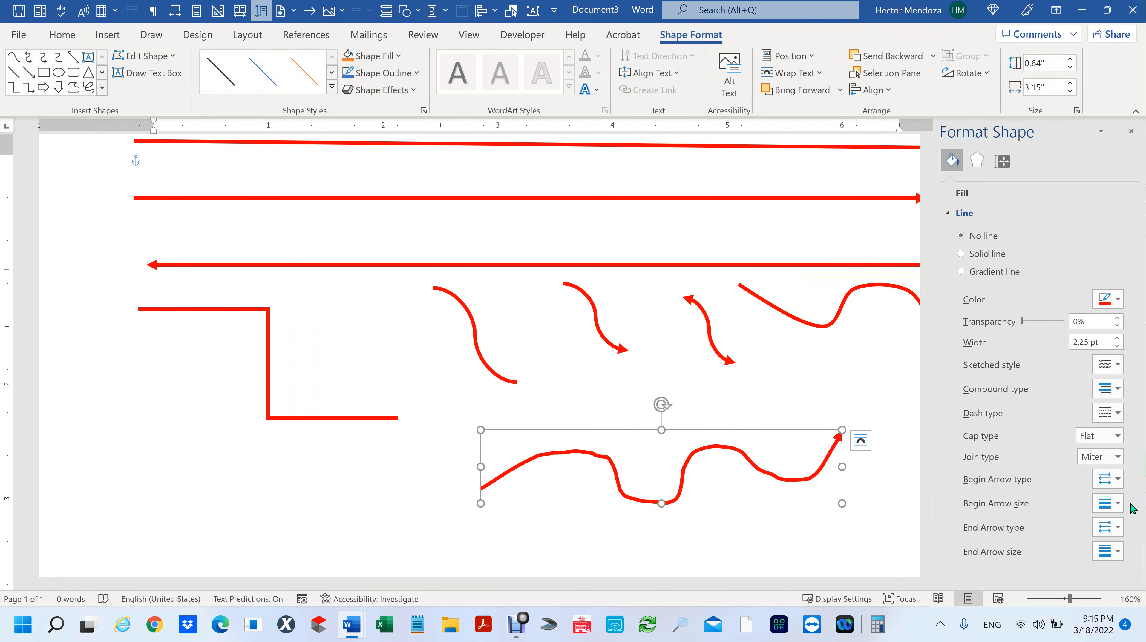
{"action": "left_click", "coordinate": [1118, 505]}
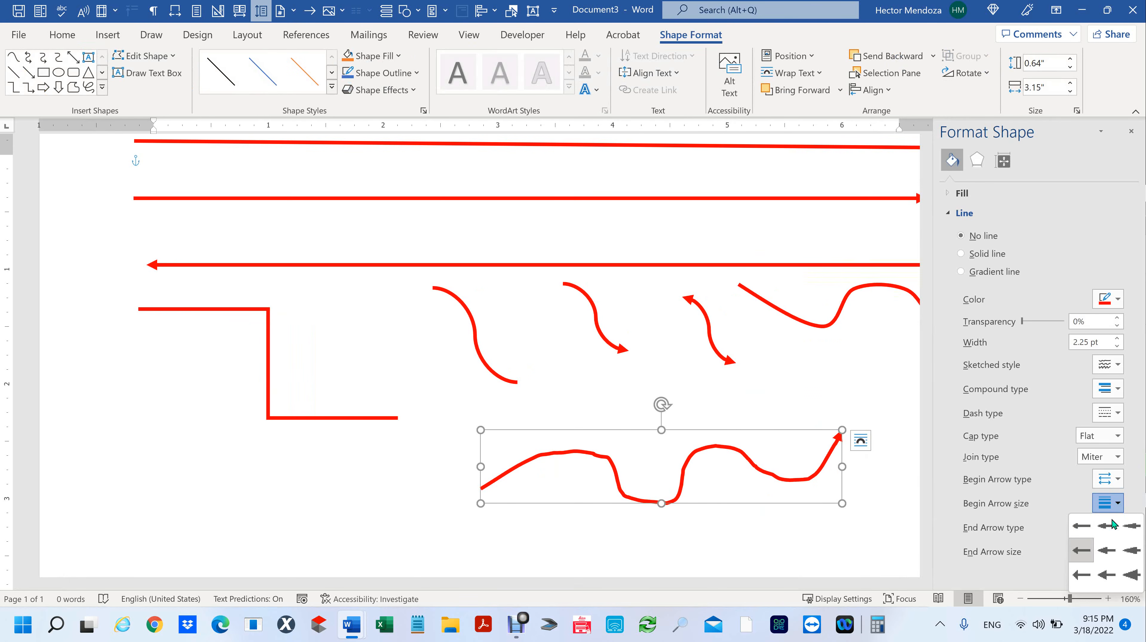
{"action": "left_click", "coordinate": [1082, 530]}
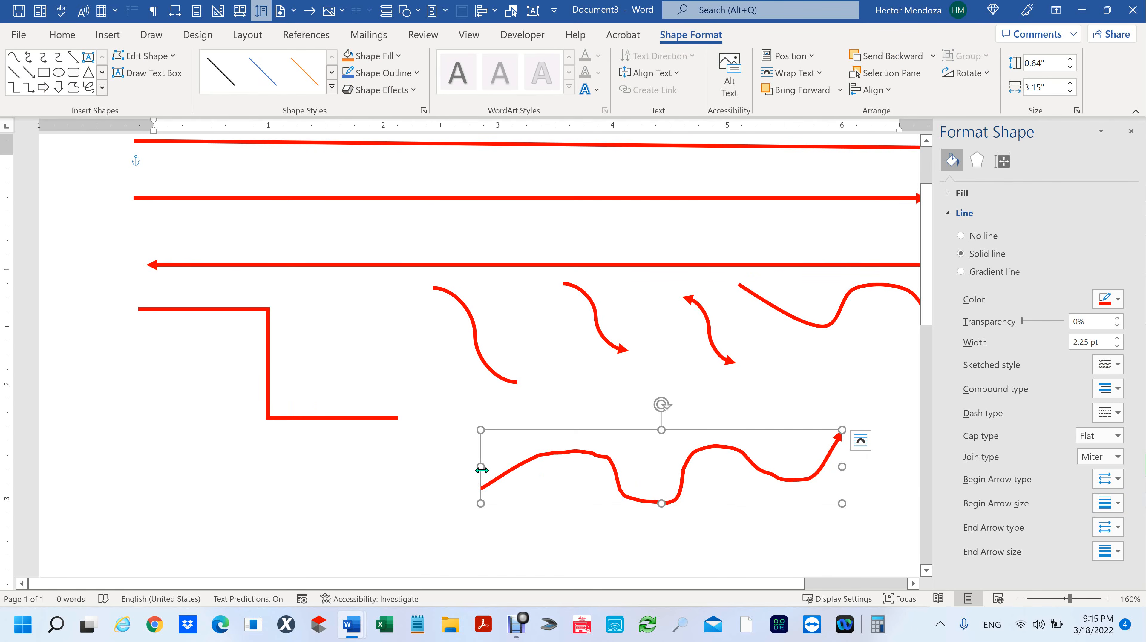
Step: Stretch the scribbled wavy line slightly to the left, and delete it
{"action": "left_click_drag", "start_coordinate": [481, 467], "coordinate": [454, 467]}
{"action": "left_click", "coordinate": [429, 497]}
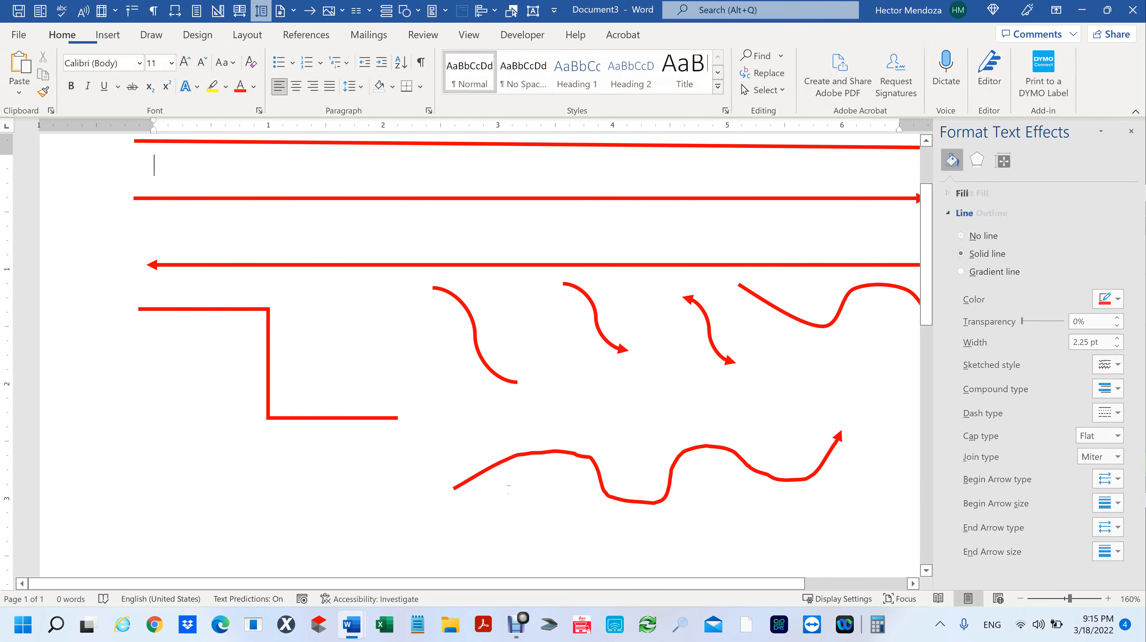
{"action": "left_click", "coordinate": [530, 468]}
{"action": "key", "text": "Delete"}
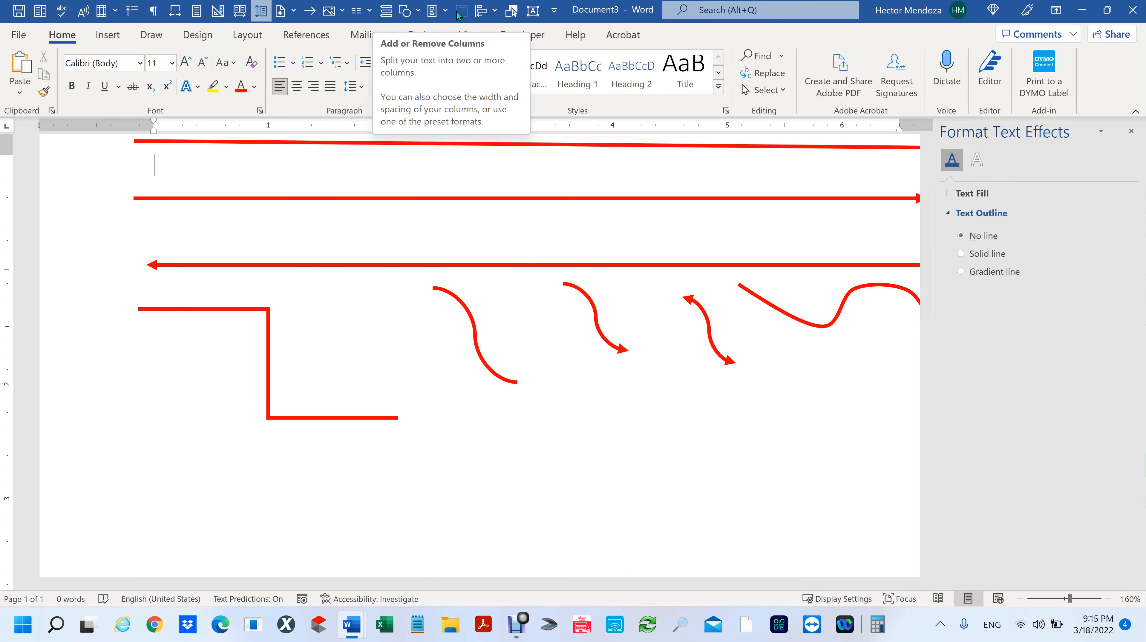
Step: Draw an open wave about 0.85" high and 2.07" wide below the curved connectors with the Scribble tool
{"action": "left_click", "coordinate": [418, 10]}
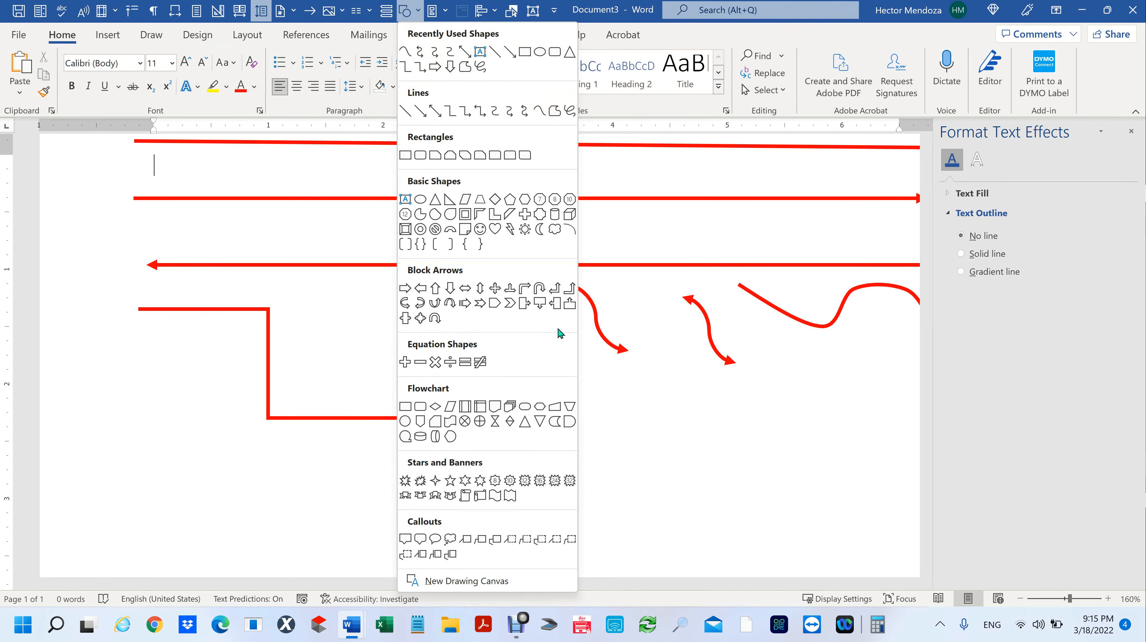
{"action": "left_click", "coordinate": [569, 110]}
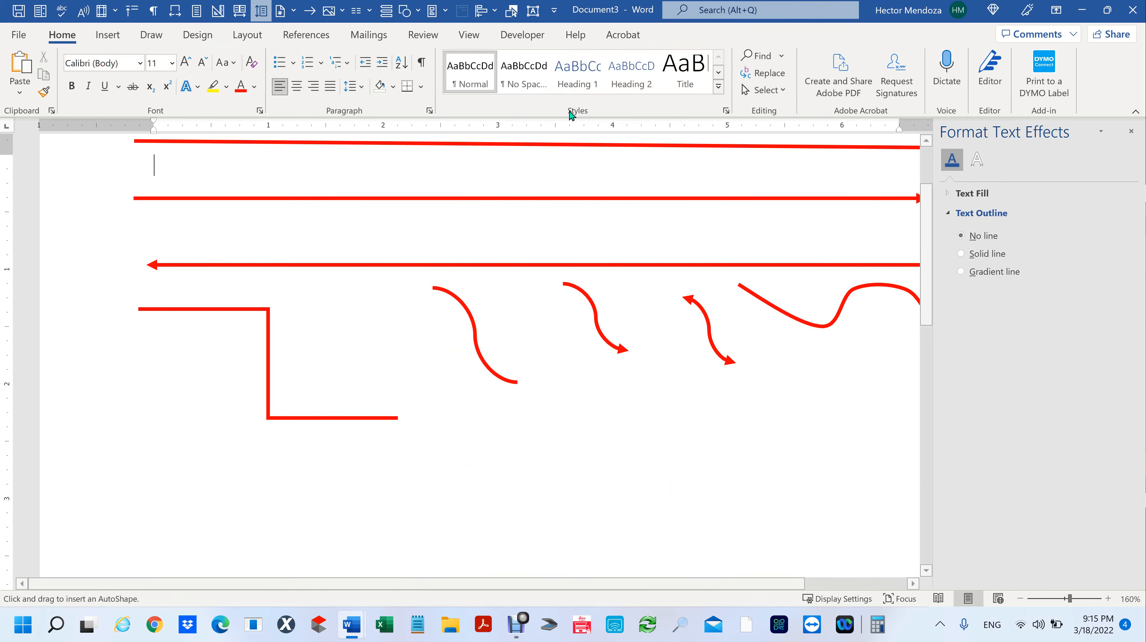
{"action": "mouse_move", "coordinate": [453, 495]}
{"action": "left_mouse_down"}
{"action": "mouse_move", "coordinate": [504, 427]}
{"action": "mouse_move", "coordinate": [634, 517]}
{"action": "mouse_move", "coordinate": [690, 423]}
{"action": "left_mouse_up"}
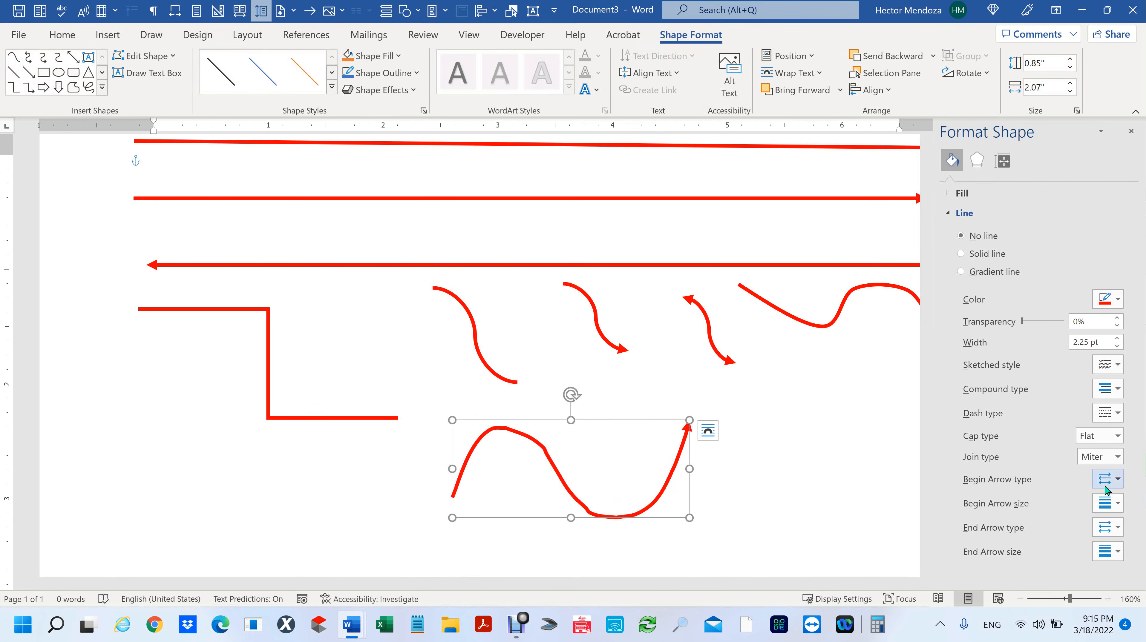
Step: Give the scribbled wave a solid arrowhead at its beginning and remove the arrowhead from its end
{"action": "left_click", "coordinate": [1118, 485]}
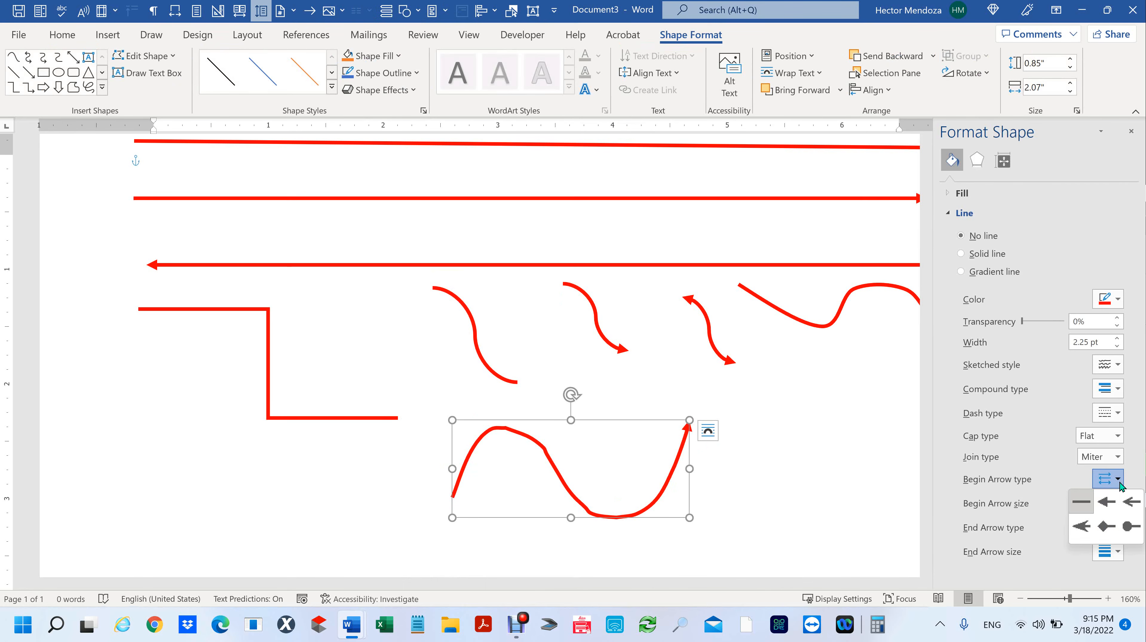
{"action": "left_click", "coordinate": [1113, 506]}
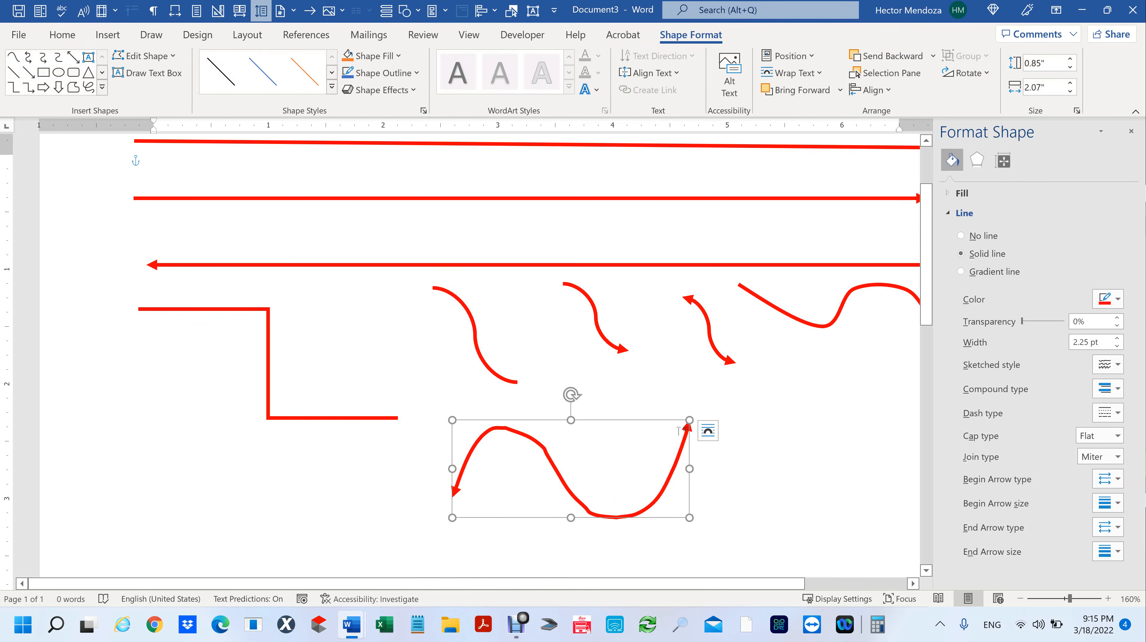
{"action": "left_click", "coordinate": [1118, 527]}
{"action": "left_click", "coordinate": [1085, 549]}
{"action": "left_click", "coordinate": [801, 494]}
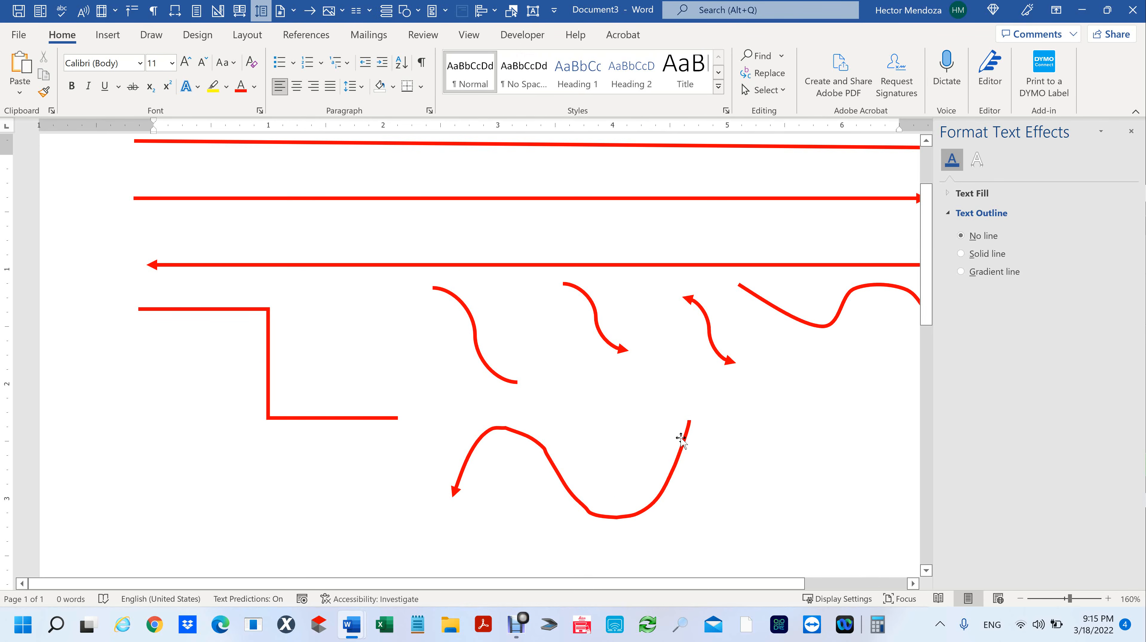
Step: Edit the points of the scribbled wave, reshaping its crest and adding bumps along its middle descending section
{"action": "scroll", "coordinate": [681, 436], "scroll_direction": "down", "scroll_amount": 5}
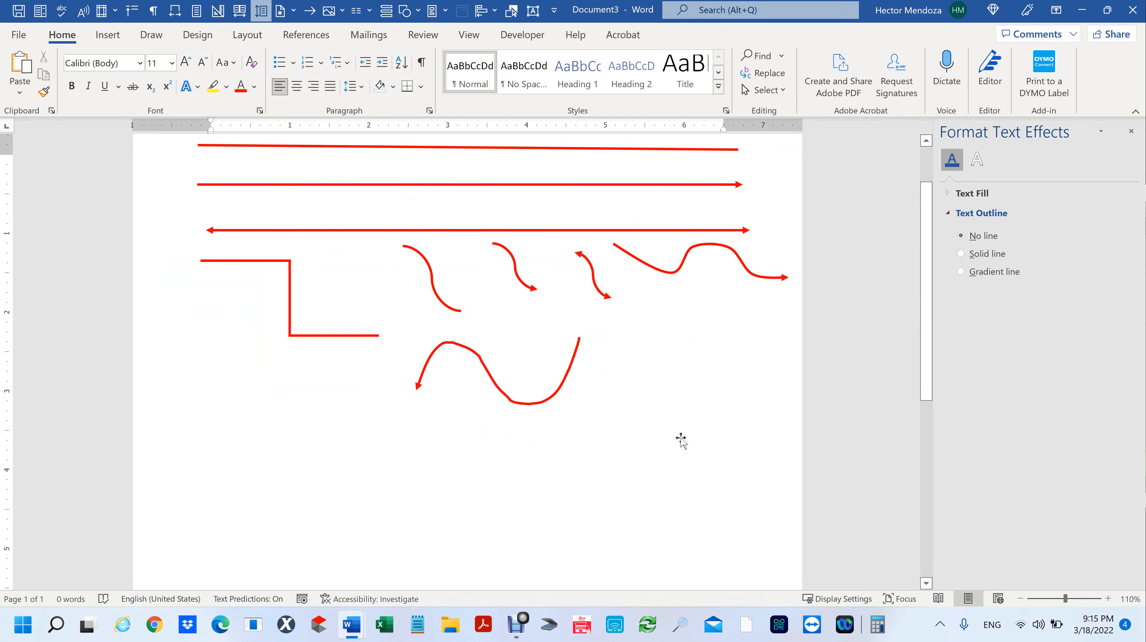
{"action": "left_click", "coordinate": [502, 391]}
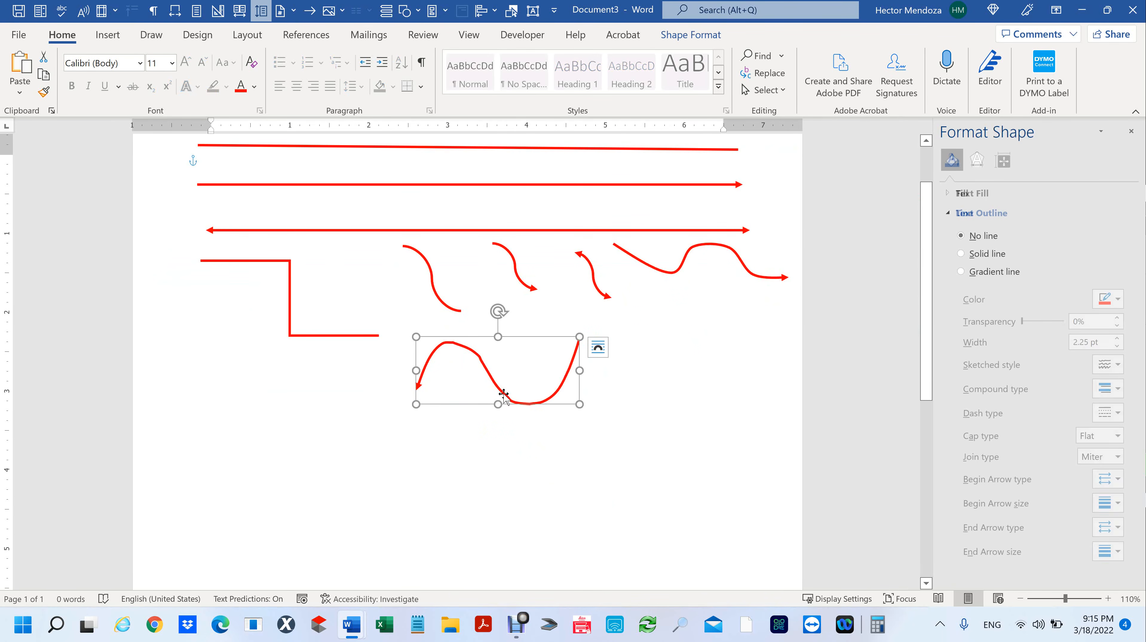
{"action": "right_click", "coordinate": [502, 391]}
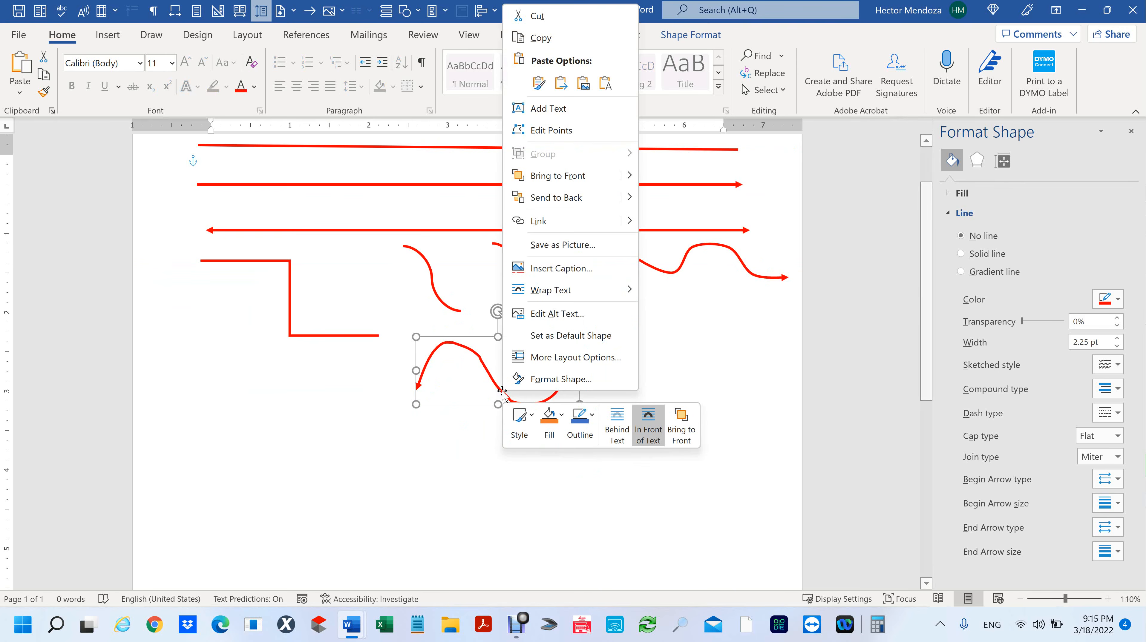
{"action": "left_click", "coordinate": [564, 133]}
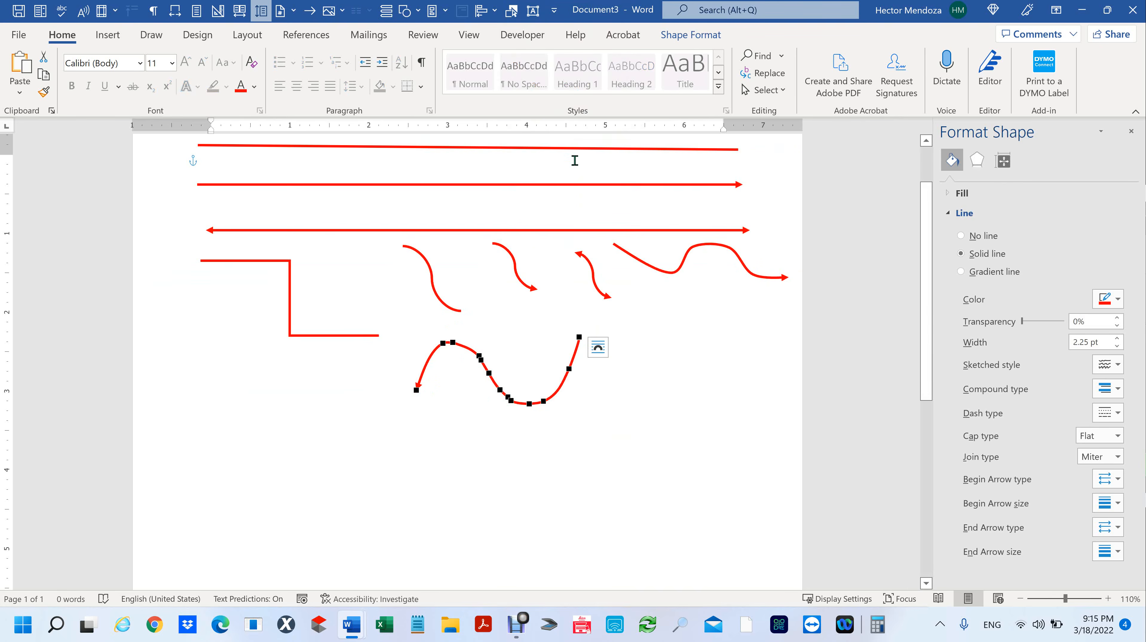
{"action": "scroll", "coordinate": [558, 472], "scroll_direction": "up", "scroll_amount": 11}
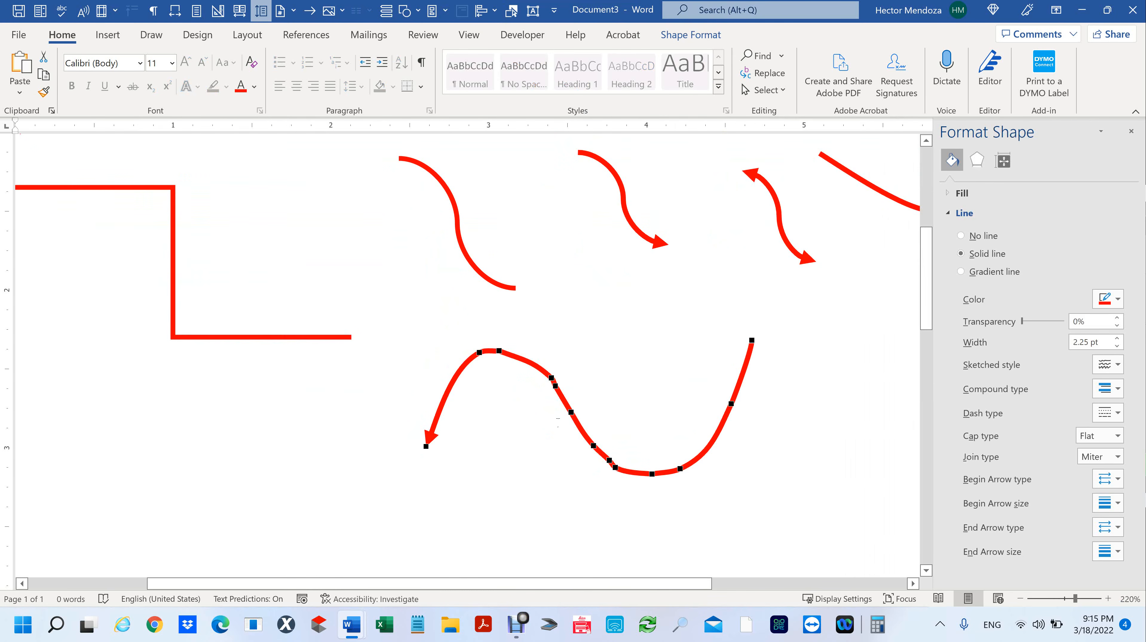
{"action": "left_click_drag", "start_coordinate": [502, 351], "coordinate": [519, 343]}
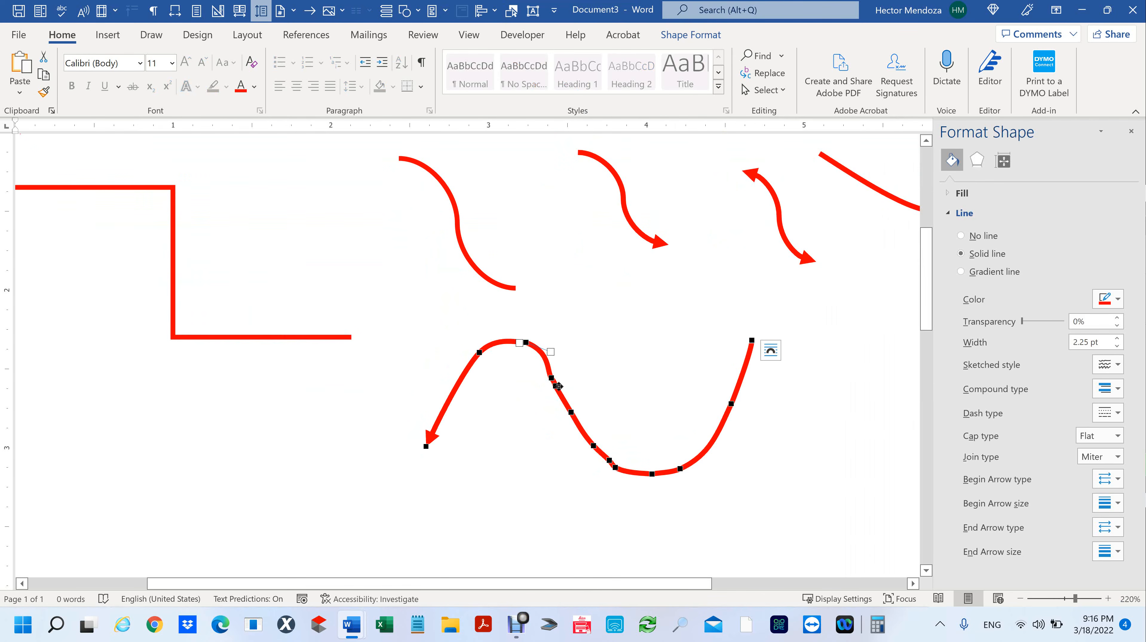
{"action": "left_click_drag", "start_coordinate": [560, 389], "coordinate": [571, 403]}
{"action": "left_click_drag", "start_coordinate": [596, 447], "coordinate": [577, 439]}
{"action": "left_click_drag", "start_coordinate": [564, 398], "coordinate": [563, 390]}
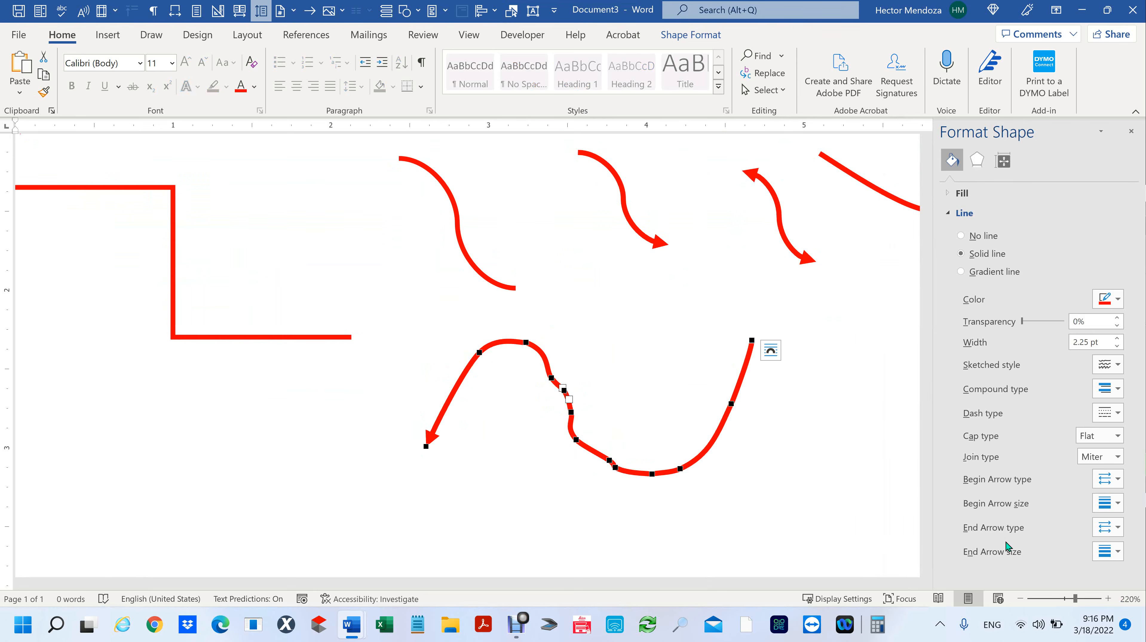
{"action": "left_click", "coordinate": [770, 530]}
{"action": "scroll", "coordinate": [770, 530], "scroll_direction": "down", "scroll_amount": 10}
{"action": "scroll", "coordinate": [660, 481], "scroll_direction": "down", "scroll_amount": 3}
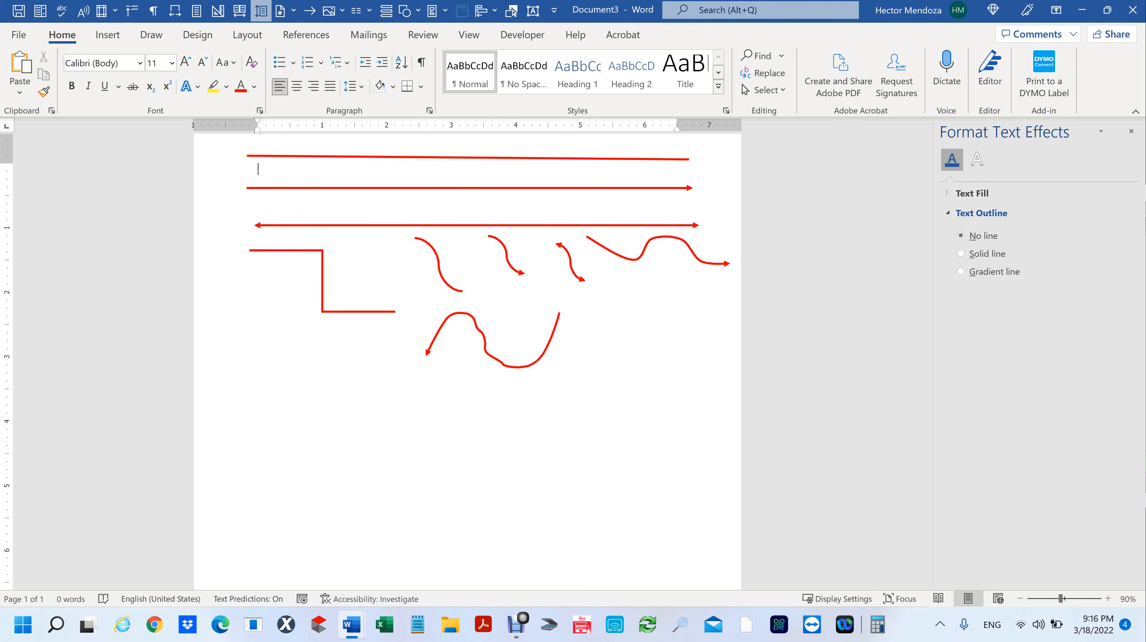
Step: Copy the uppermost straight line and the single-headed arrow to below the scribbled wave, and shift the straight copy slightly up
{"action": "left_click", "coordinate": [492, 157]}
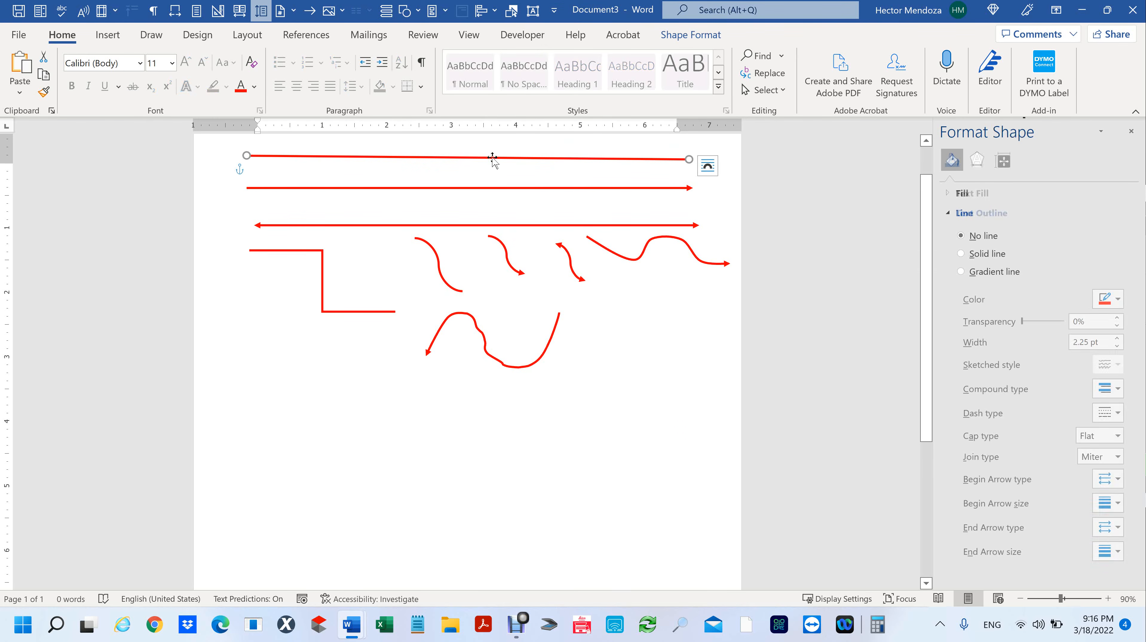
{"action": "left_click", "coordinate": [489, 188], "text": "ctrl"}
{"action": "left_click_drag", "start_coordinate": [489, 188], "coordinate": [499, 463]}
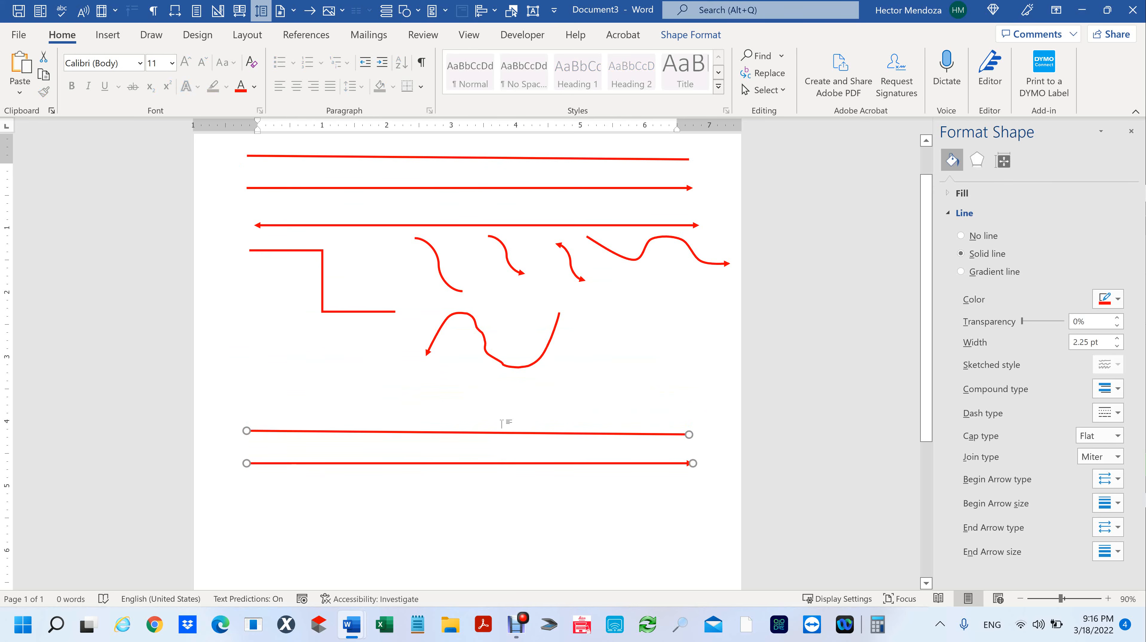
{"action": "left_click", "coordinate": [569, 472]}
{"action": "left_click", "coordinate": [555, 432]}
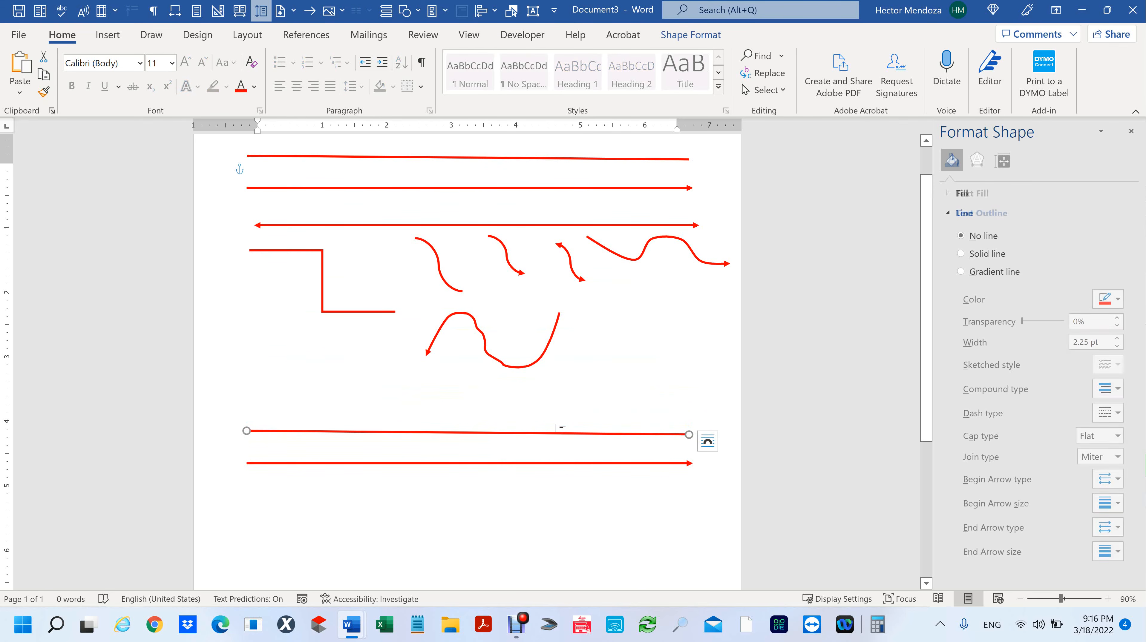
{"action": "left_click_drag", "start_coordinate": [556, 433], "coordinate": [562, 420]}
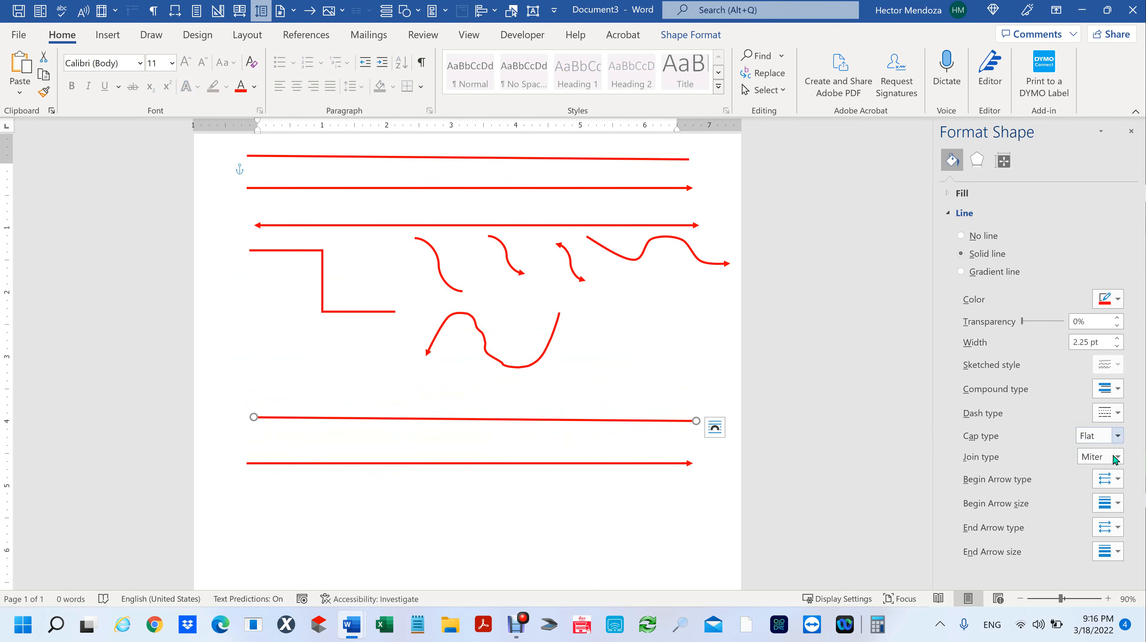
Step: Set the copied straight line's compound type to triple and its width to 10.5 pt
{"action": "left_click", "coordinate": [1117, 389]}
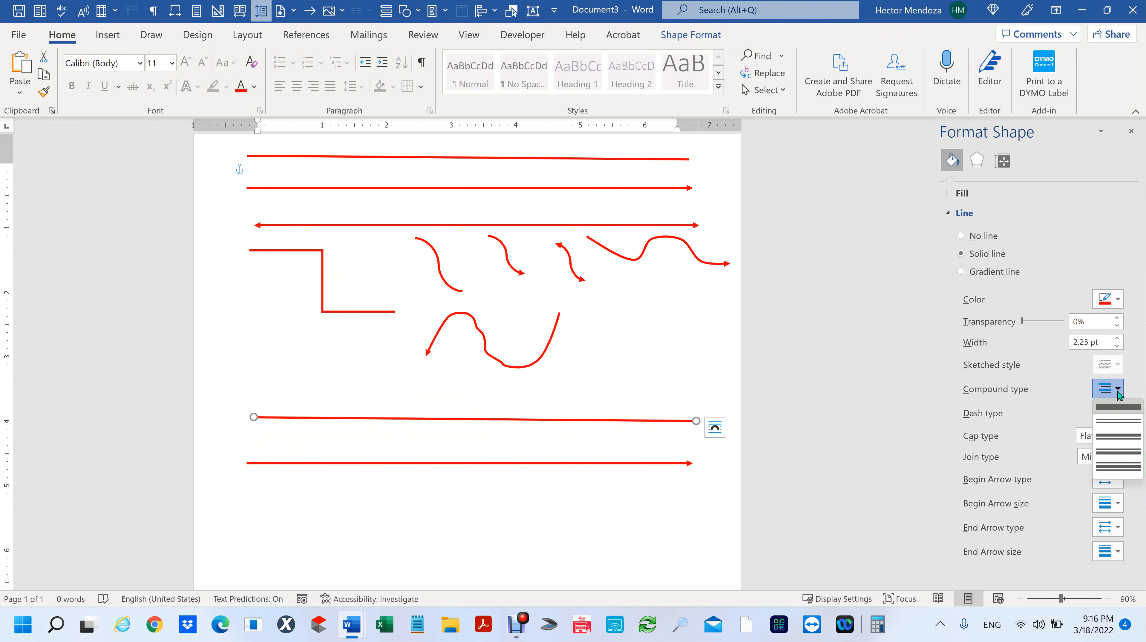
{"action": "left_click", "coordinate": [1116, 468]}
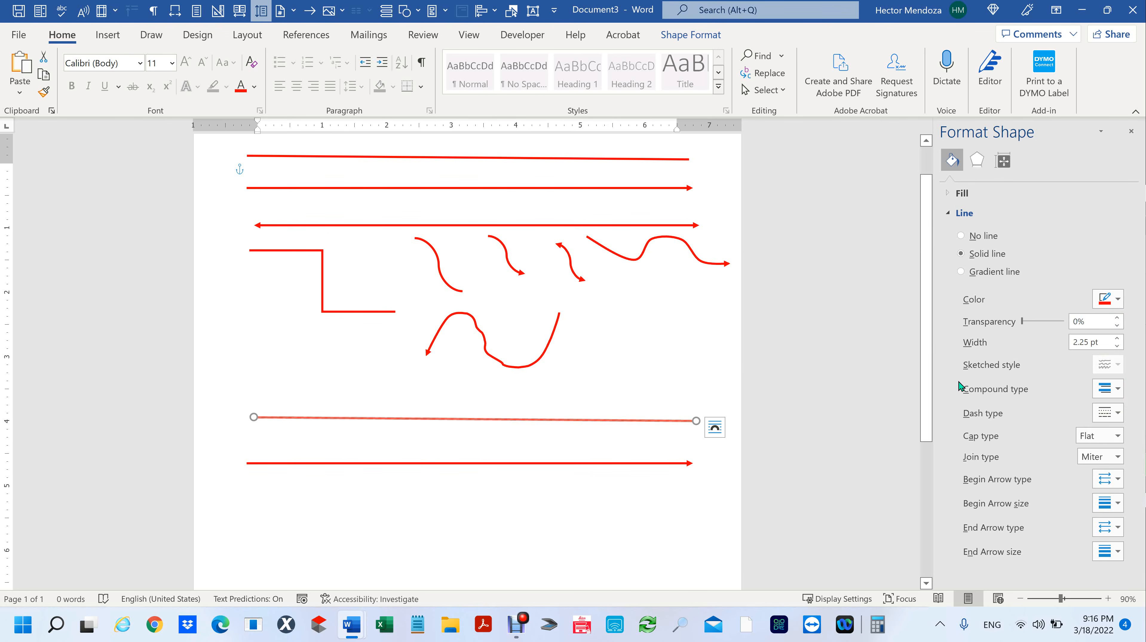
{"action": "left_click", "coordinate": [1120, 339]}
{"action": "left_click_drag", "start_coordinate": [1119, 339], "coordinate": [1120, 339]}
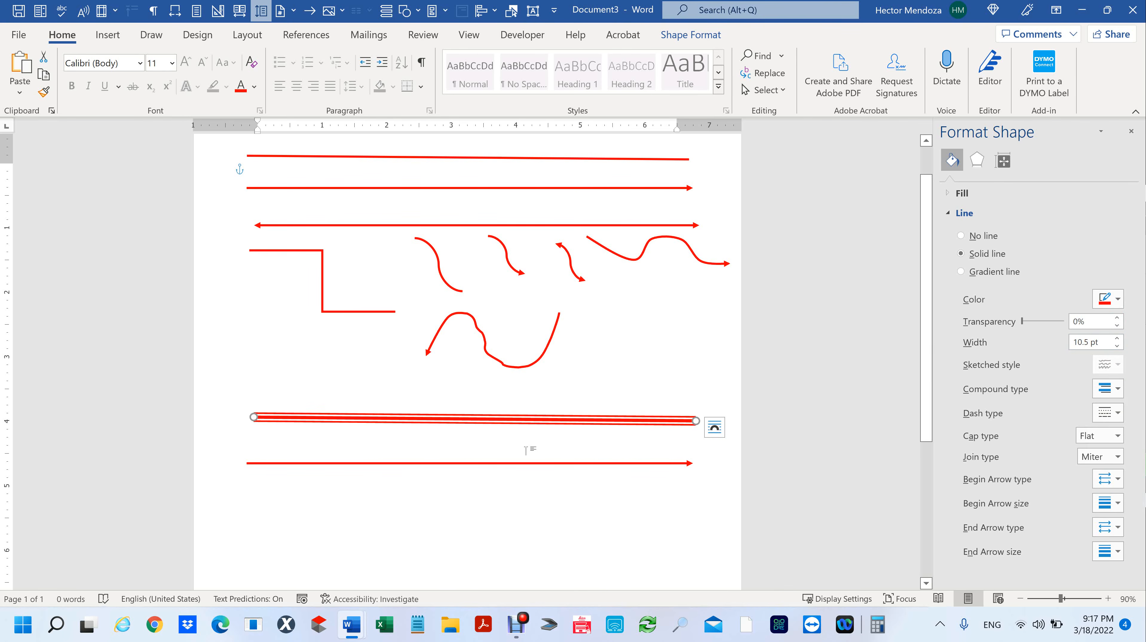
{"action": "scroll", "coordinate": [525, 450], "scroll_direction": "up", "scroll_amount": 10}
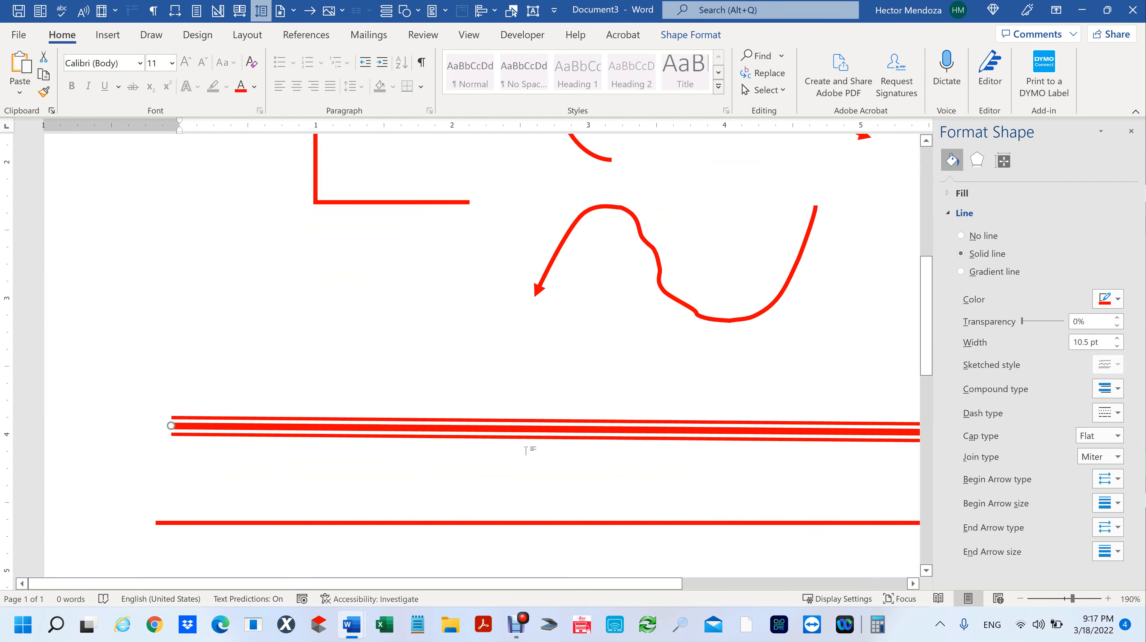
{"action": "scroll", "coordinate": [525, 450], "scroll_direction": "down", "scroll_amount": 7, "text": "ctrl"}
Step: Give the triple line a solid arrowhead at its beginning and an oval at its end
{"action": "left_click", "coordinate": [621, 434]}
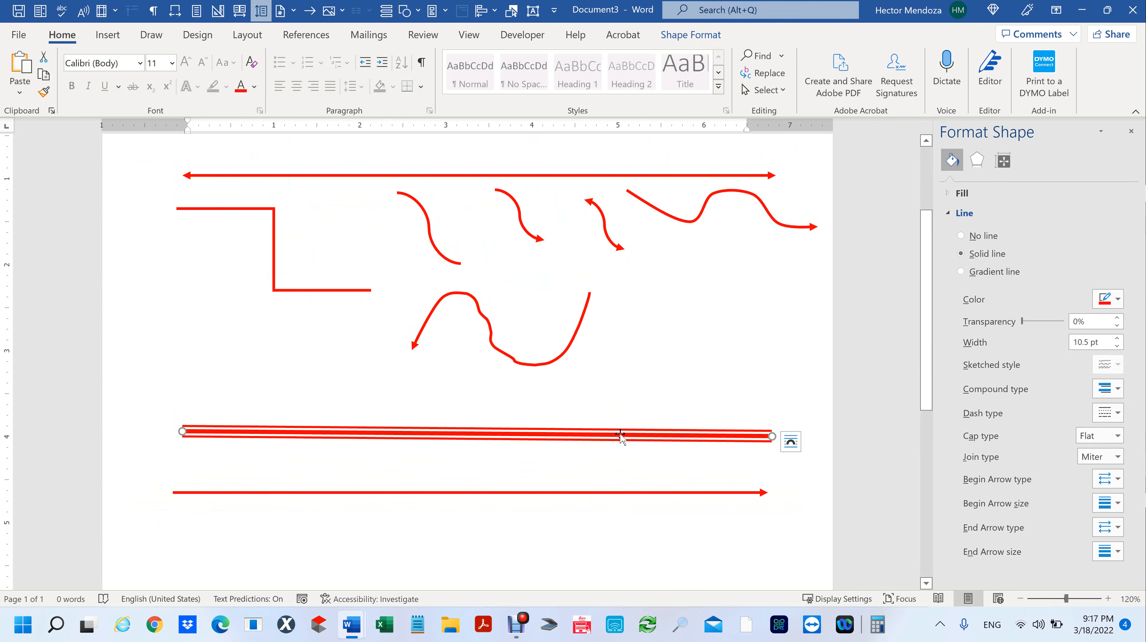
{"action": "left_click", "coordinate": [1107, 479]}
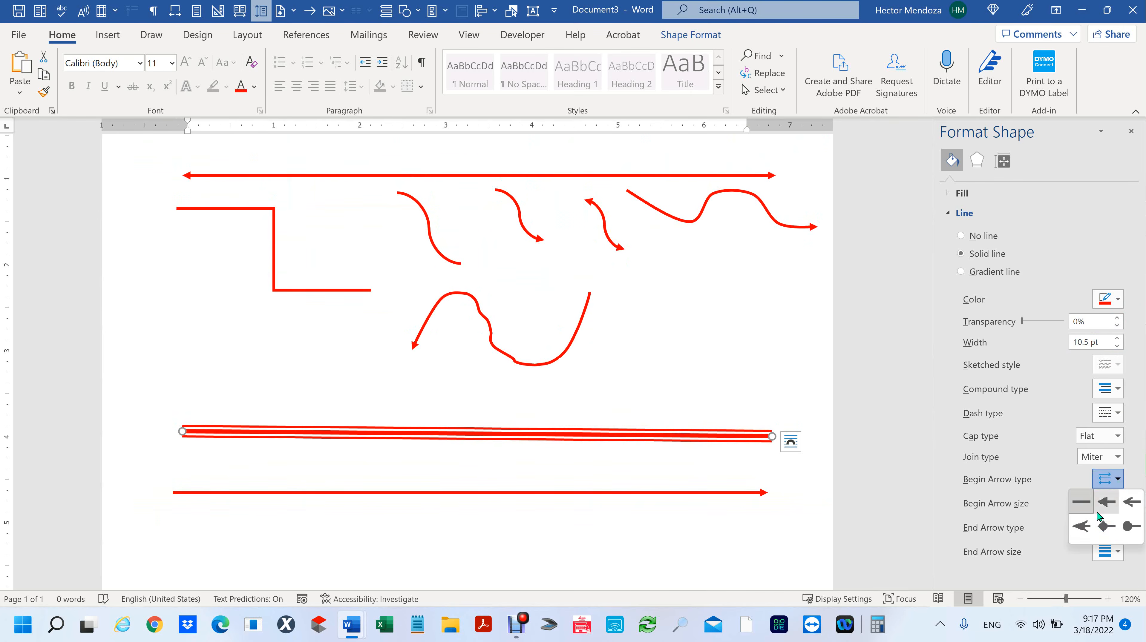
{"action": "left_click", "coordinate": [1109, 506]}
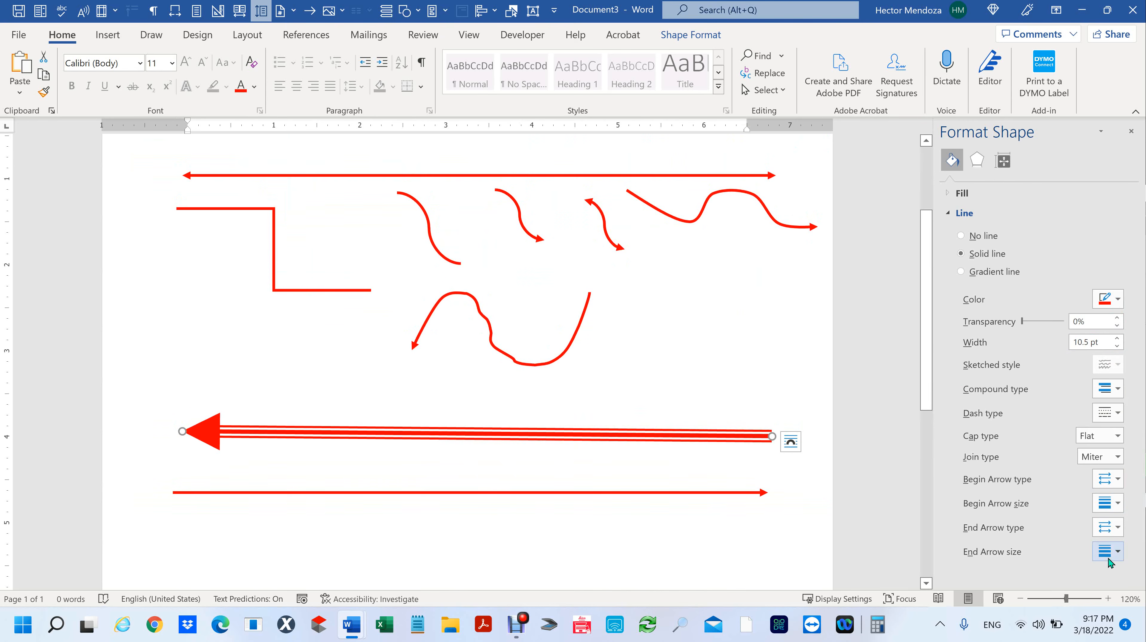
{"action": "left_click", "coordinate": [1107, 527]}
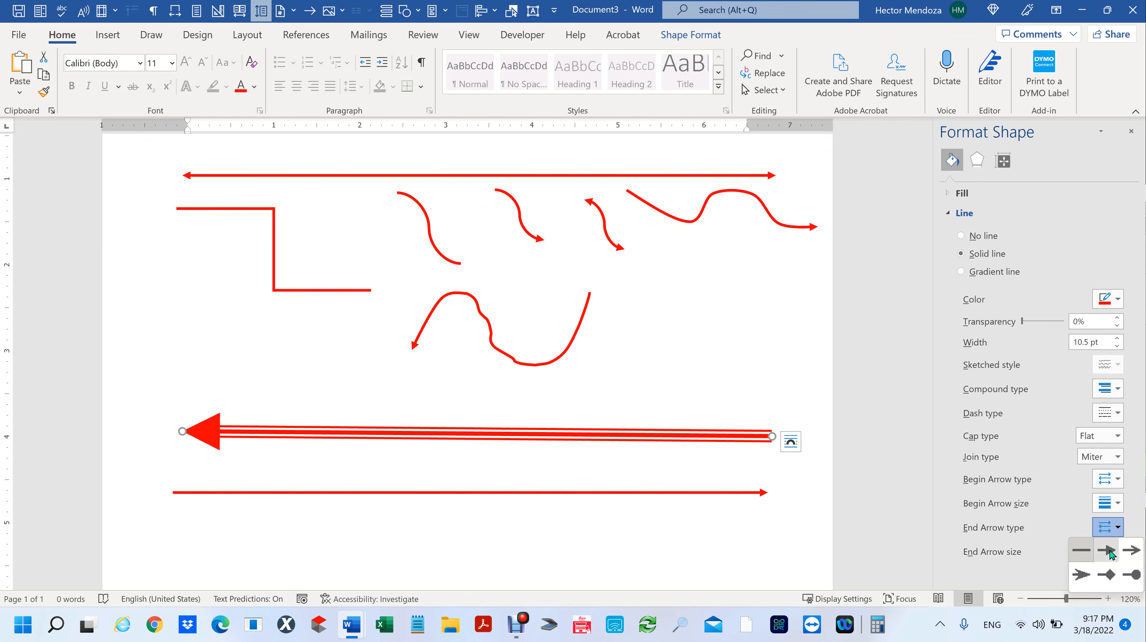
{"action": "left_click", "coordinate": [1109, 552]}
{"action": "left_click", "coordinate": [1117, 527]}
{"action": "left_click", "coordinate": [1131, 575]}
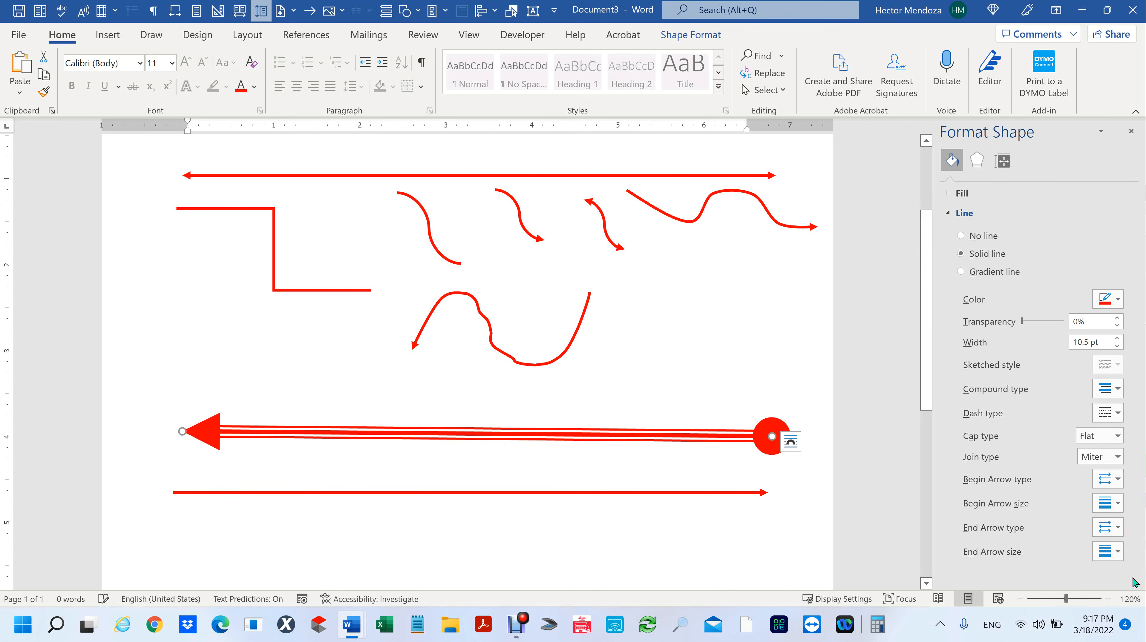
{"action": "left_click", "coordinate": [652, 541]}
{"action": "scroll", "coordinate": [621, 488], "scroll_direction": "down", "scroll_amount": 3, "text": "ctrl"}
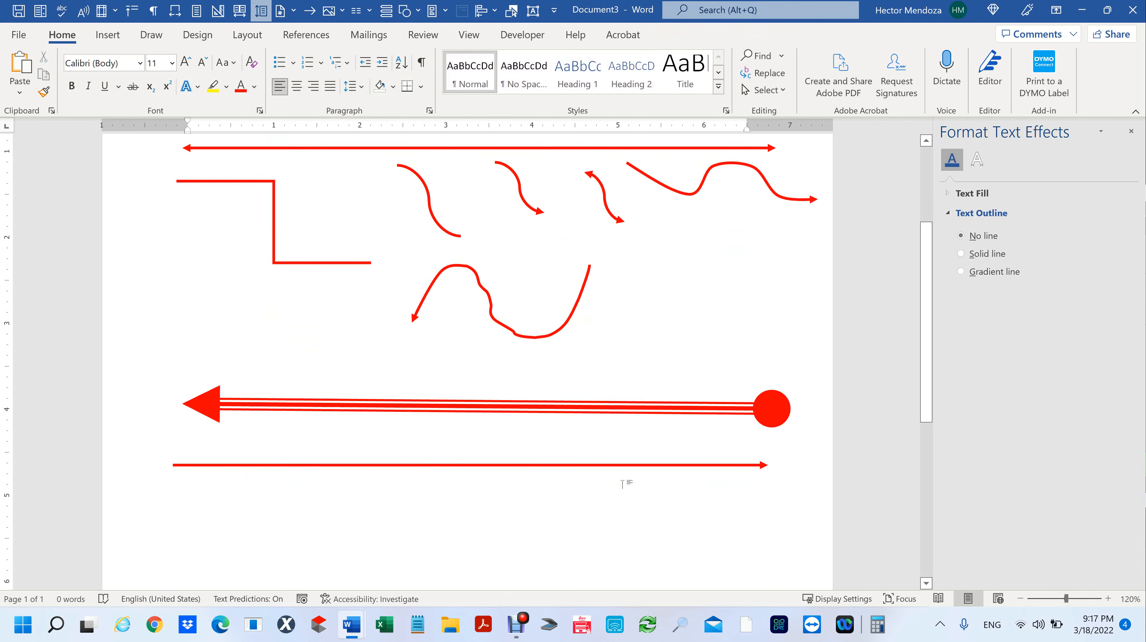
{"action": "scroll", "coordinate": [621, 484], "scroll_direction": "down", "scroll_amount": 3, "text": "ctrl"}
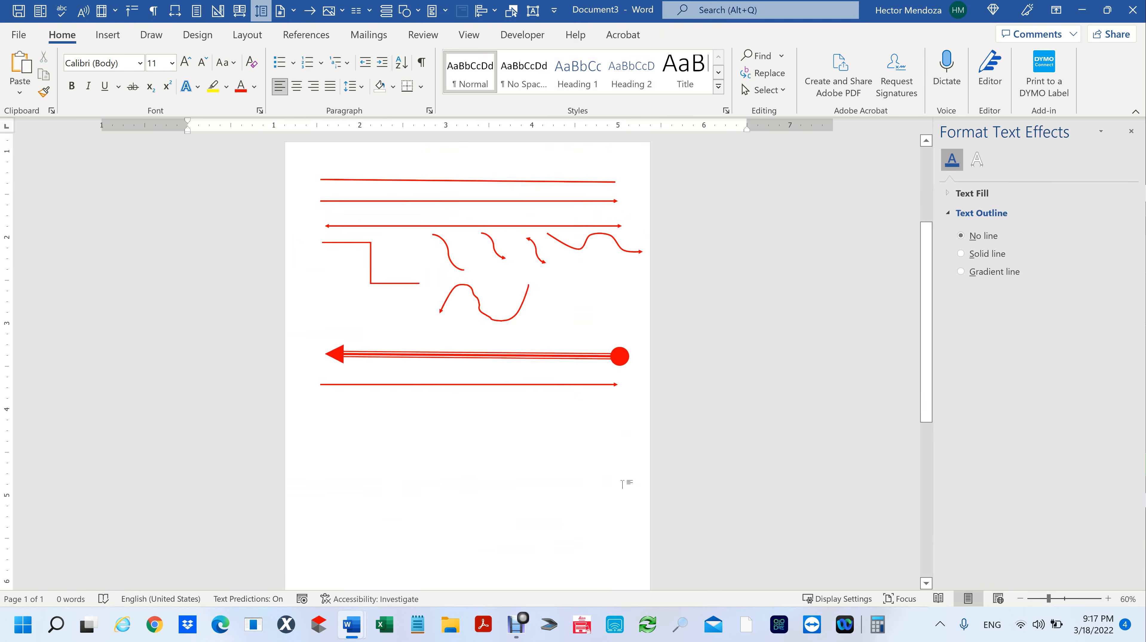
Step: Try to recolor the triple line by setting the font color to Green
{"action": "left_click", "coordinate": [578, 356]}
{"action": "left_click", "coordinate": [254, 86]}
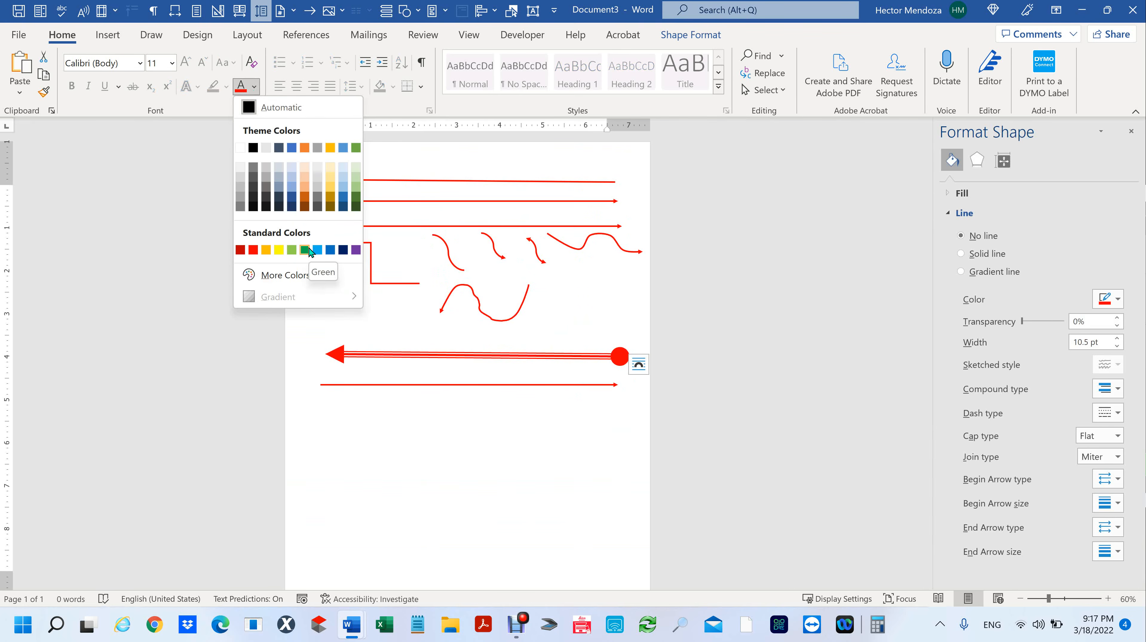
{"action": "left_click", "coordinate": [304, 249]}
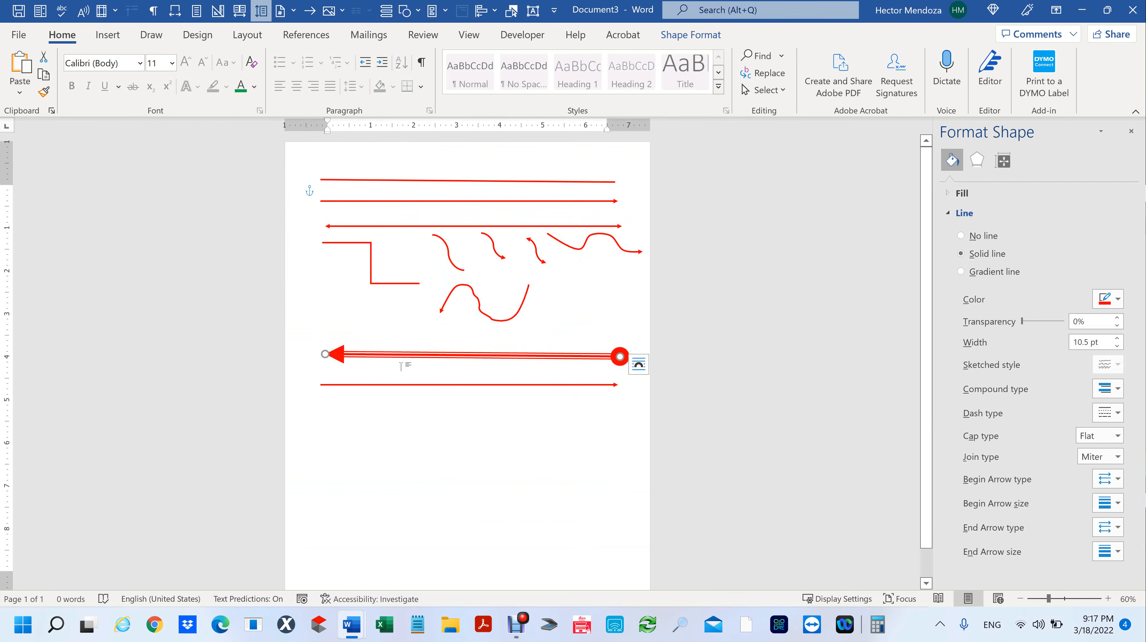
Step: Set the triple line's shape outline to standard green
{"action": "double_click", "coordinate": [401, 358]}
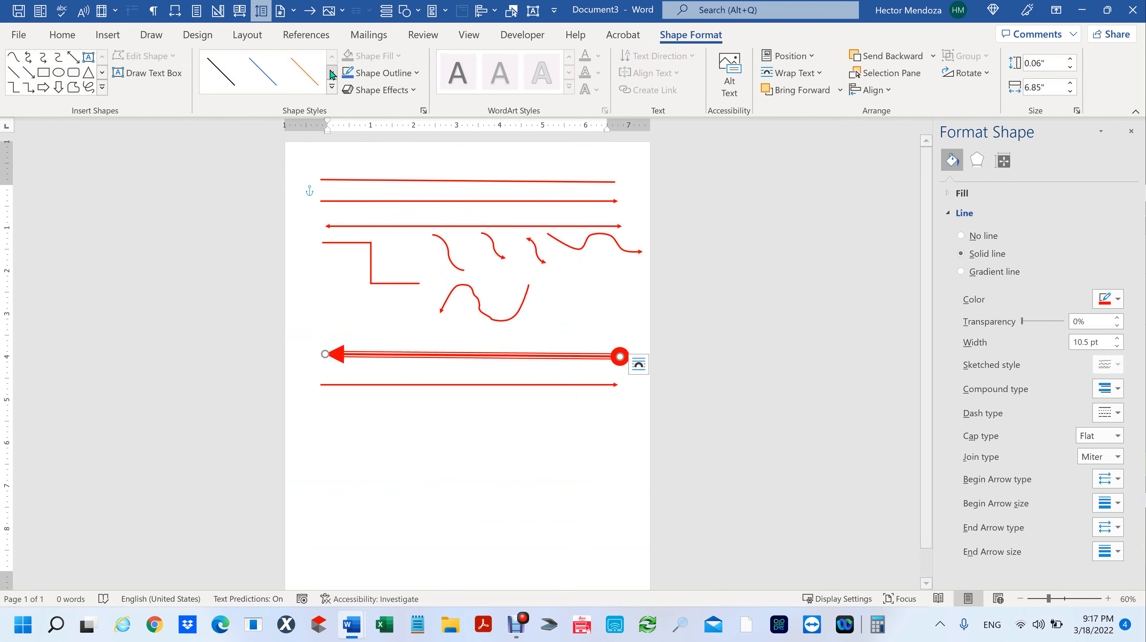
{"action": "left_click", "coordinate": [418, 75]}
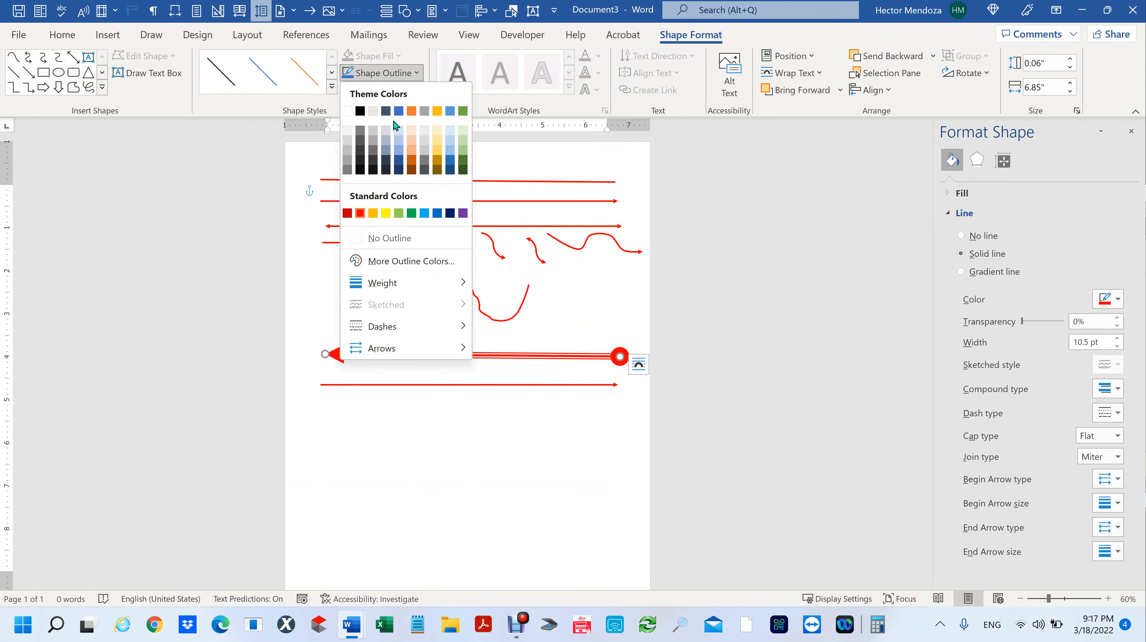
{"action": "left_click", "coordinate": [410, 212]}
{"action": "left_click", "coordinate": [526, 465]}
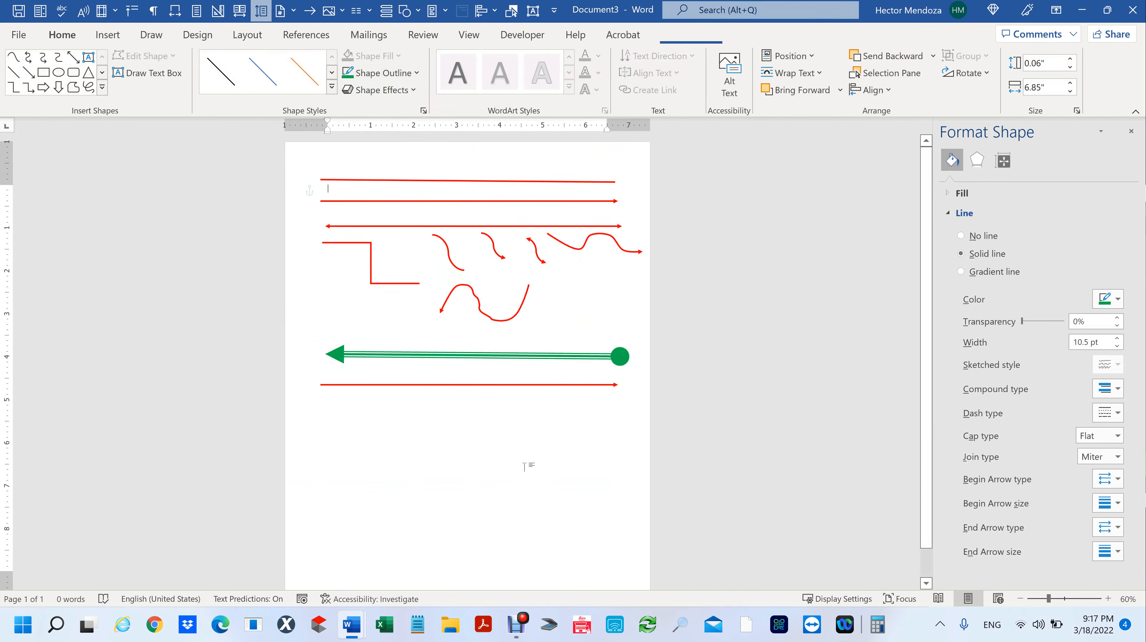
{"action": "left_click", "coordinate": [509, 357]}
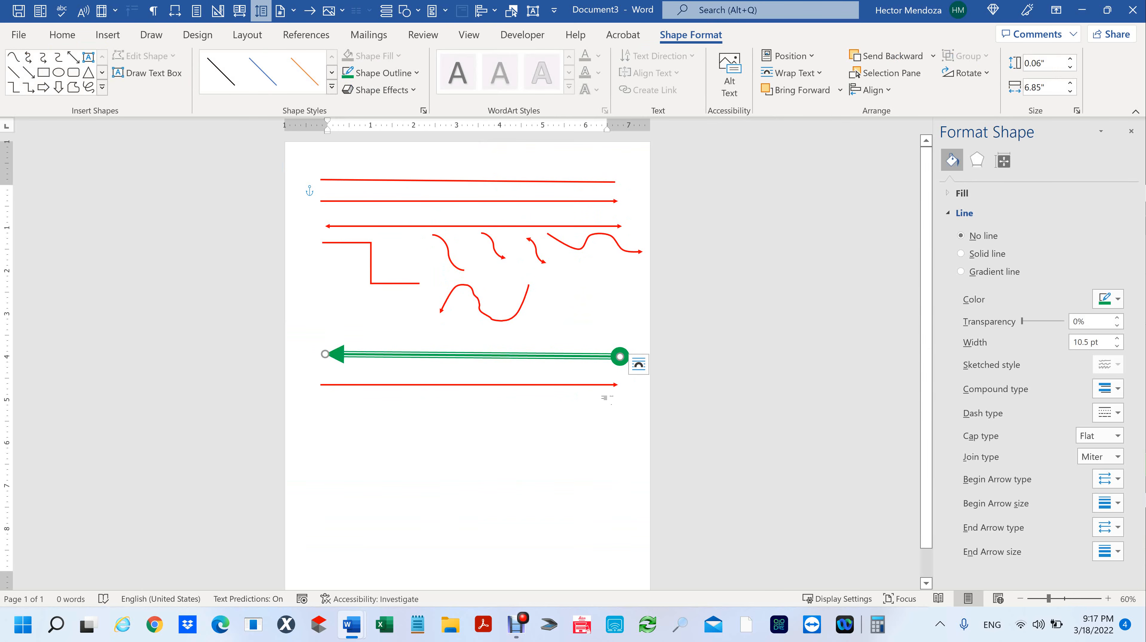
Step: Shorten the red arrow below the green line to about 3.19" wide and tilt its tip upward by about 0.51"
{"action": "scroll", "coordinate": [605, 399], "scroll_direction": "down", "scroll_amount": 3}
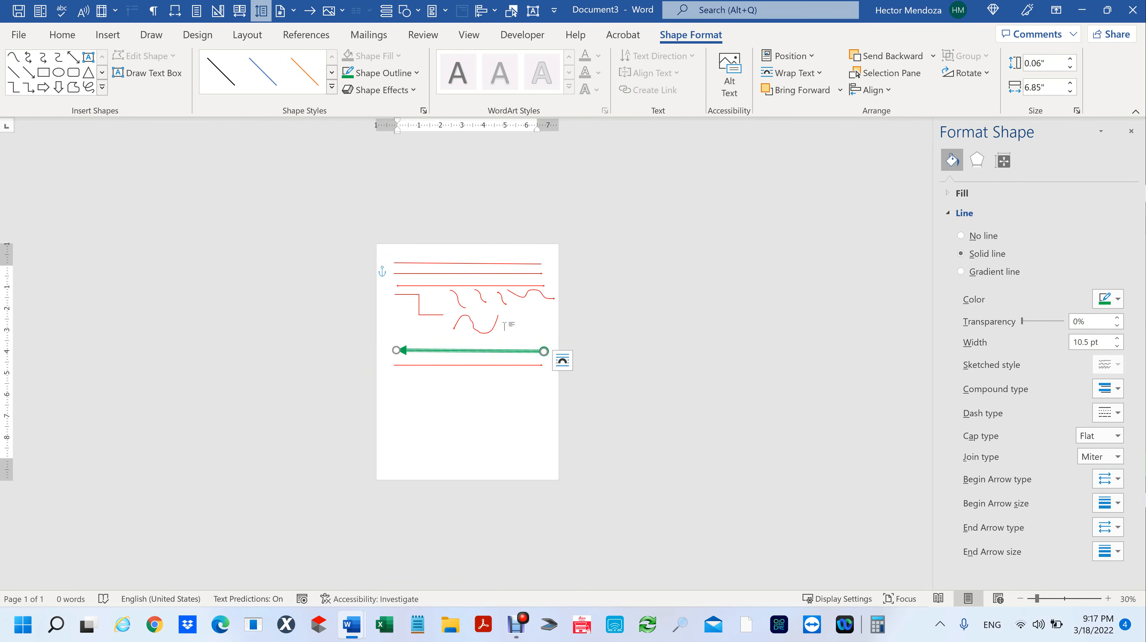
{"action": "scroll", "coordinate": [503, 326], "scroll_direction": "up", "scroll_amount": 7}
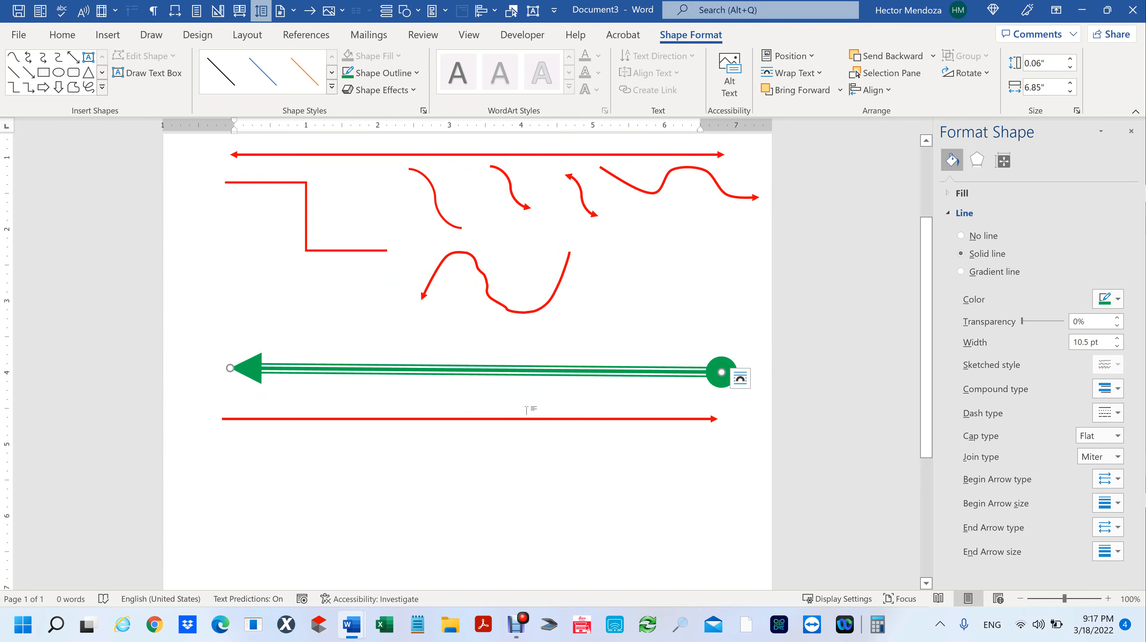
{"action": "left_click", "coordinate": [532, 418]}
{"action": "left_click_drag", "start_coordinate": [718, 419], "coordinate": [451, 383]}
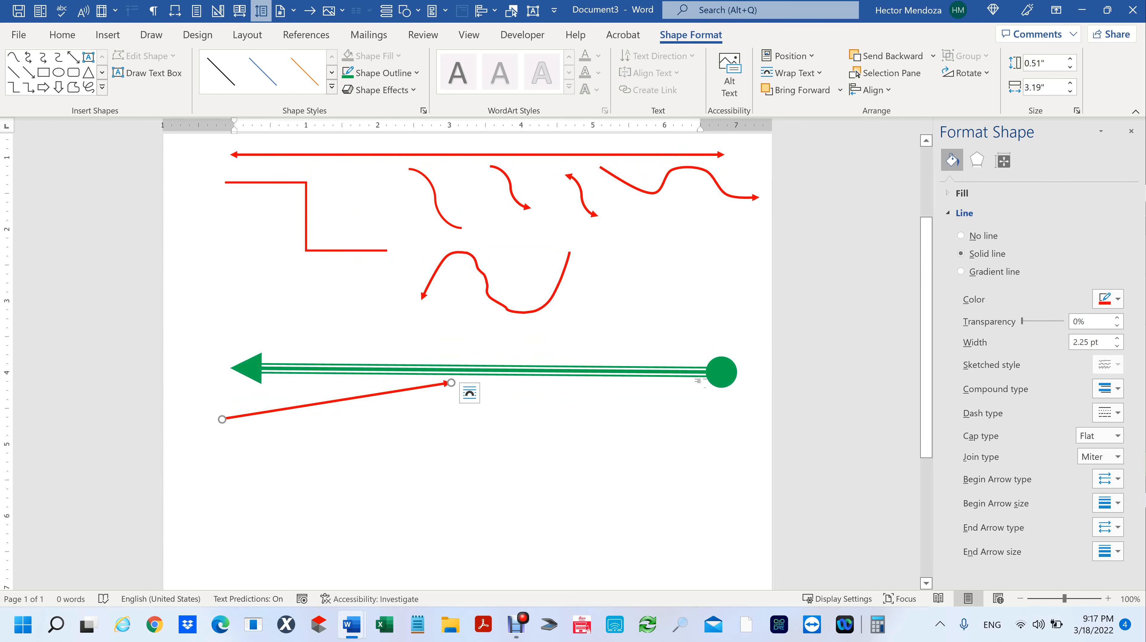
Step: Delete all the lines and shapes from the document
{"action": "left_click", "coordinate": [697, 382]}
{"action": "key", "text": "ctrl+a"}
{"action": "key", "text": "Delete"}
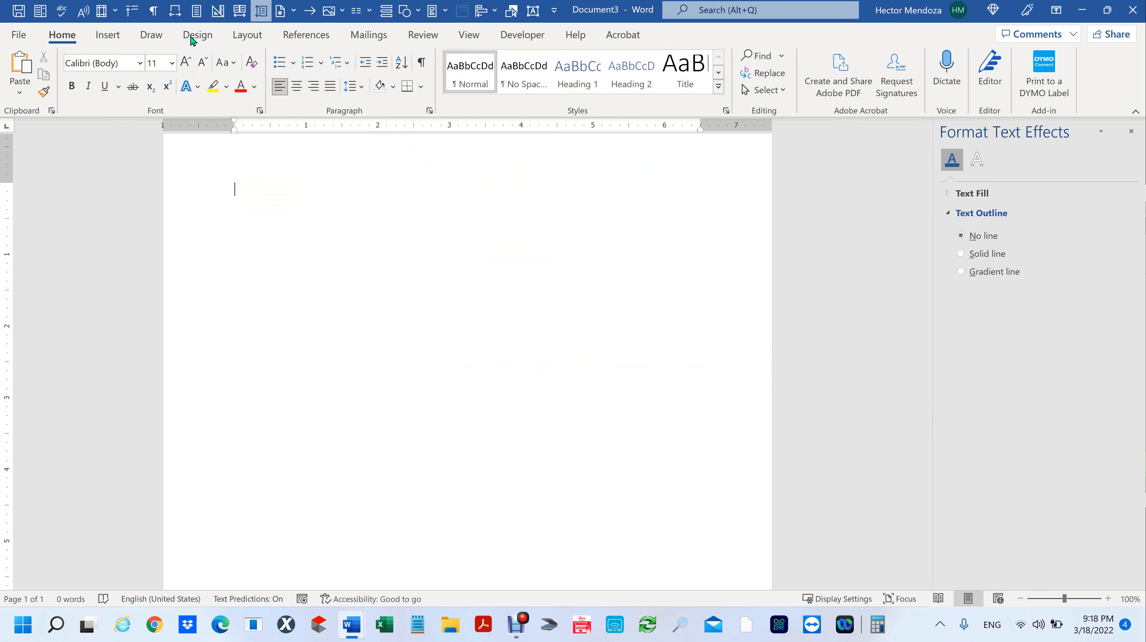
Step: Insert a table with one column and eight rows on the empty page
{"action": "left_click", "coordinate": [111, 39]}
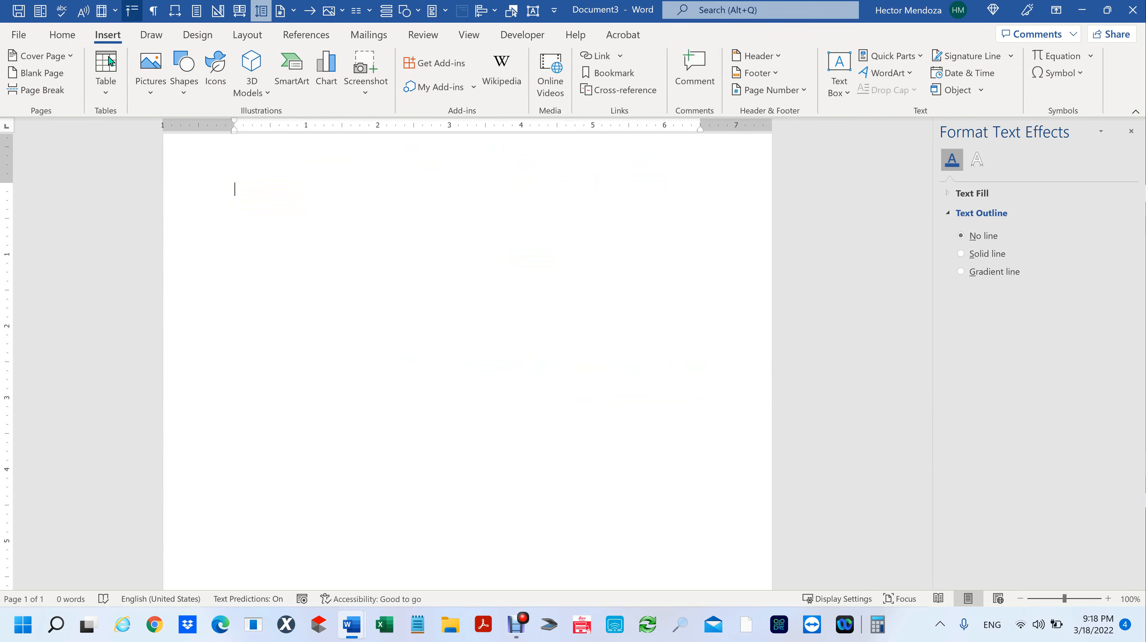
{"action": "left_click", "coordinate": [104, 88]}
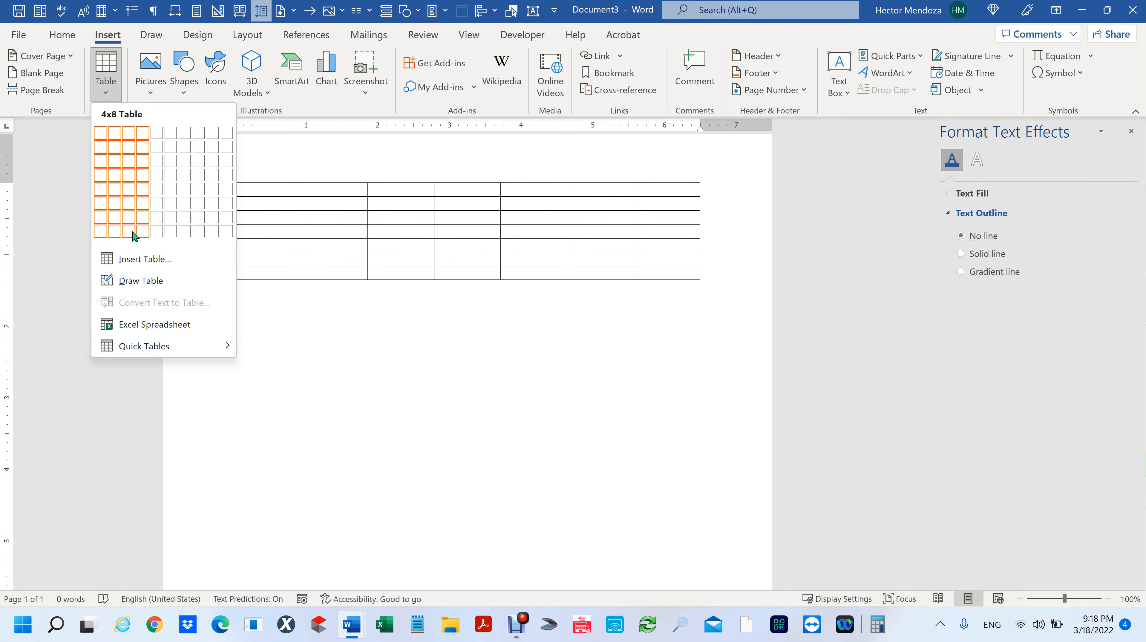
{"action": "left_click", "coordinate": [100, 230]}
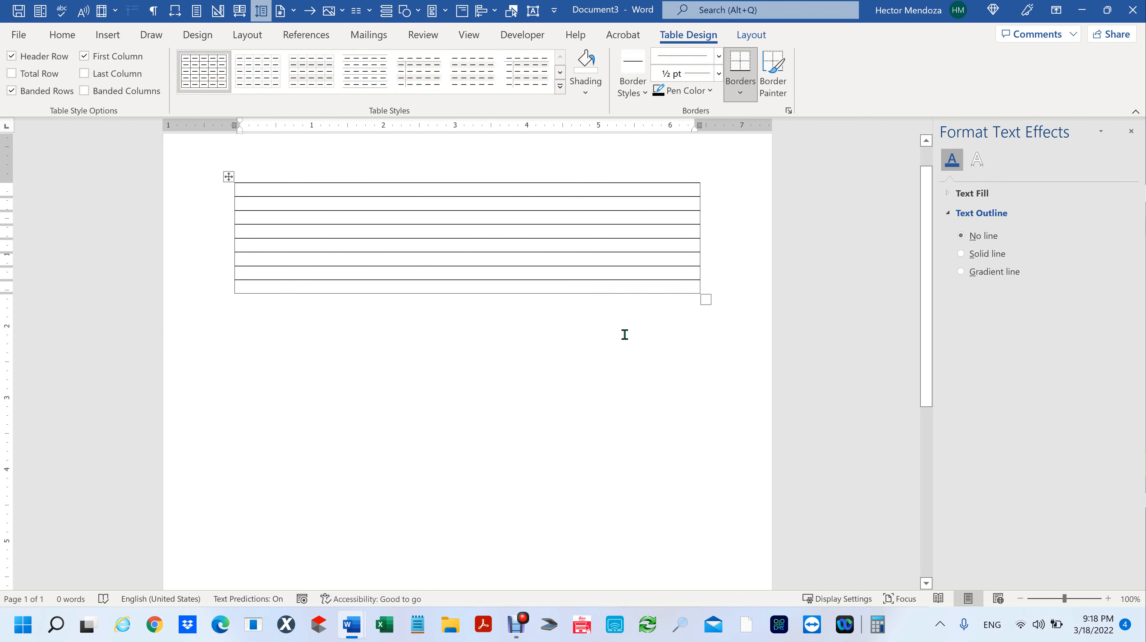
Step: Append four rows to the end of the one-column table
{"action": "left_click", "coordinate": [689, 286]}
{"action": "key", "text": "Tab"}
{"action": "key", "text": "Tab"}
{"action": "key", "text": "Tab"}
{"action": "key", "text": "Tab"}
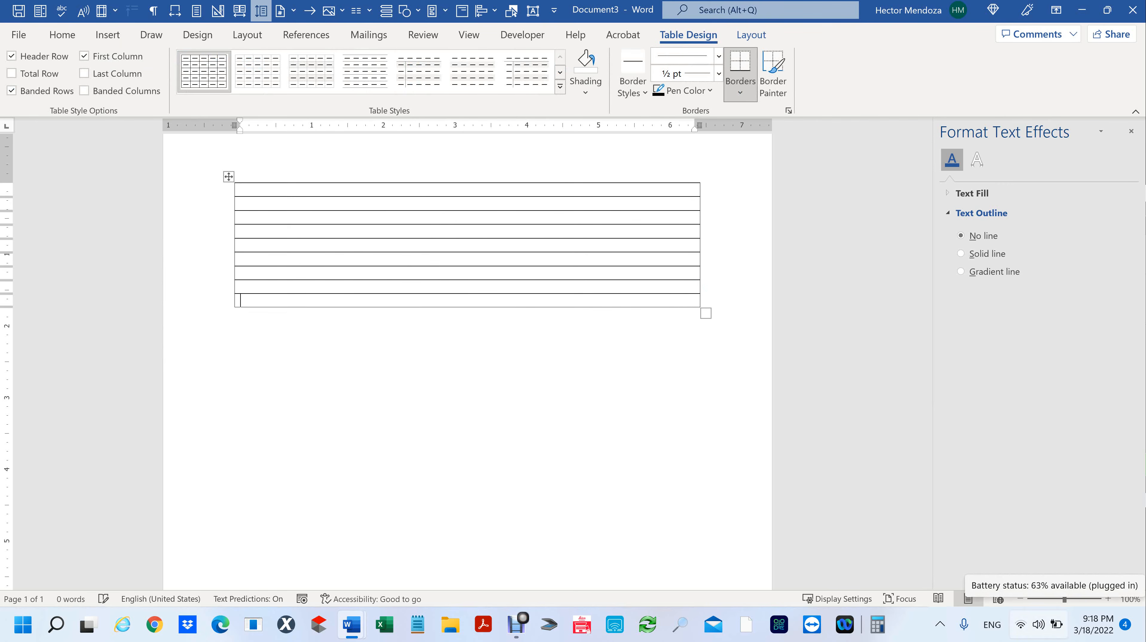
Step: Try adding blank paragraphs inside the table's last row, and undo them
{"action": "key", "text": "Return"}
{"action": "key", "text": "Return"}
{"action": "key", "text": "Return"}
{"action": "key", "text": "Return"}
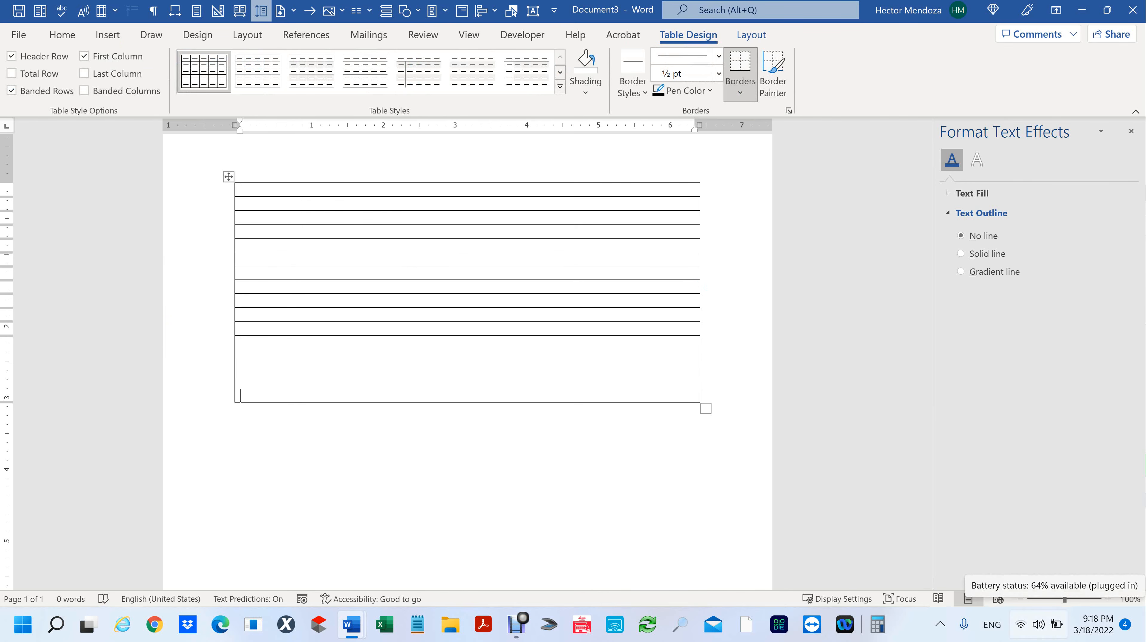
{"action": "key", "text": "ctrl+z"}
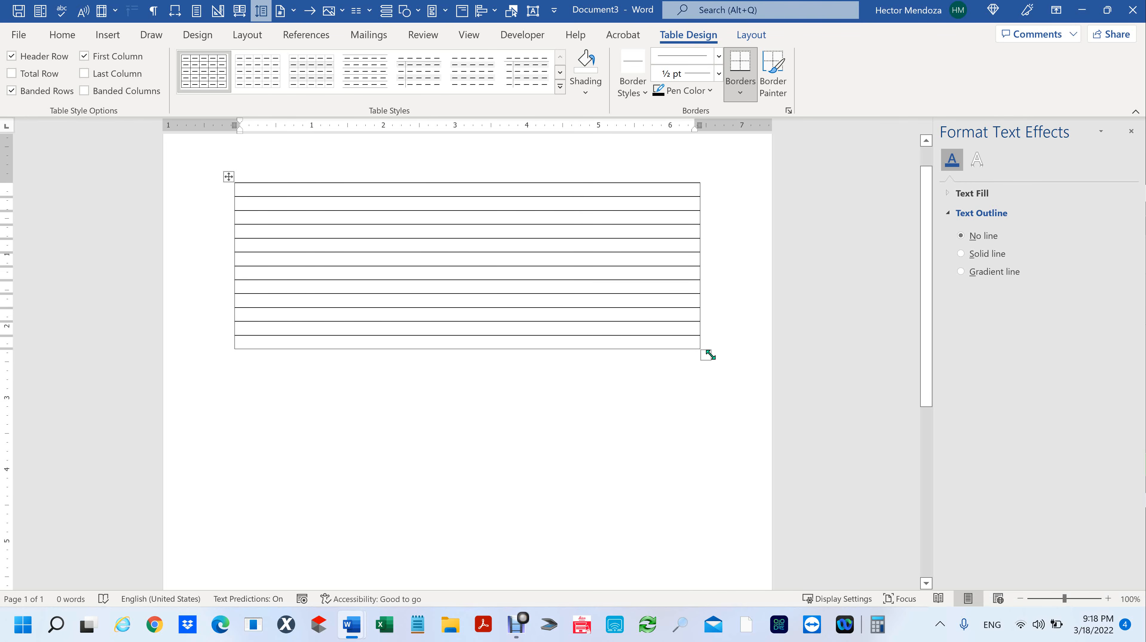
Step: Extend the table to 16 rows and enlarge it to about 6.9" wide with taller rows
{"action": "key", "text": "Return"}
{"action": "key", "text": "Return"}
{"action": "key", "text": "Return"}
{"action": "key", "text": "Return"}
{"action": "key", "text": "Return"}
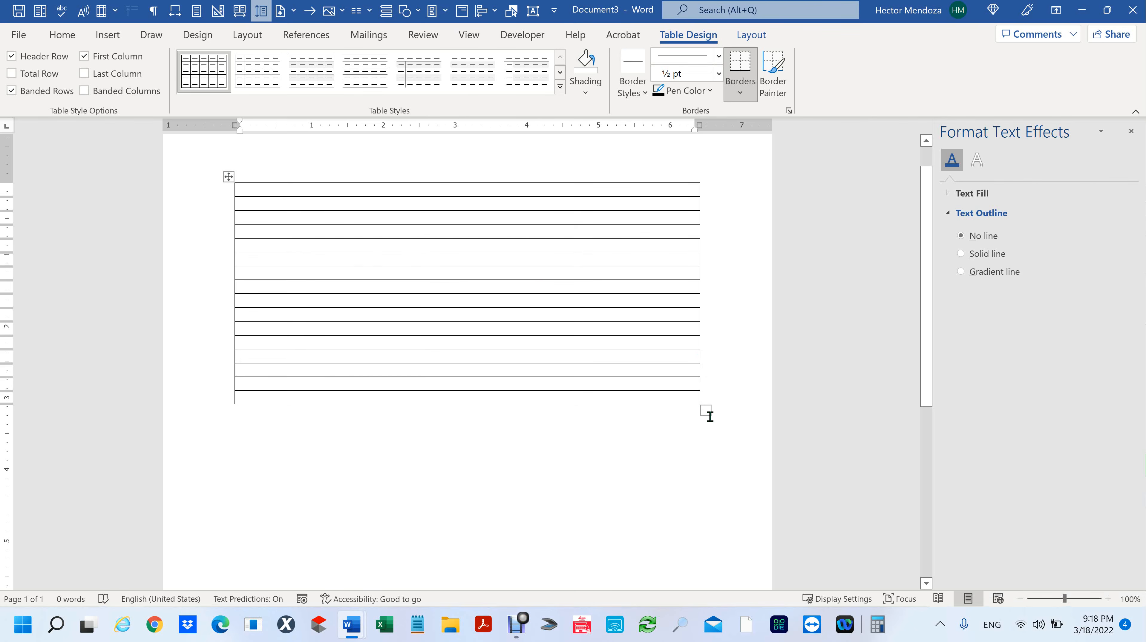
{"action": "scroll", "coordinate": [705, 411], "scroll_direction": "down", "scroll_amount": 2}
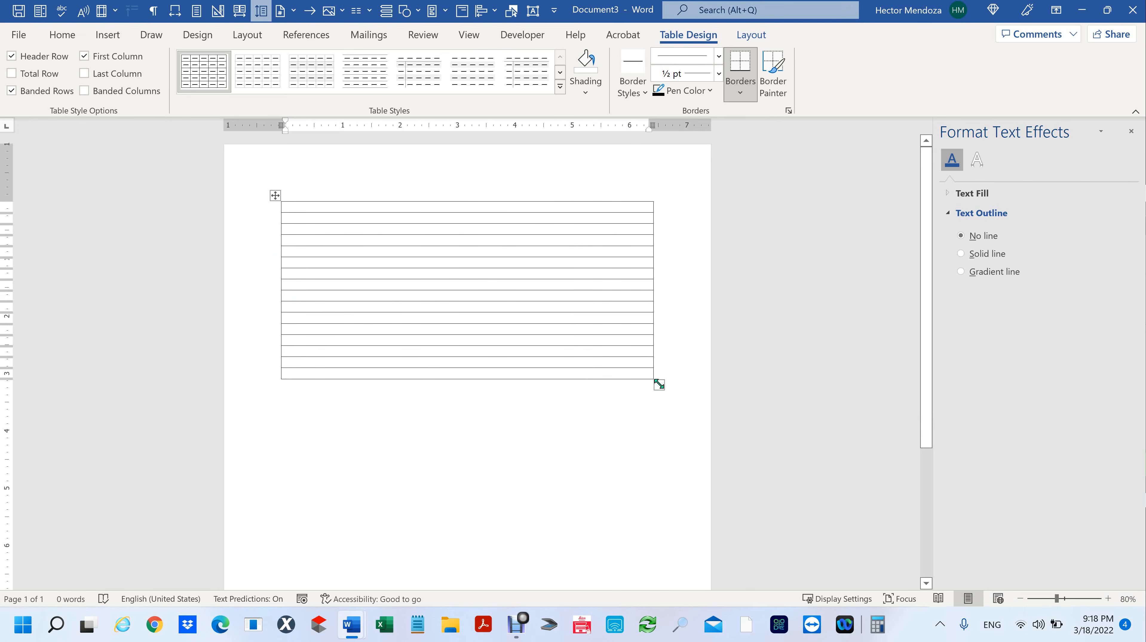
{"action": "left_click_drag", "start_coordinate": [659, 385], "coordinate": [677, 501]}
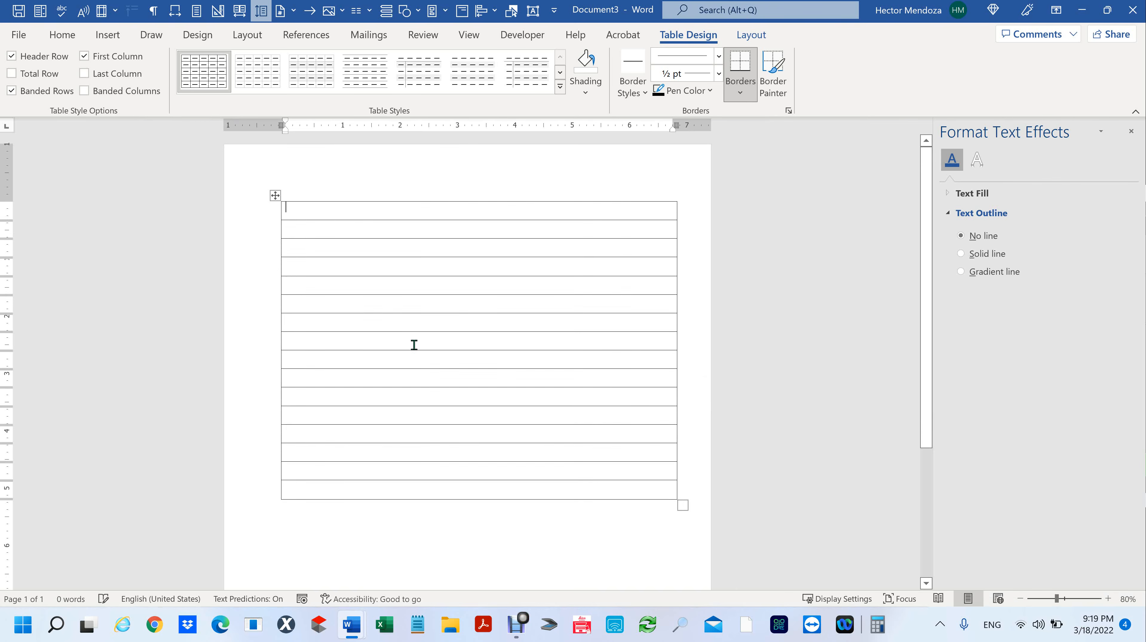
Step: Select the table's sixth row and review its size, alignment and text wrapping in Table Properties
{"action": "right_click", "coordinate": [349, 306]}
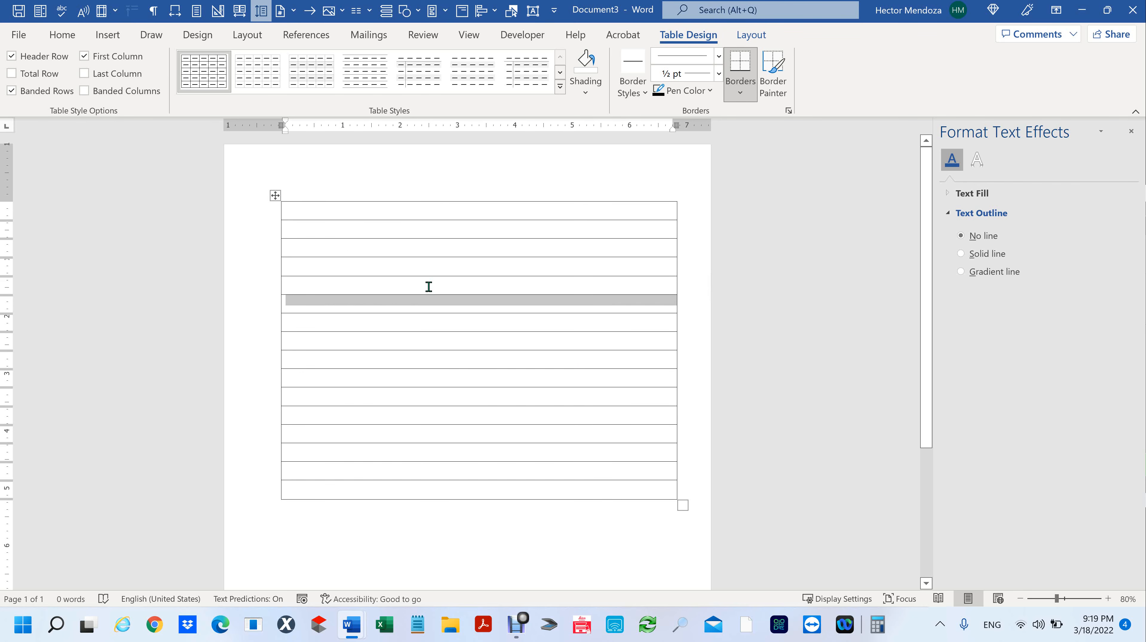
{"action": "right_click", "coordinate": [418, 305]}
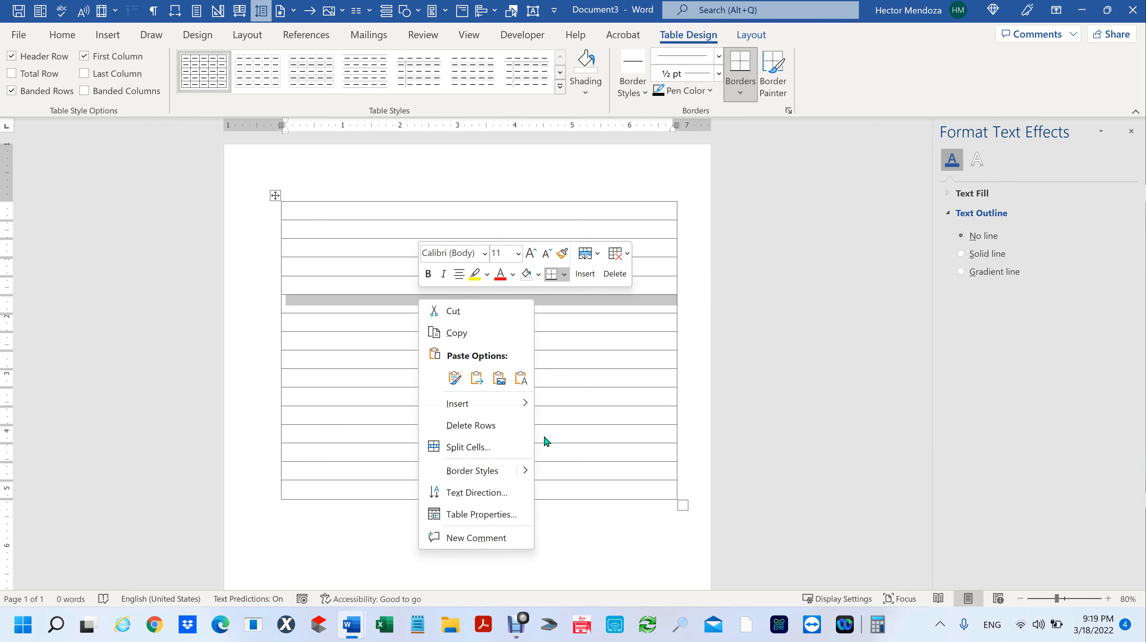
{"action": "left_click", "coordinate": [486, 515]}
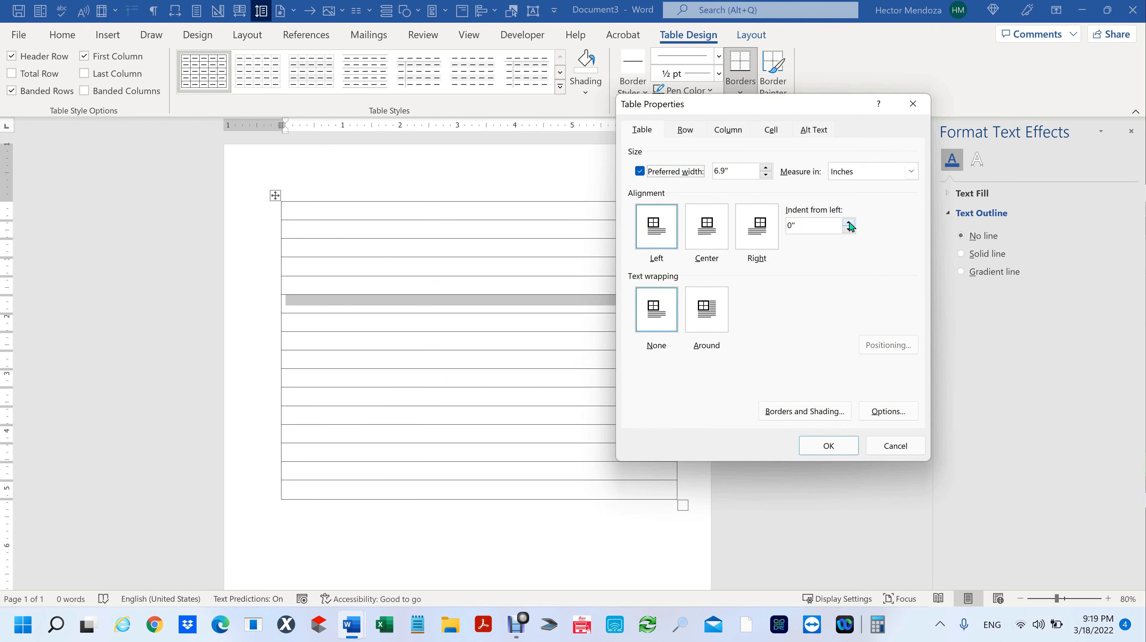
{"action": "left_click", "coordinate": [895, 447]}
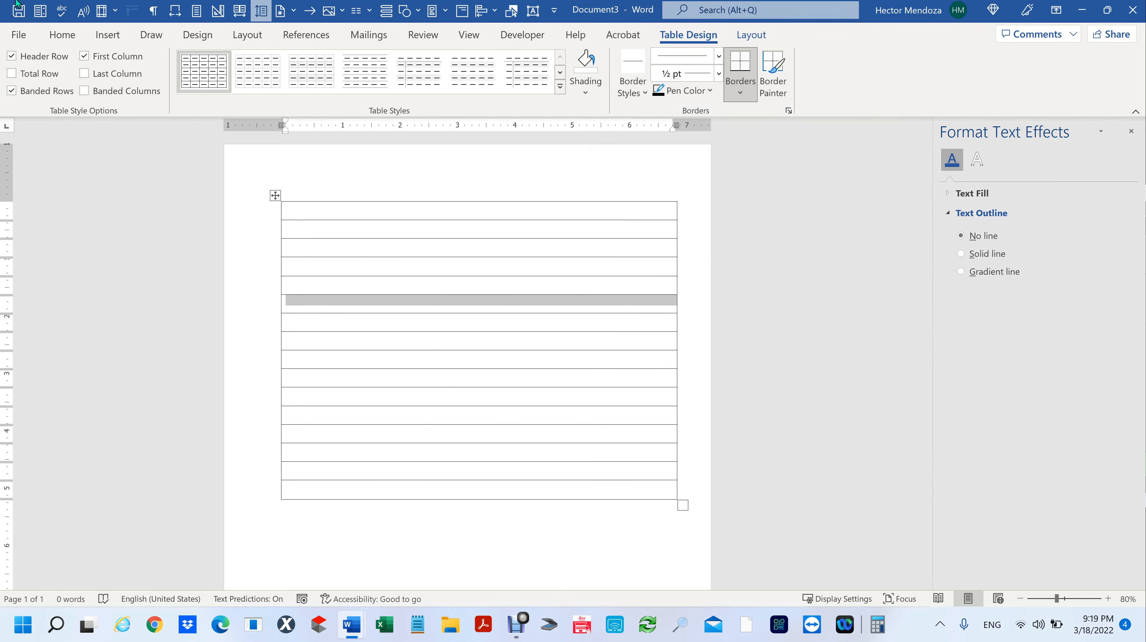
Step: Preview the line spacing choices and the added space before and after the paragraph for the selected row
{"action": "left_click", "coordinate": [62, 34]}
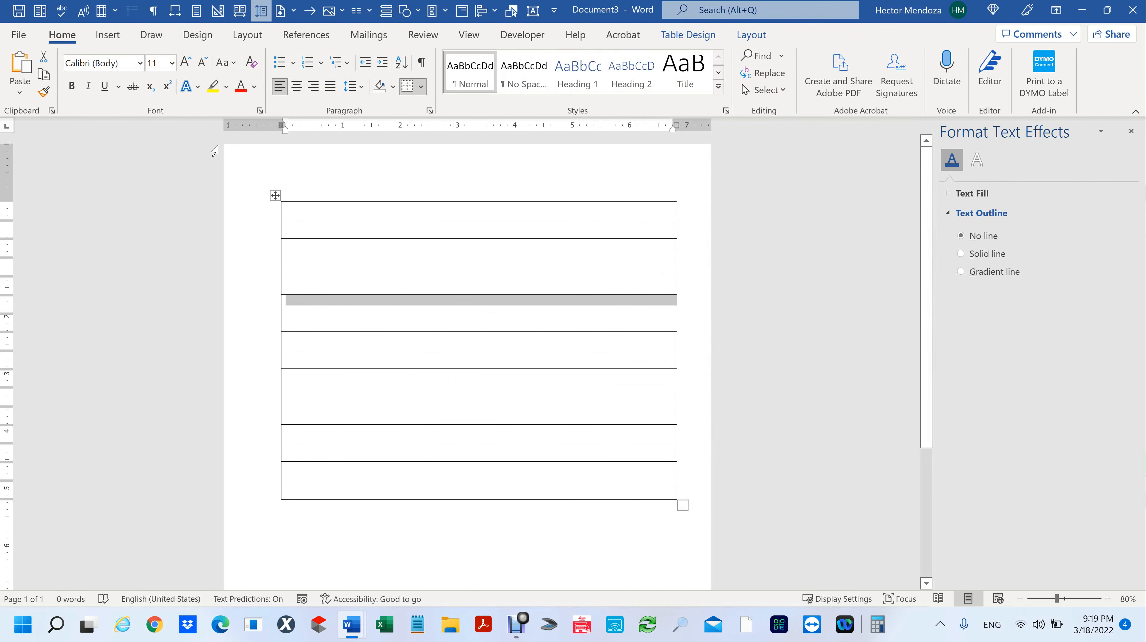
{"action": "left_click", "coordinate": [359, 89]}
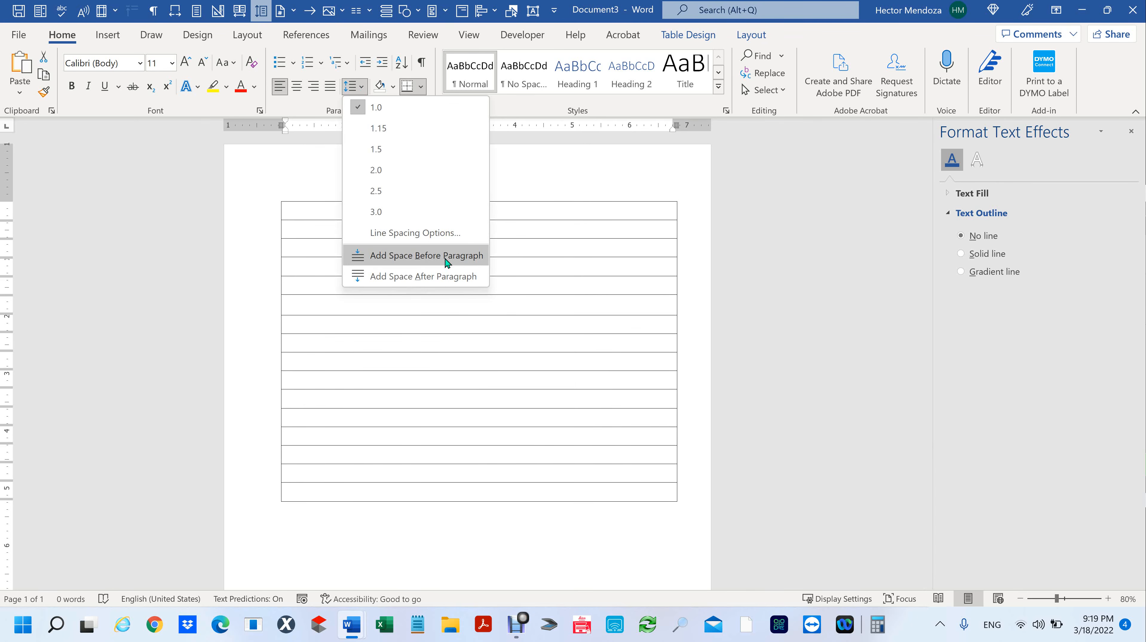
{"action": "left_click", "coordinate": [443, 281]}
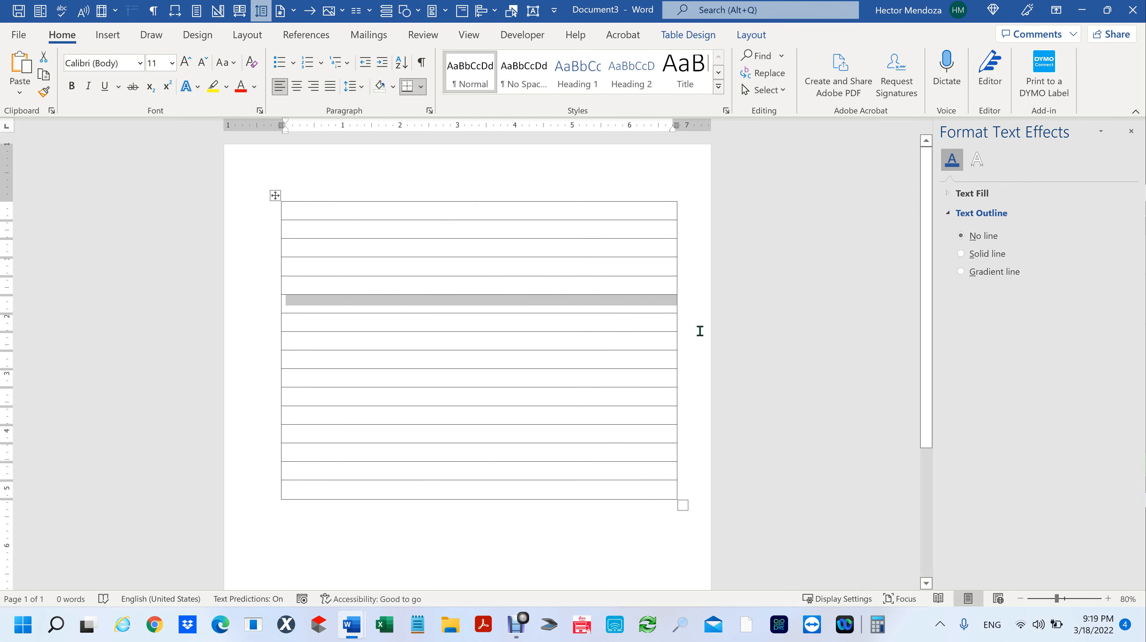
{"action": "scroll", "coordinate": [514, 333], "scroll_direction": "up", "scroll_amount": 8}
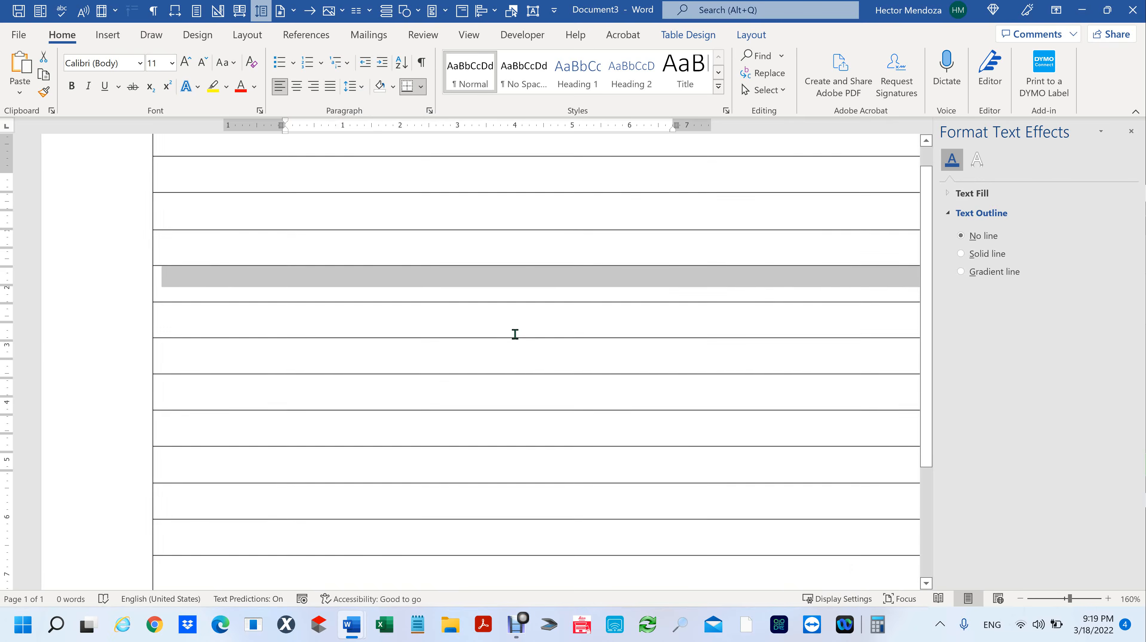
{"action": "left_click", "coordinate": [644, 374]}
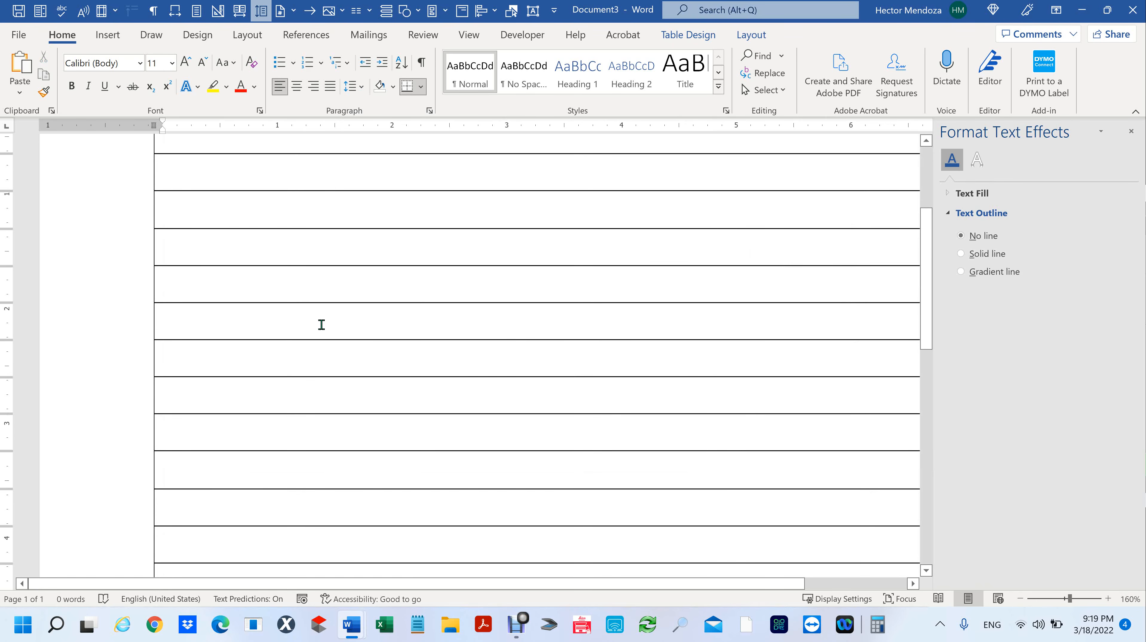
{"action": "left_click", "coordinate": [307, 281]}
{"action": "scroll", "coordinate": [328, 280], "scroll_direction": "down", "scroll_amount": 9}
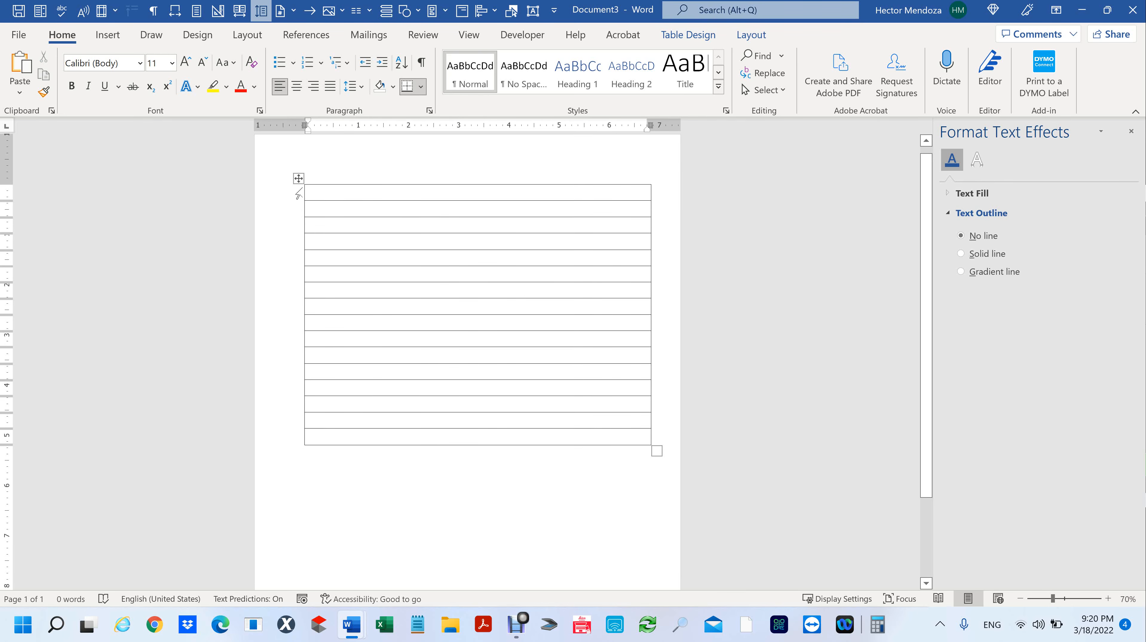
Step: Select the whole table and look through its table, row, column and cell settings in Table Properties
{"action": "left_click", "coordinate": [298, 178]}
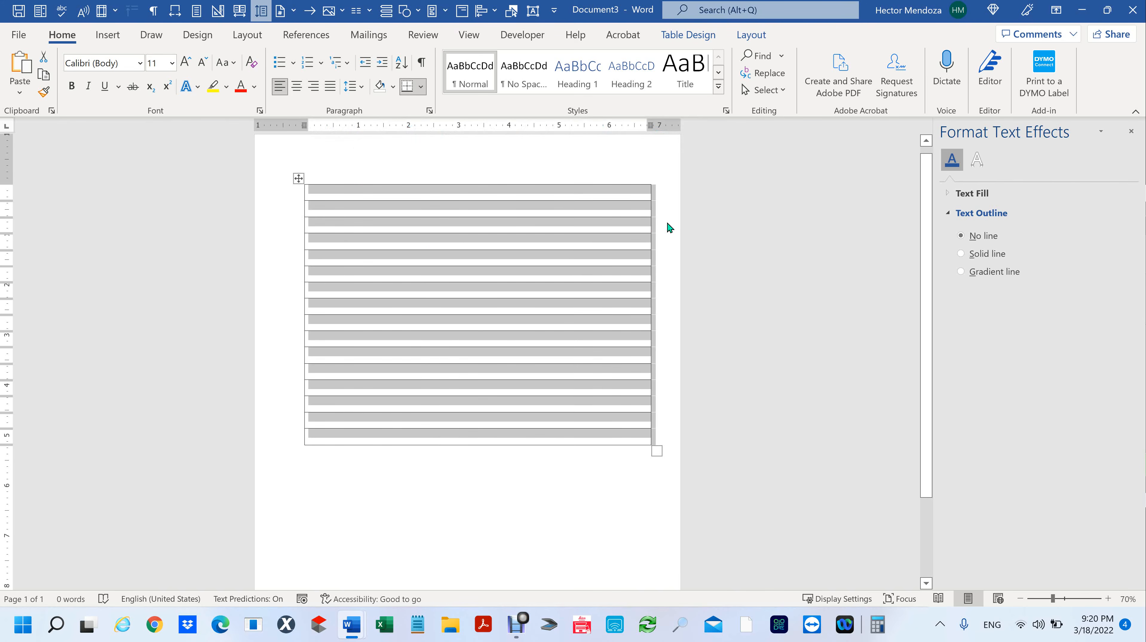
{"action": "right_click", "coordinate": [353, 239]}
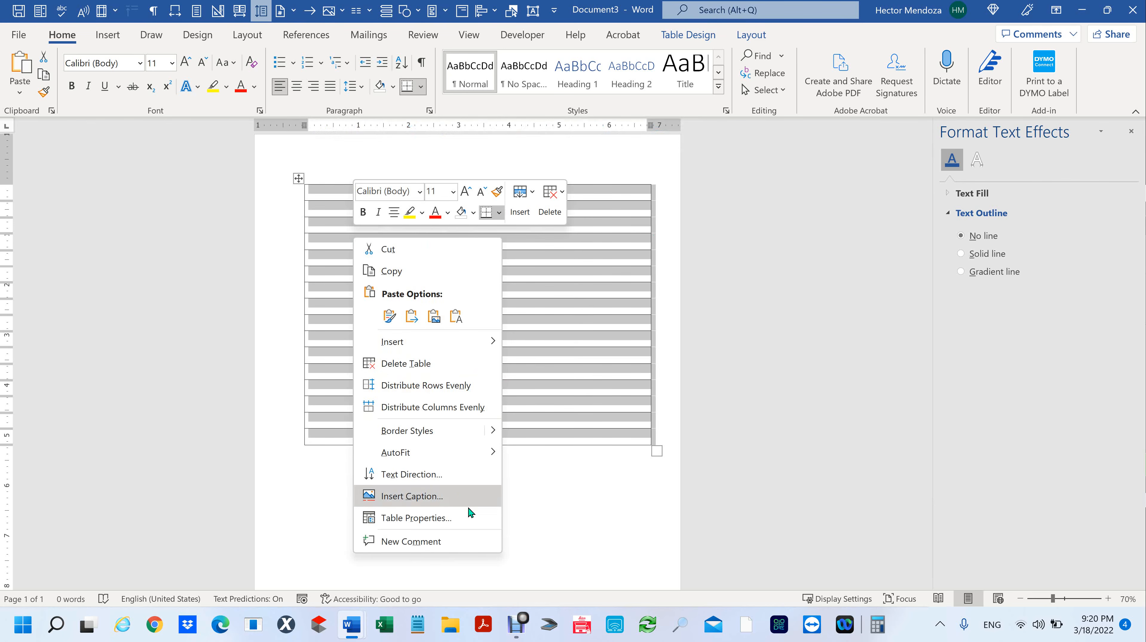
{"action": "left_click", "coordinate": [462, 518]}
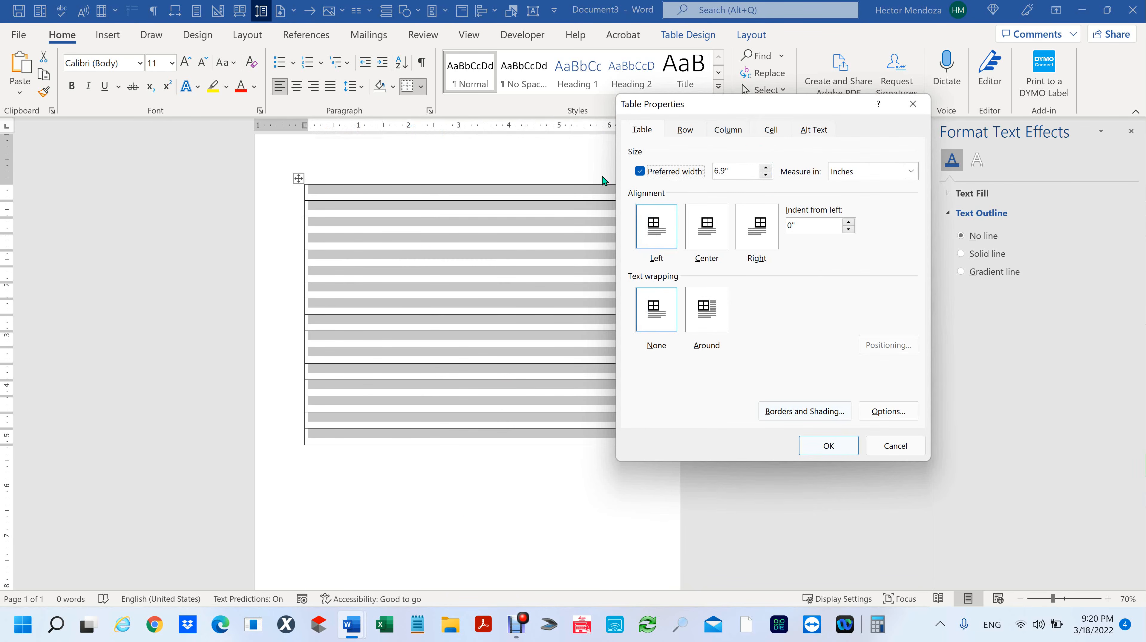
{"action": "left_click", "coordinate": [687, 134]}
{"action": "left_click", "coordinate": [722, 131]}
{"action": "left_click", "coordinate": [770, 131]}
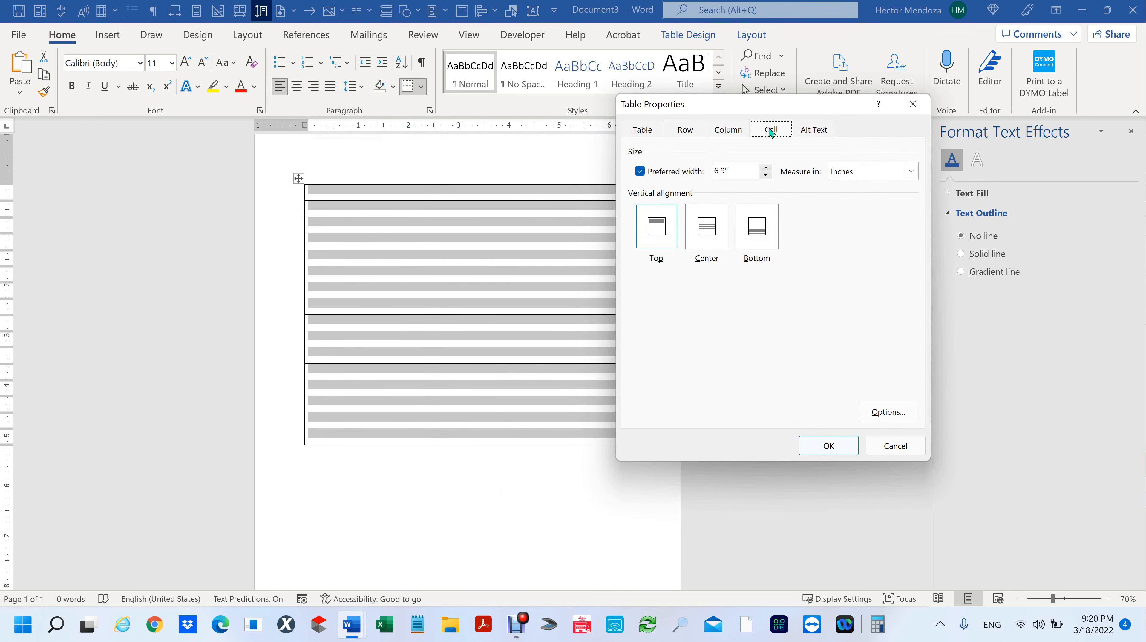
{"action": "left_click", "coordinate": [642, 137]}
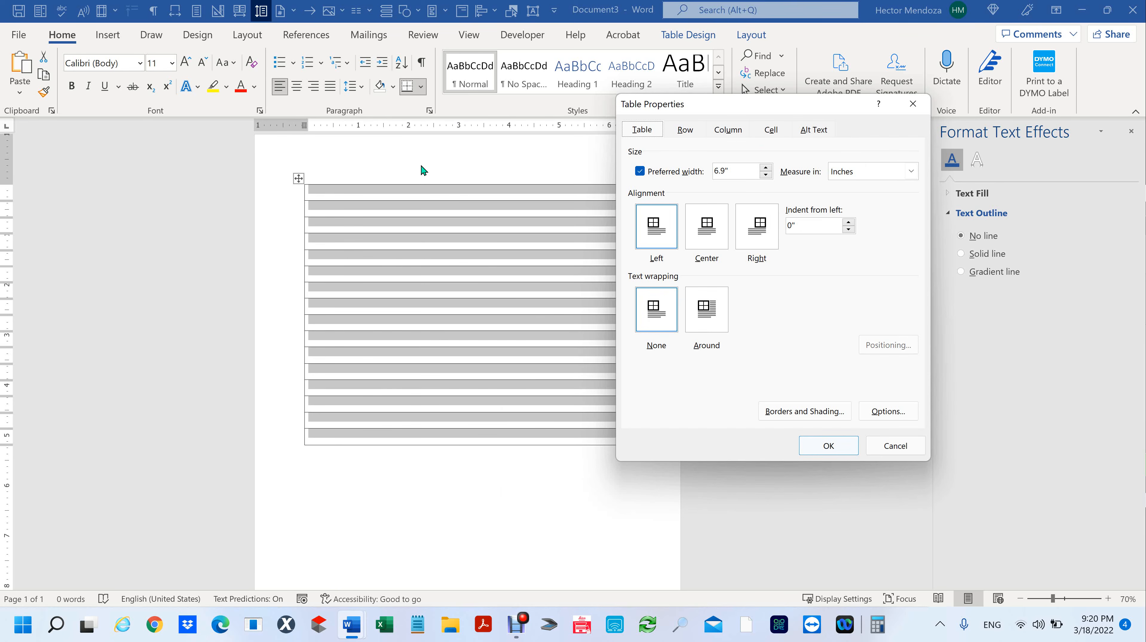
{"action": "left_click", "coordinate": [894, 445]}
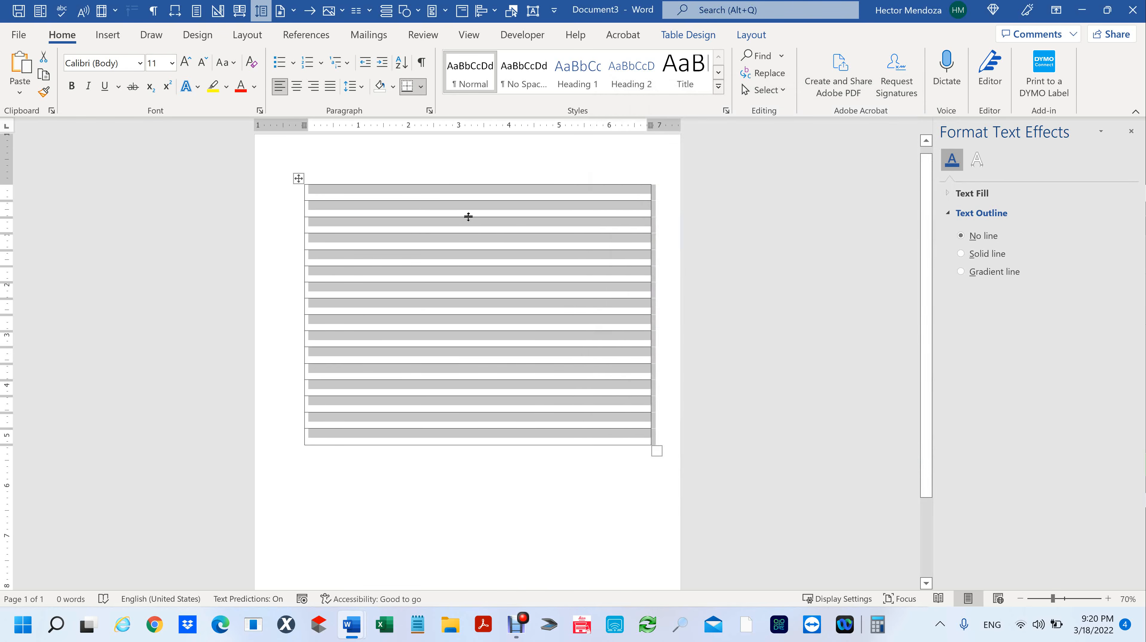
Step: Reselect the whole table and check its preferred width, alignment and text wrapping again
{"action": "left_click", "coordinate": [467, 218]}
{"action": "double_click", "coordinate": [401, 194]}
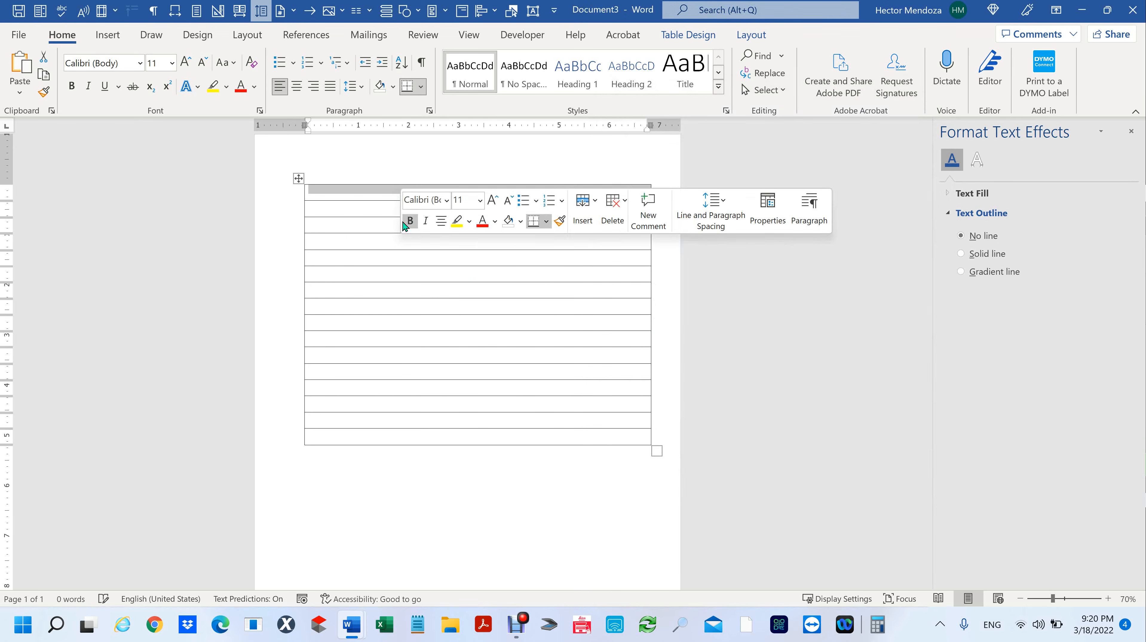
{"action": "left_click", "coordinate": [298, 178]}
{"action": "right_click", "coordinate": [391, 238]}
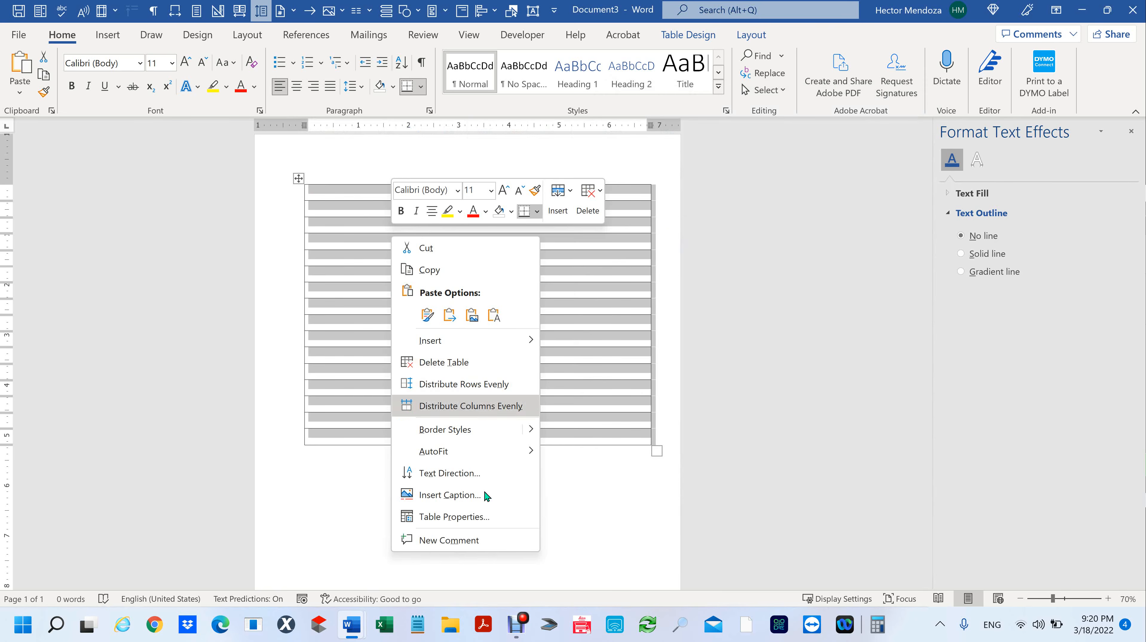
{"action": "left_click", "coordinate": [487, 515]}
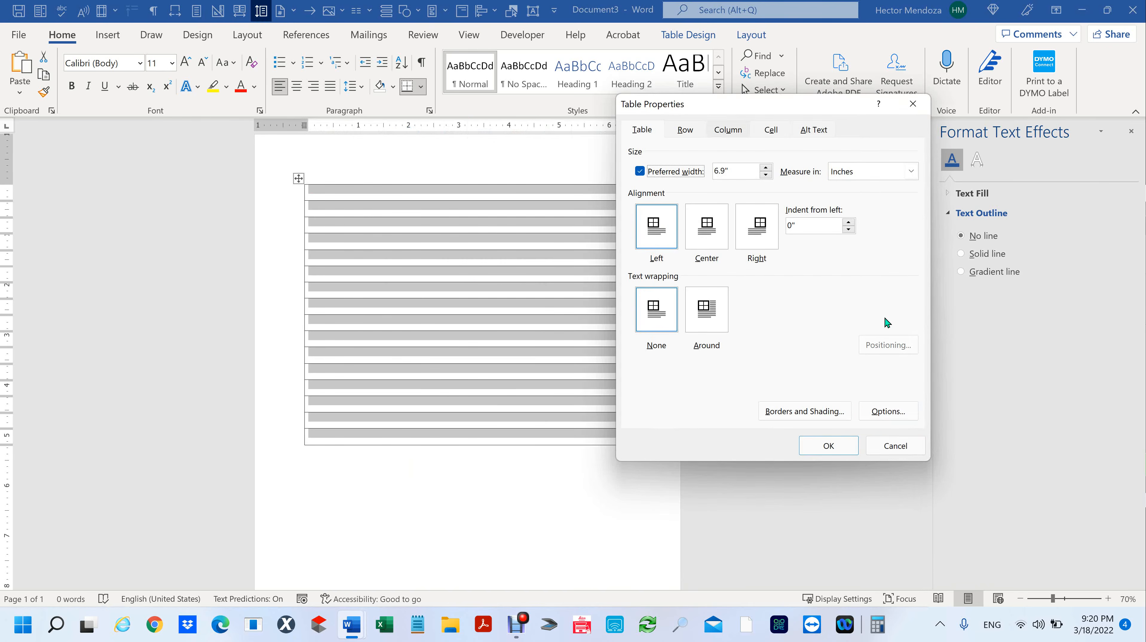
{"action": "left_click", "coordinate": [894, 446]}
Step: Review the selected table's table, row, column, cell and alt text settings in Table Properties, leaving them unmodified
{"action": "right_click", "coordinate": [348, 292]}
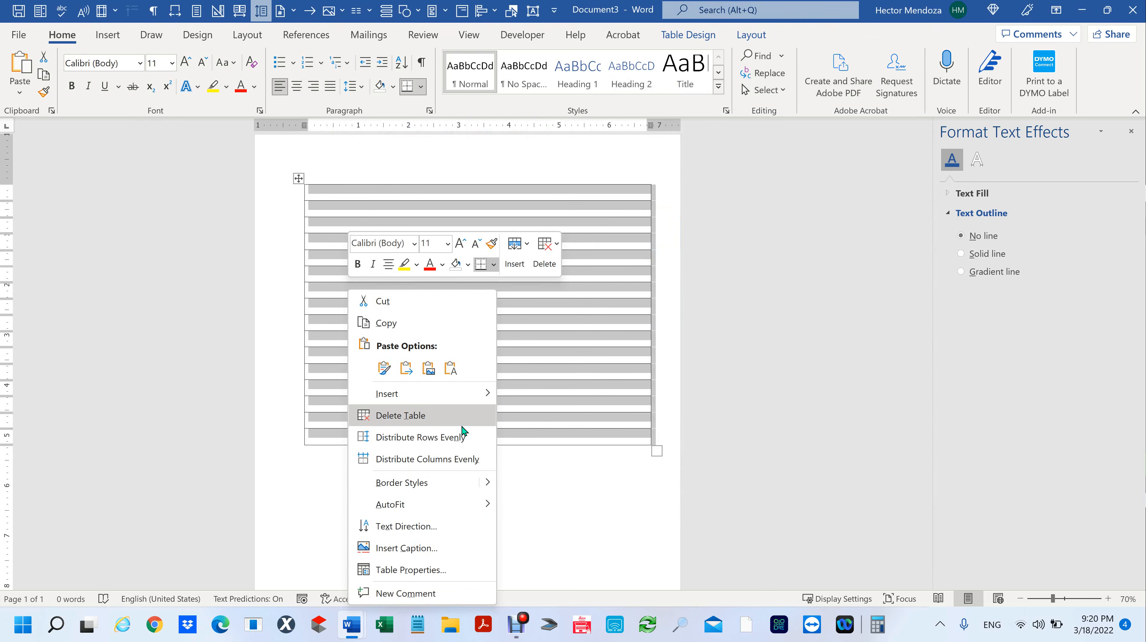
{"action": "left_click", "coordinate": [440, 568]}
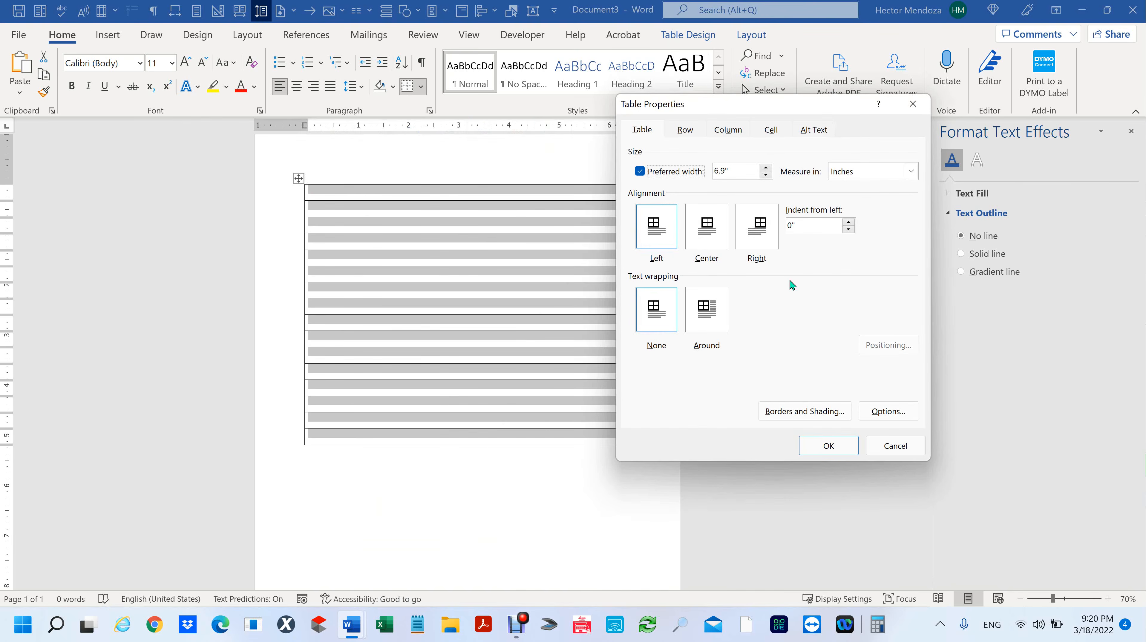
{"action": "left_click", "coordinate": [686, 130]}
{"action": "left_click", "coordinate": [729, 129]}
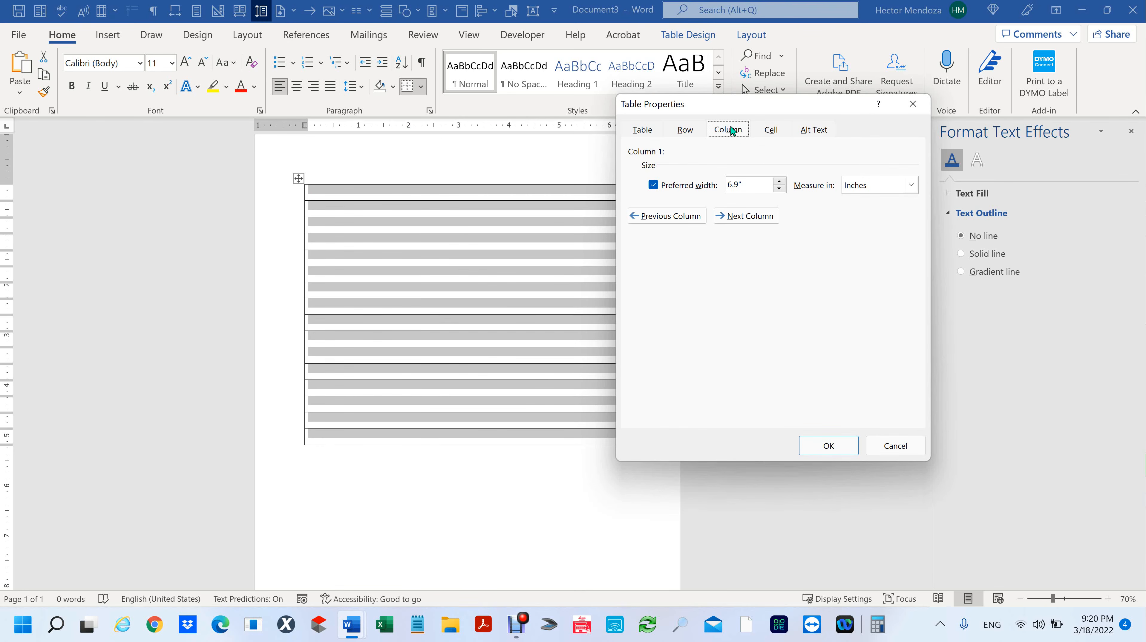
{"action": "left_click", "coordinate": [777, 138]}
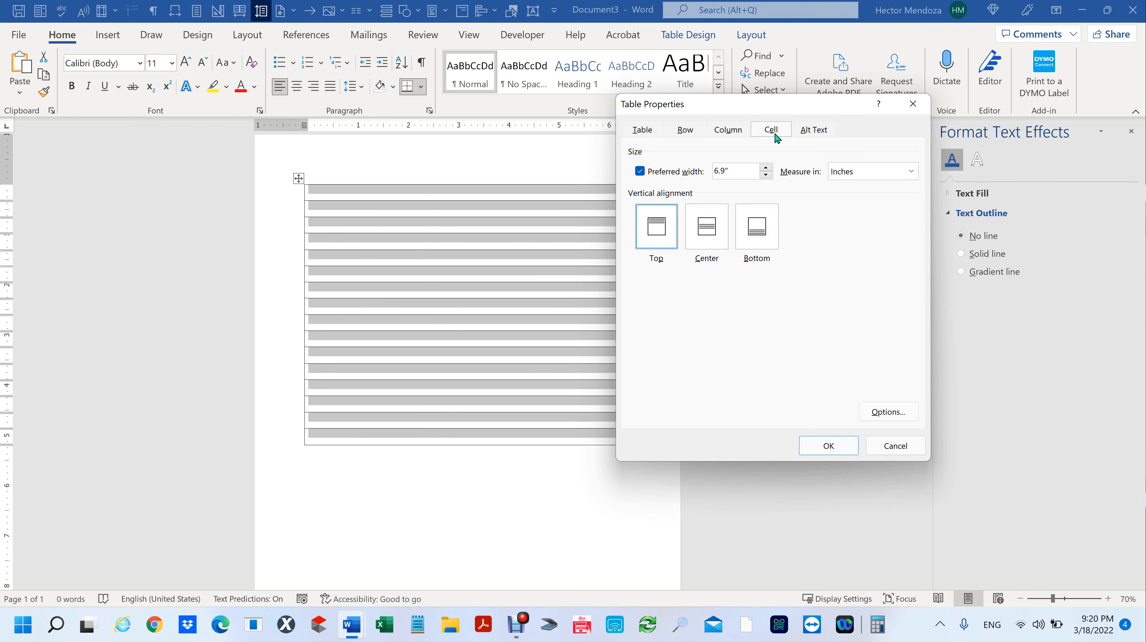
{"action": "left_click", "coordinate": [809, 128]}
{"action": "left_click", "coordinate": [638, 131]}
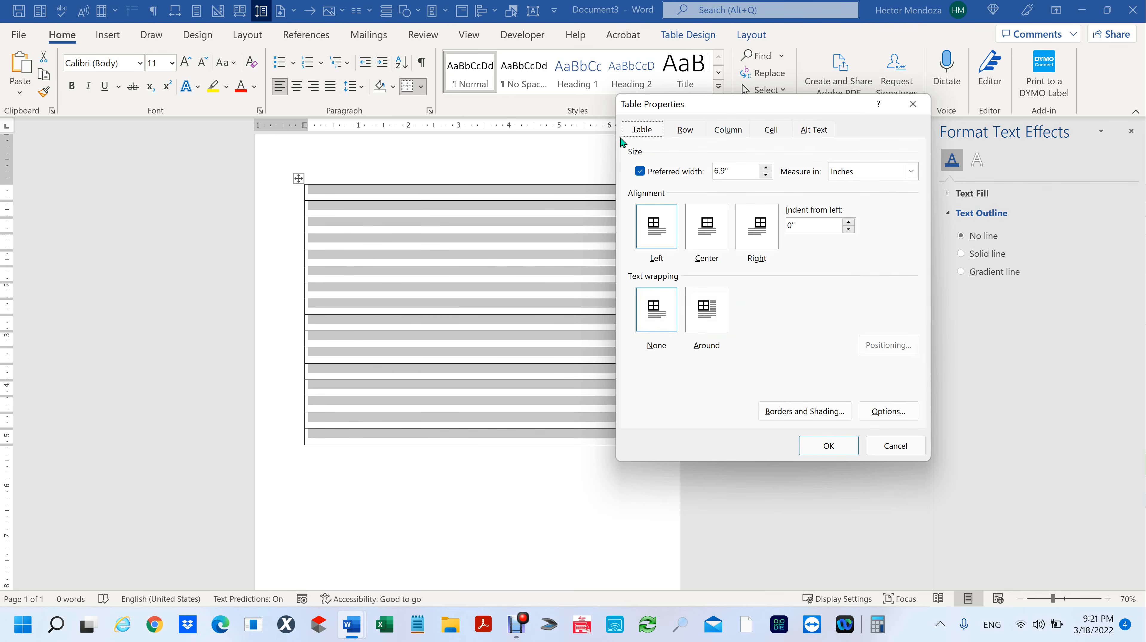
{"action": "left_click", "coordinate": [893, 446]}
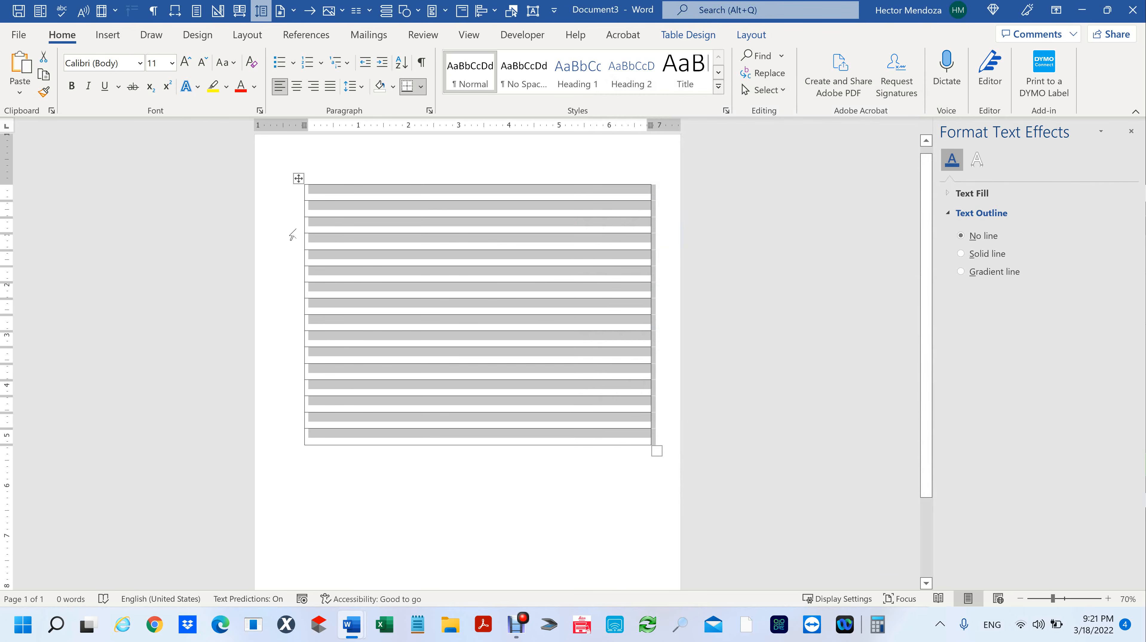
Step: Reselect the whole table and turn off its right border
{"action": "left_click", "coordinate": [295, 233]}
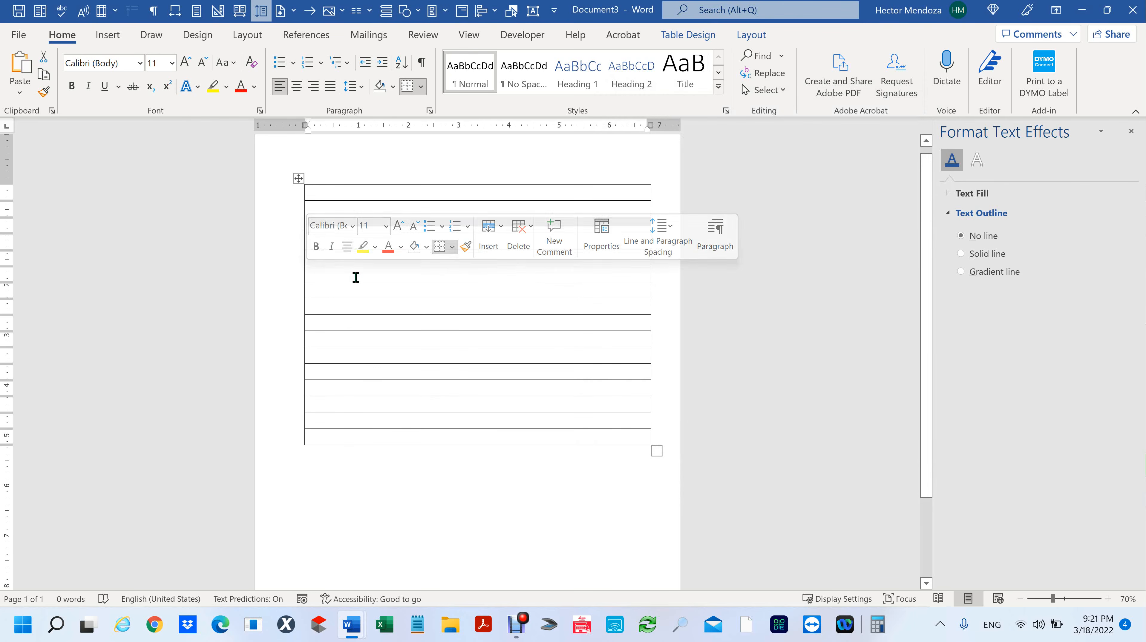
{"action": "left_click", "coordinate": [299, 179]}
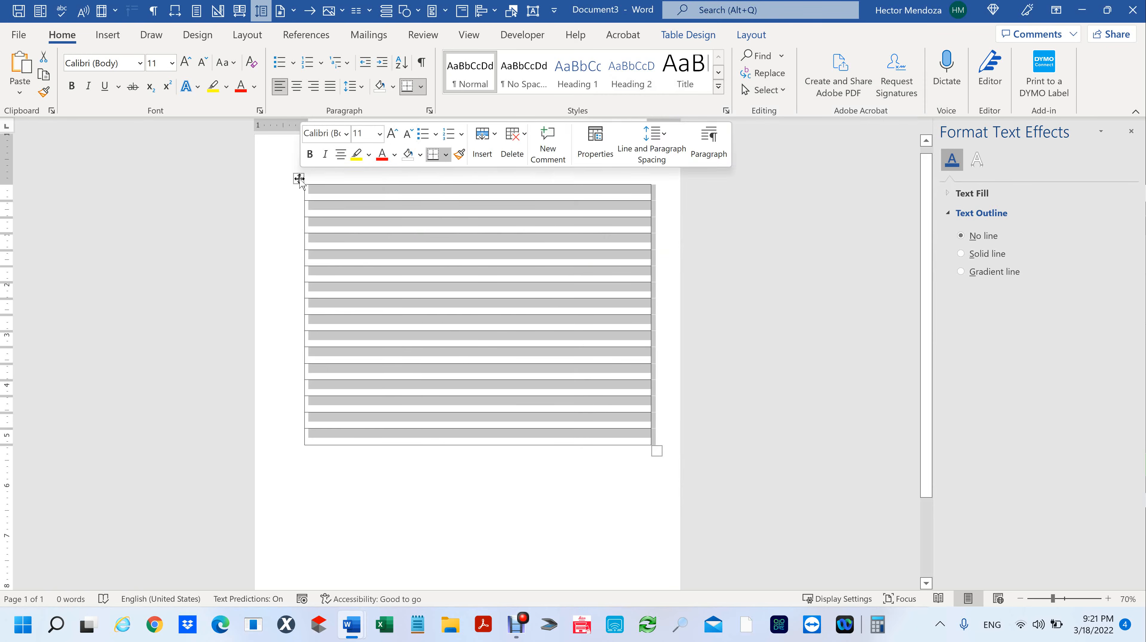
{"action": "right_click", "coordinate": [299, 178]}
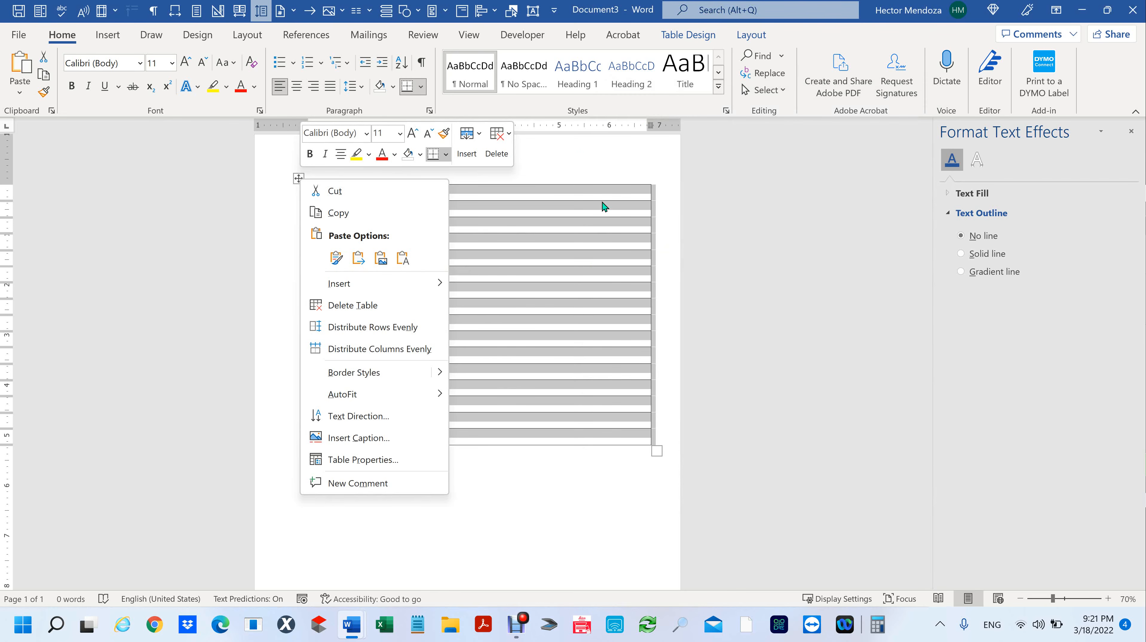
{"action": "left_click", "coordinate": [691, 34]}
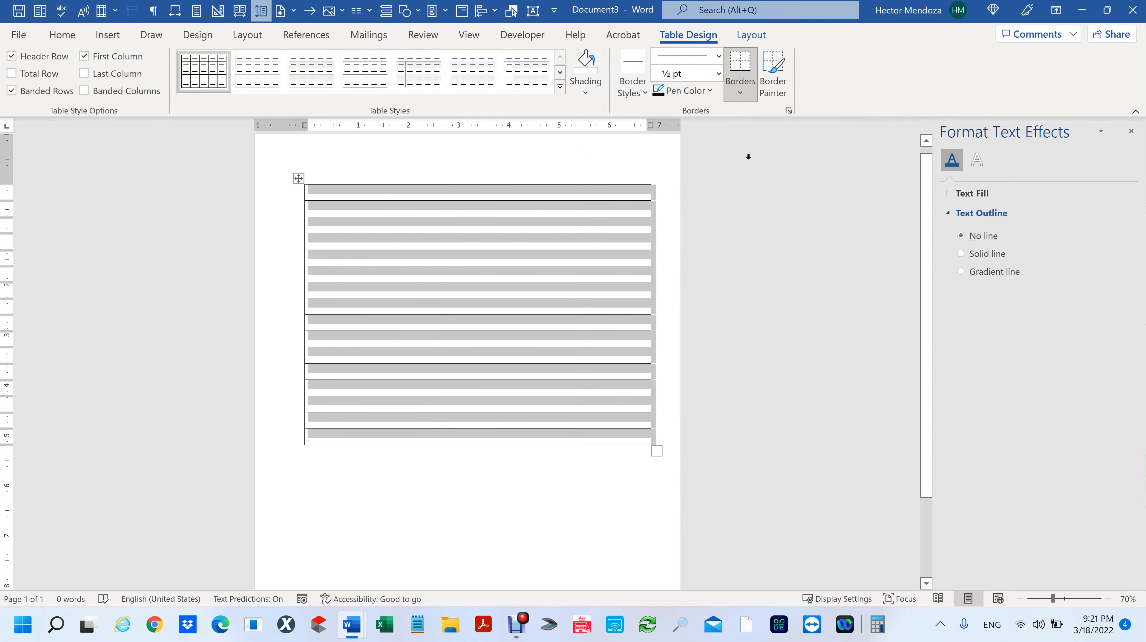
{"action": "left_click", "coordinate": [741, 94]}
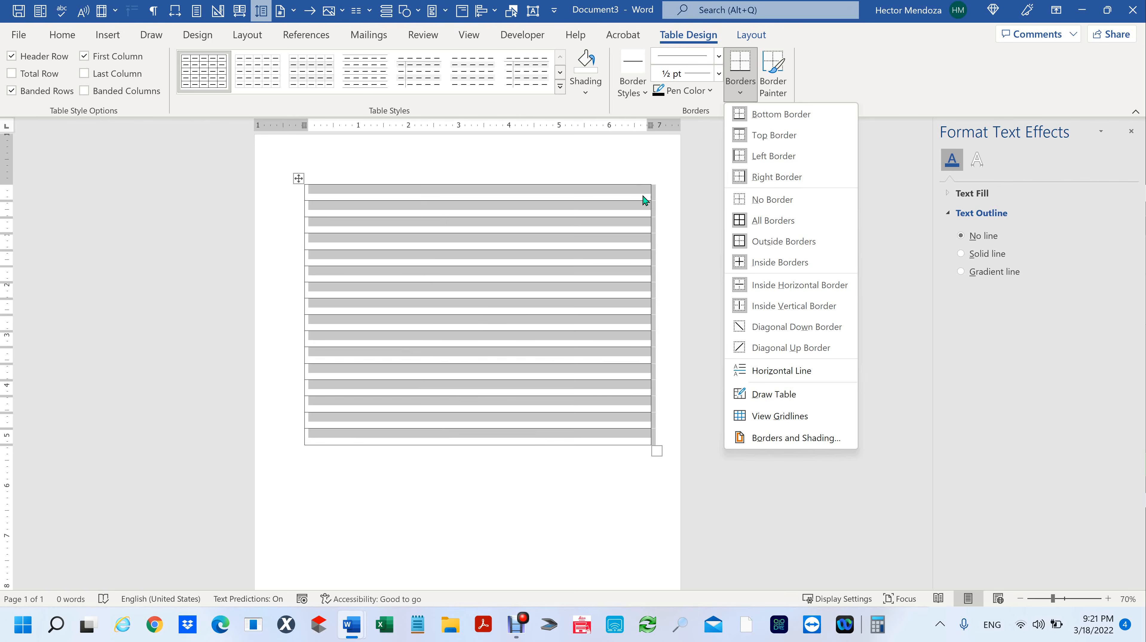
{"action": "left_click", "coordinate": [788, 177]}
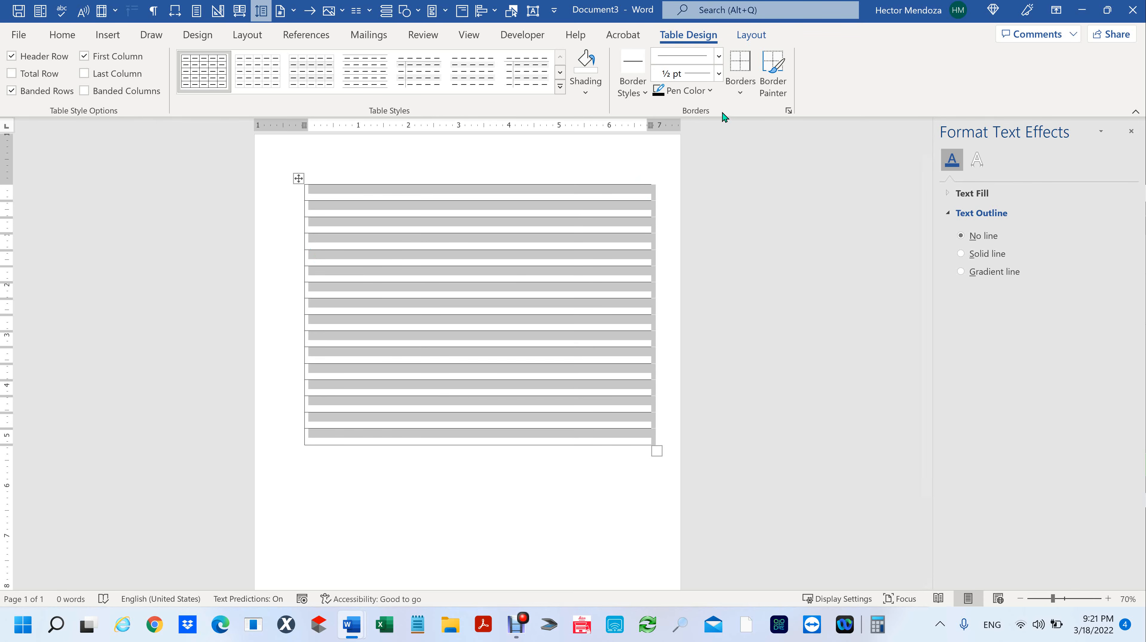
{"action": "left_click", "coordinate": [641, 95]}
{"action": "left_click", "coordinate": [647, 96]}
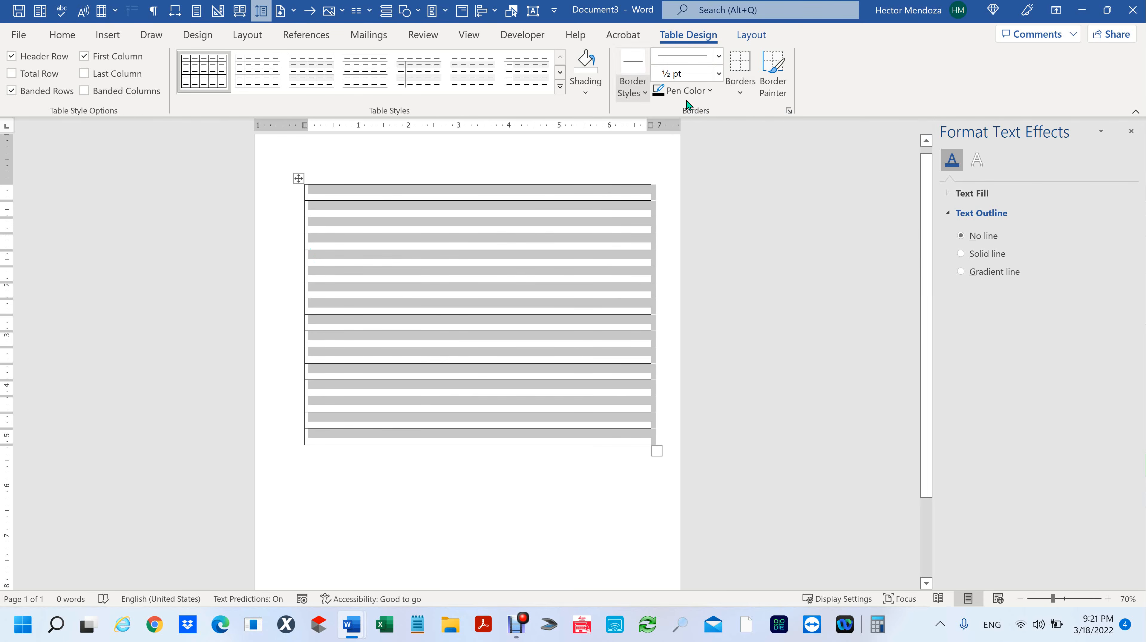
Step: Remove both the left and right borders of the selected table, keeping the horizontal lines, and deselect it
{"action": "left_click", "coordinate": [741, 94]}
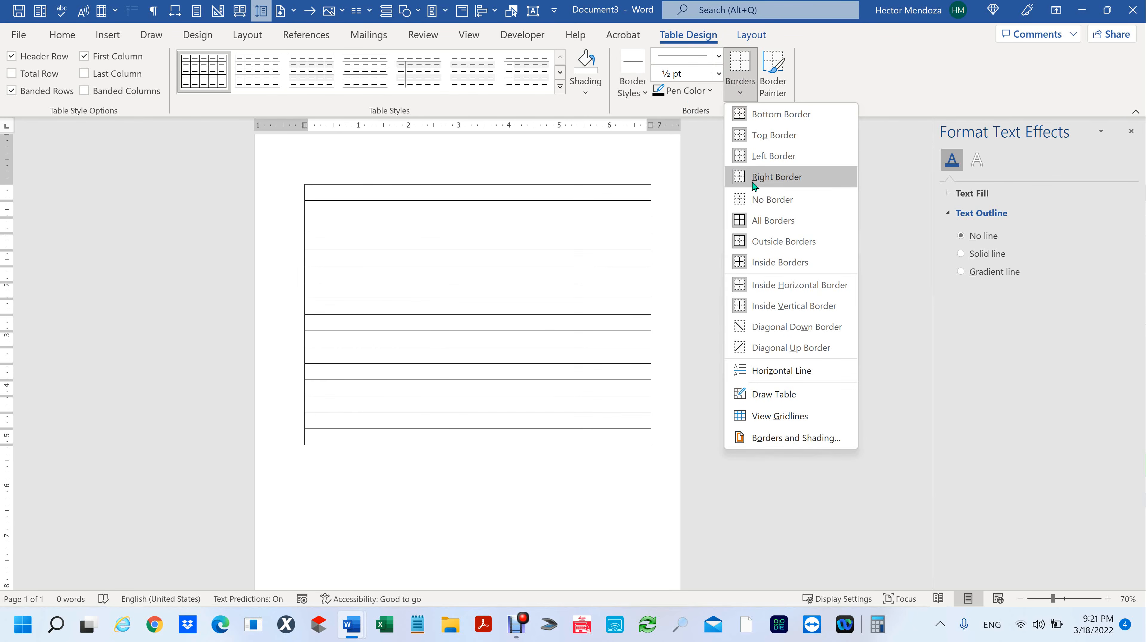
{"action": "left_click", "coordinate": [737, 157]}
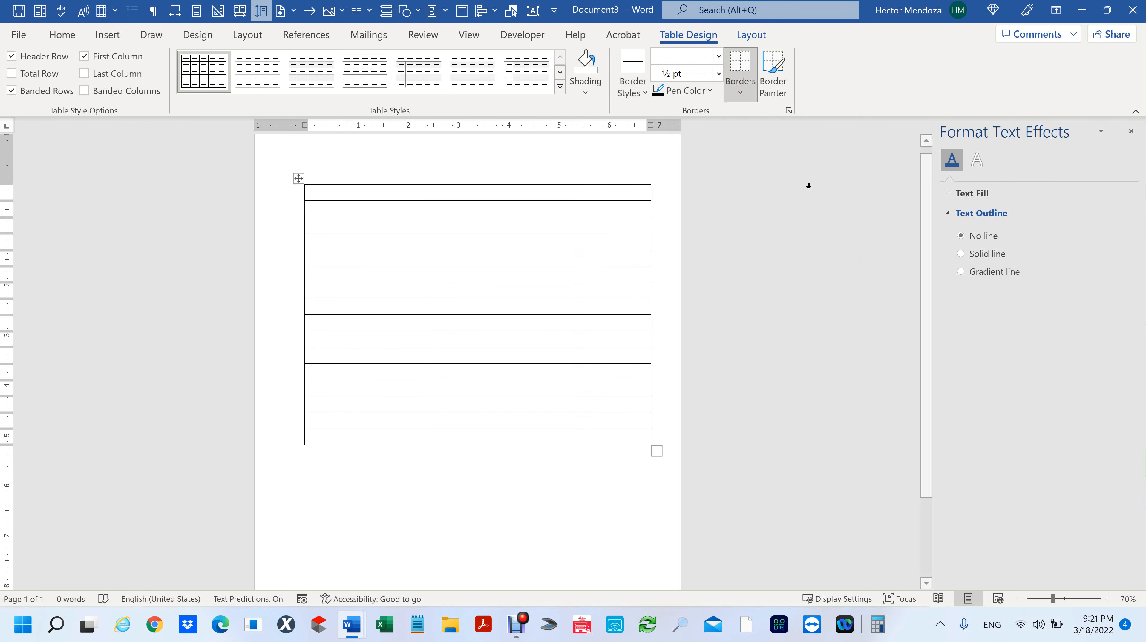
{"action": "left_click", "coordinate": [741, 92]}
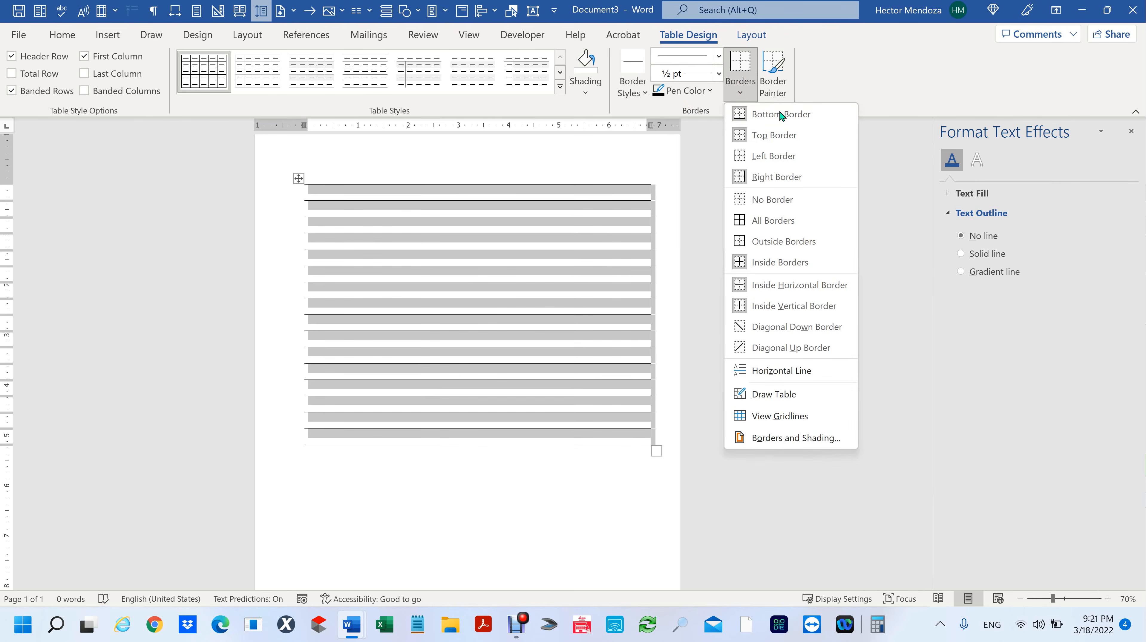
{"action": "left_click", "coordinate": [791, 179]}
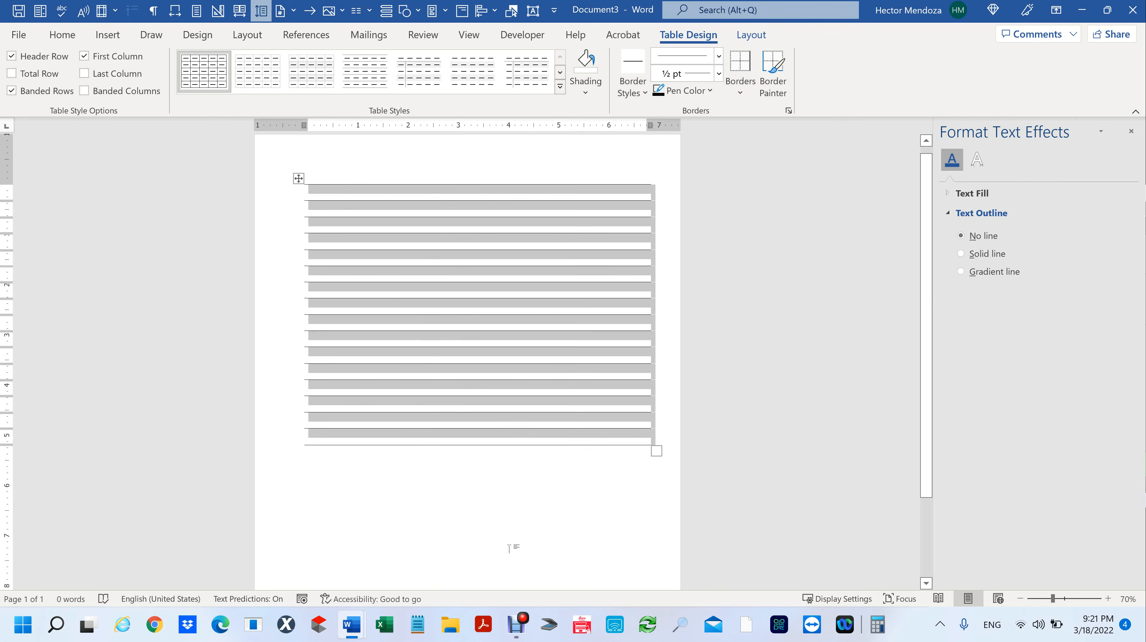
{"action": "left_click", "coordinate": [514, 545]}
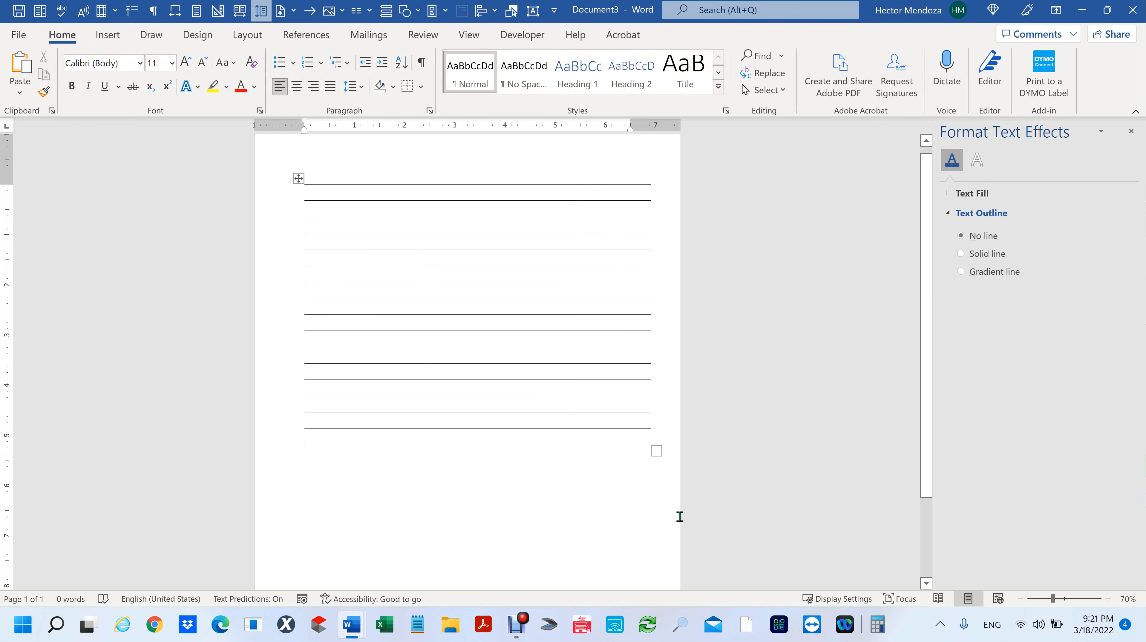